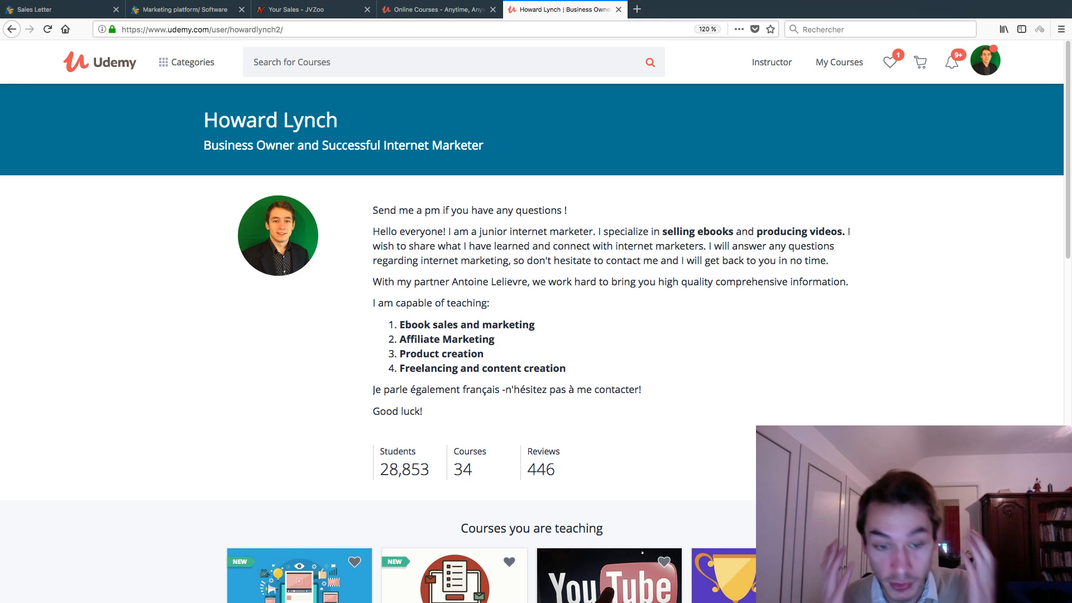
Step: Highlight the 28,853 students figure, then scroll through the Sales Letter and free-training pages
left_click_drag(380, 470, 430, 470)
left_click(432, 470)
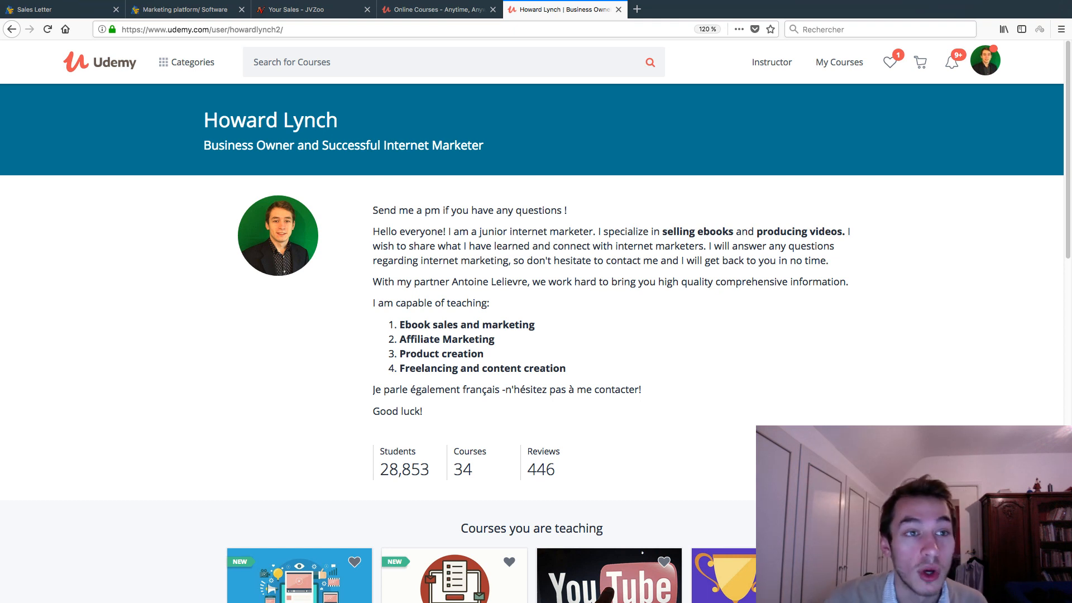
left_click(56, 9)
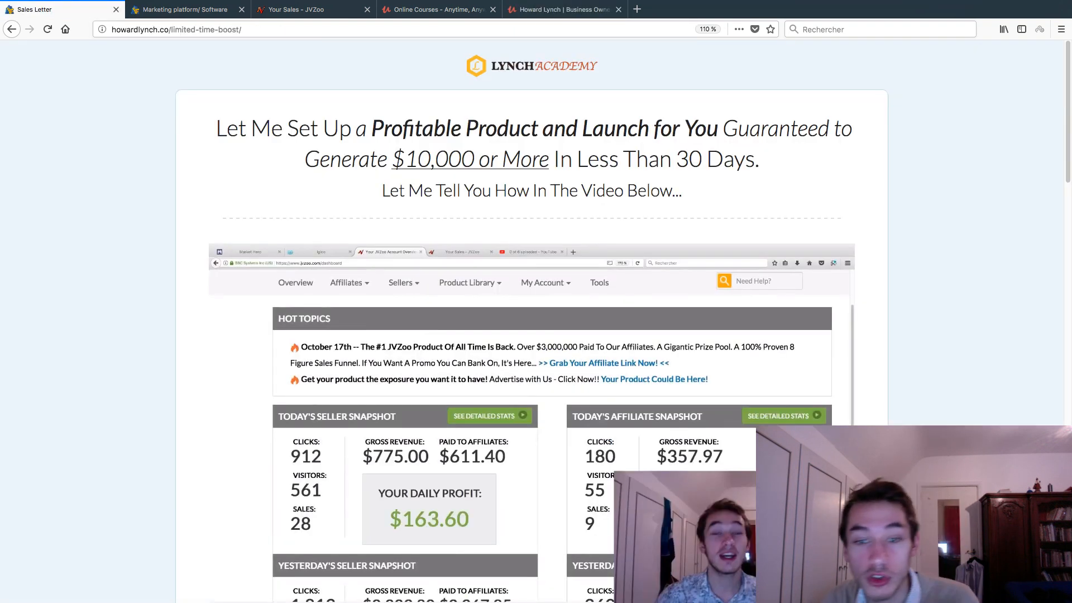
scroll(536, 322, "down", 8)
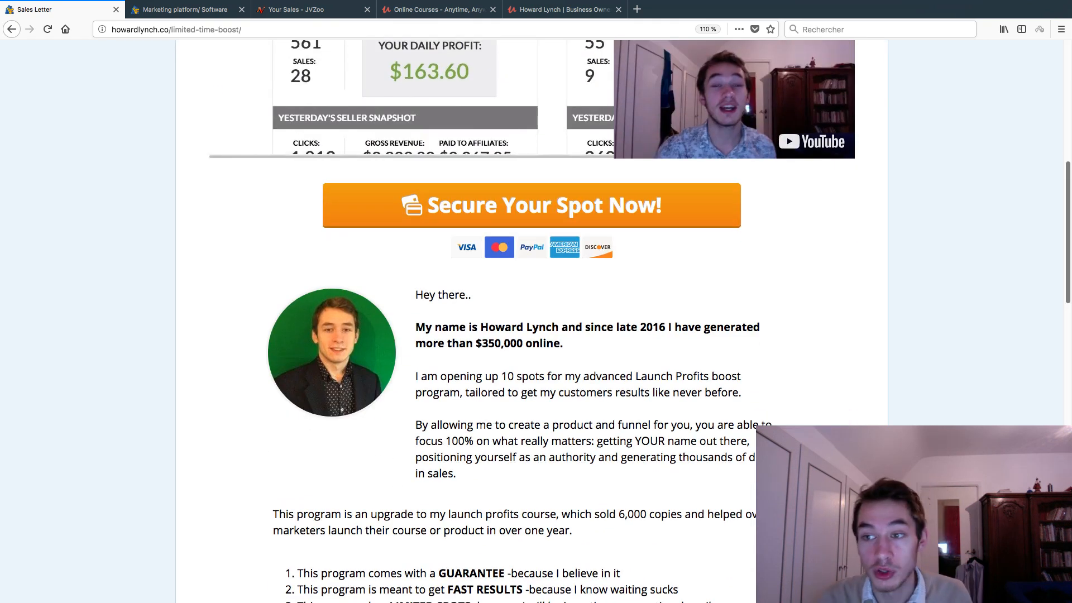
scroll(536, 321, "down", 2)
left_click(184, 9)
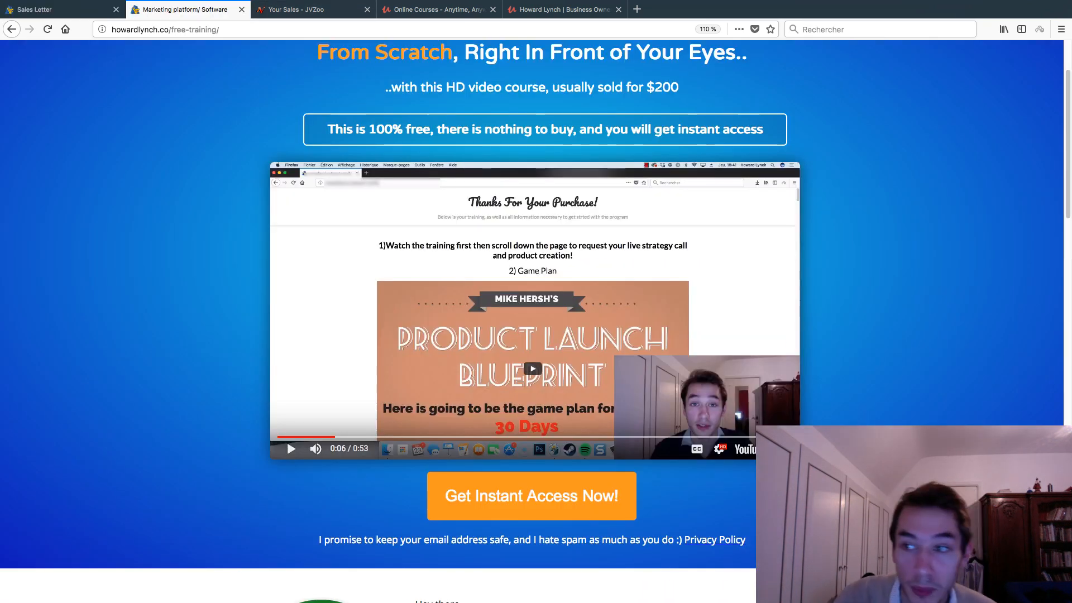
scroll(536, 321, "down", 1)
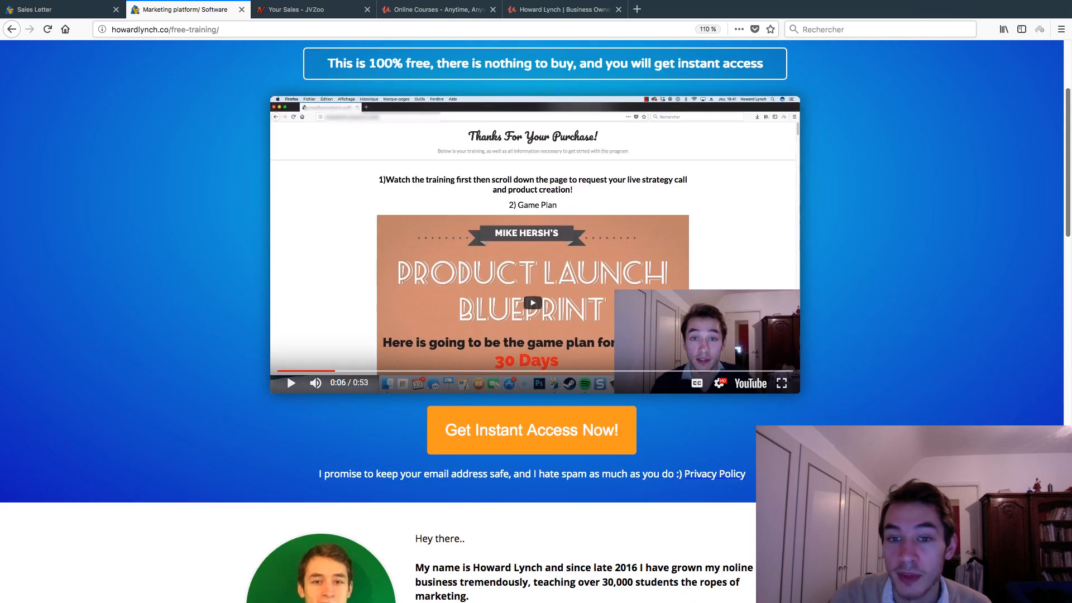
Step: Select all of the JVZoo sales table, then bring up the Udemy instructor dashboard
left_click(296, 10)
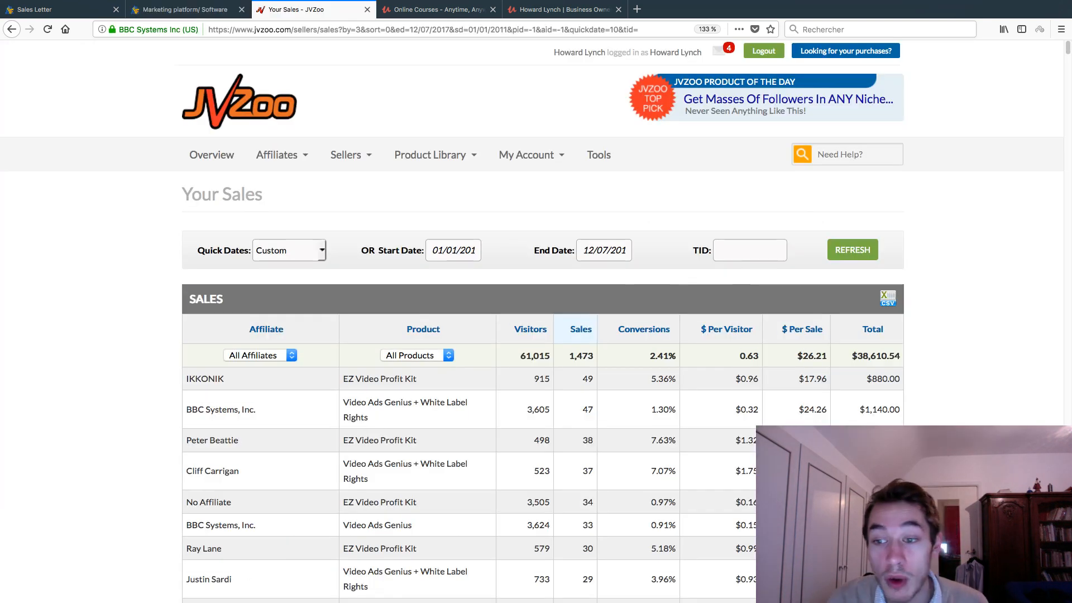
key("super+a")
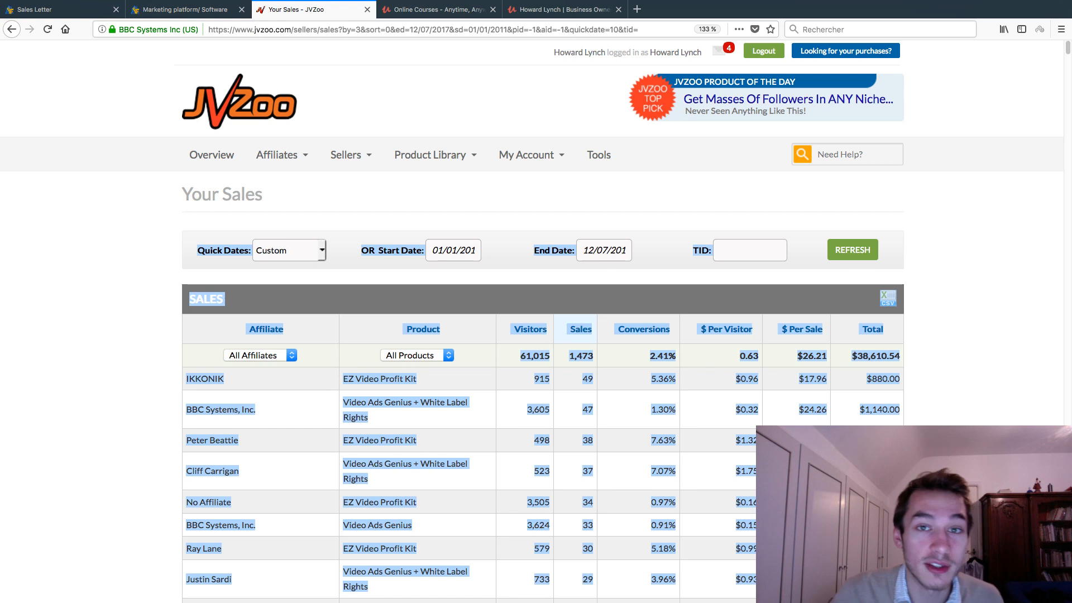
left_click(977, 335)
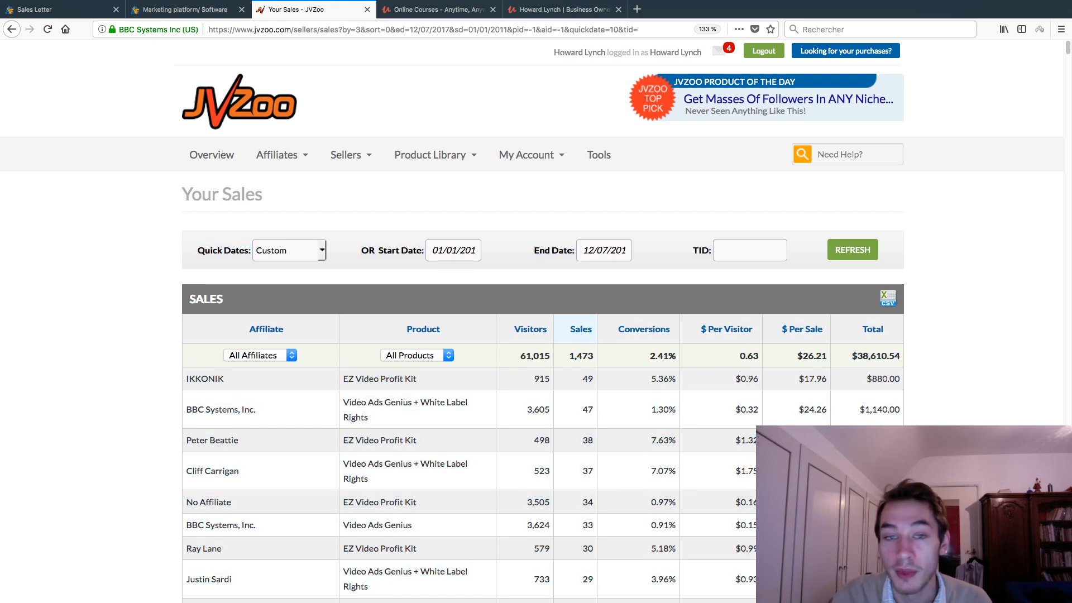
left_click(439, 10)
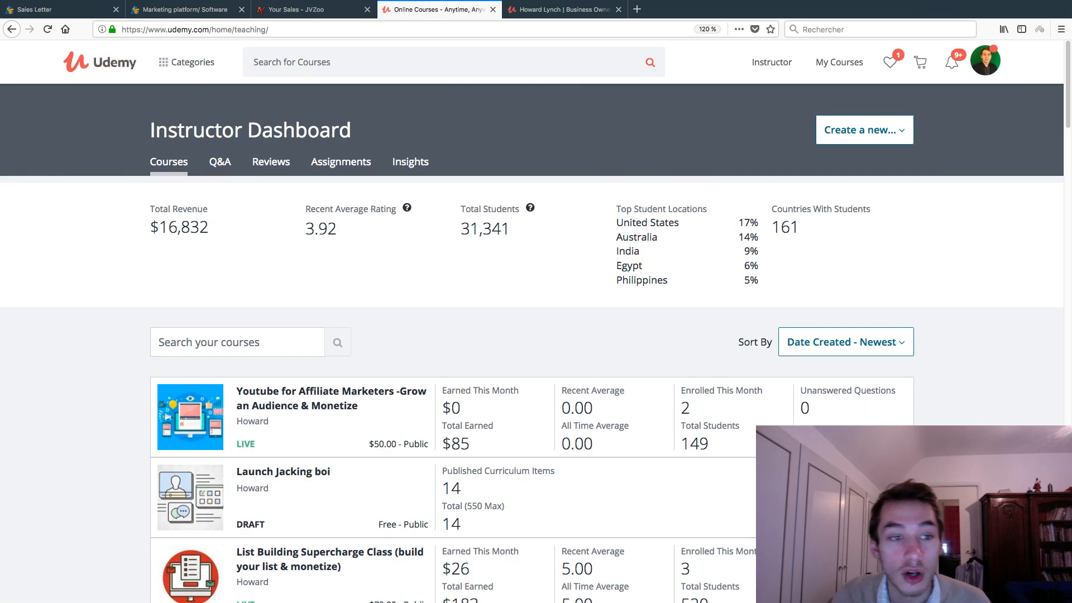
Step: Highlight and then clear the $16,832 total revenue figure on the Udemy dashboard
left_click_drag(210, 227, 150, 227)
left_click(240, 251)
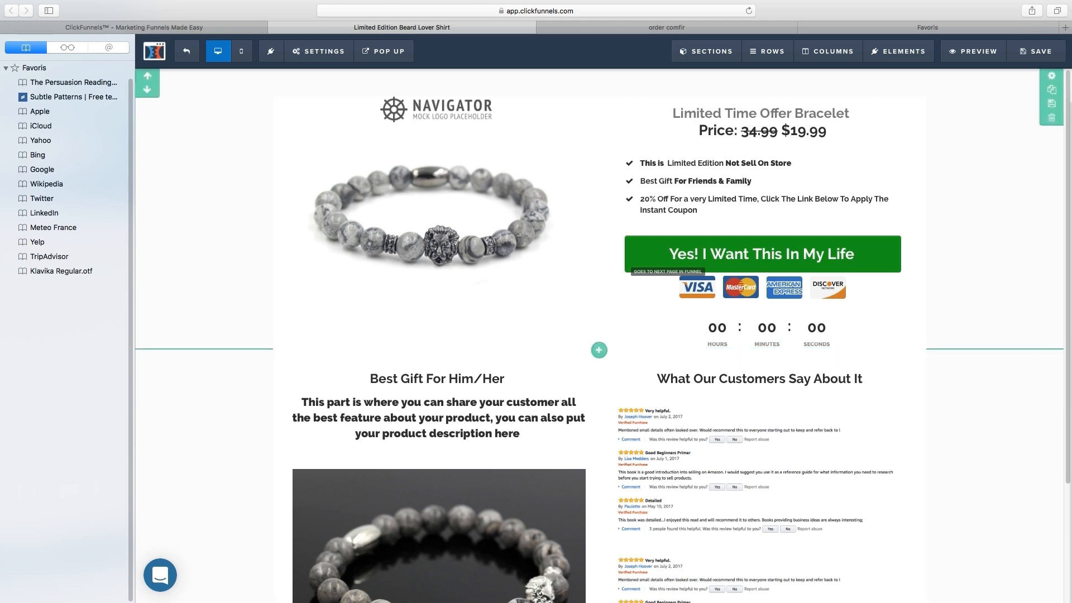
Step: Scroll the bracelet sales page, then view the 'Congrats! Order Is Complete!' confirmation page
scroll(601, 335, "down", 3)
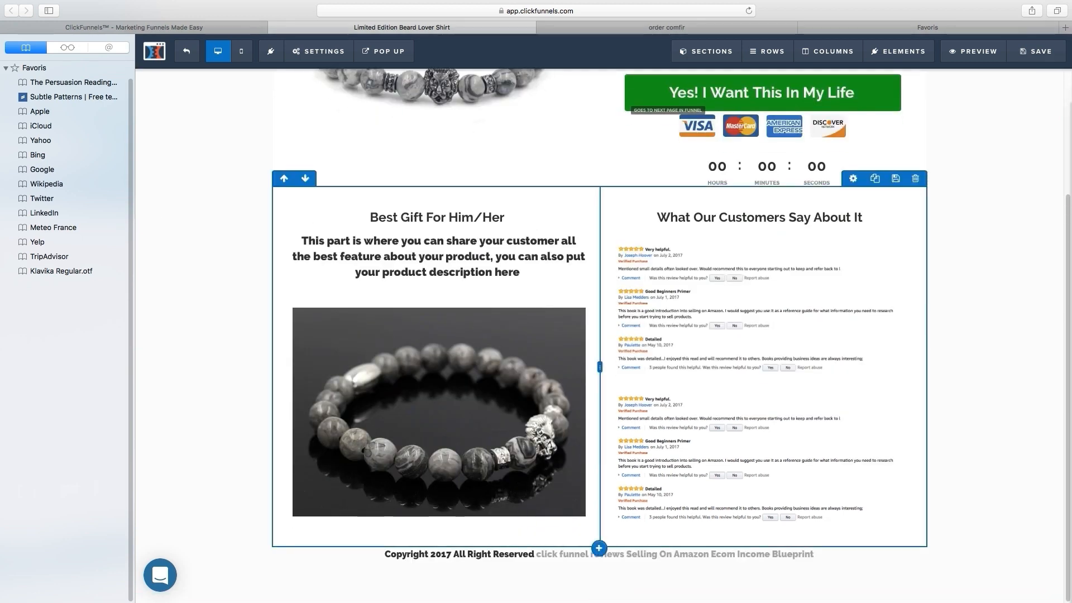
scroll(916, 339, "up", 3)
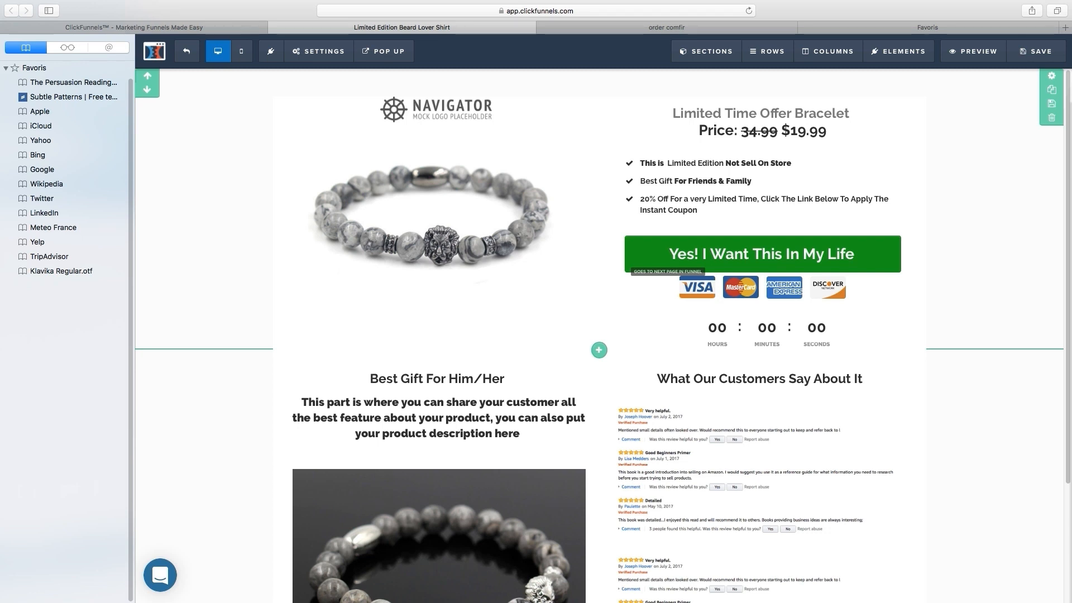
scroll(438, 425, "down", 3)
scroll(439, 424, "up", 3)
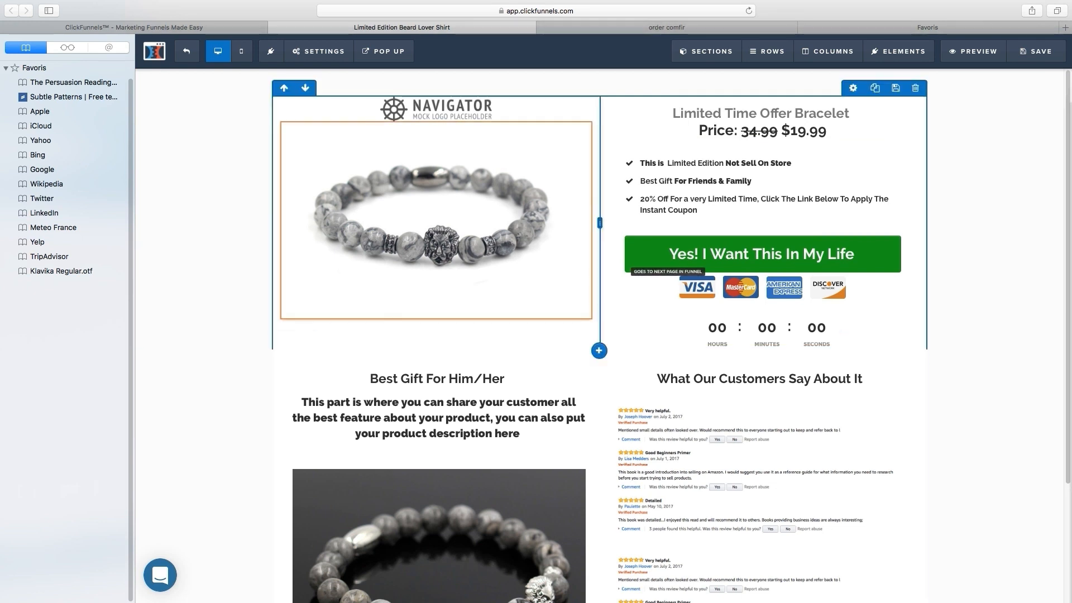
left_click(666, 28)
scroll(659, 268, "down", 4)
scroll(659, 306, "up", 4)
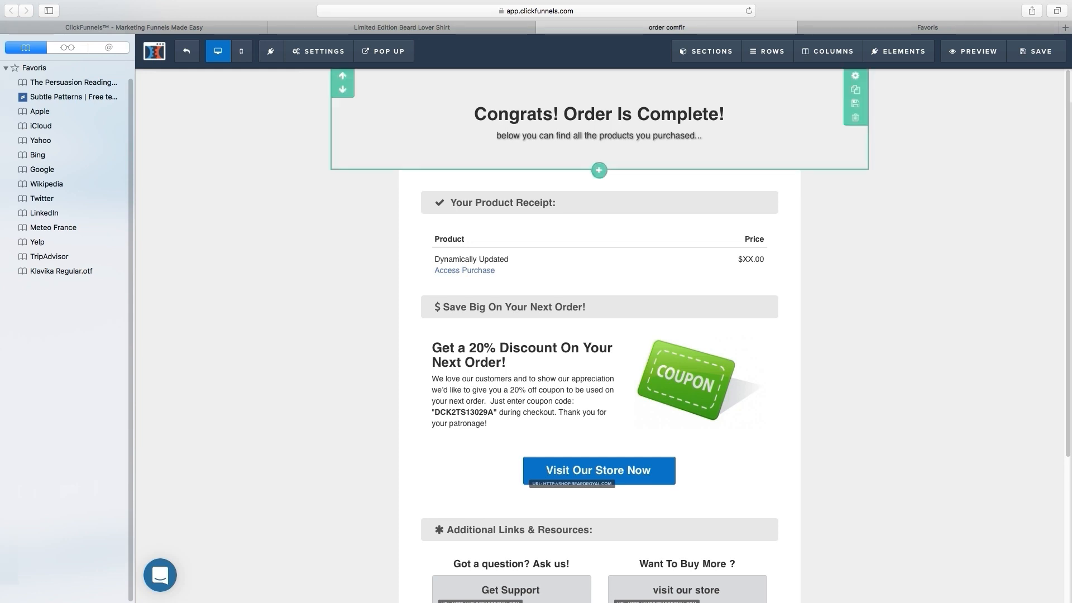
Step: Leave the Safari editor for the clickfunnels.com homepage in Firefox
left_click(776, 6)
left_click(760, 6)
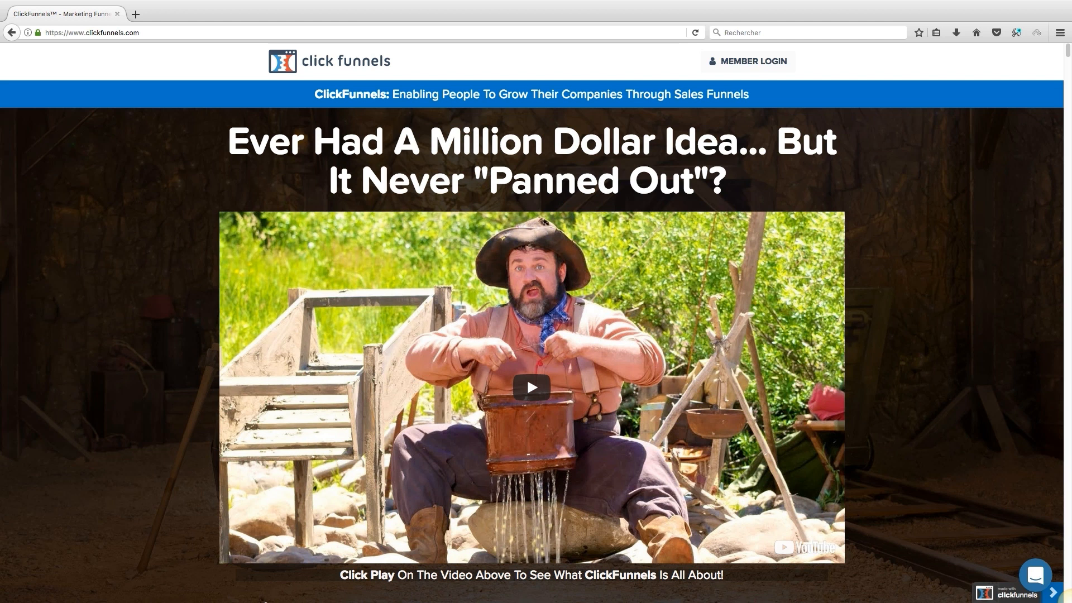
Step: Scroll the homepage and follow 'Start Your Free 14 Day Trial' to pricing
scroll(532, 313, "down", 3)
scroll(532, 313, "up", 1)
scroll(531, 313, "down", 3)
scroll(531, 313, "down", 1)
left_click(664, 449)
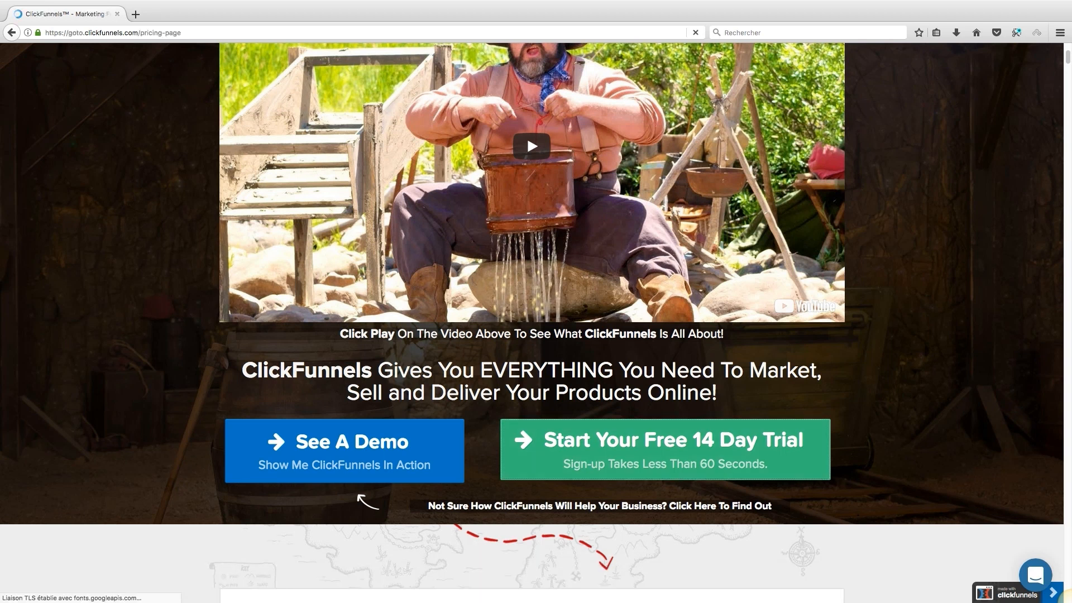
Step: Review the $97/month free-trial plan and the $297/month Full ClickFunnels Suite
scroll(531, 312, "down", 2)
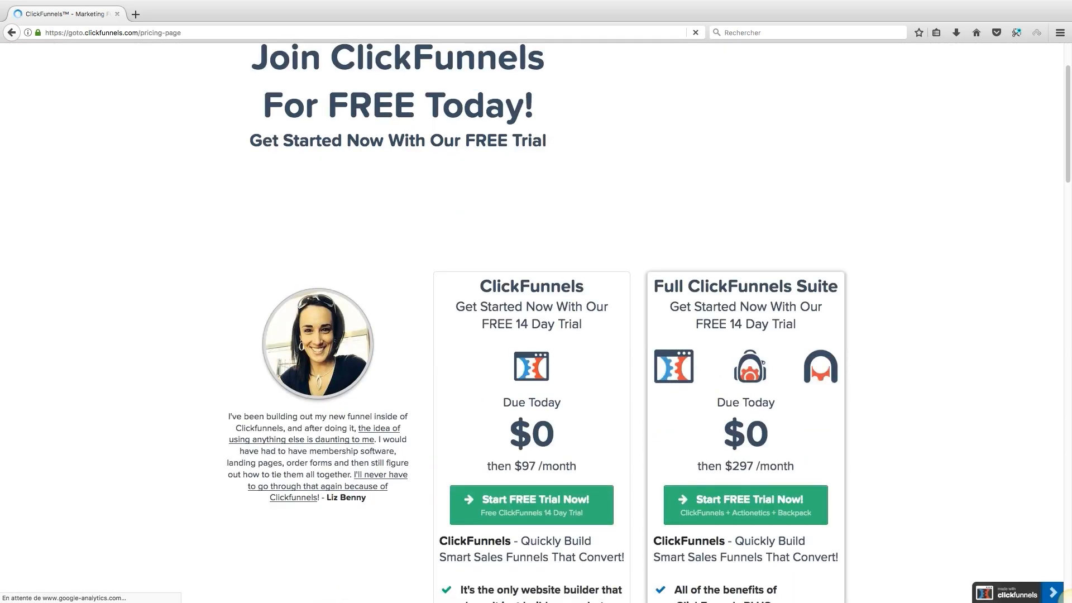
scroll(531, 312, "down", 3)
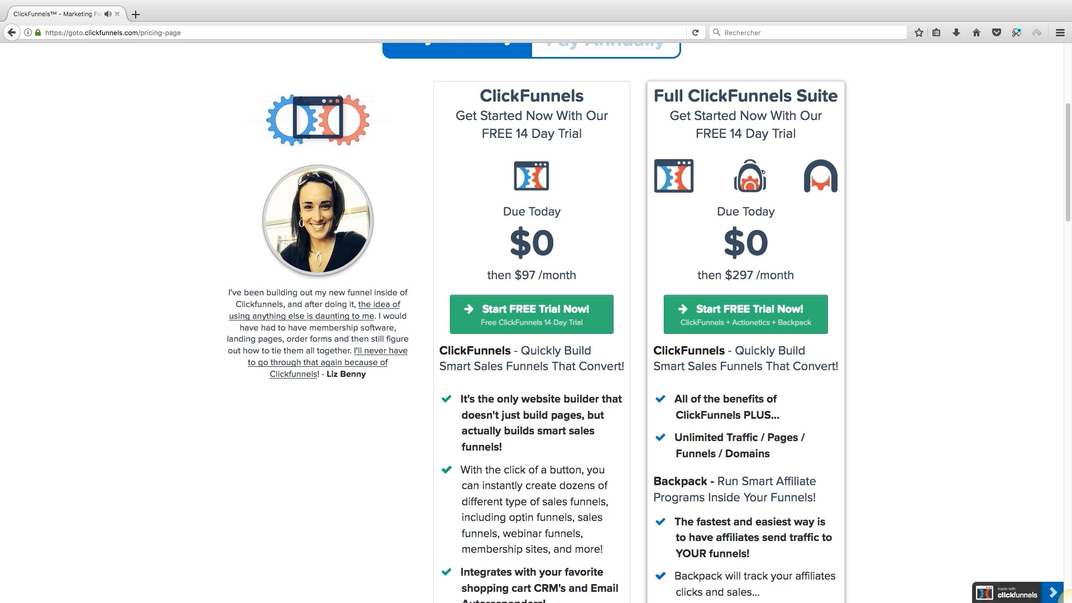
scroll(531, 313, "up", 4)
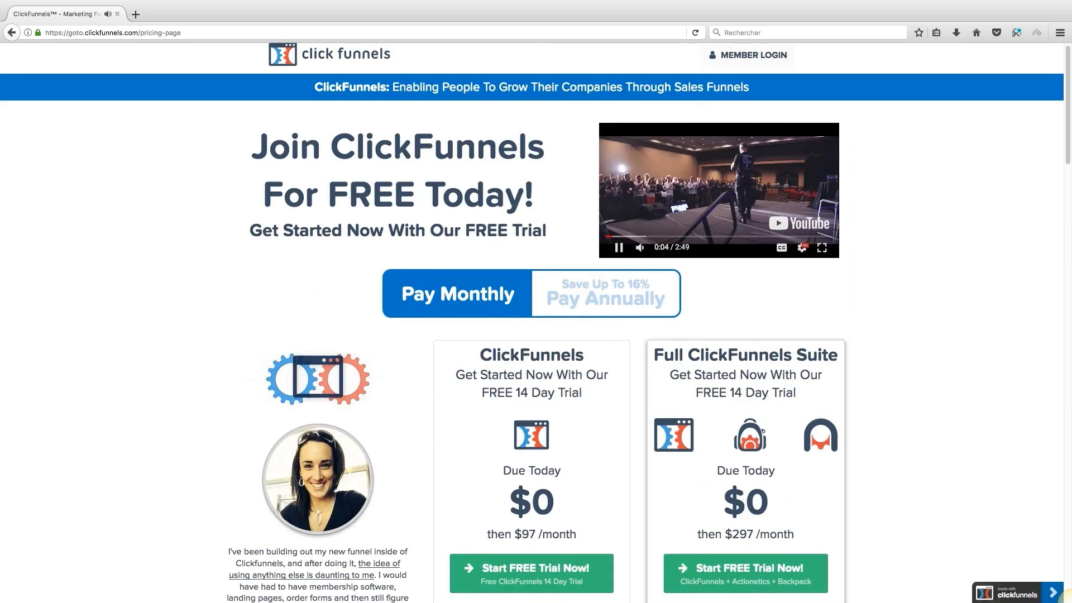
scroll(531, 312, "down", 2)
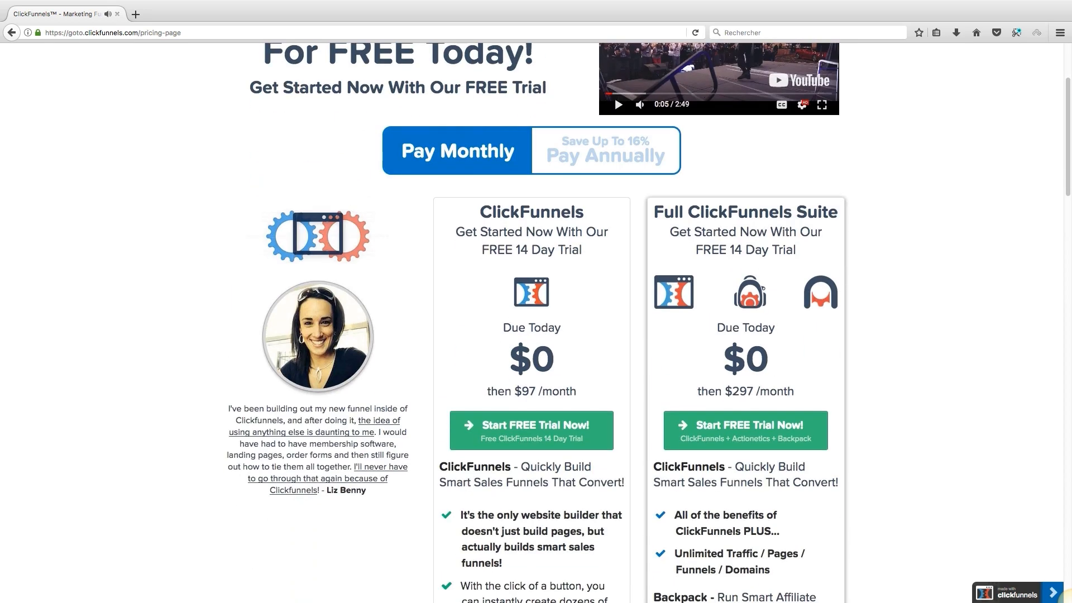
scroll(531, 313, "down", 7)
scroll(531, 313, "up", 7)
scroll(531, 312, "down", 10)
scroll(532, 313, "up", 7)
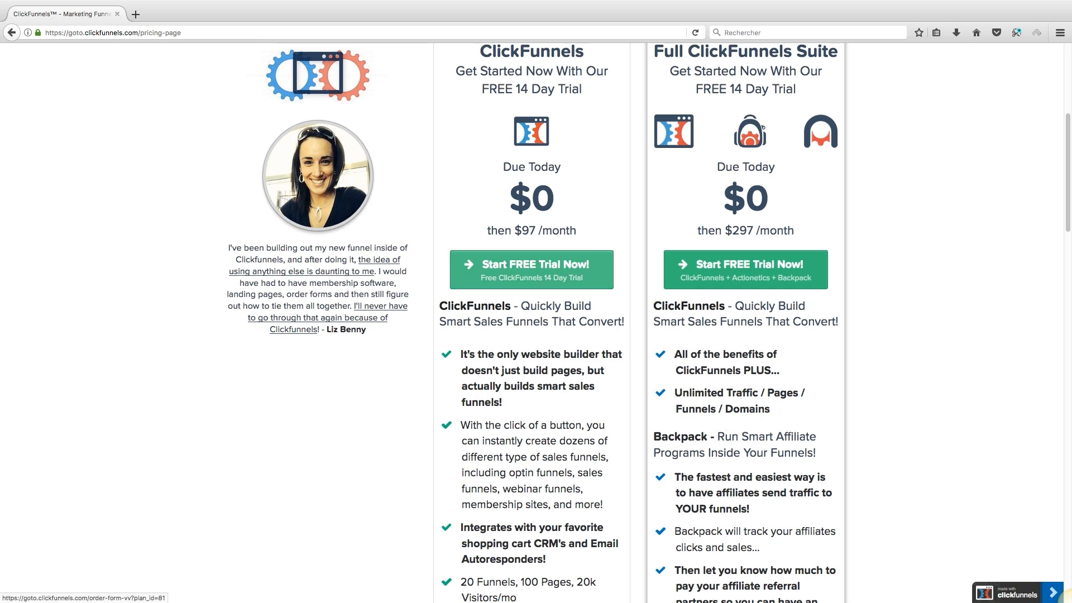
Step: Start the $97 plan free trial and enter the full name, e-mail and account password
left_click(531, 269)
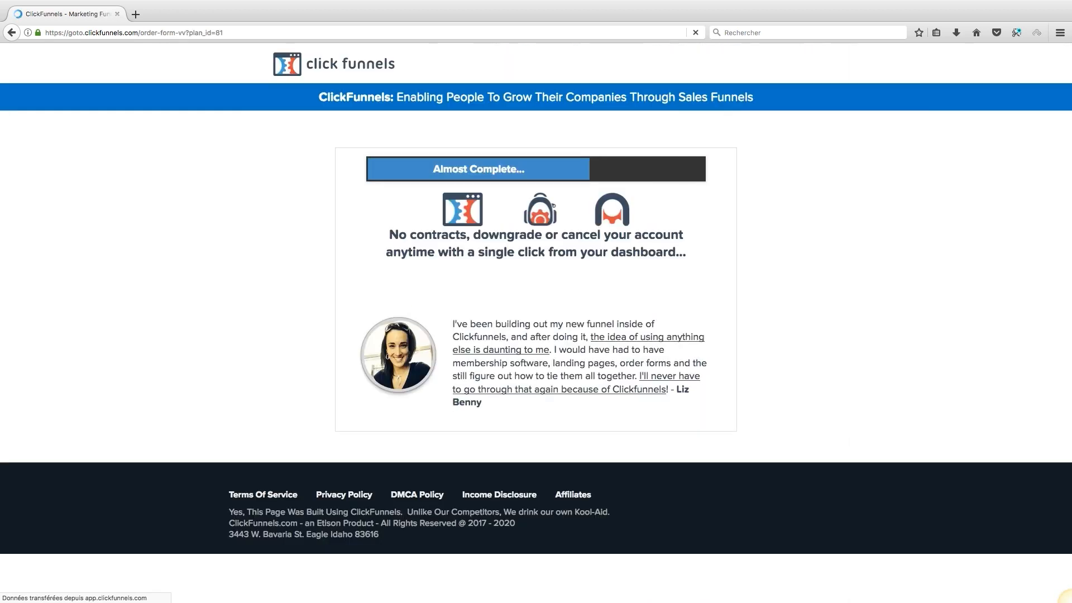
key("Tab")
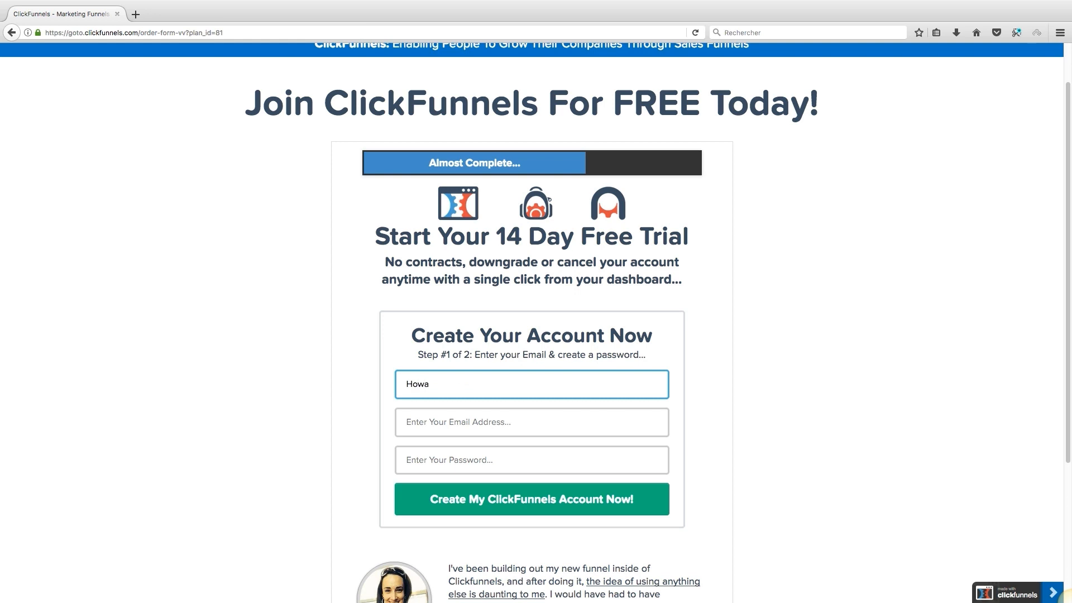
key("Tab")
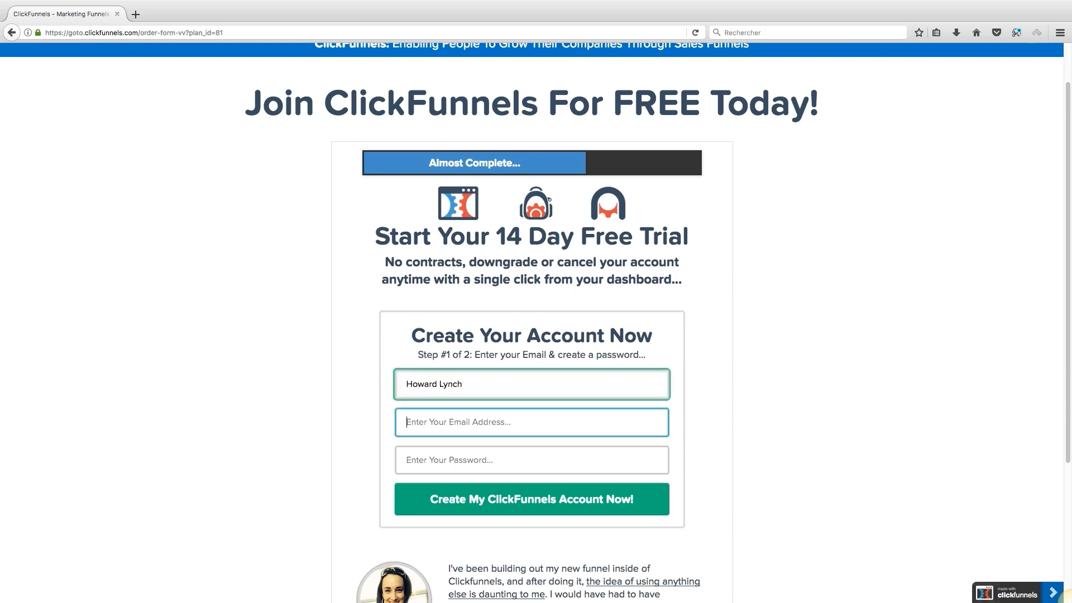
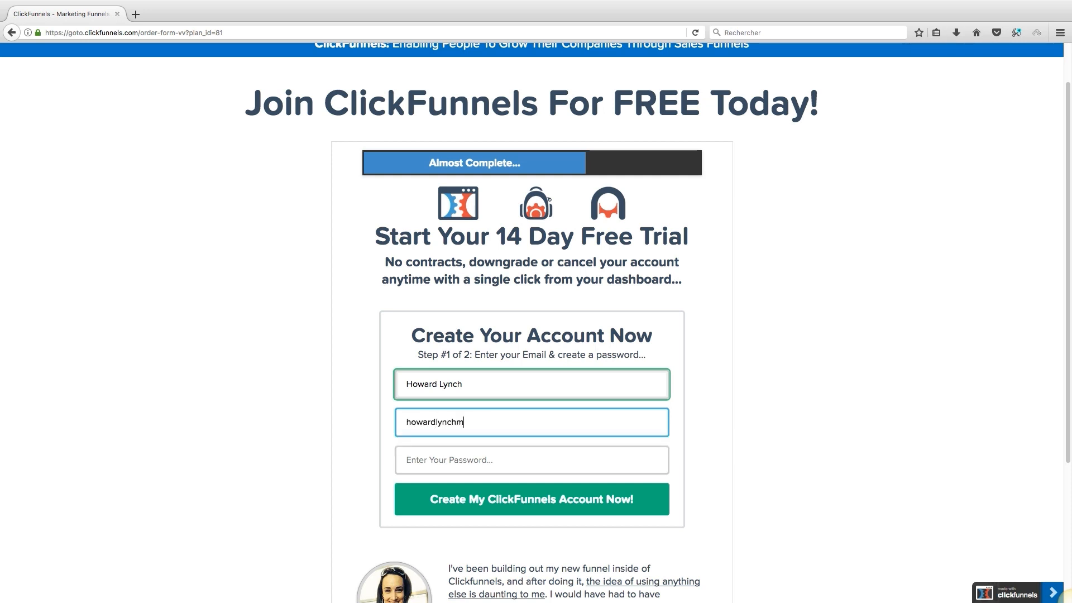
key("Tab")
type("*******")
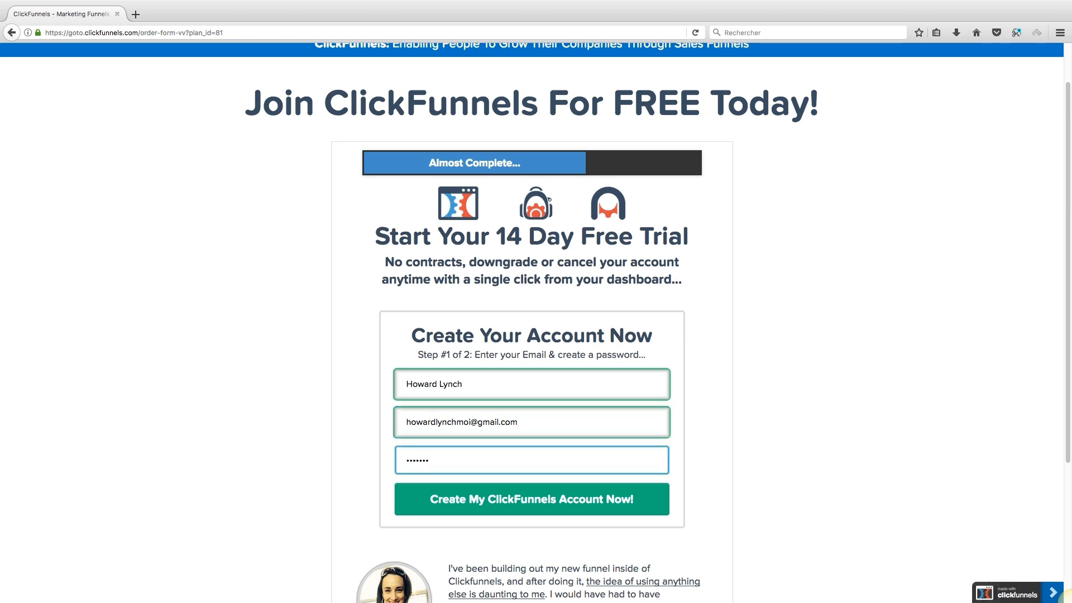
Step: Submit the account details and move focus to the Step 2 phone field
scroll(1070, 601, "down", 3)
key("Tab")
key("Return")
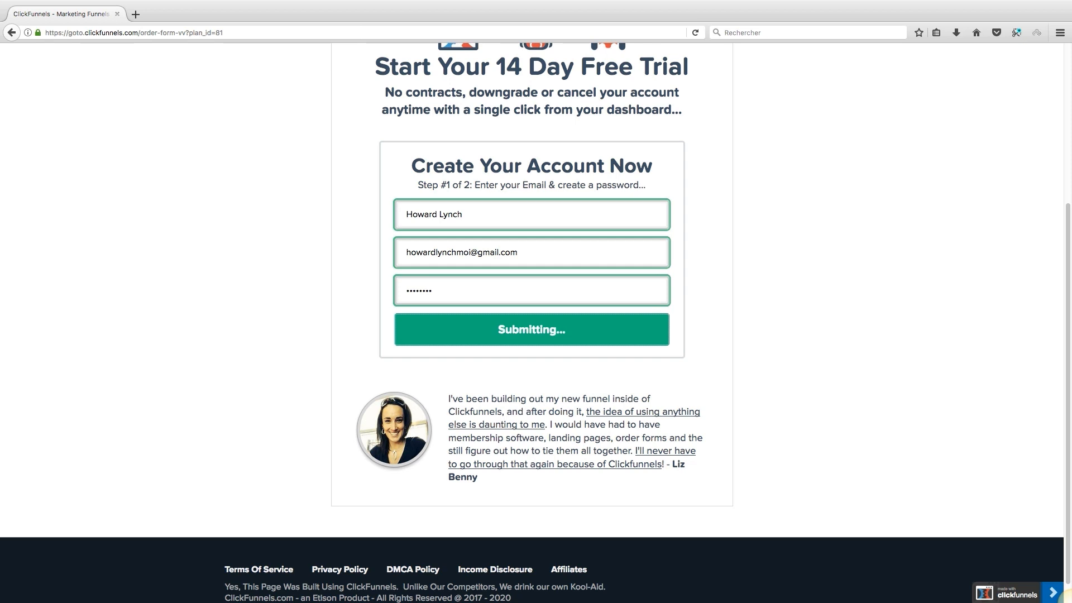
key("Tab")
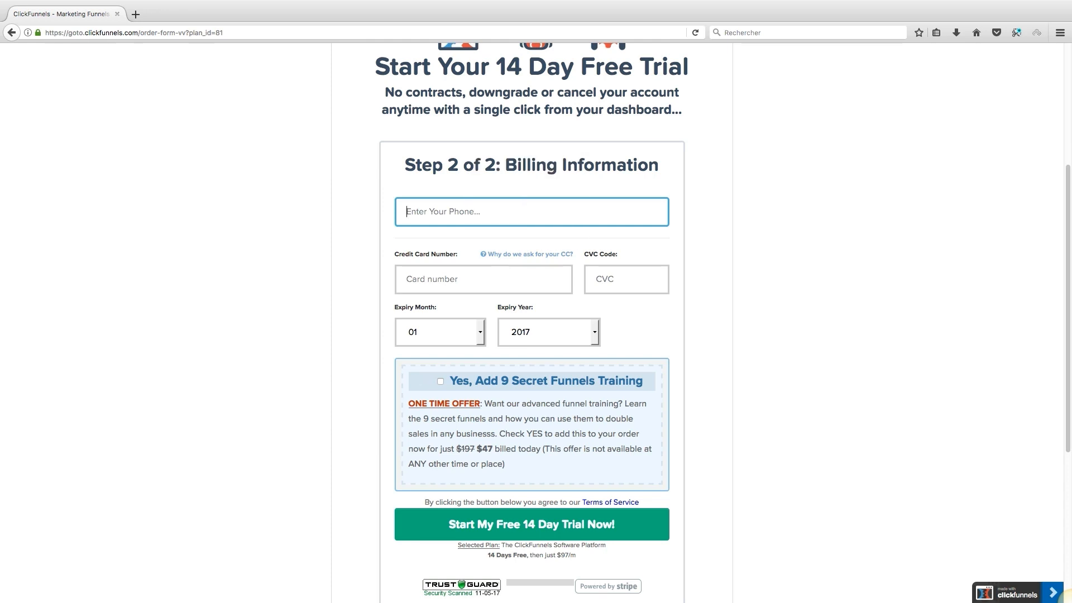
Step: Scroll down the unfilled Step 2 billing form past the $47 Secret Funnels Training add-on
scroll(1067, 596, "down", 3)
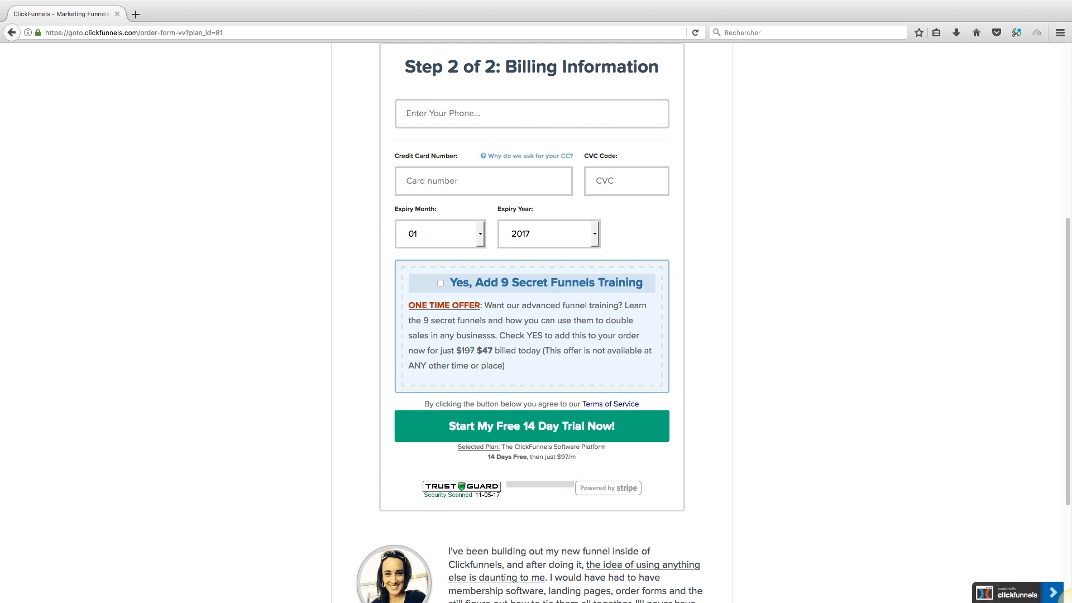
scroll(529, 322, "down", 1)
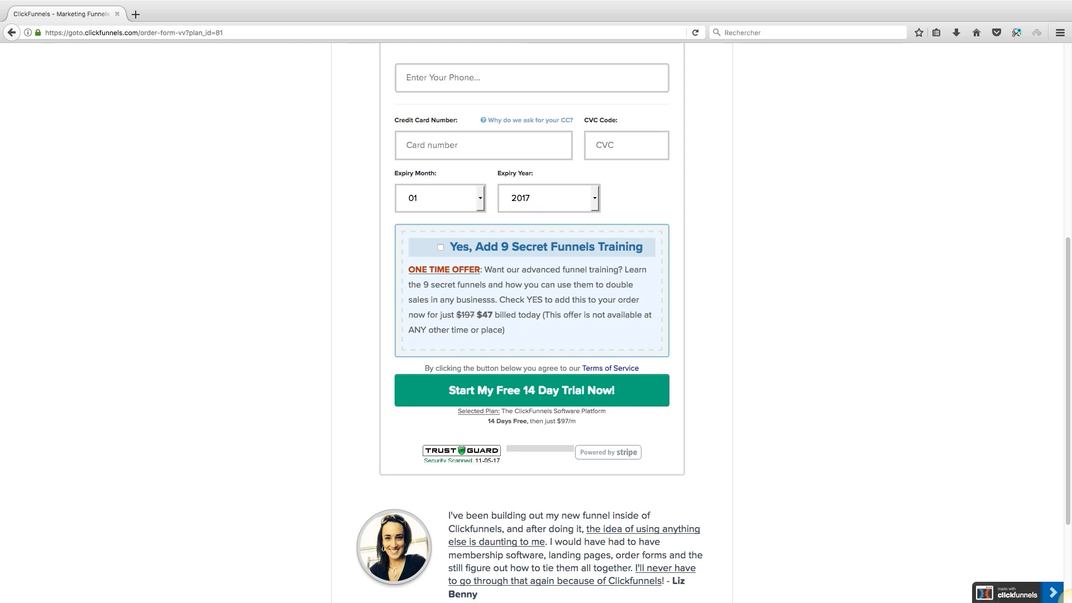
scroll(529, 322, "down", 1)
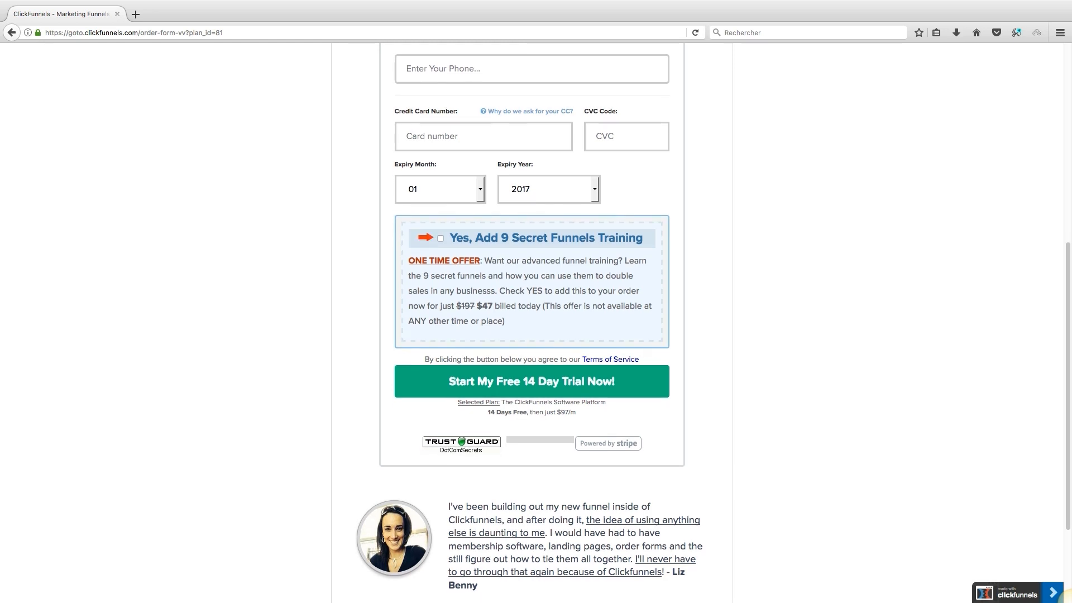
scroll(529, 323, "down", 2)
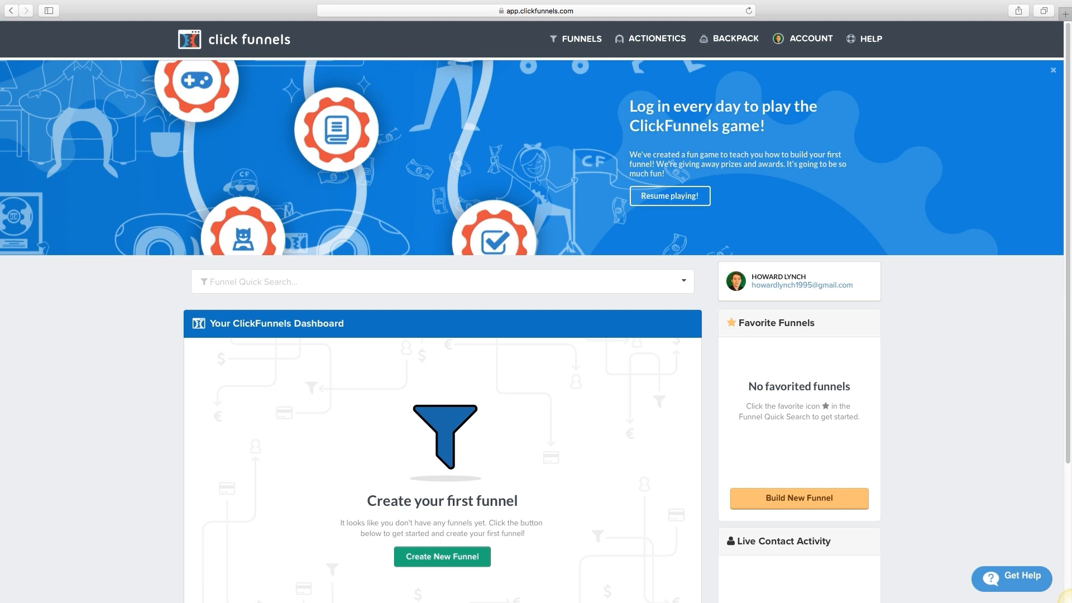
Step: Highlight the game banner's headline, then collapse the banner with its x
left_click_drag(764, 127, 630, 106)
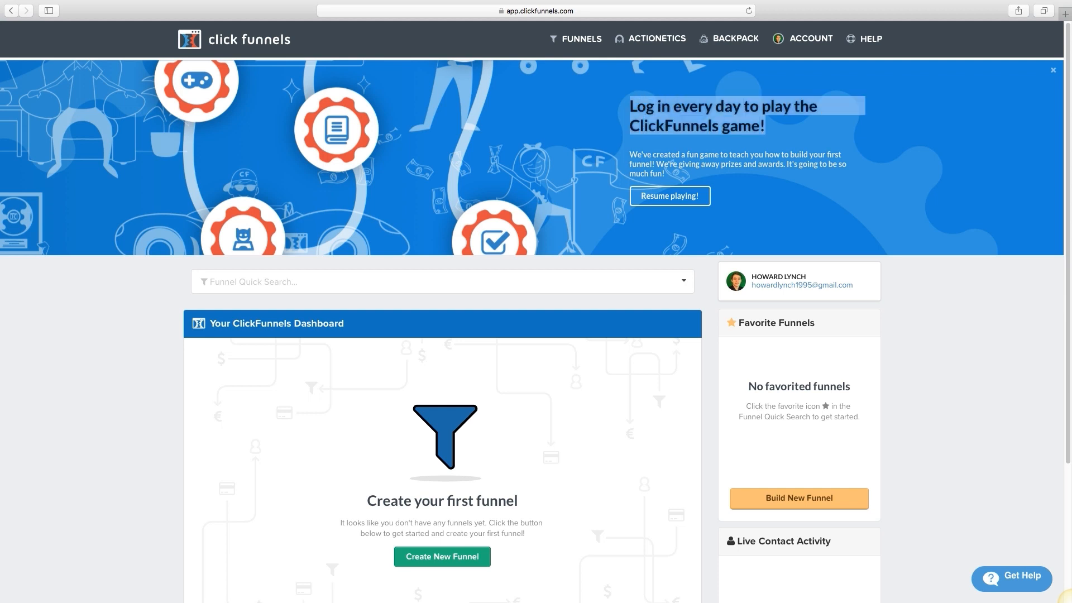
left_click(629, 107)
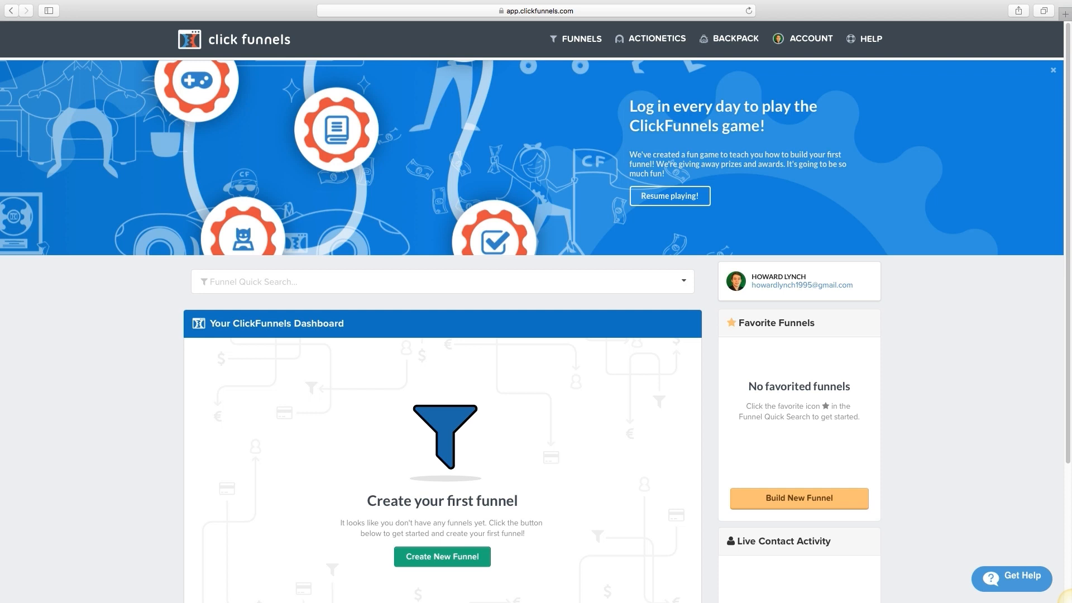
left_click(1052, 70)
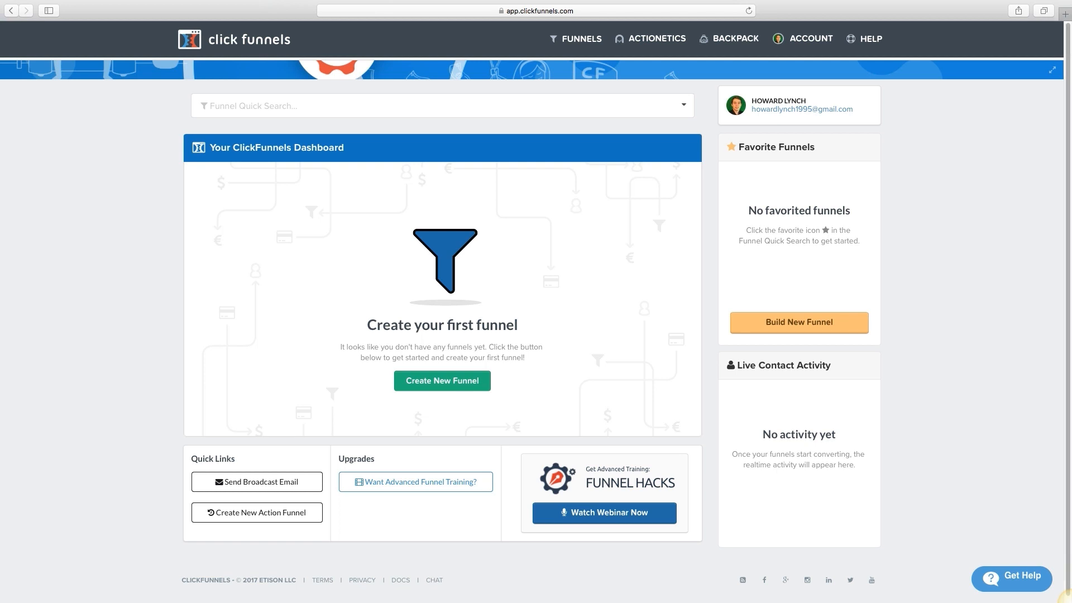
Step: Load the new-funnel page and open the free Funnel Hacker's Cookbook offer in a new tab
key("super+r")
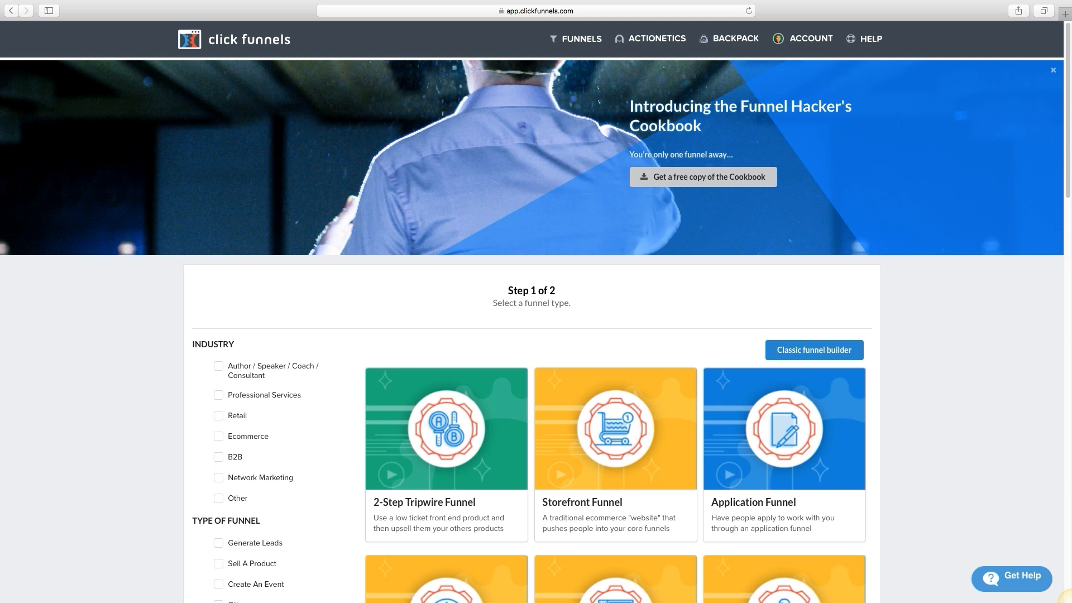
left_click(703, 177)
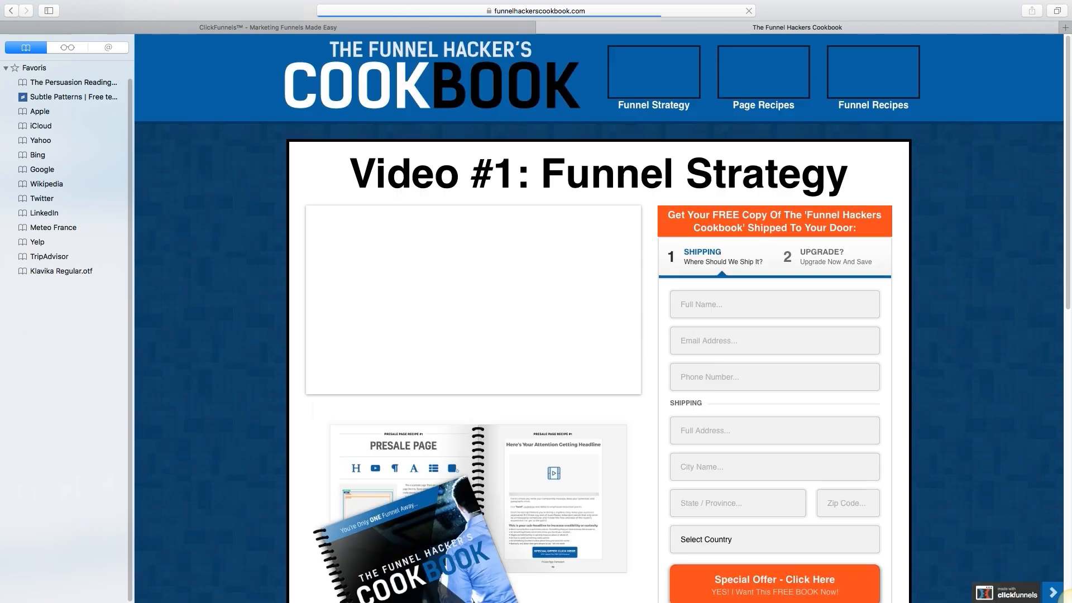
Step: Pause the Cookbook's Funnel Strategy video and close the tab with Cmd+W
scroll(597, 301, "down", 6)
scroll(598, 301, "down", 4)
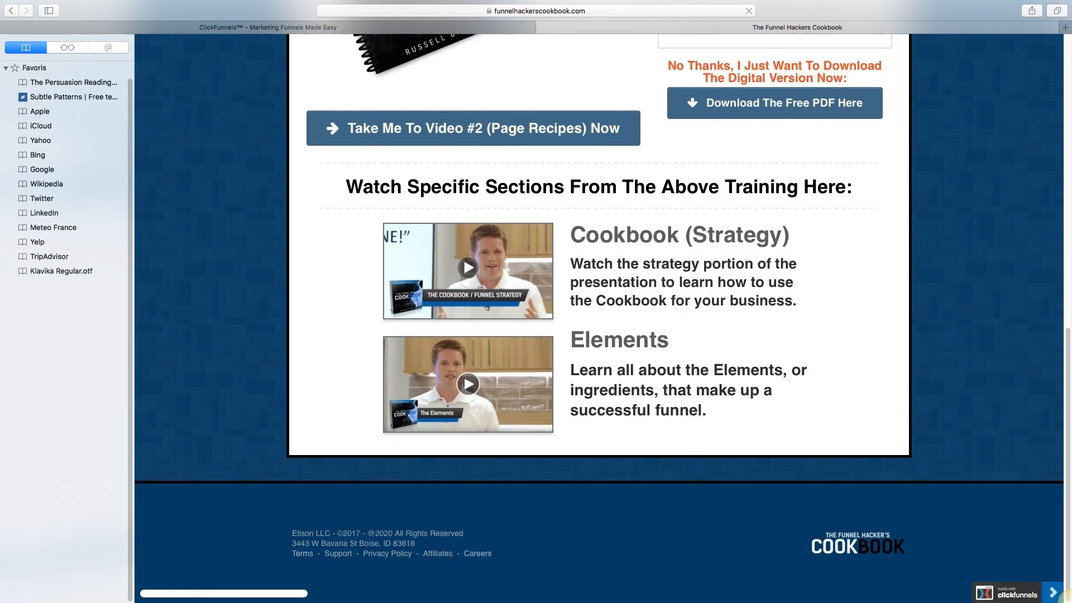
scroll(598, 319, "up", 10)
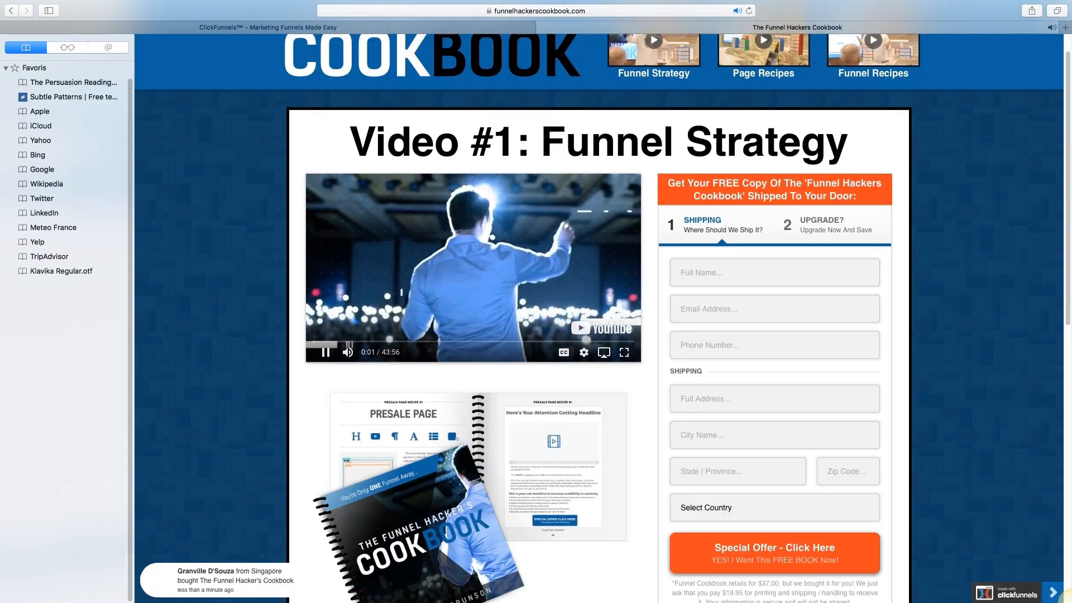
key("space")
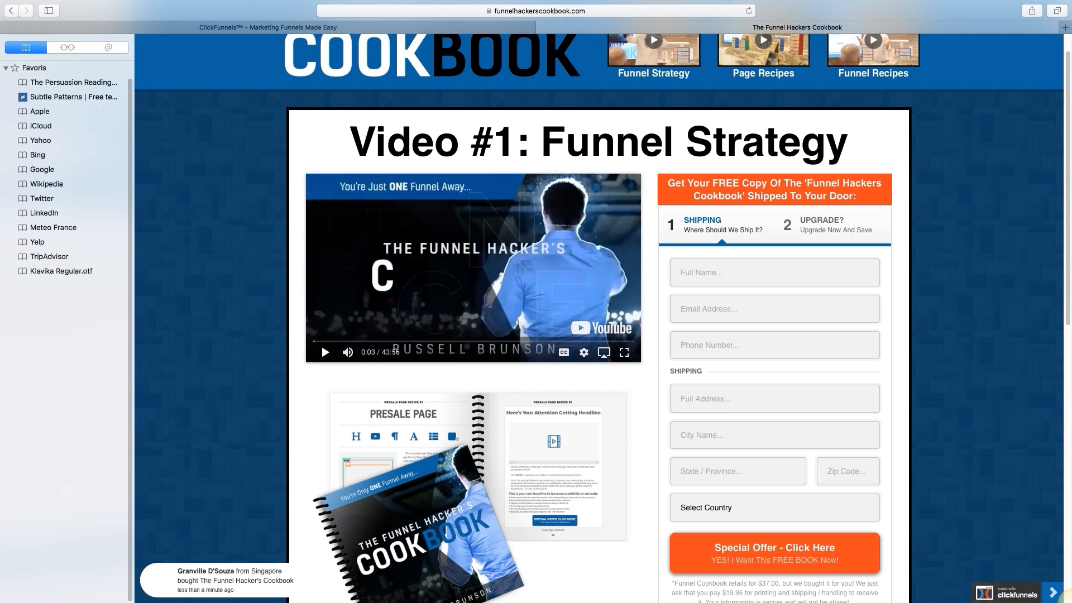
left_click_drag(542, 142, 779, 144)
left_click(779, 144)
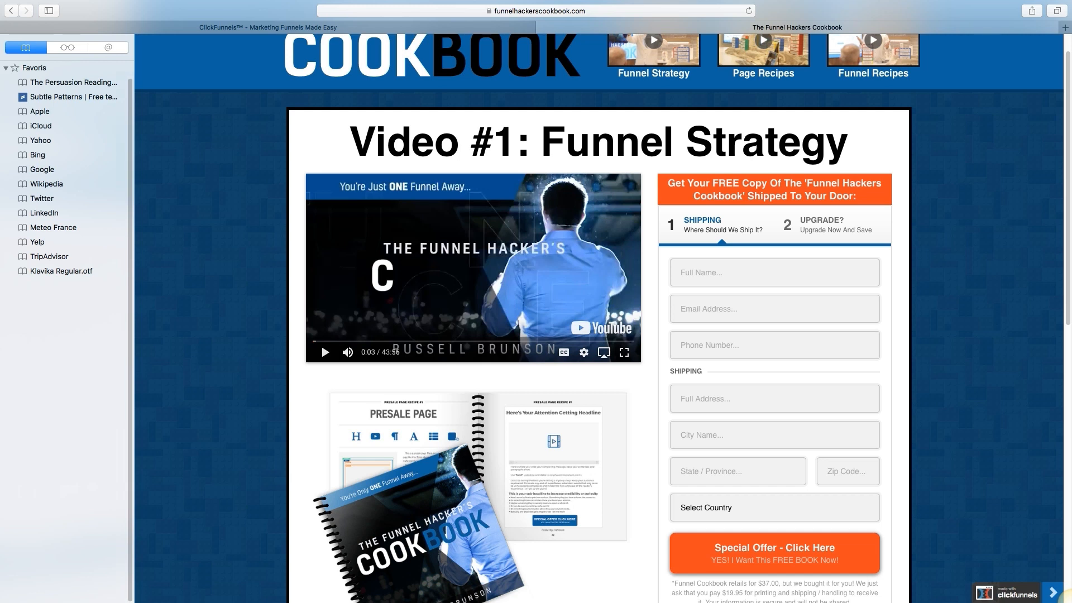
key("super+w")
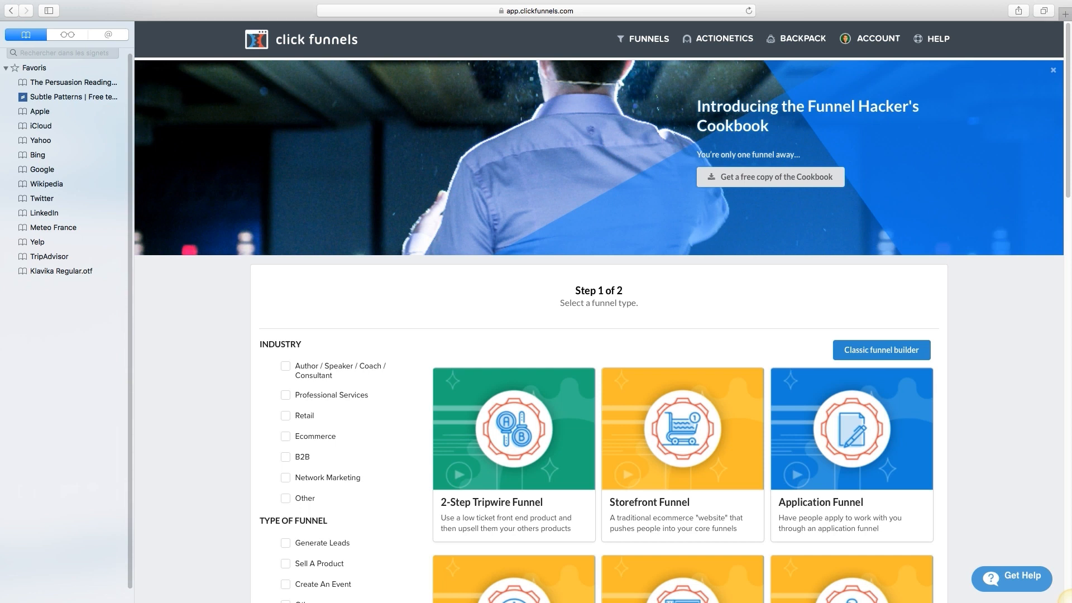
Step: Hide the bookmarks sidebar and browse funnel types like 2-Step Tripwire, Storefront and Product Launch
key("super+shift+l")
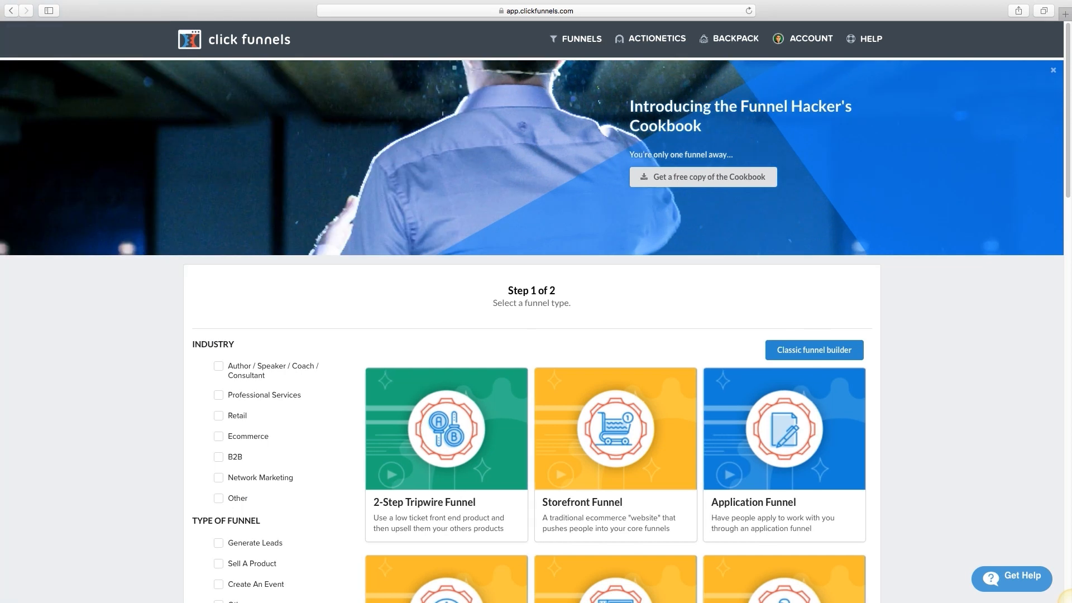
scroll(614, 335, "down", 3)
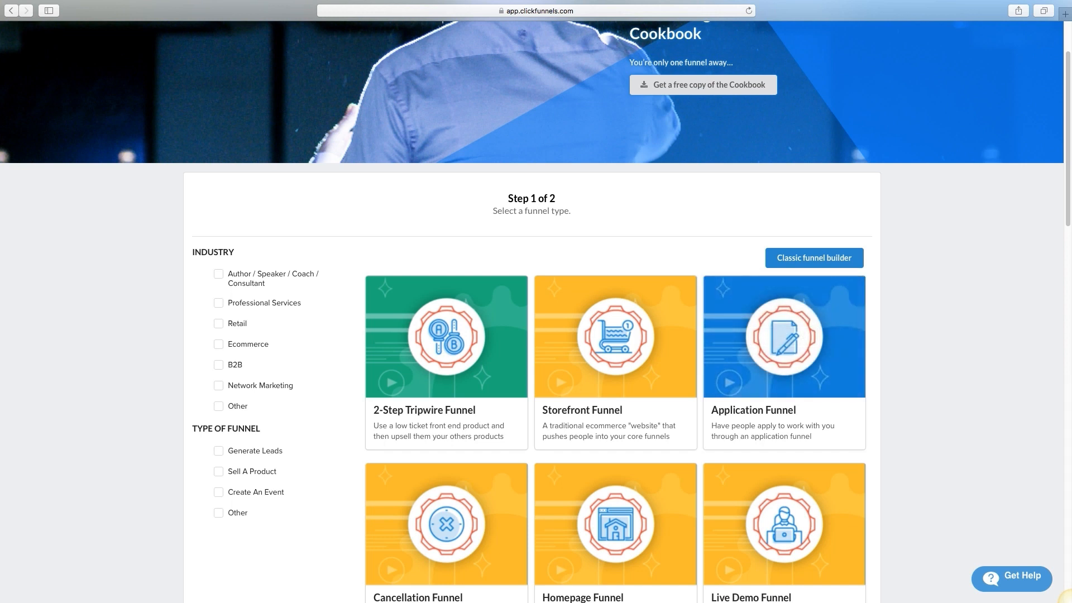
scroll(536, 335, "down", 3)
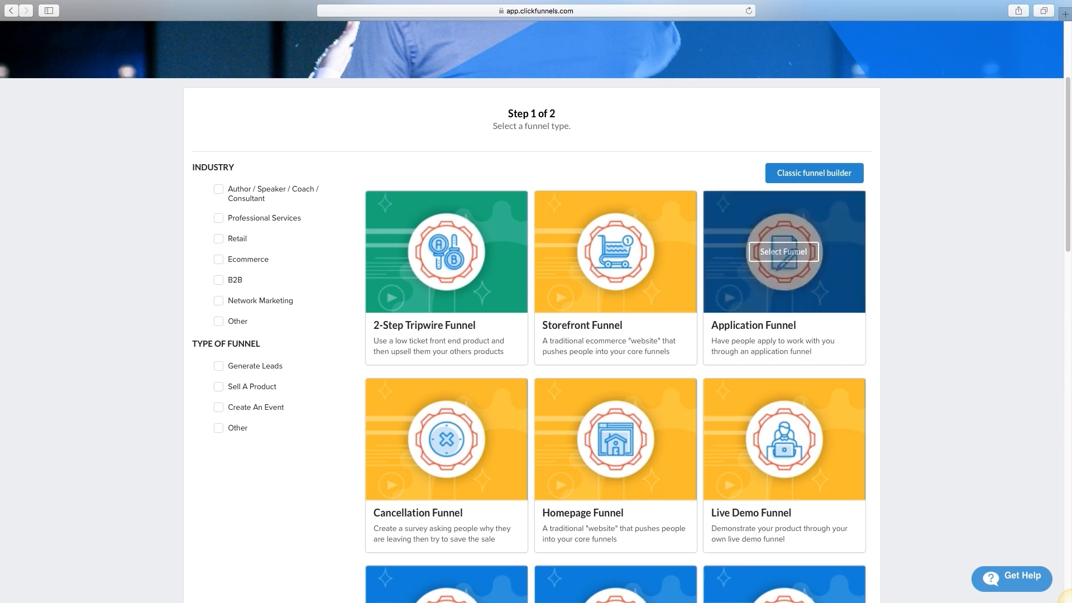
mouse_move(446, 252)
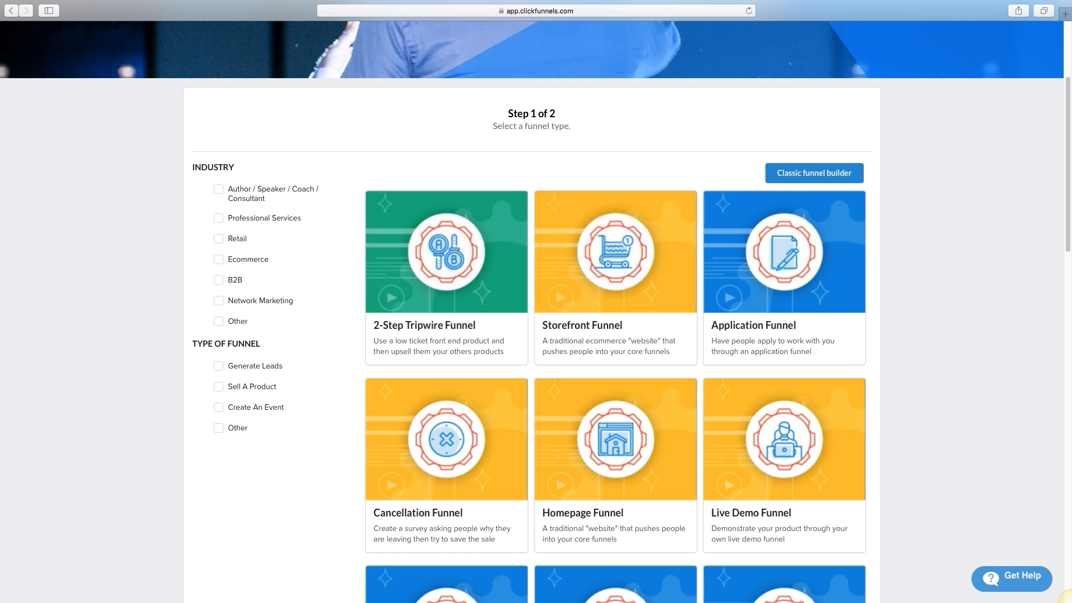
scroll(614, 251, "down", 2)
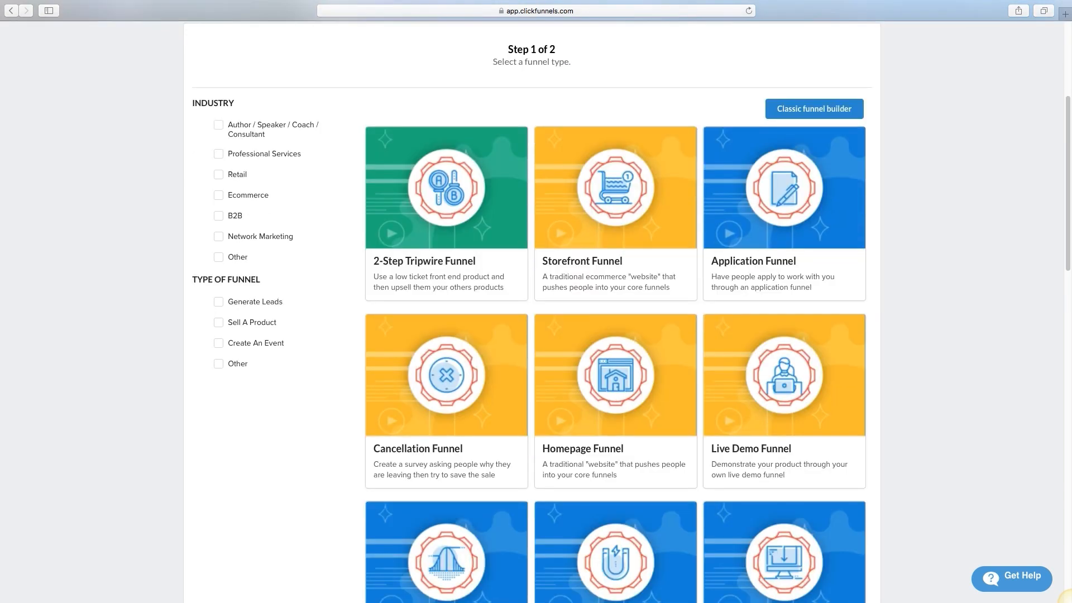
scroll(614, 313, "down", 19)
scroll(614, 313, "up", 10)
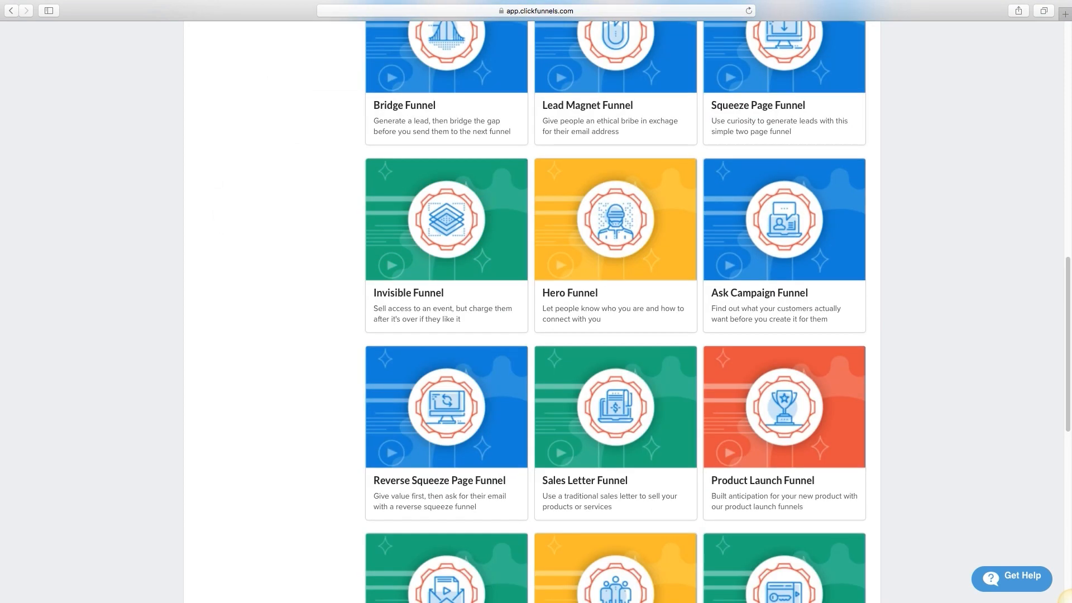
scroll(614, 312, "up", 10)
scroll(614, 313, "down", 2)
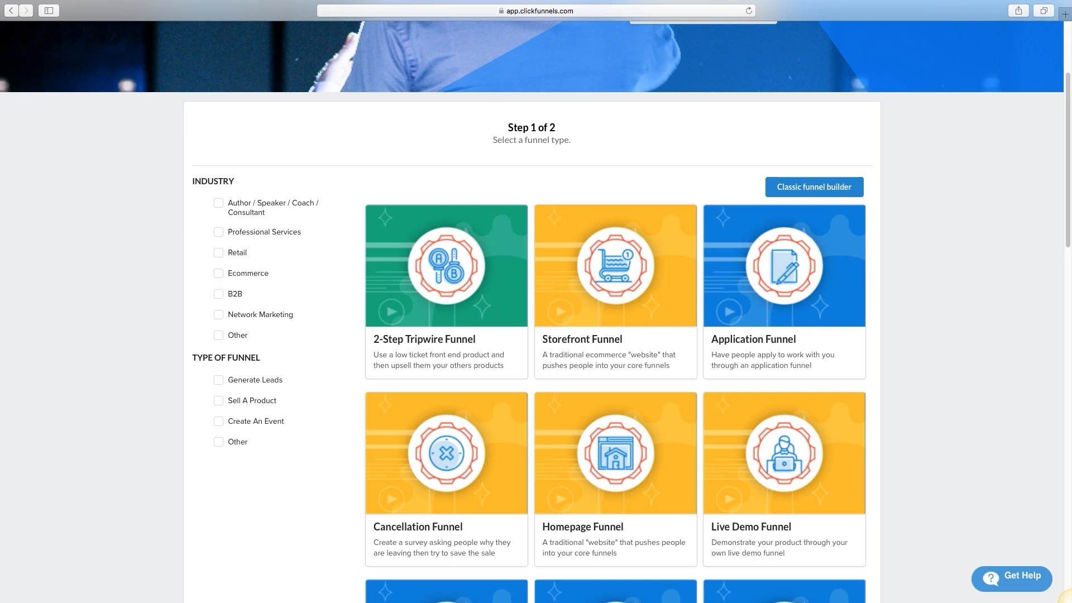
scroll(536, 335, "down", 3)
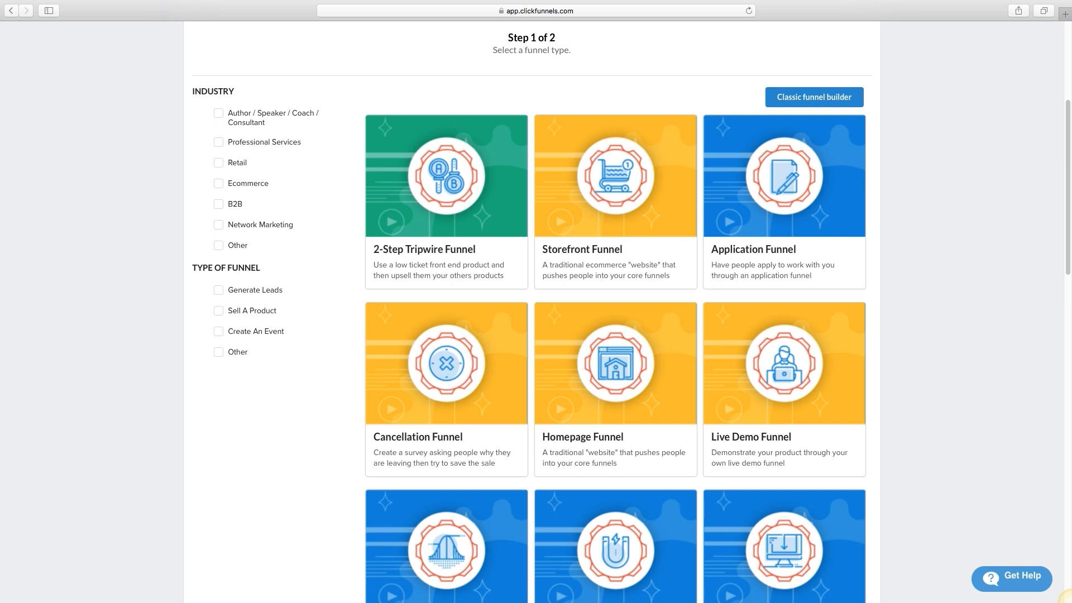
scroll(503, 167, "down", 5)
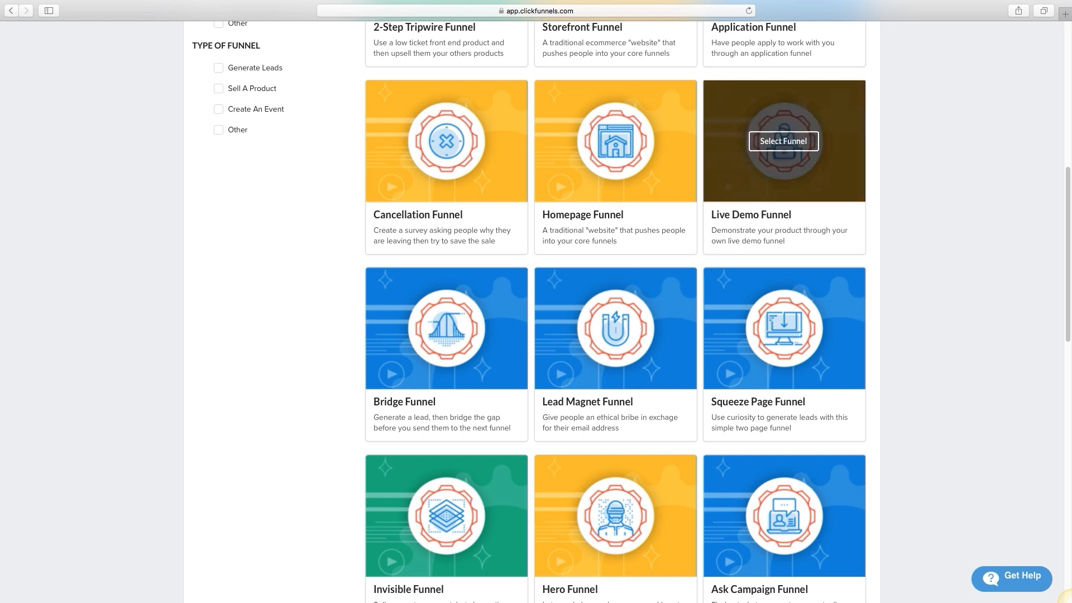
scroll(784, 329, "down", 1)
scroll(783, 330, "down", 3)
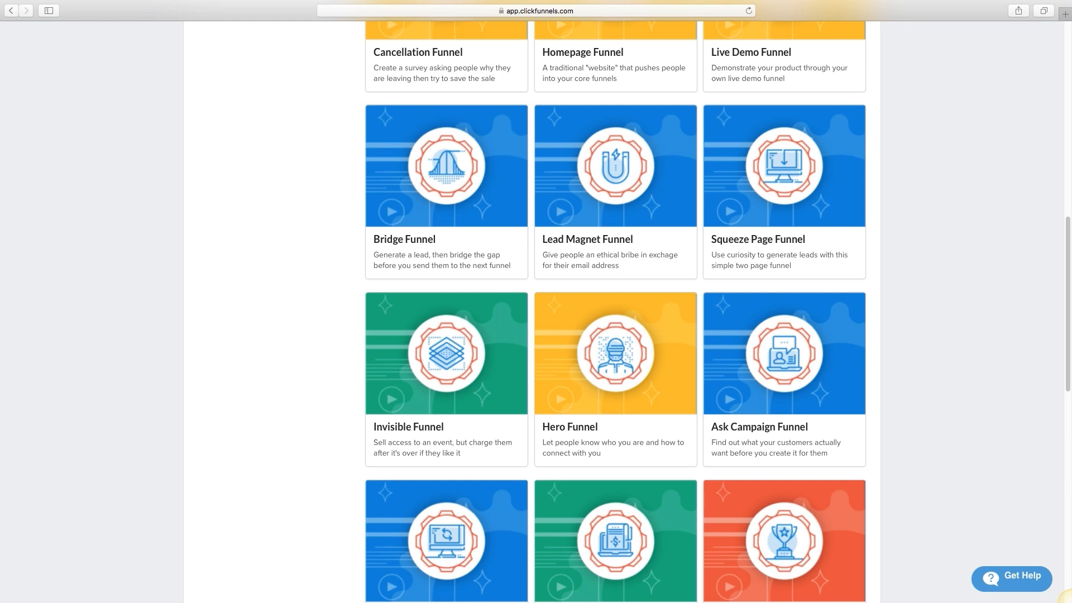
scroll(783, 329, "down", 2)
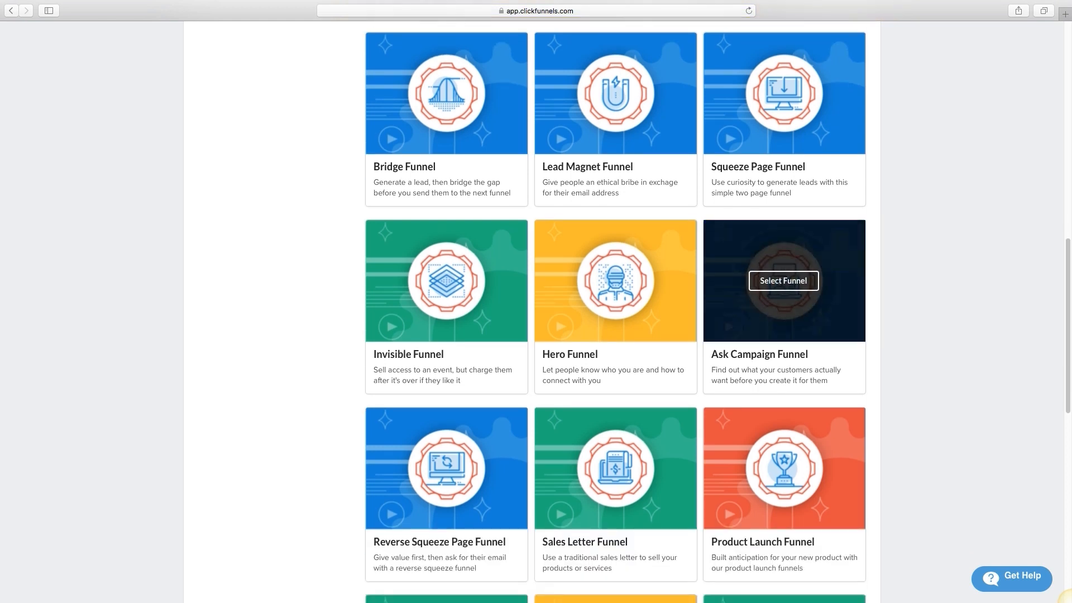
scroll(615, 312, "down", 1)
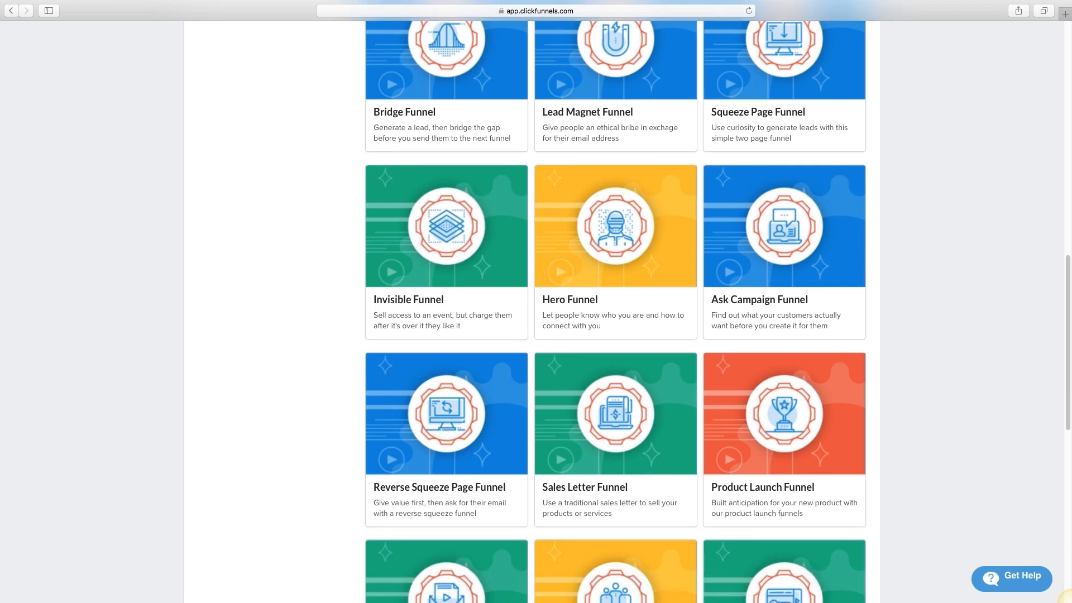
scroll(615, 312, "down", 1)
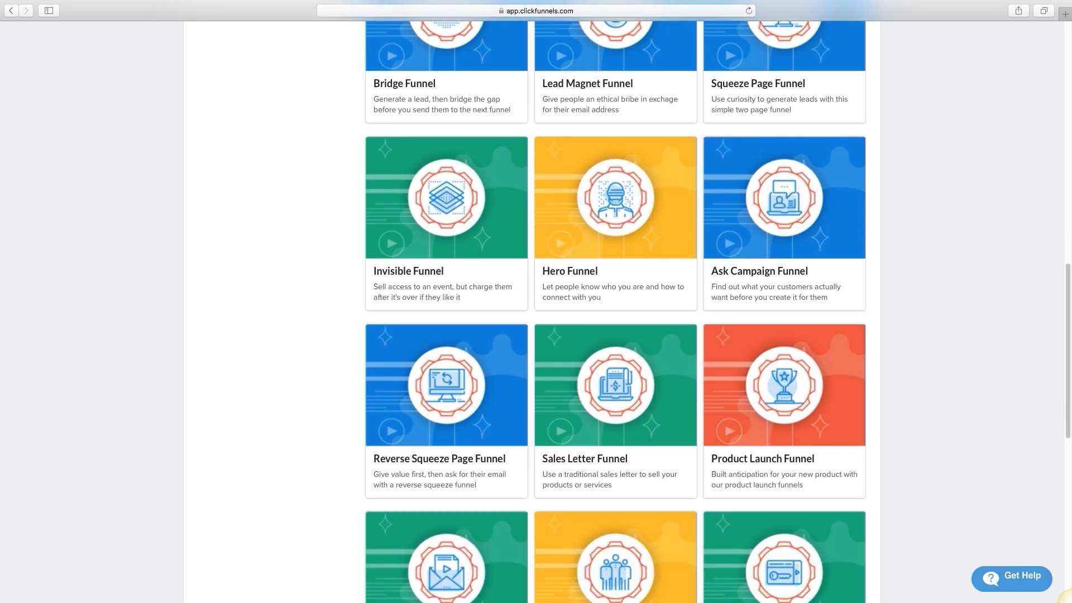
scroll(616, 313, "down", 1)
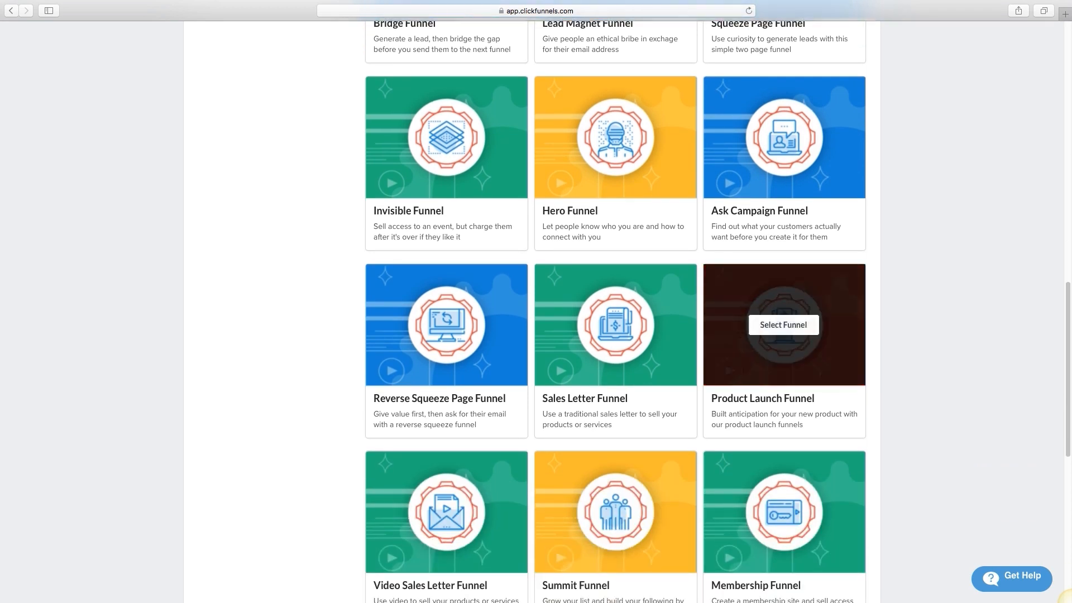
left_click_drag(804, 424, 715, 425)
left_click(715, 426)
scroll(716, 426, "down", 3)
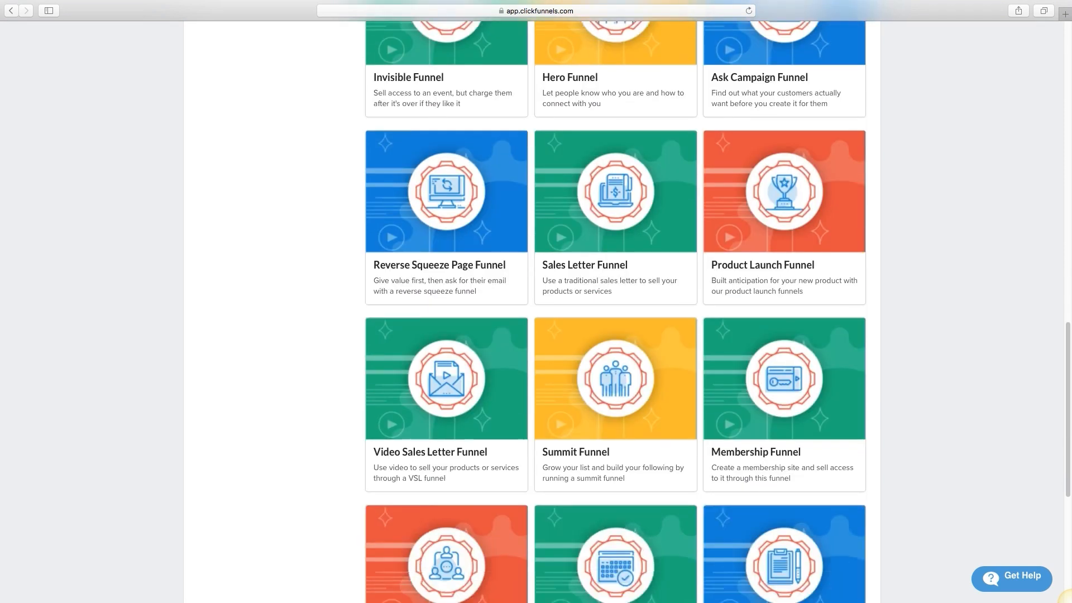
left_click(783, 191)
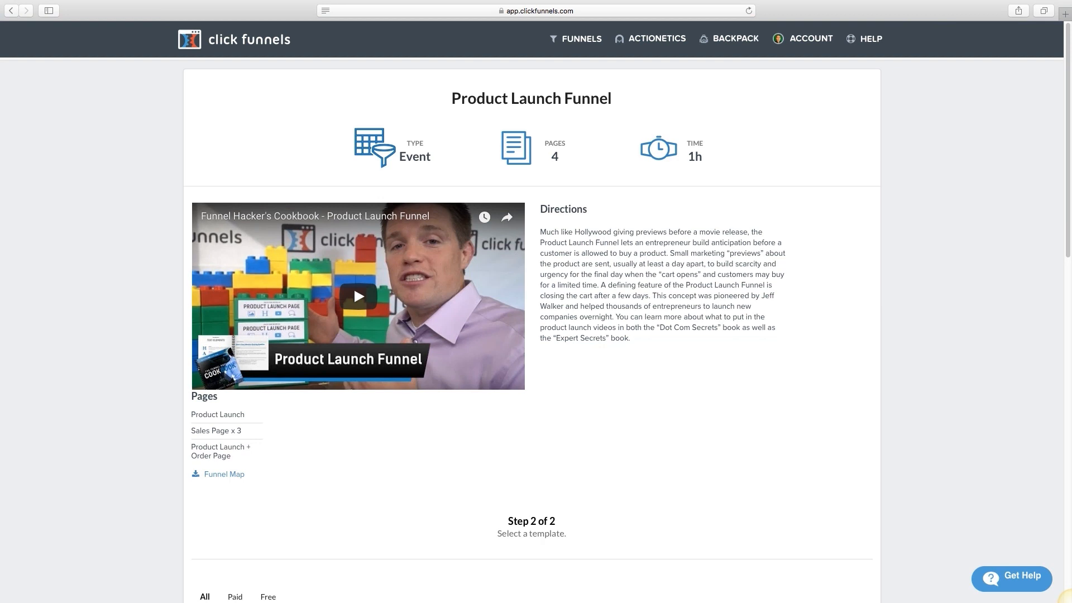
left_click_drag(329, 134, 741, 173)
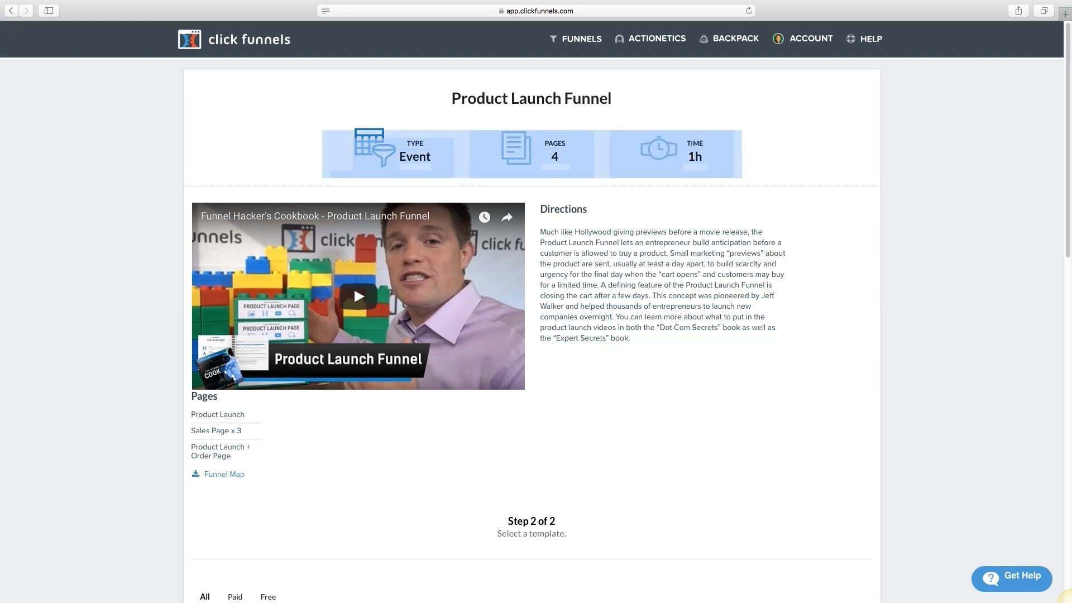
left_click(531, 154)
double_click(554, 157)
left_click(555, 157)
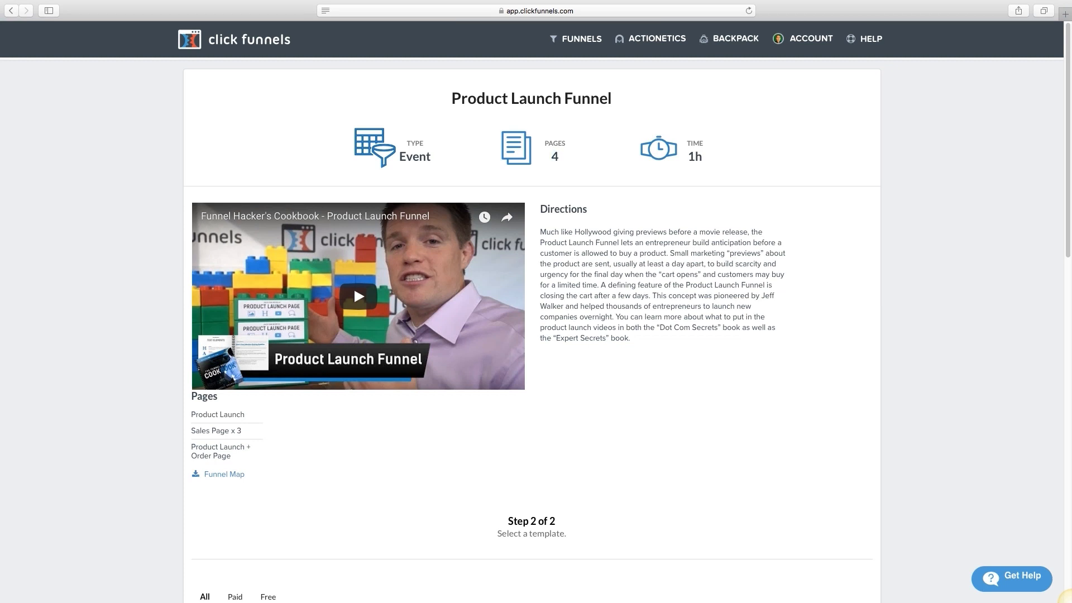
scroll(353, 79, "down", 5)
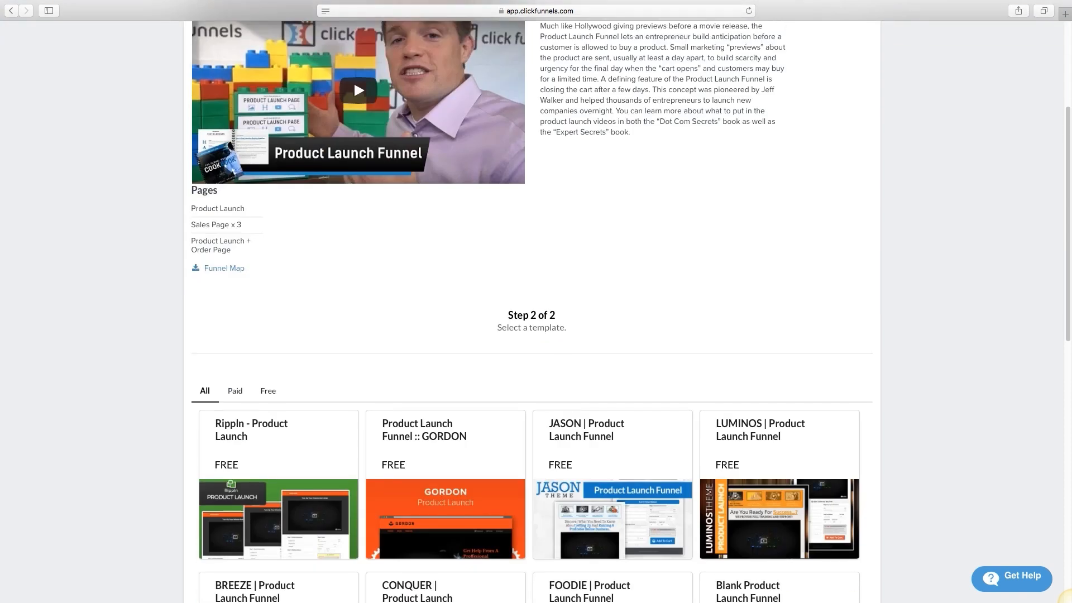
left_click_drag(245, 208, 191, 209)
left_click(243, 224)
left_click_drag(245, 208, 191, 208)
Step: Open the Funnel Map in a new tab, then choose the JASON | Product Launch Funnel template
left_click(243, 225)
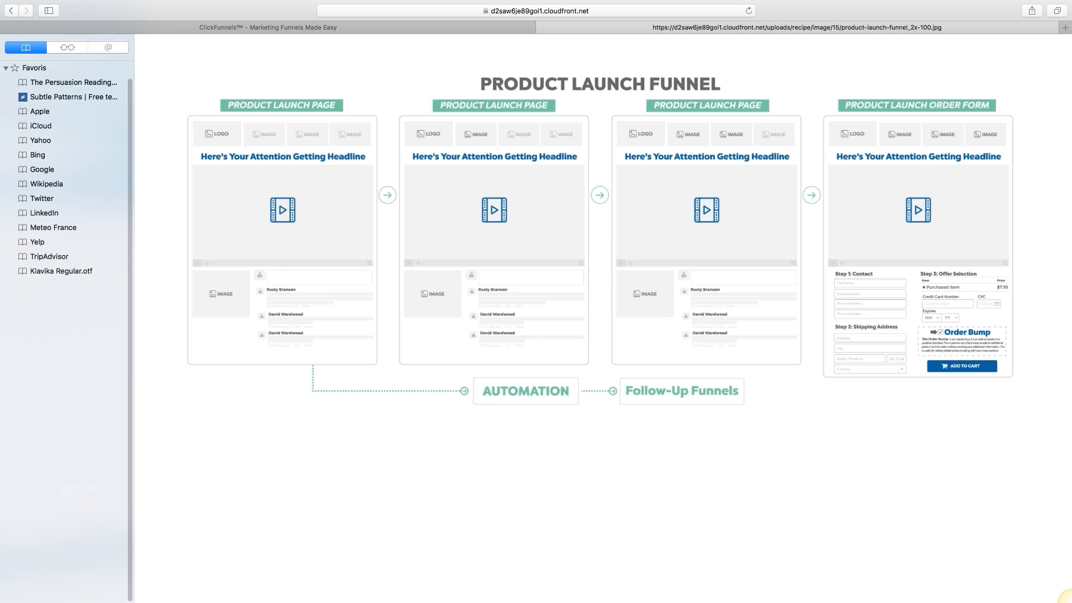
left_click(268, 27)
scroll(599, 319, "down", 7)
scroll(599, 318, "up", 2)
scroll(599, 318, "up", 2)
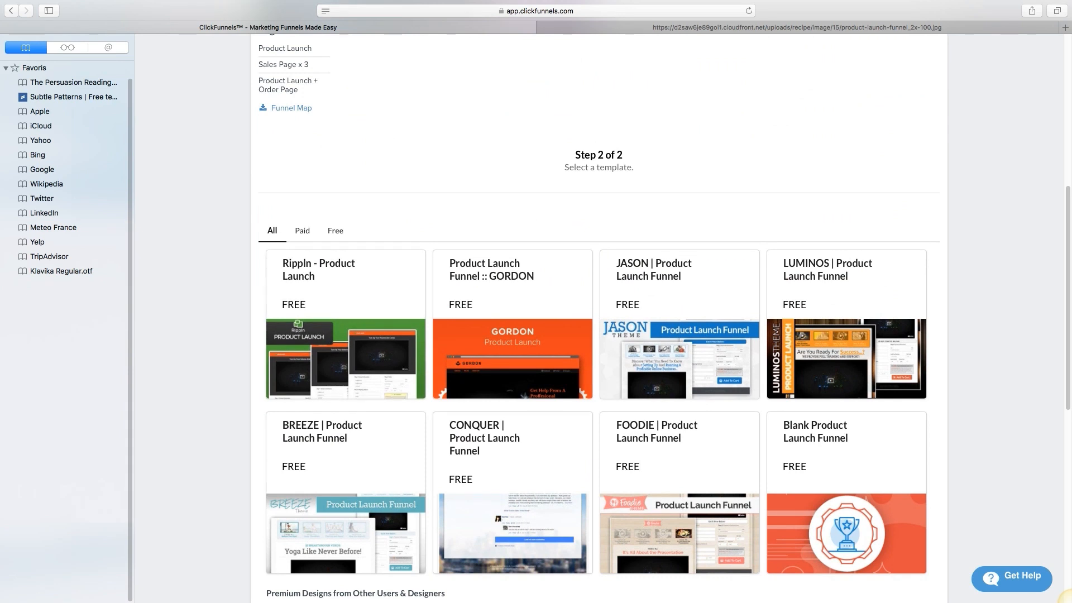
scroll(599, 318, "down", 1)
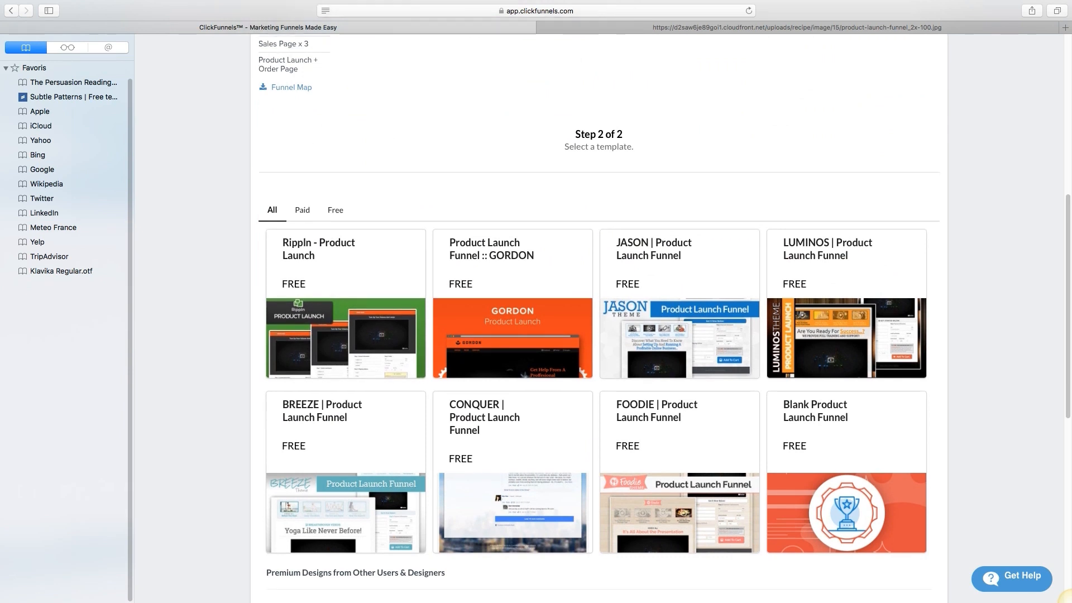
left_click(680, 313)
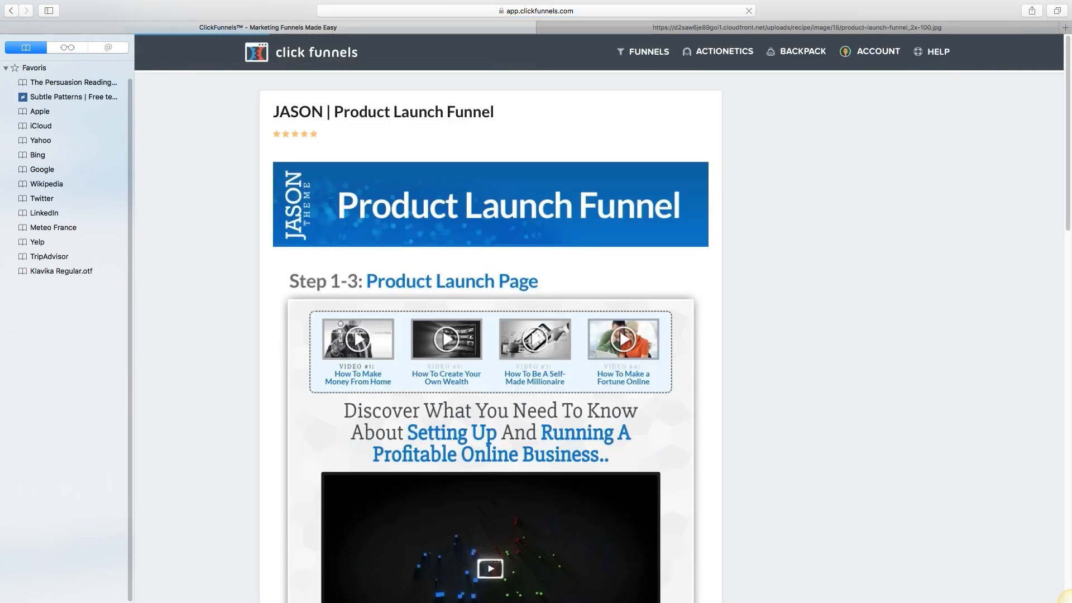
Step: Review the JASON template preview and add the free funnel to the account with Get Funnel
scroll(599, 318, "down", 7)
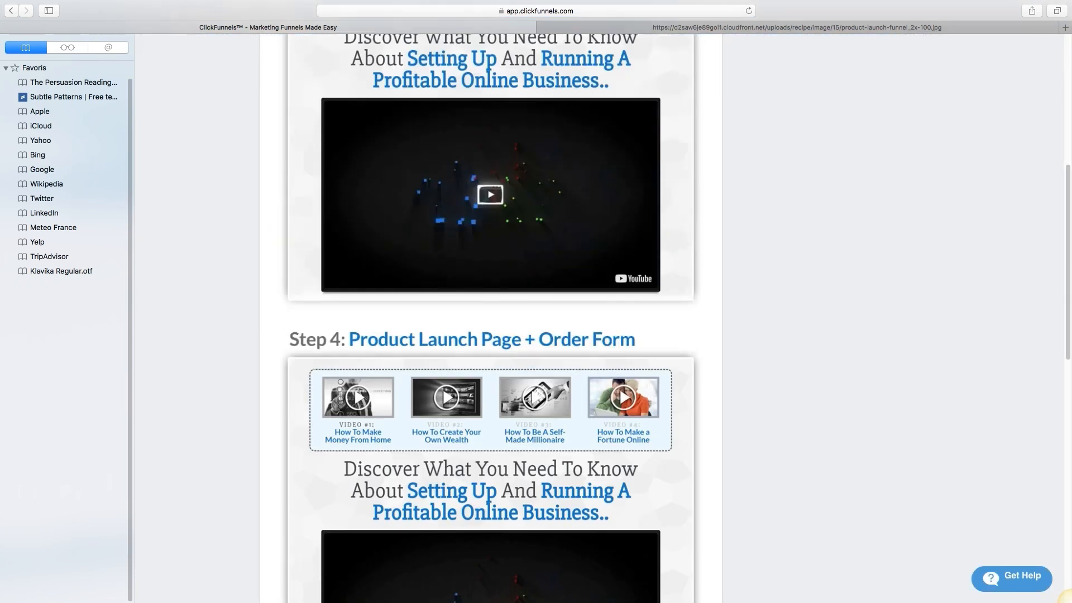
scroll(599, 318, "up", 7)
scroll(67, 167, "up", 2)
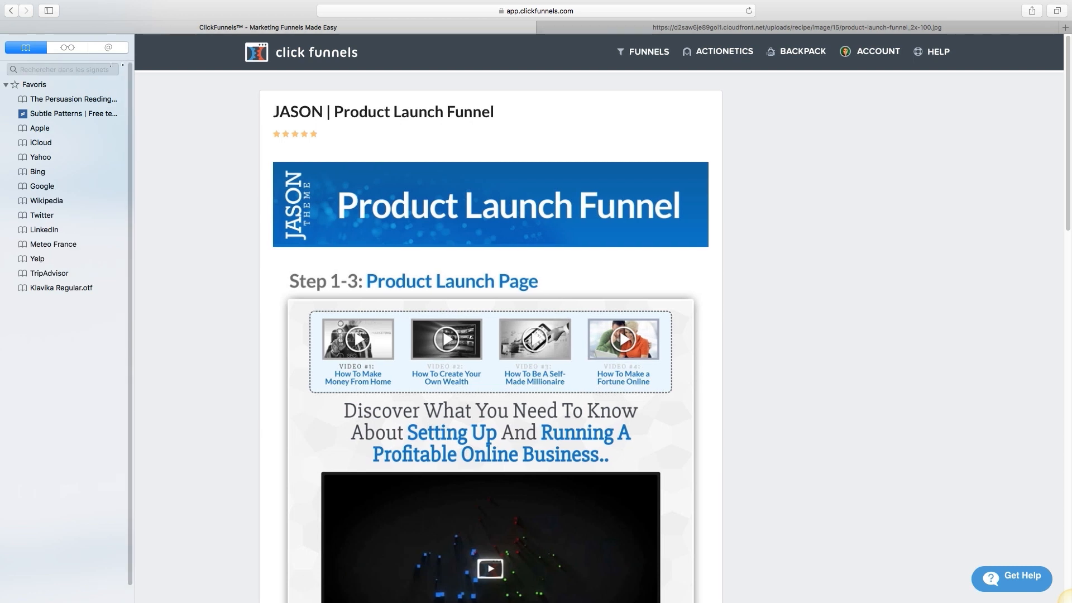
key("super+shift+l")
scroll(424, 318, "down", 6)
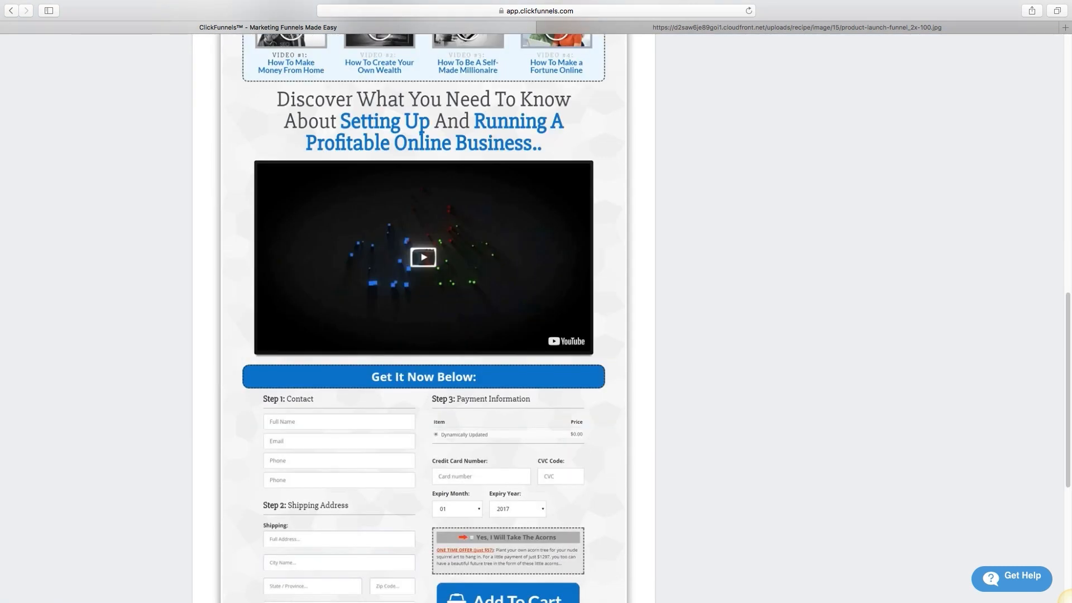
scroll(424, 318, "down", 6)
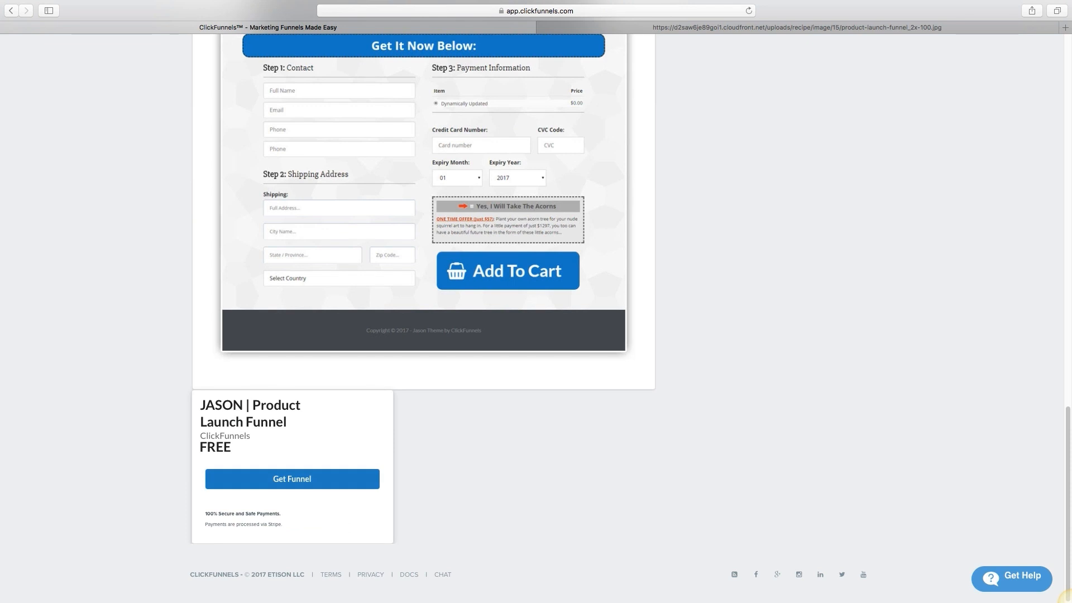
left_click(292, 478)
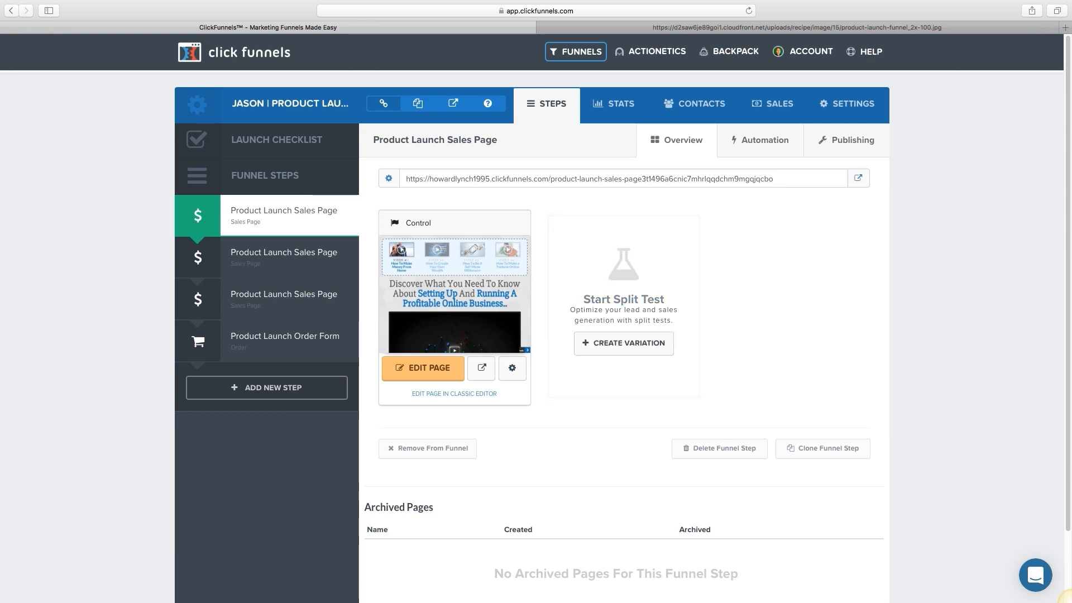
Step: Create a split-test Variation as a duplicate of the first Product Launch Sales Page
left_click(623, 343)
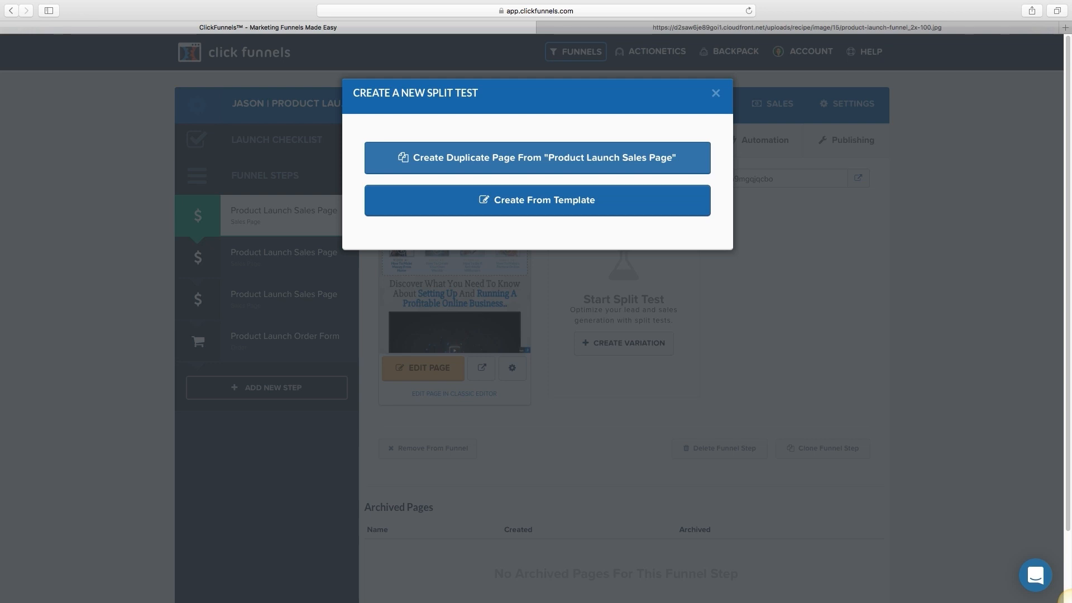
left_click(537, 158)
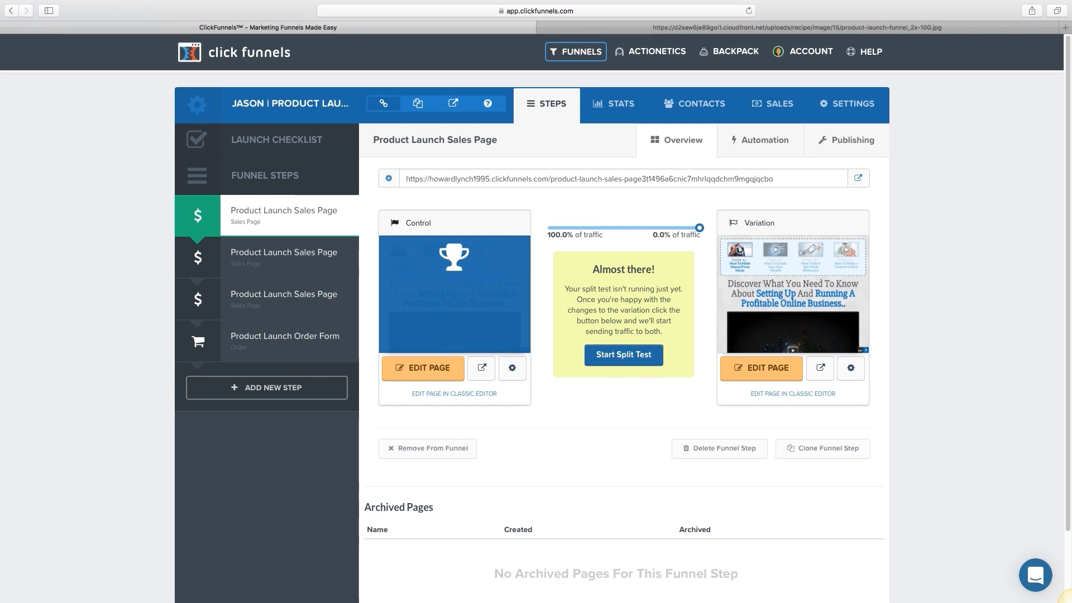
Step: Drag the traffic slider to send 50% to Control and 50% to Variation
left_click_drag(699, 228, 622, 228)
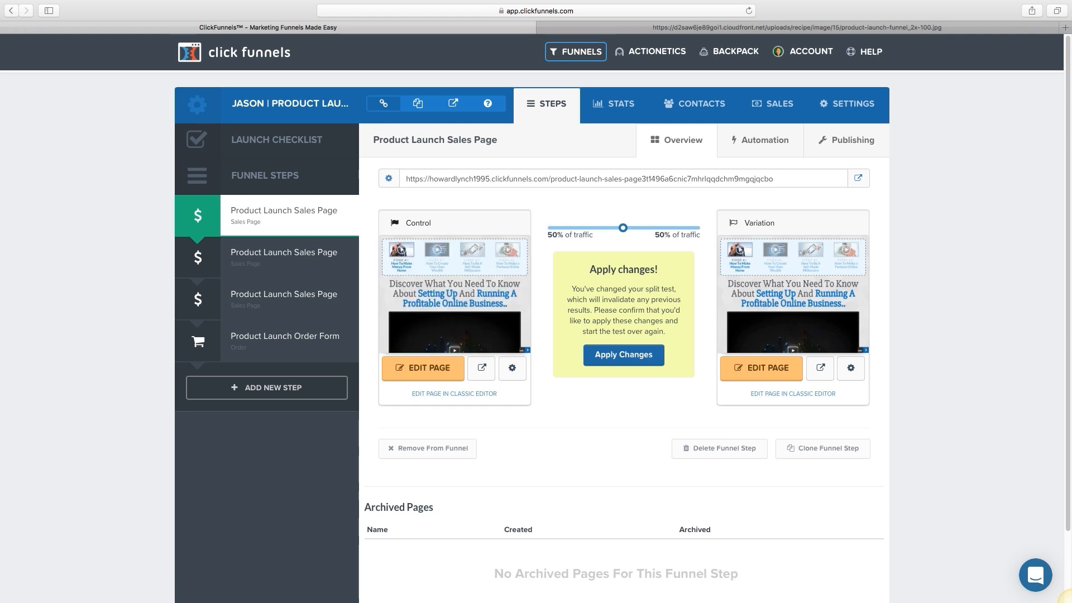
scroll(792, 279, "down", 3)
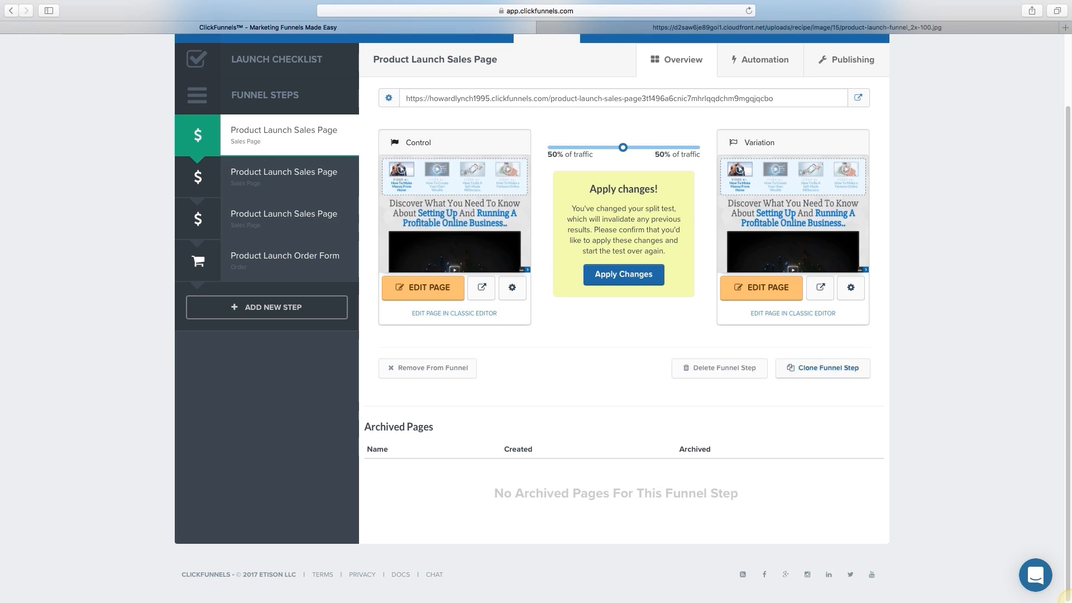
scroll(704, 367, "up", 3)
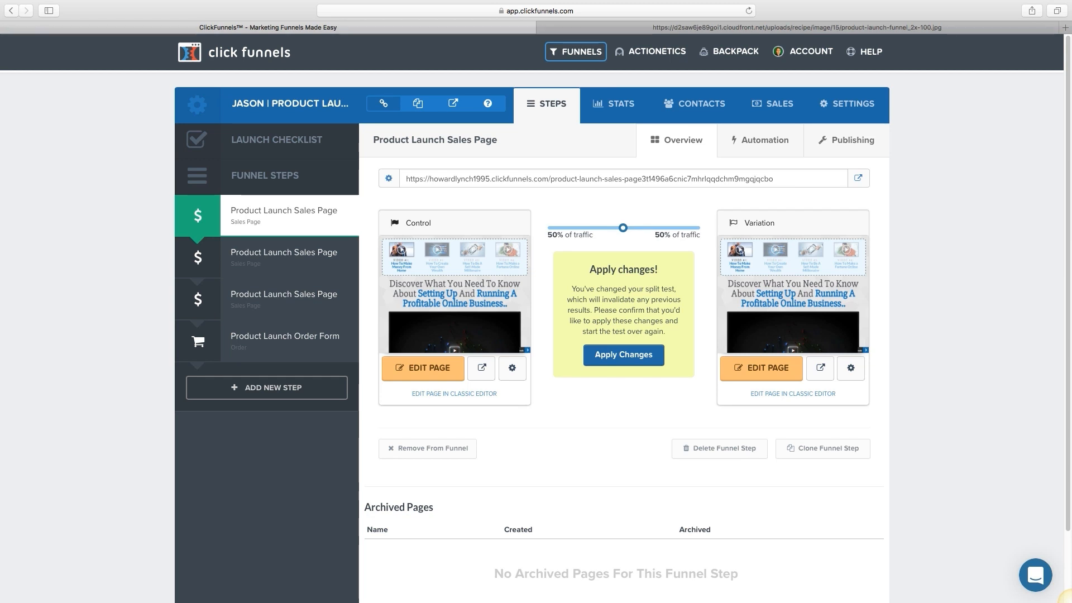
triple_click(589, 178)
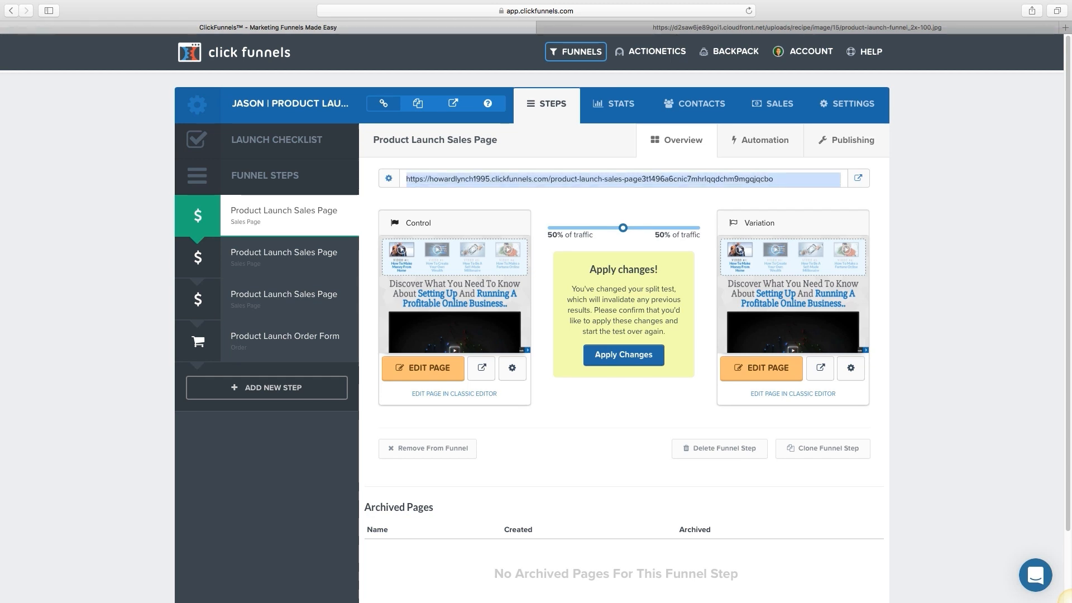
Step: Select the first part of the page URL and show the step's Automation settings
left_click(589, 179)
left_click_drag(407, 179, 774, 179)
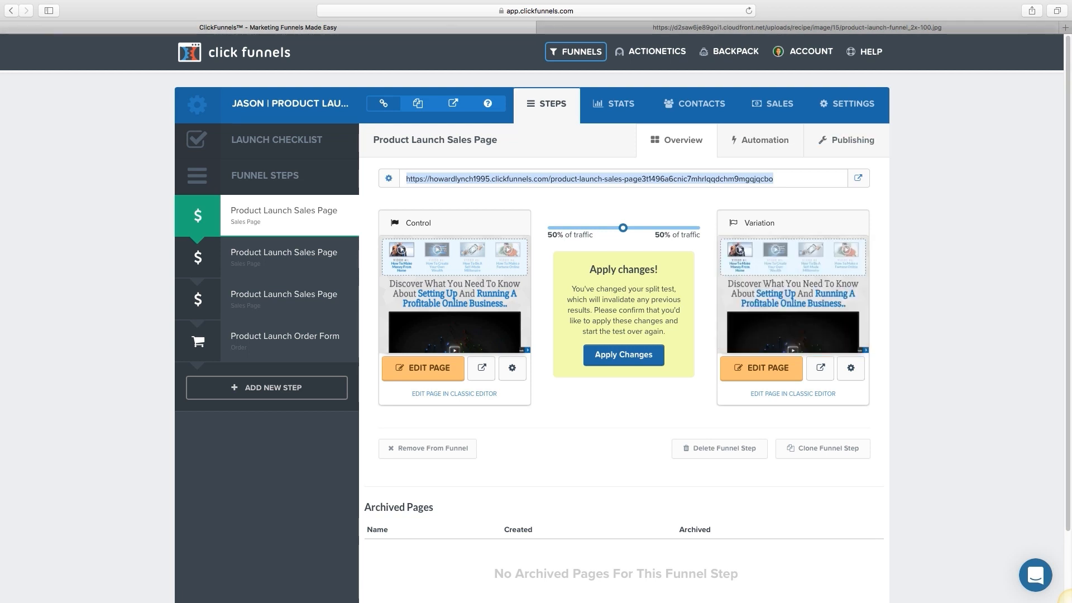
left_click(760, 140)
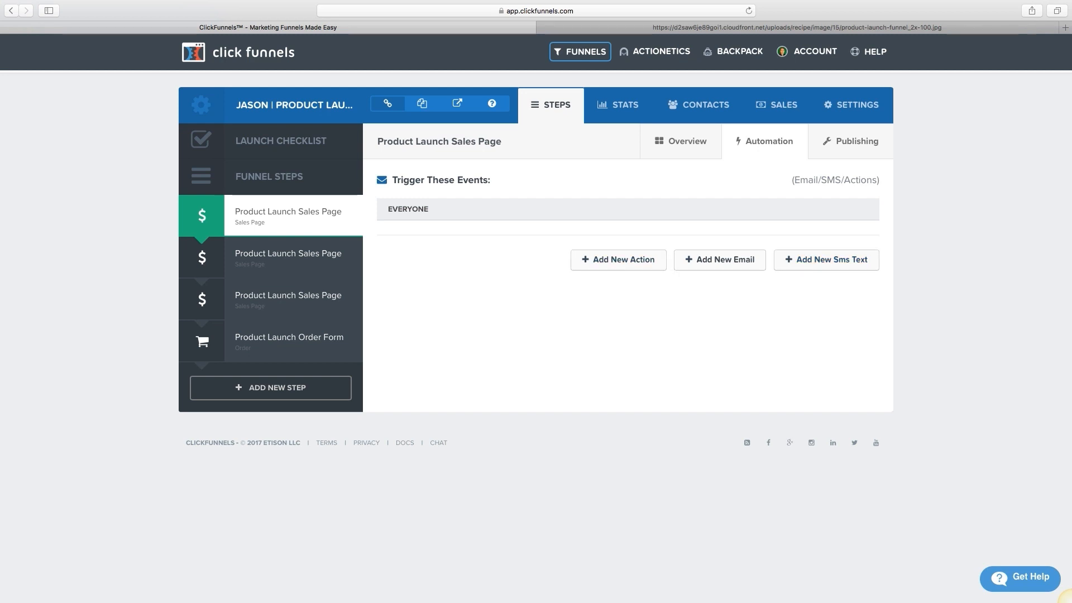
Step: Dismiss the SMTP notice from Add New Email and start a new funnel action named Visit
left_click(719, 259)
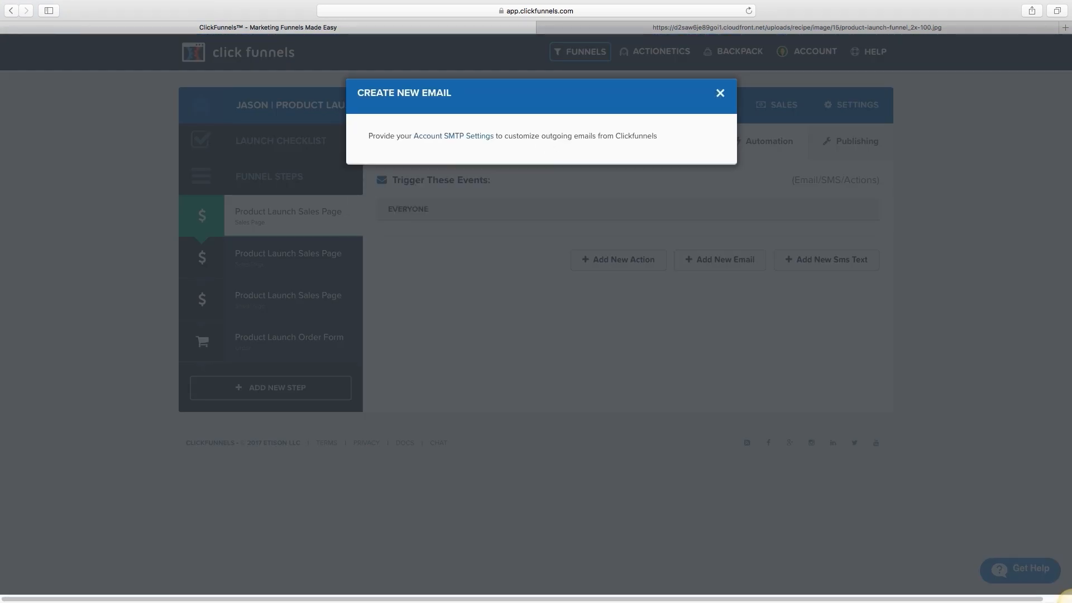
left_click(720, 93)
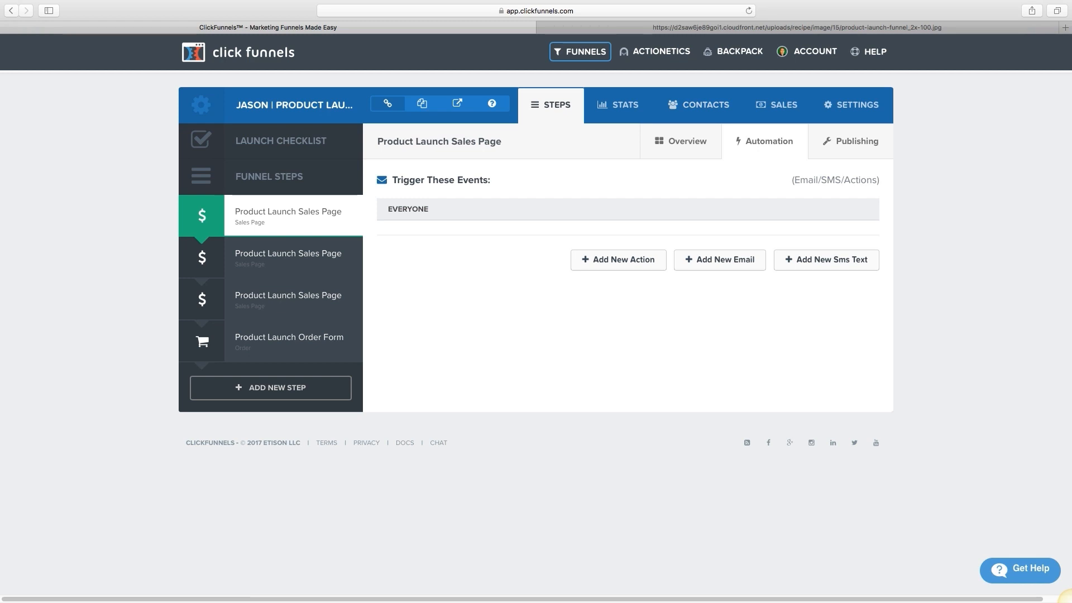
left_click(618, 259)
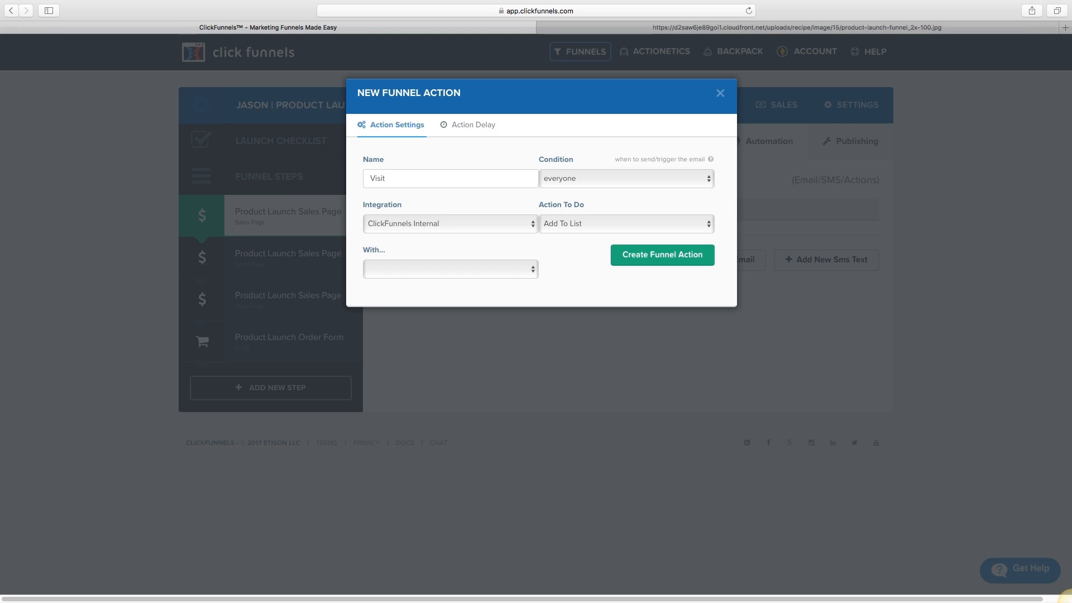
Step: Check the action's Delay Days, discard the action form, and go to the second sales page step
left_click(468, 125)
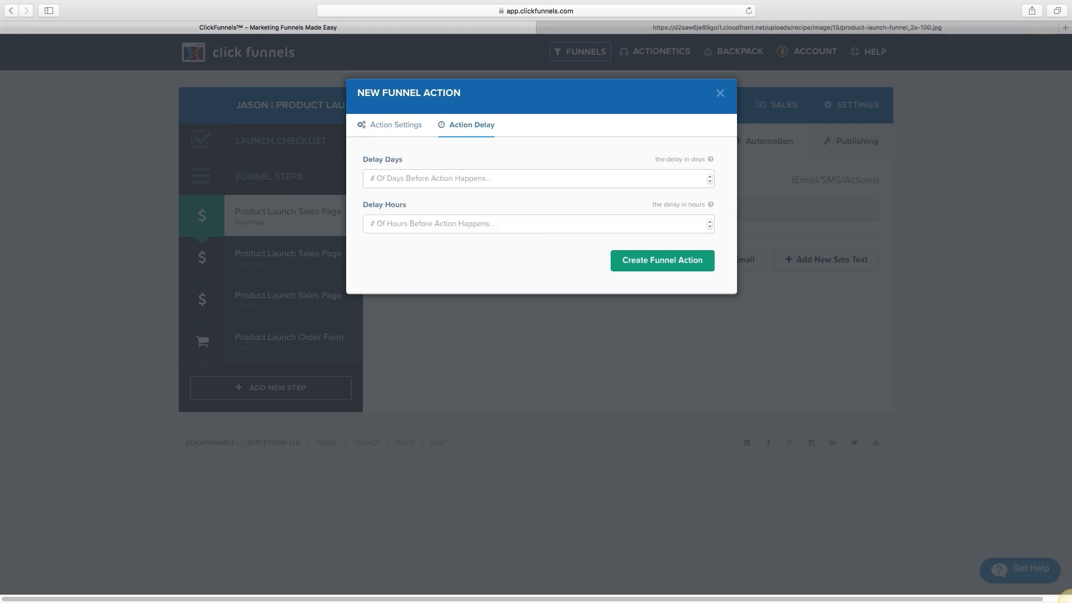
left_click(475, 178)
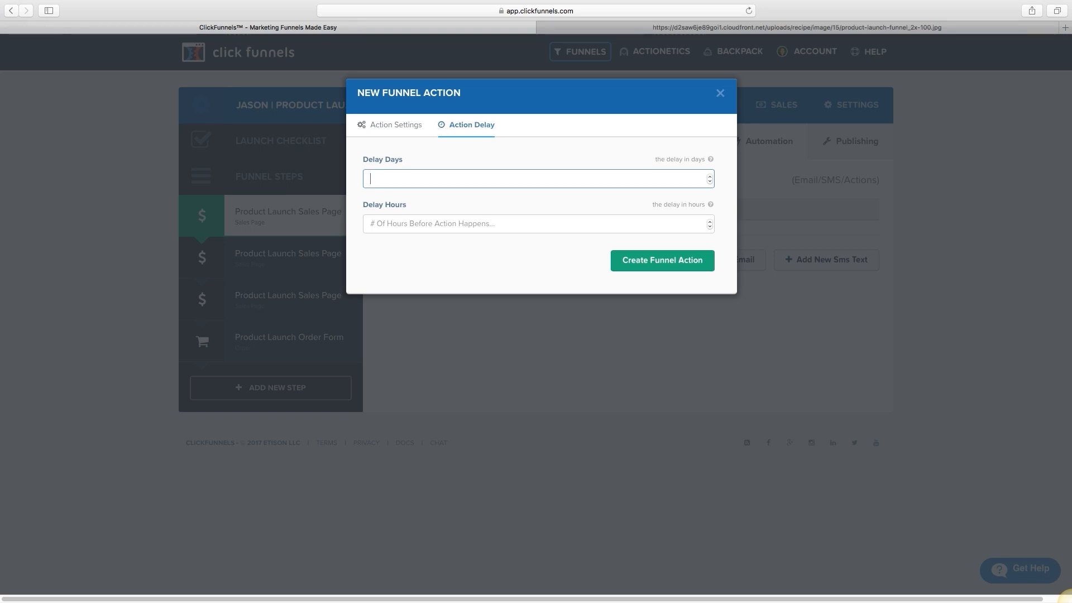
left_click(720, 93)
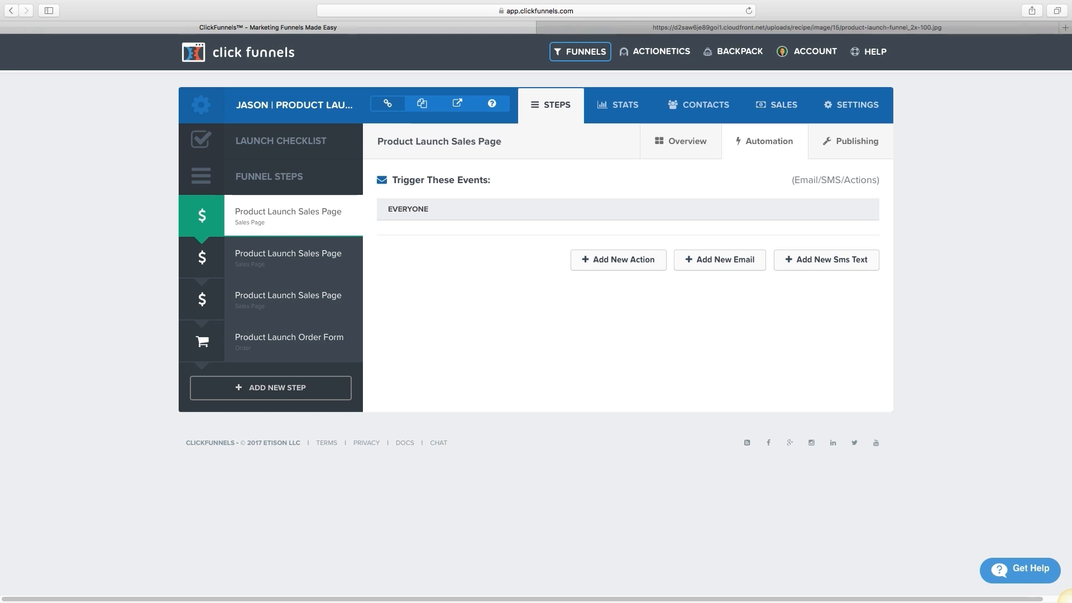
left_click(249, 260)
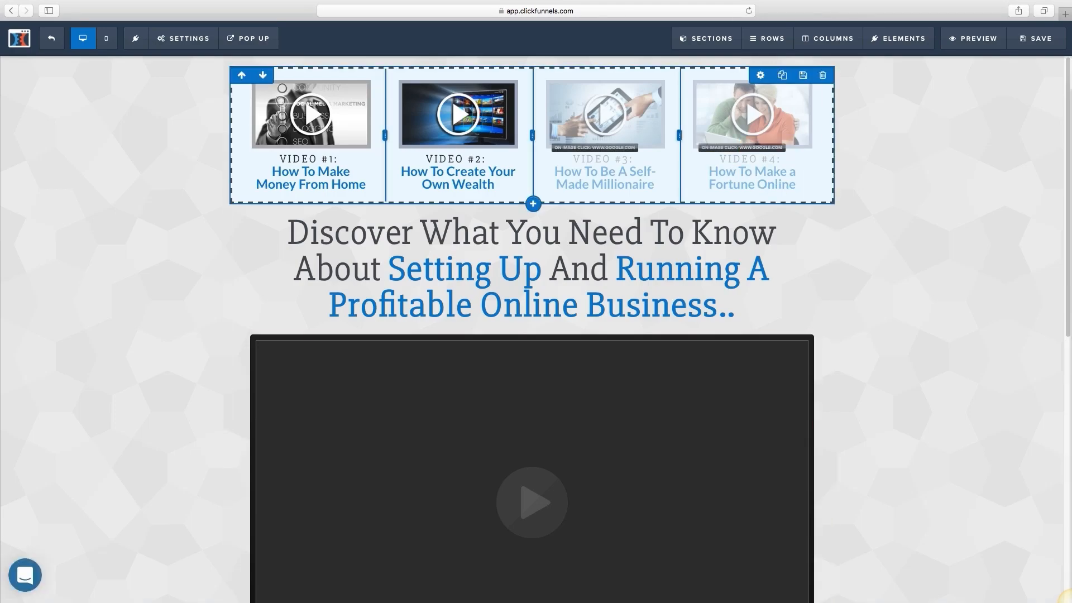
Step: Scroll the second sales page to inspect its video thumbnails, headline and Watch Next Video button
scroll(532, 335, "down", 10)
scroll(531, 329, "up", 10)
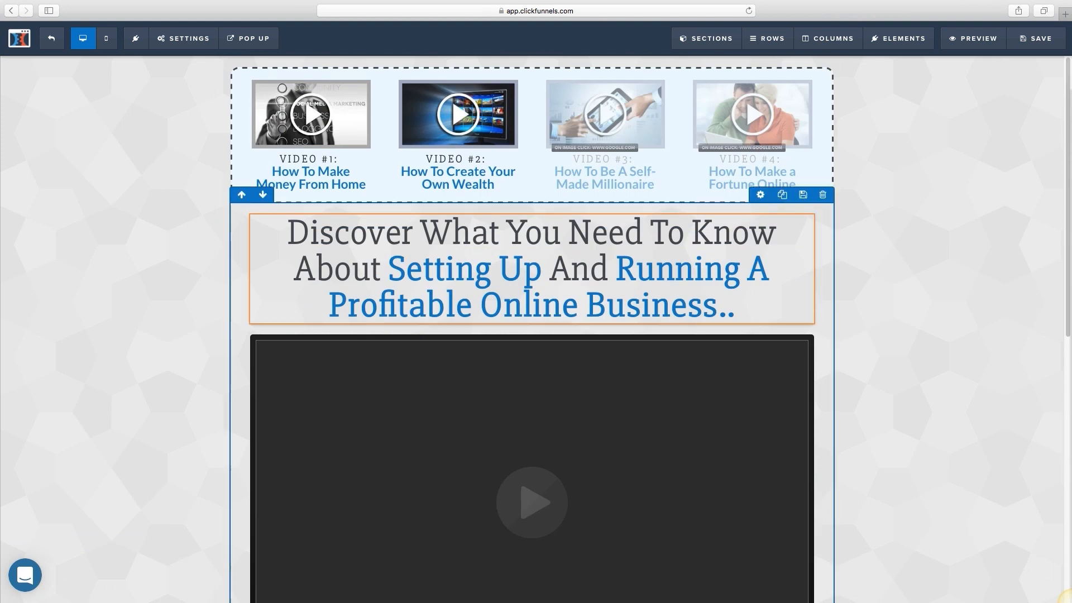
scroll(532, 391, "down", 10)
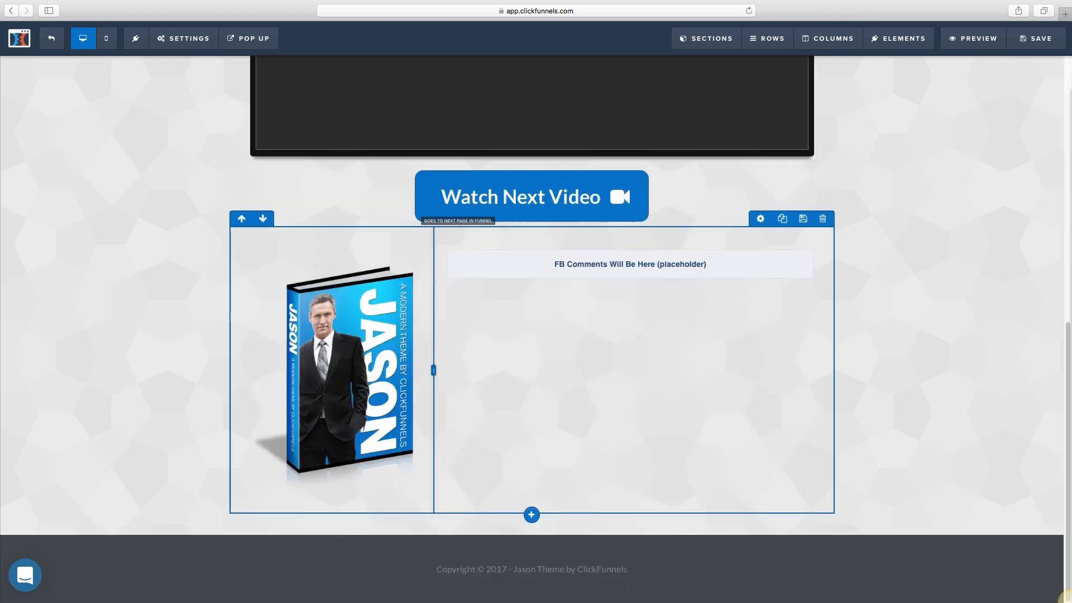
scroll(531, 330, "up", 10)
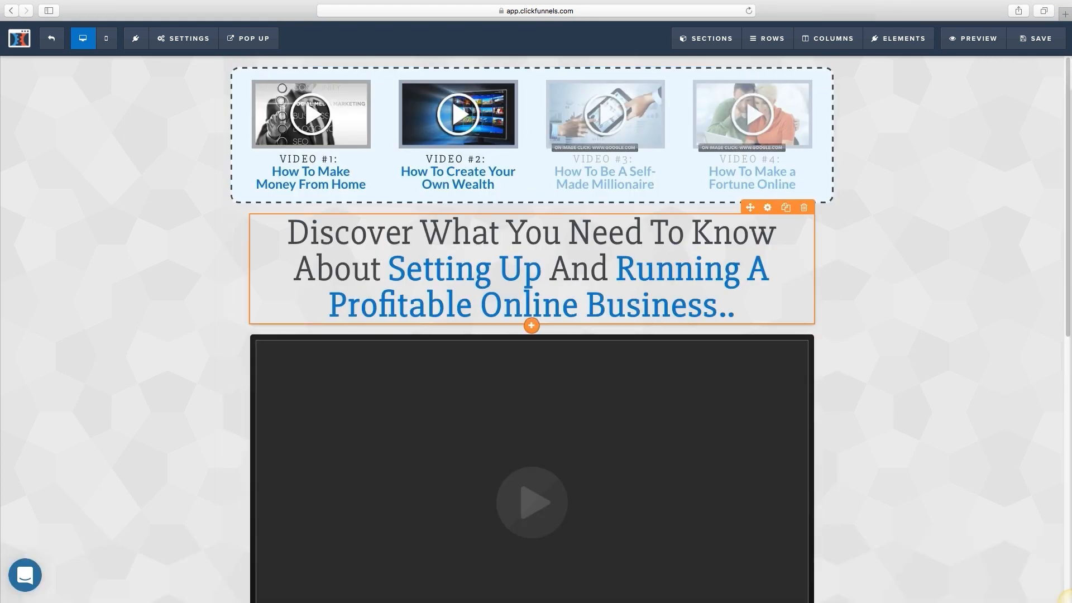
double_click(612, 273)
left_click(610, 273)
left_click(572, 272)
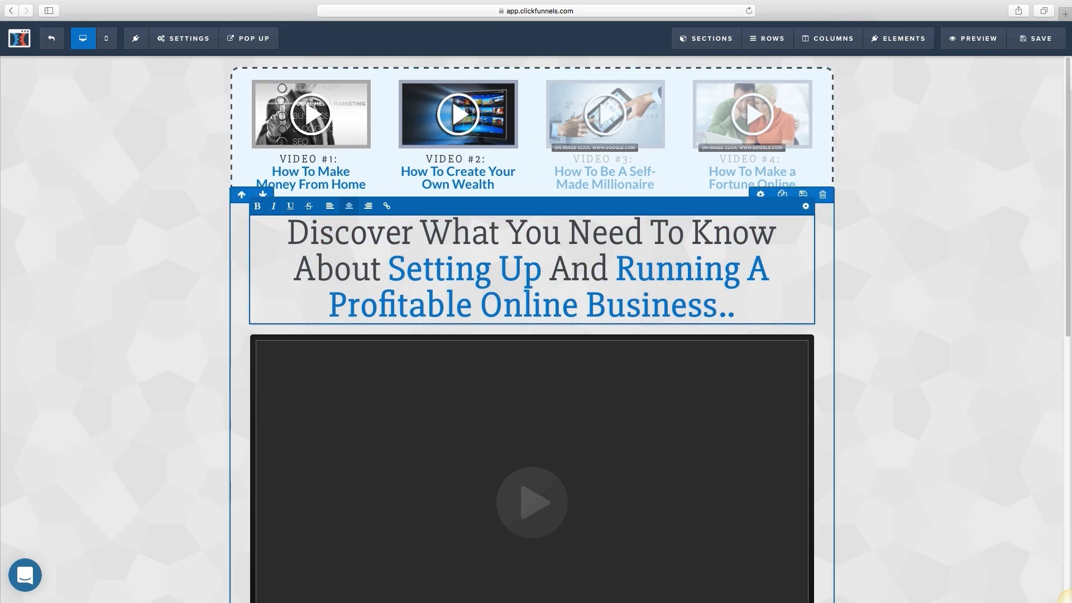
left_click(421, 234)
left_click_drag(421, 234, 736, 306)
left_click(454, 234)
left_click_drag(388, 269, 542, 269)
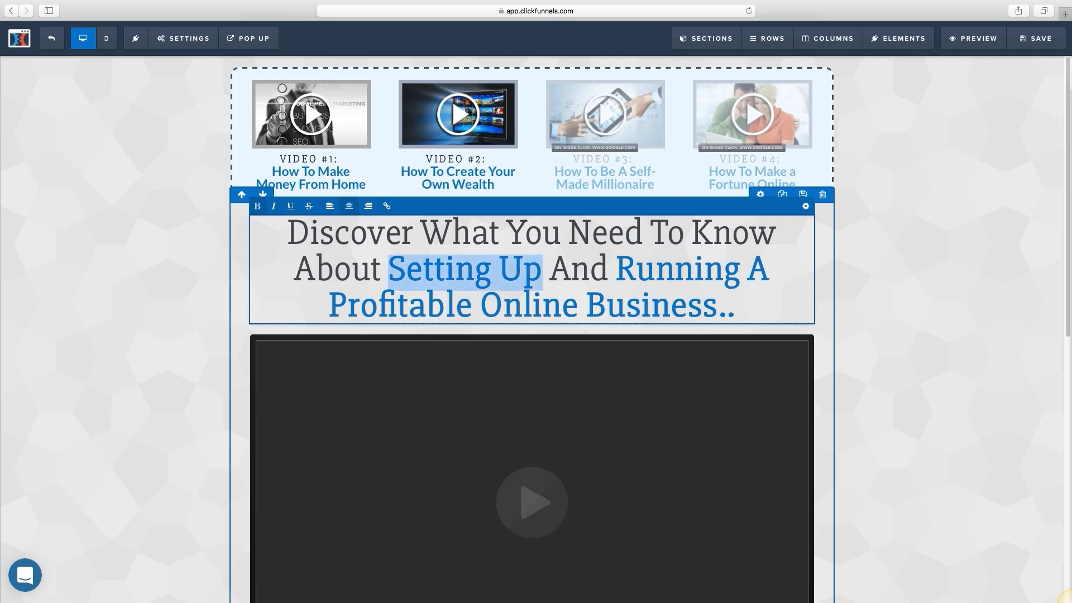
type("Building A ")
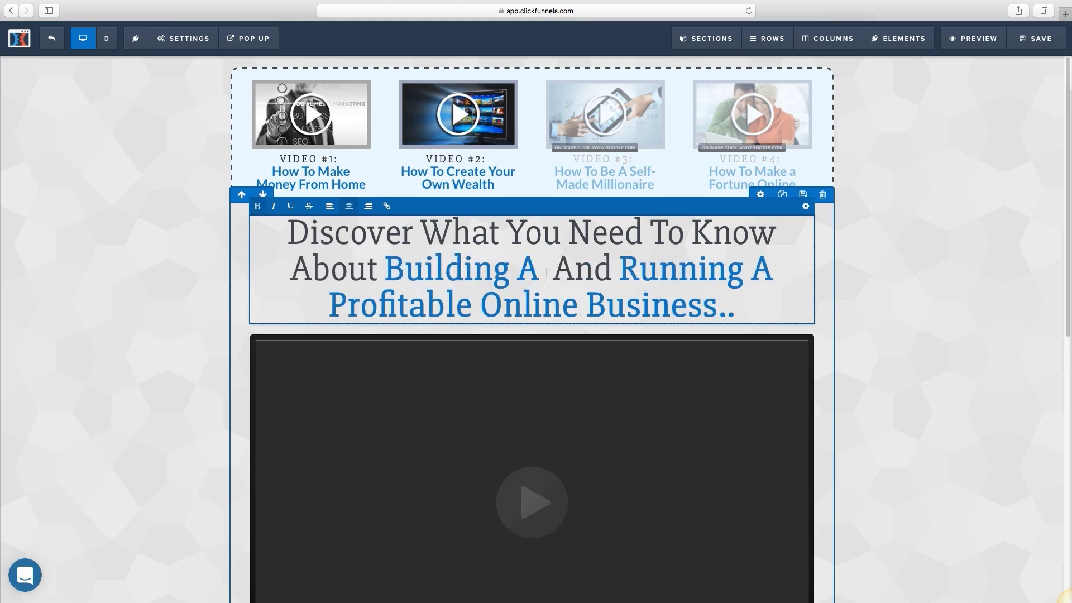
type("List")
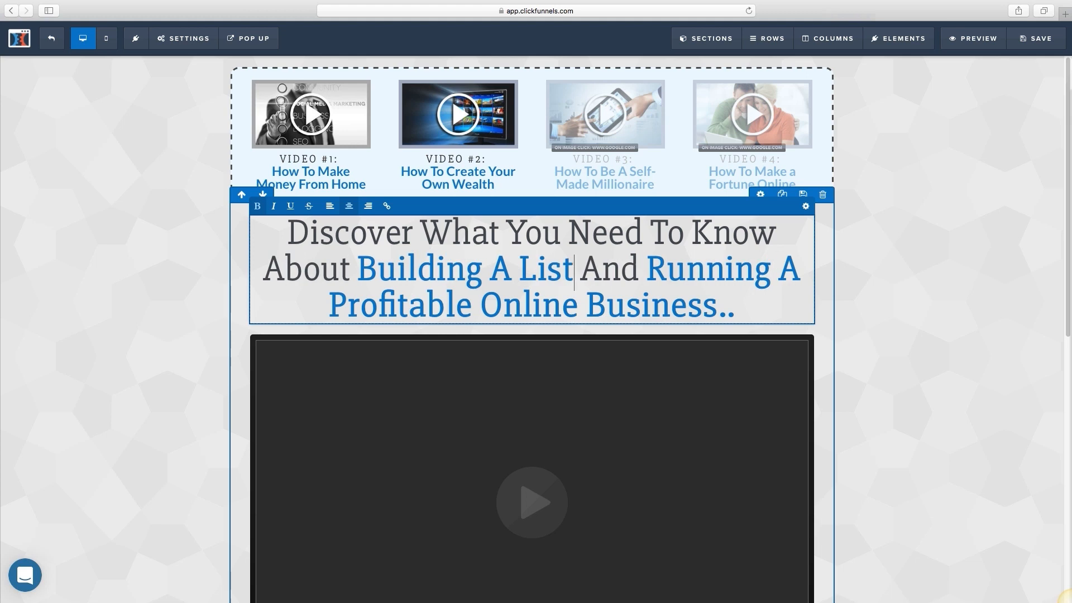
key("super+Down")
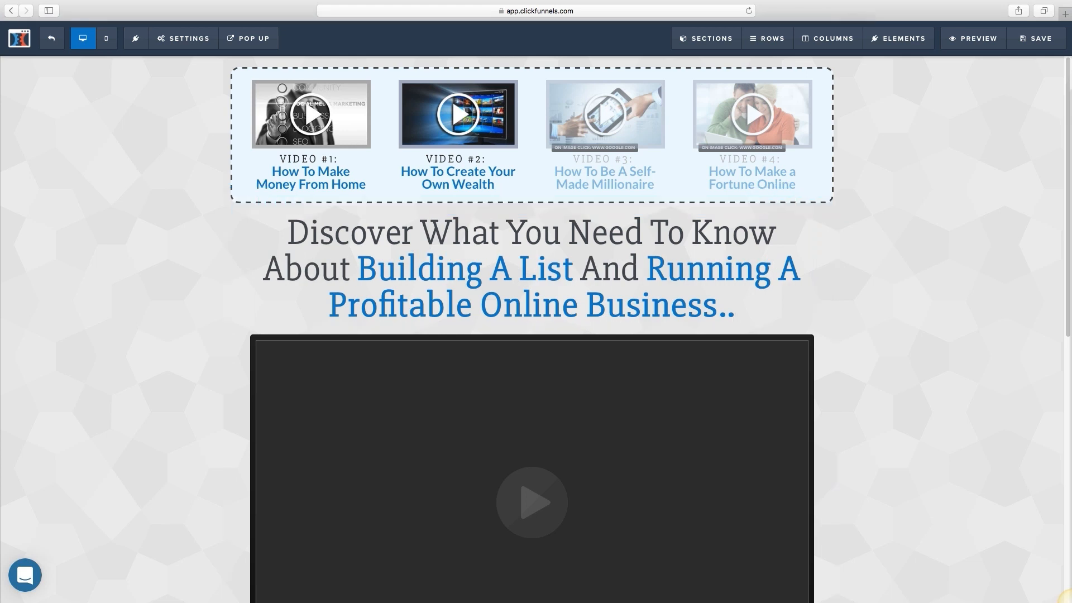
scroll(490, 208, "down", 2)
double_click(491, 207)
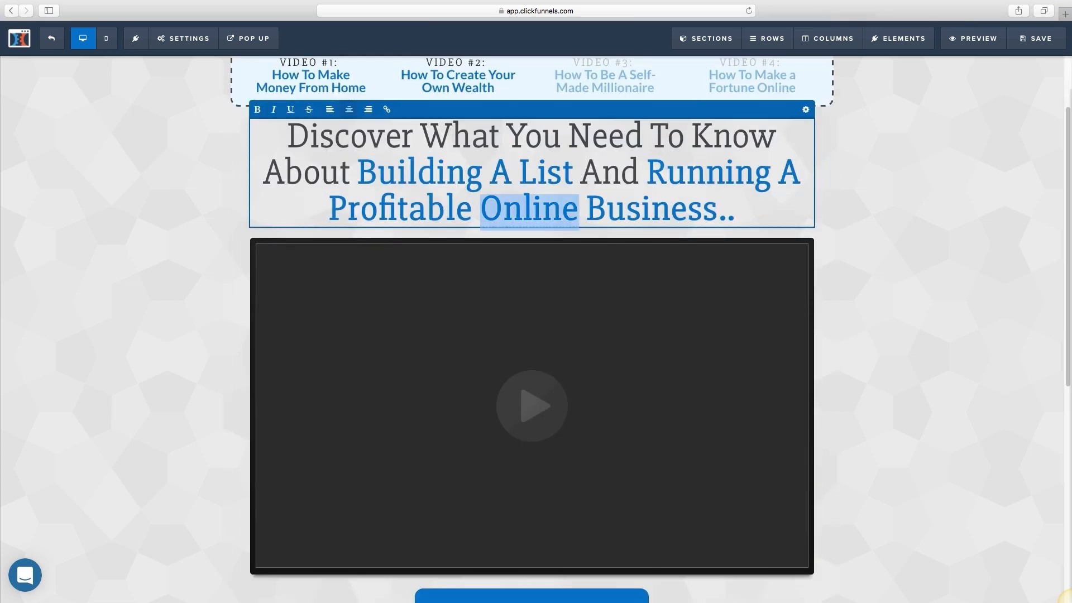
key("super+a")
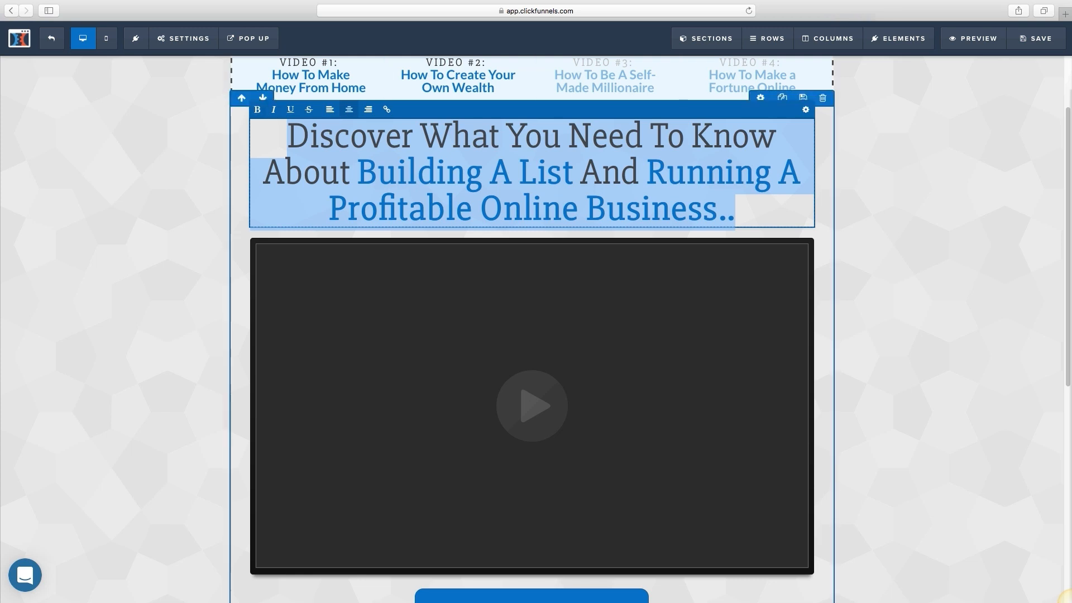
left_click(823, 167)
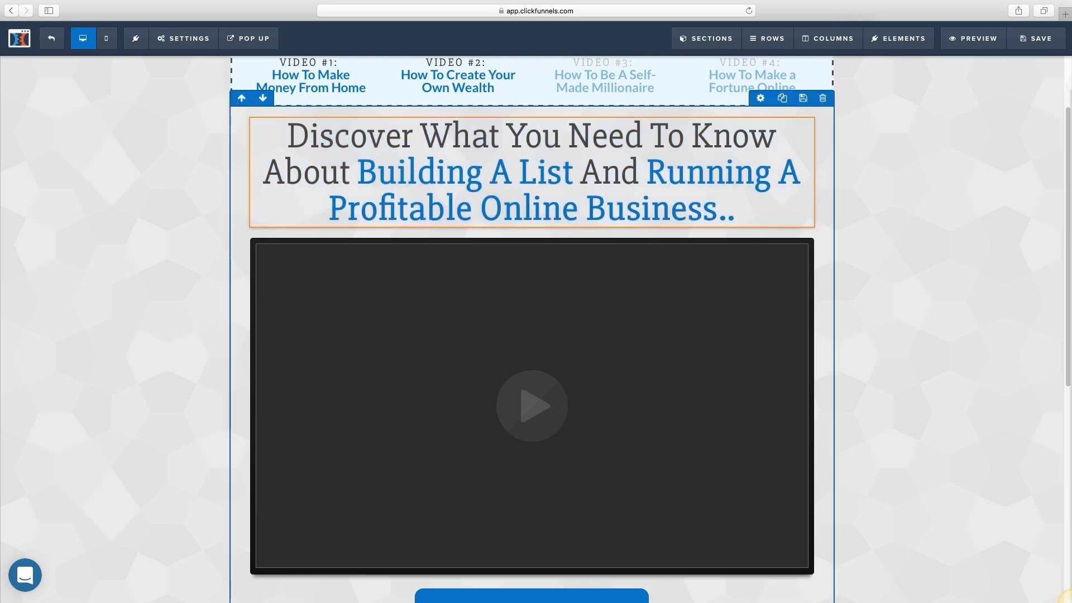
scroll(531, 335, "down", 3)
scroll(531, 302, "down", 2)
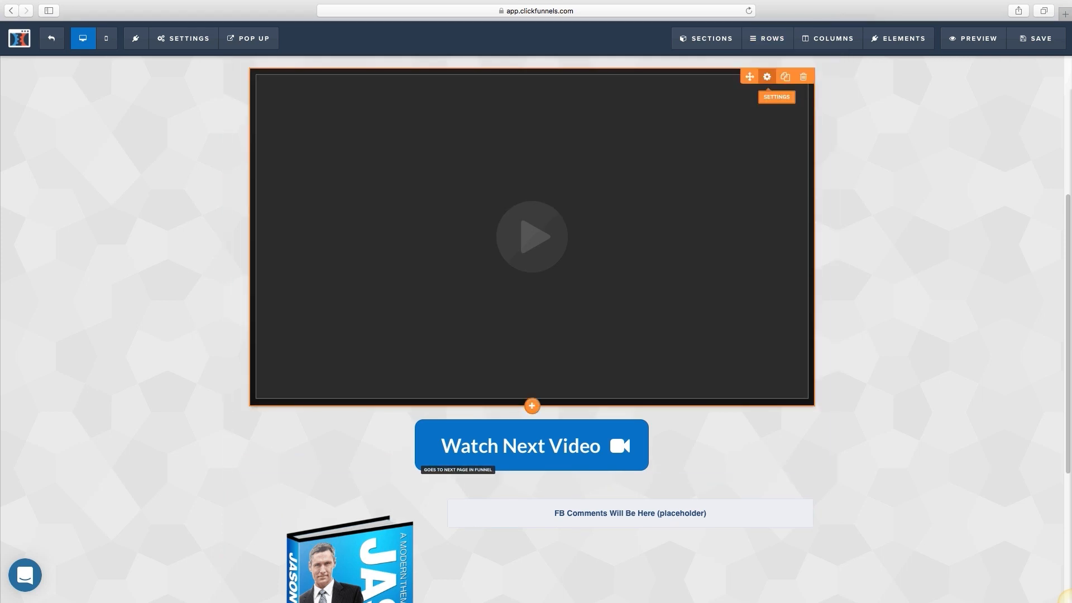
Step: Set the page video's type to YouTube with Auto Play On, then close its settings
left_click(767, 77)
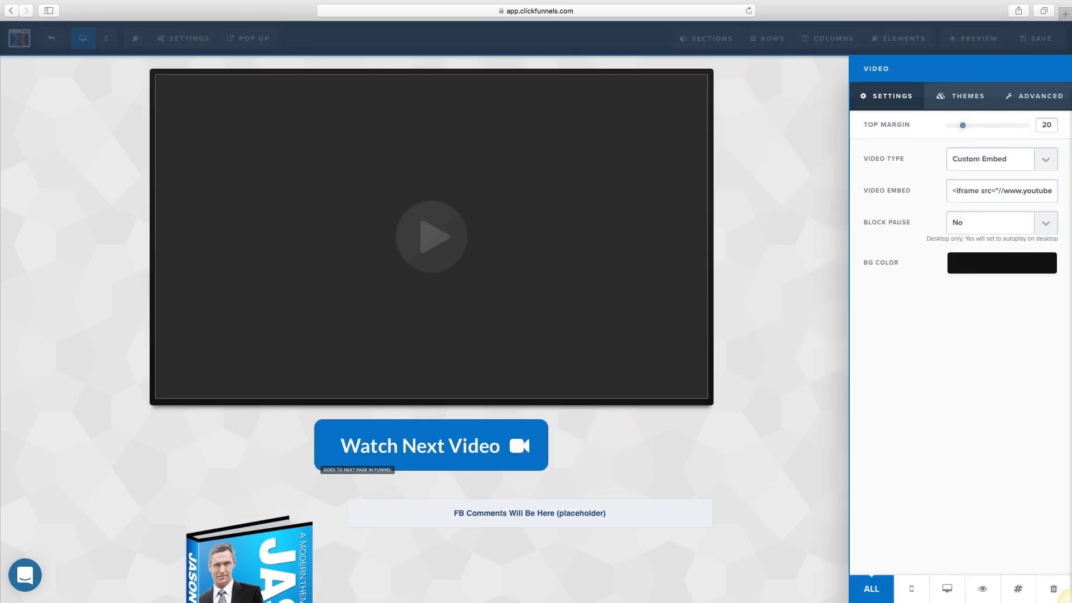
left_click(990, 159)
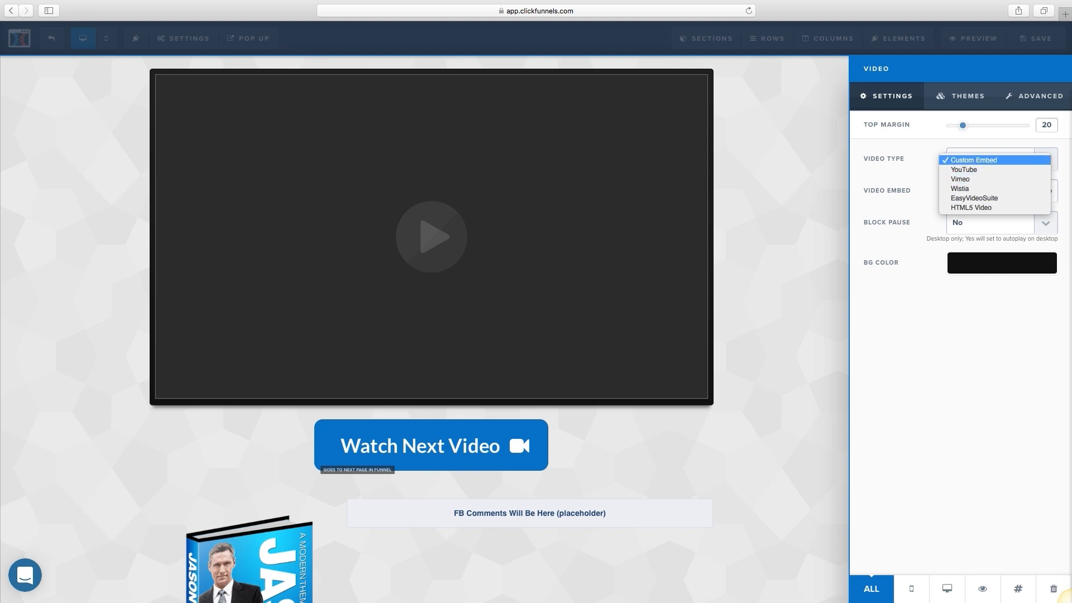
left_click(1071, 602)
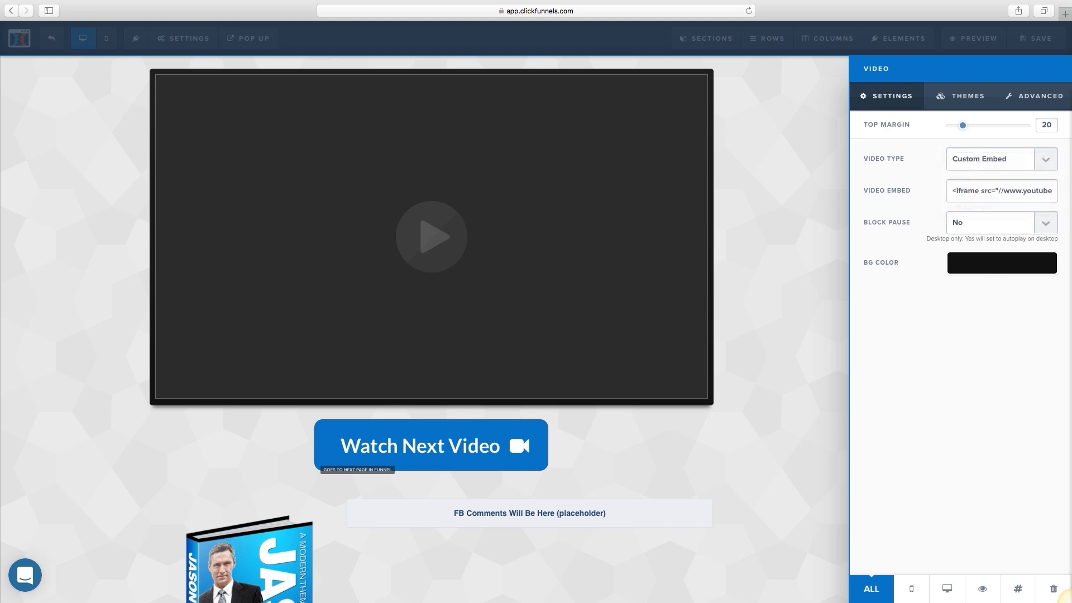
left_click(1001, 159)
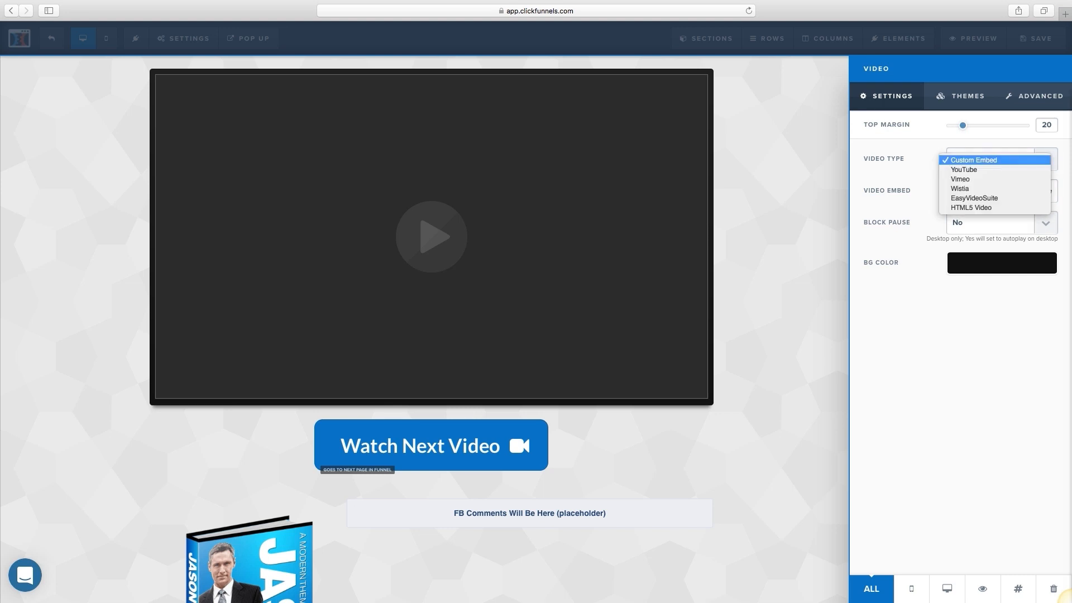
left_click(982, 170)
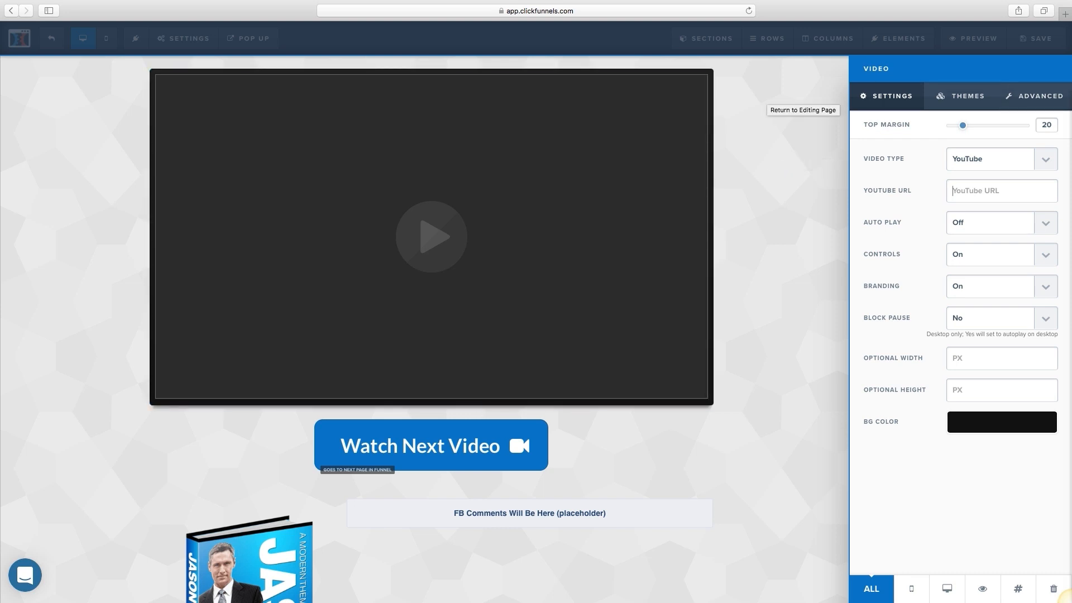
left_click(997, 222)
left_click(995, 233)
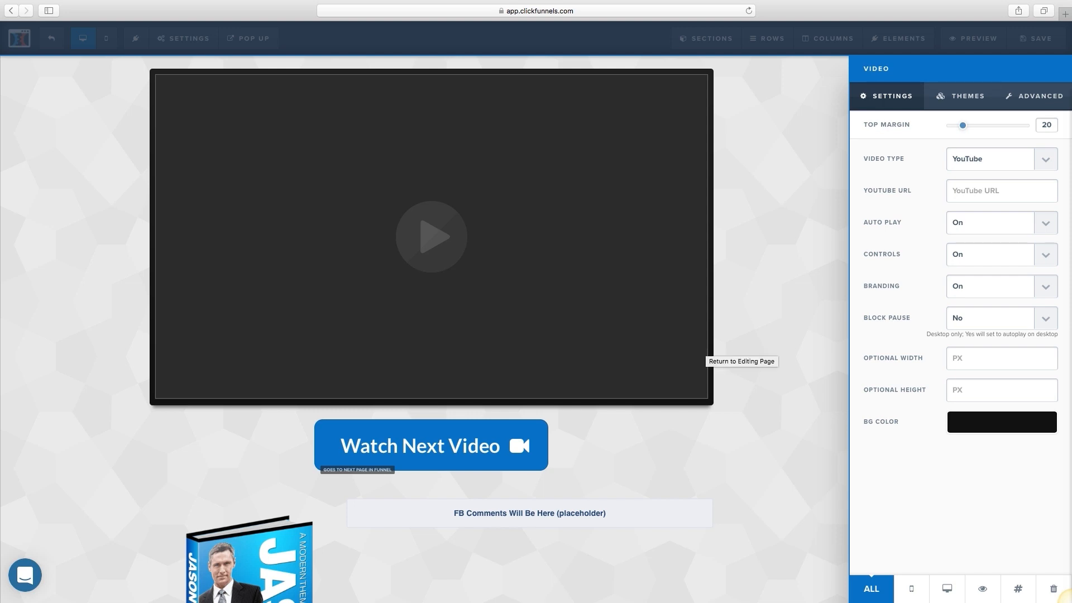
left_click(707, 350)
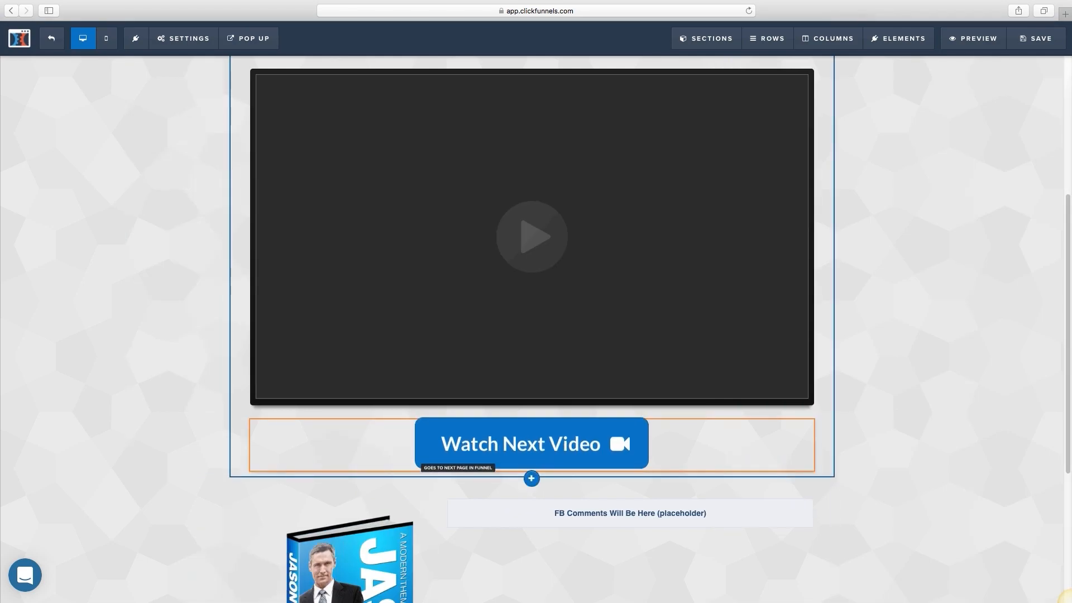
left_click(532, 441)
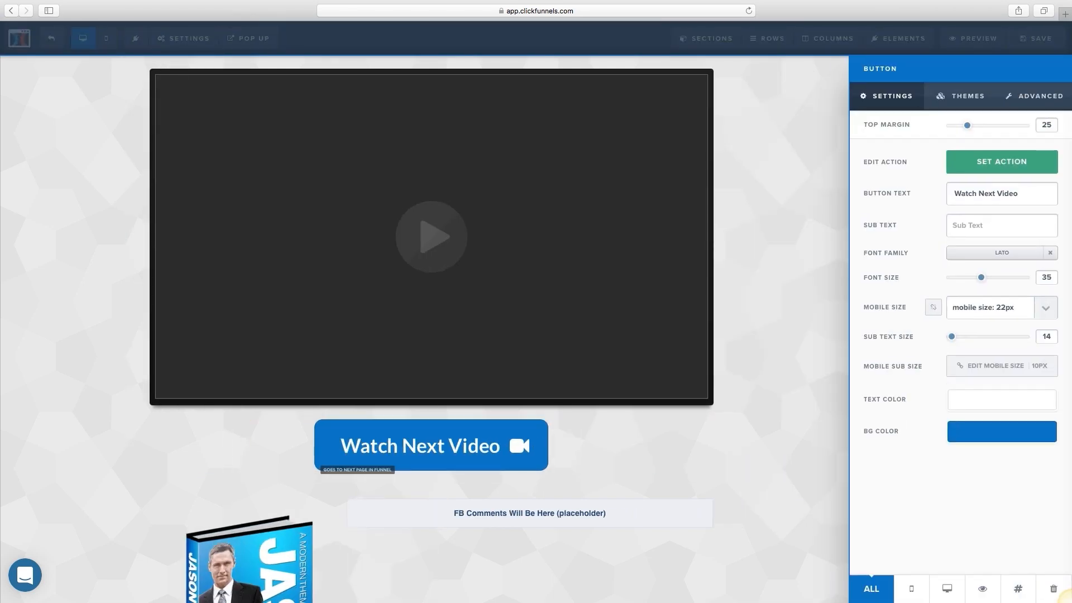
left_click(692, 444)
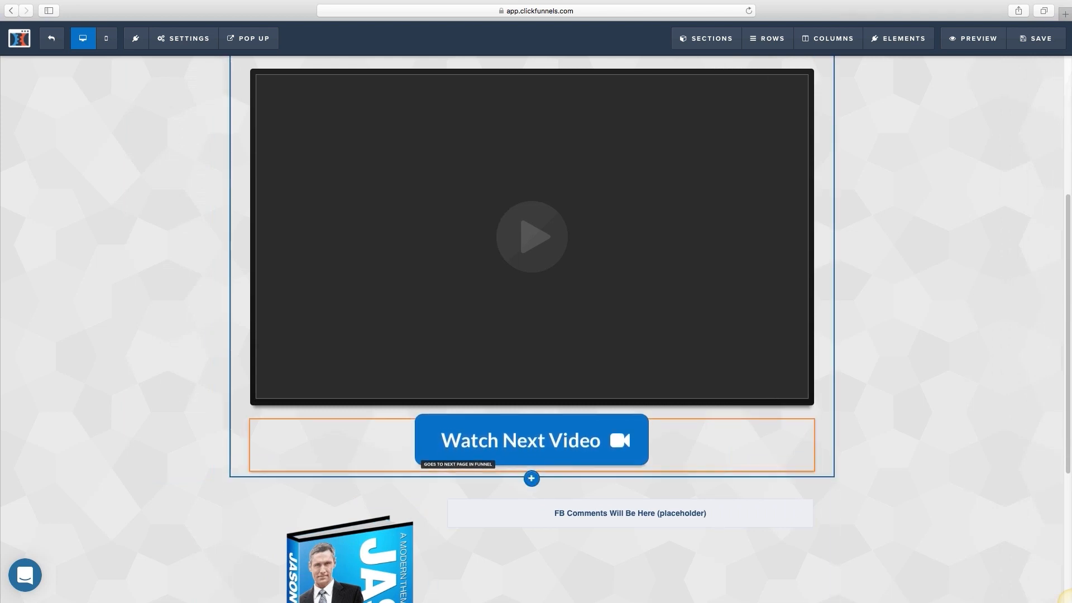
left_click(766, 412)
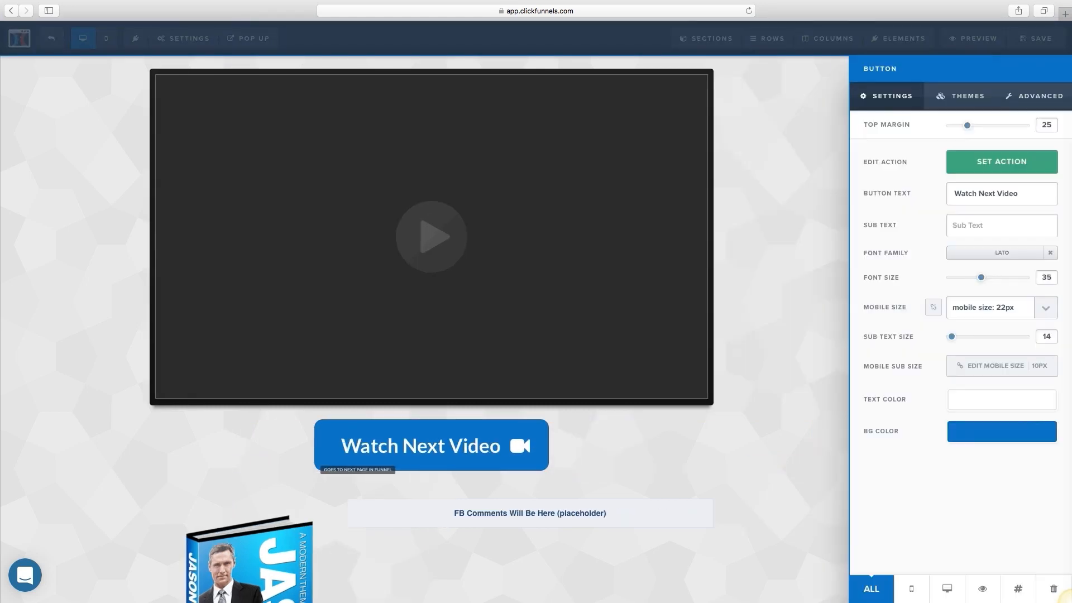
left_click(766, 414)
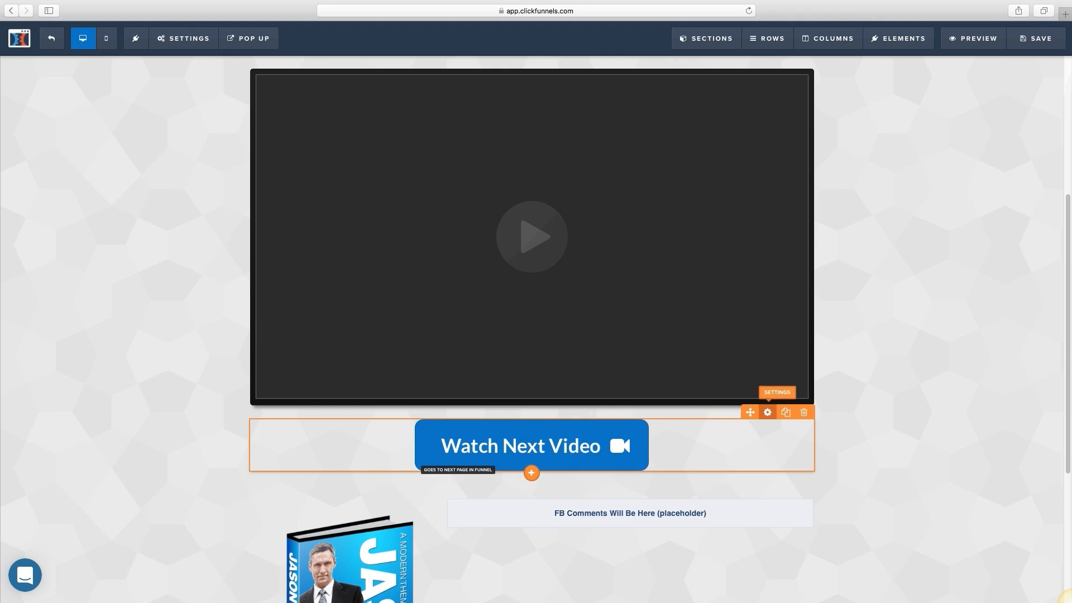
left_click(767, 412)
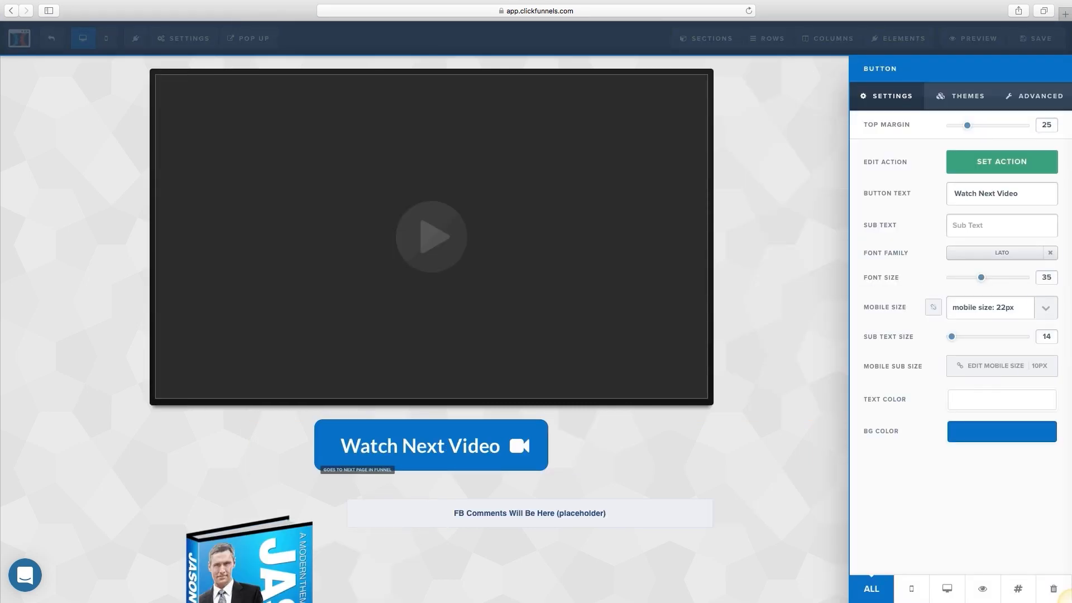
left_click(1001, 161)
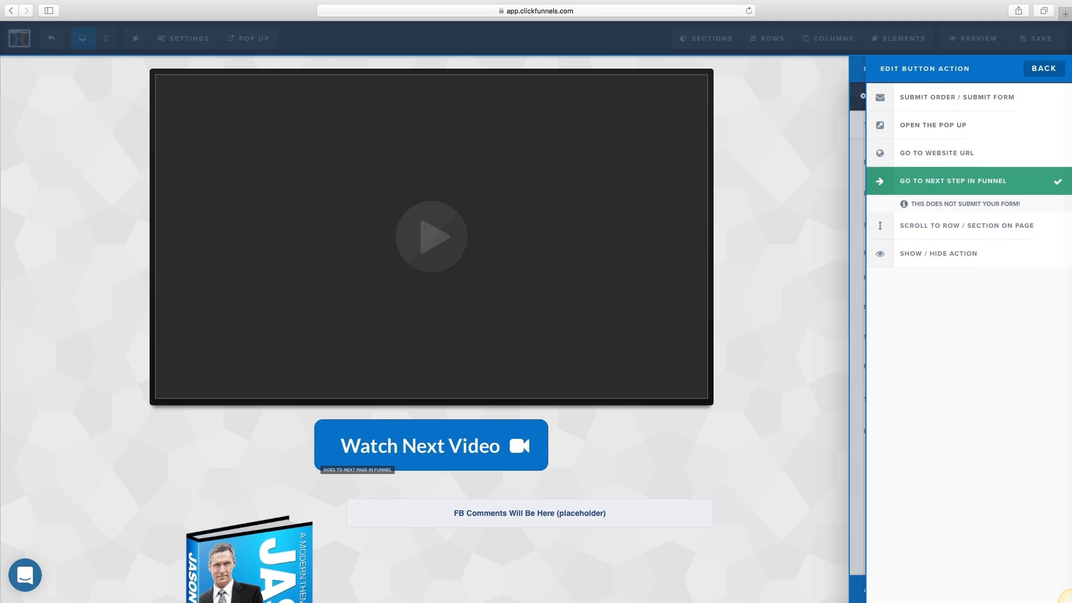
left_click(937, 153)
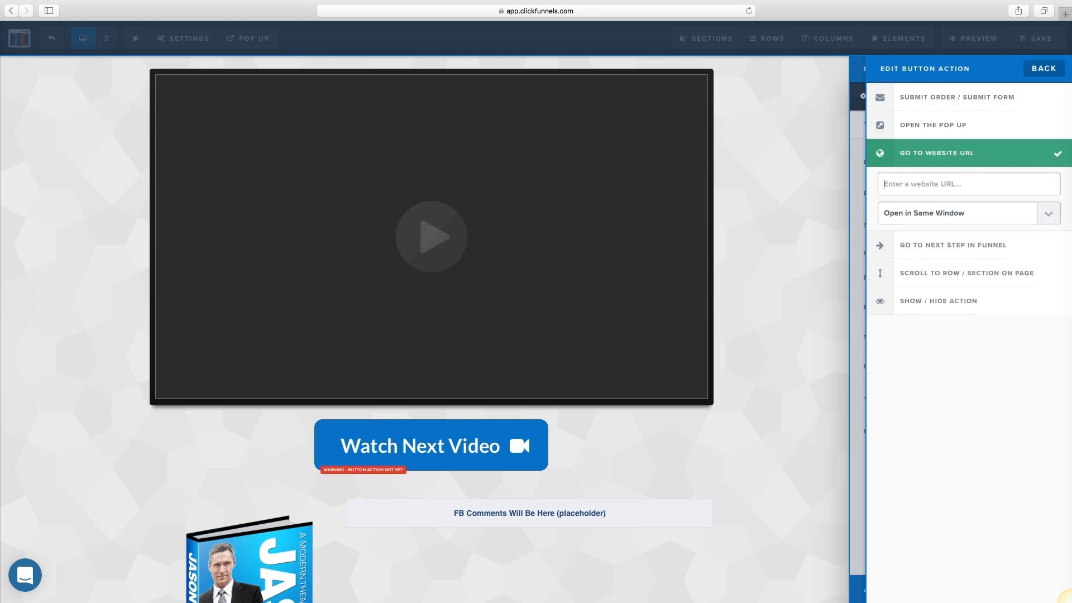
left_click(933, 125)
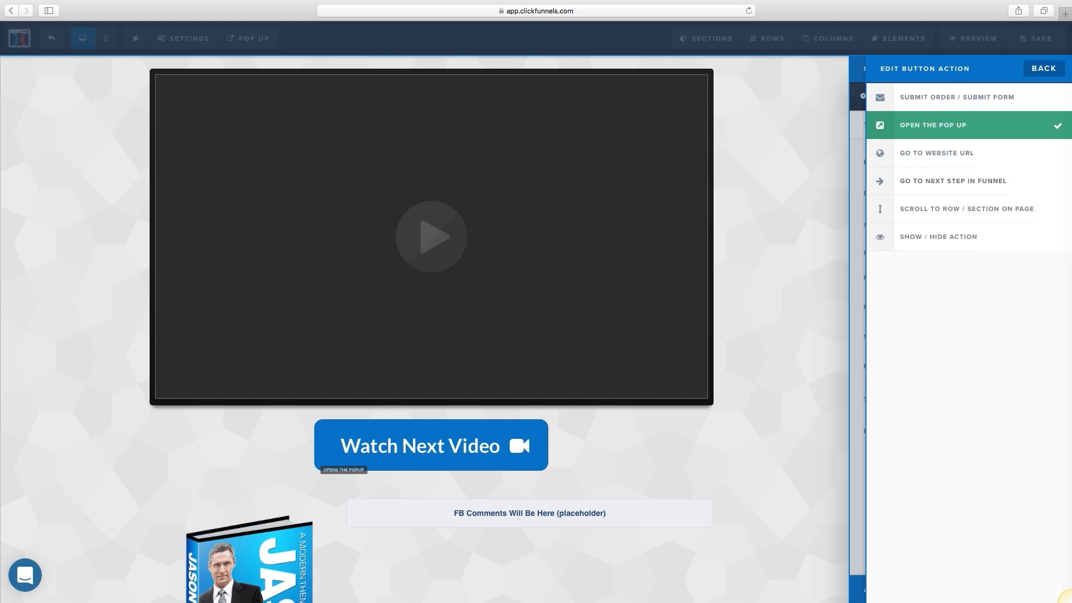
left_click(952, 181)
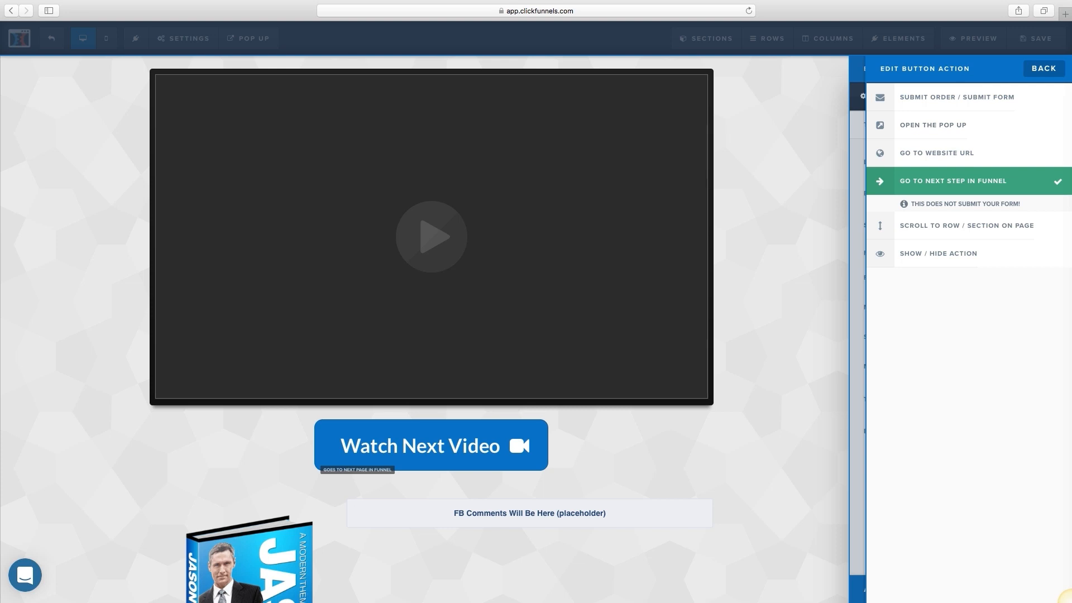
left_click(1043, 68)
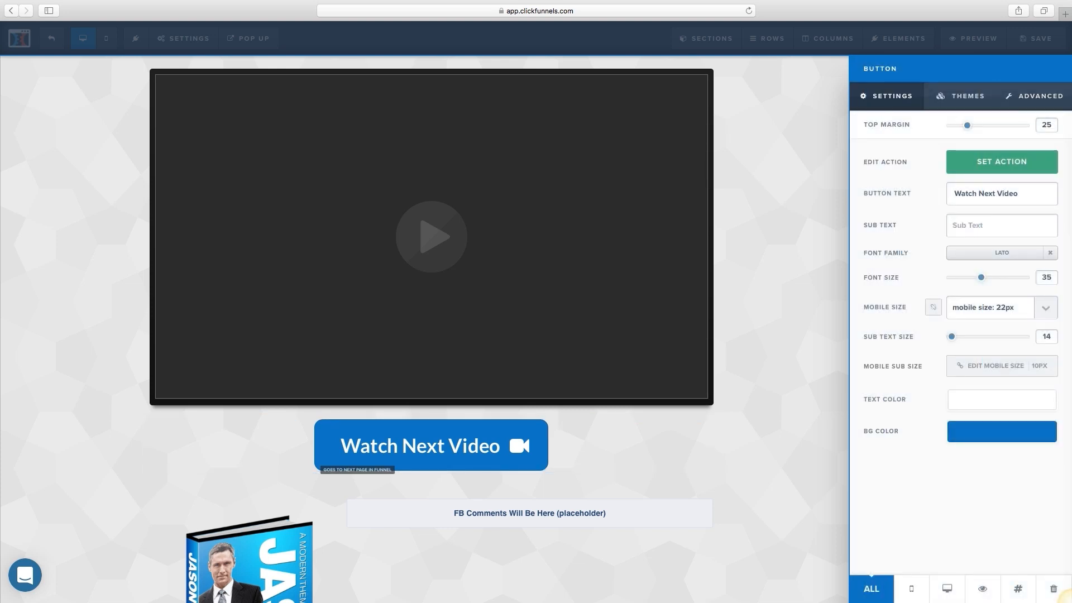
left_click(548, 417)
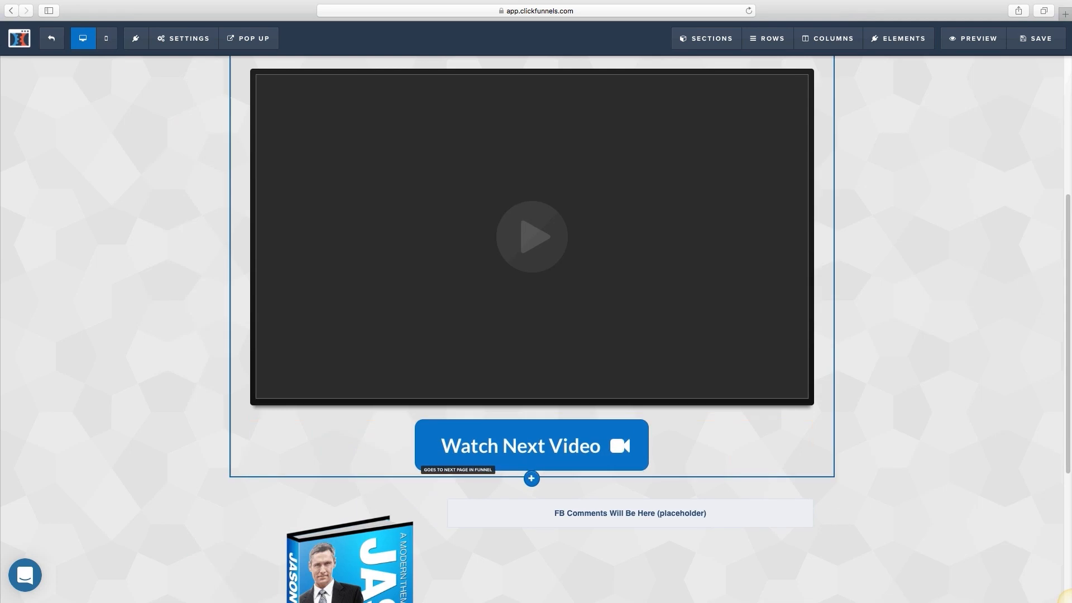
Step: Move the Watch Next Video button lower, toward below the book image
scroll(547, 417, "up", 5)
scroll(760, 218, "down", 10)
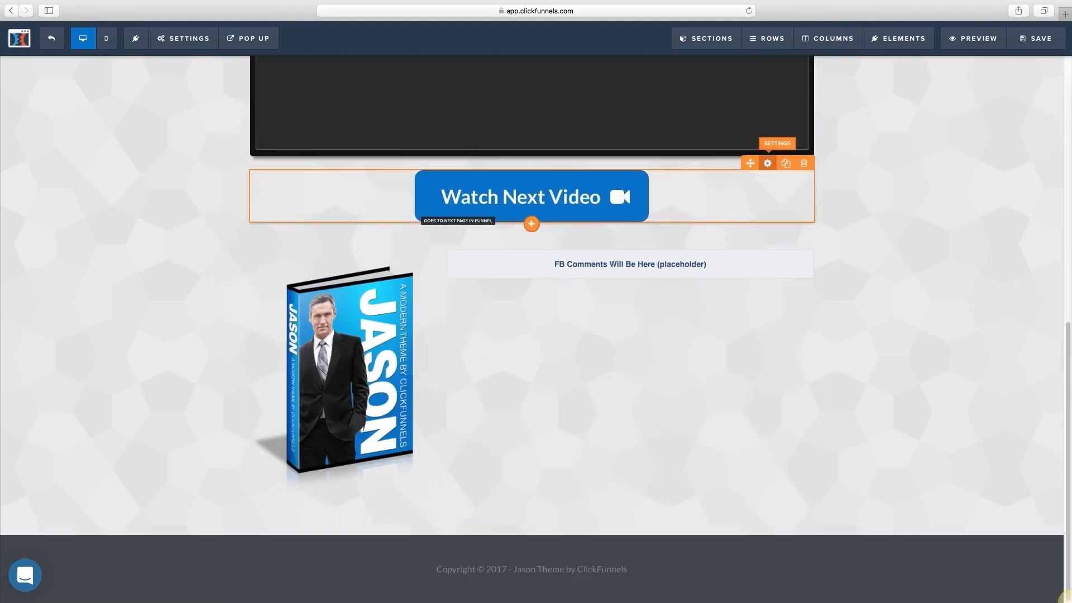
left_click_drag(750, 162, 750, 164)
left_click_drag(531, 224, 663, 233)
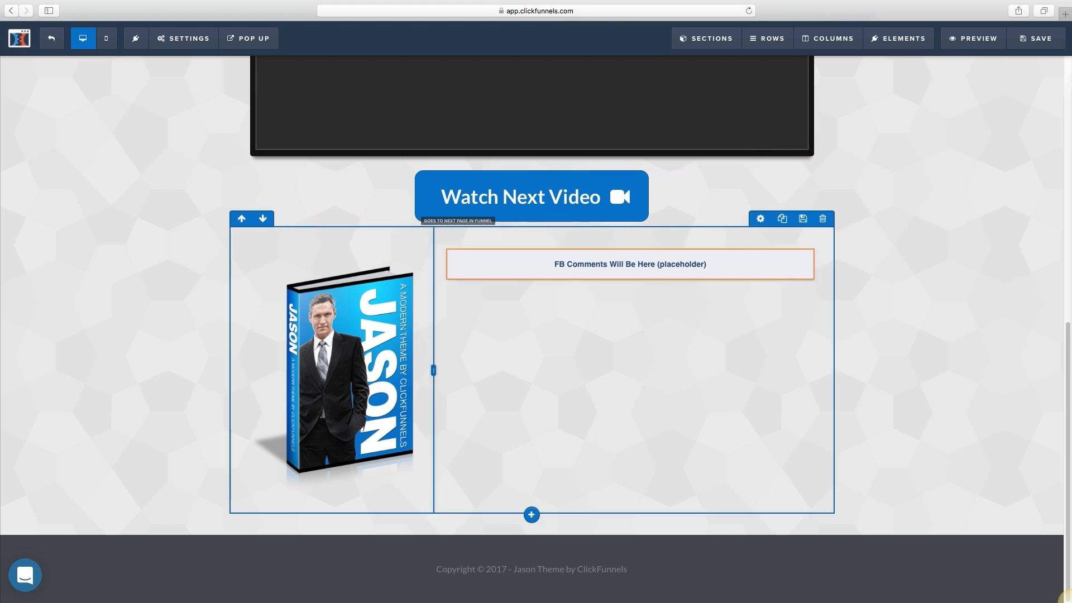
Step: Drop a new section onto the launch page, then close the section picker
mouse_move(706, 38)
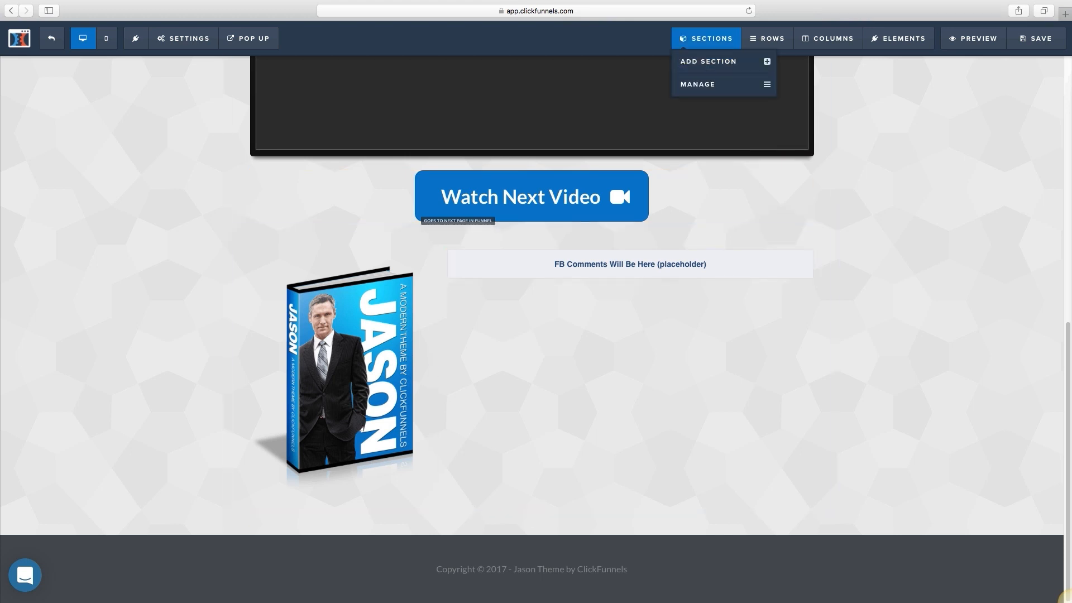
left_click(711, 91)
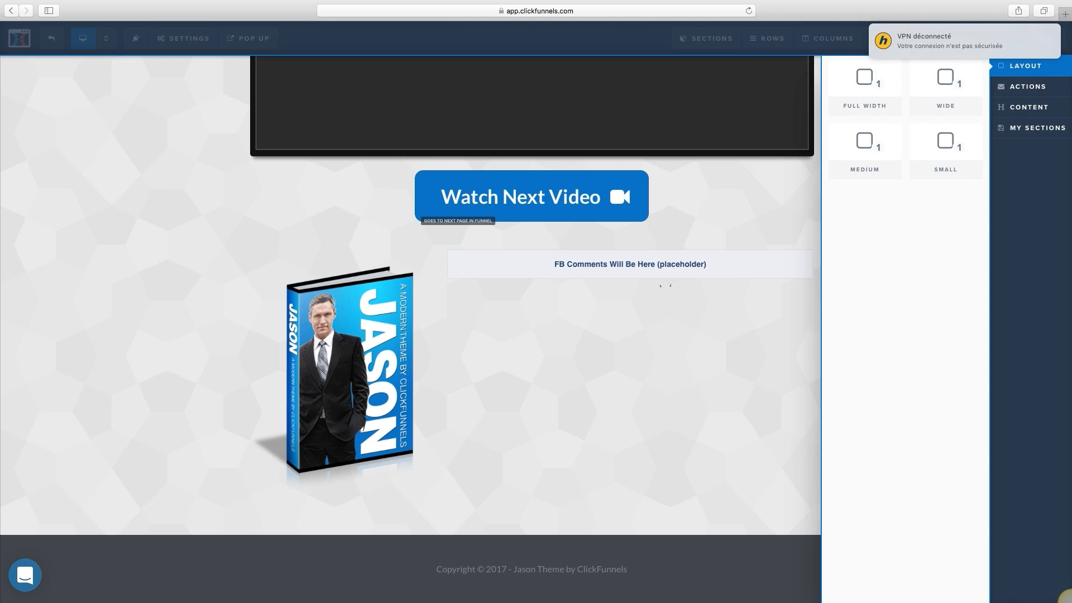
left_click_drag(854, 90, 489, 533)
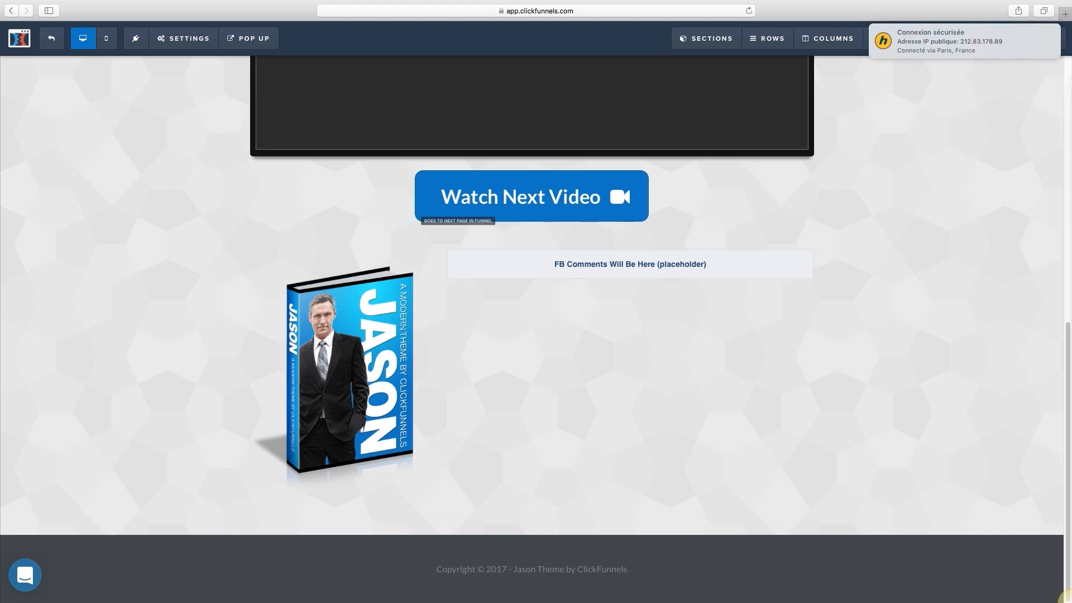
mouse_move(866, 40)
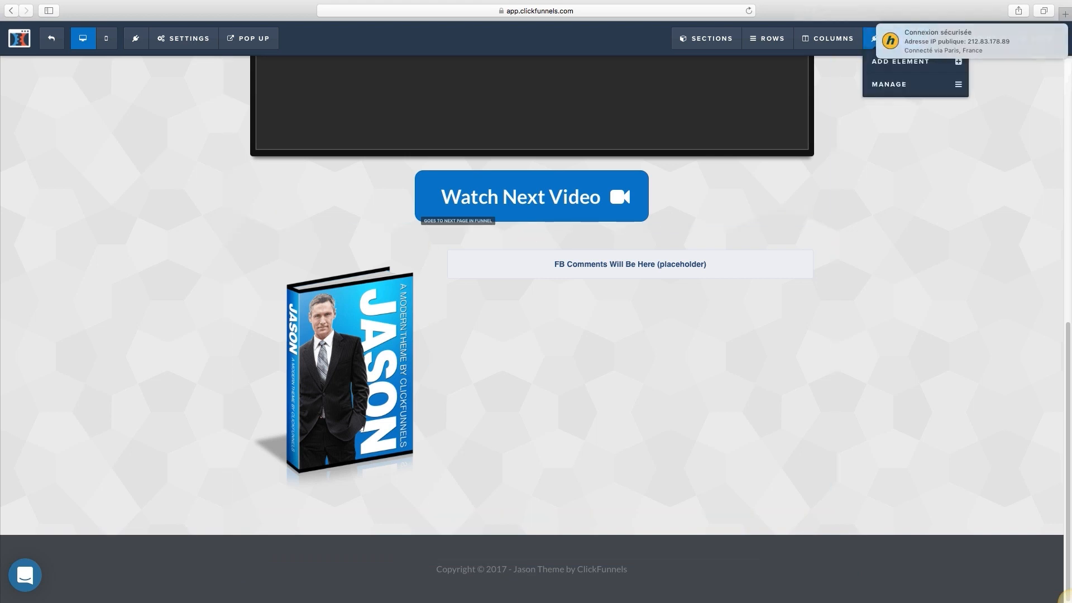
mouse_move(706, 38)
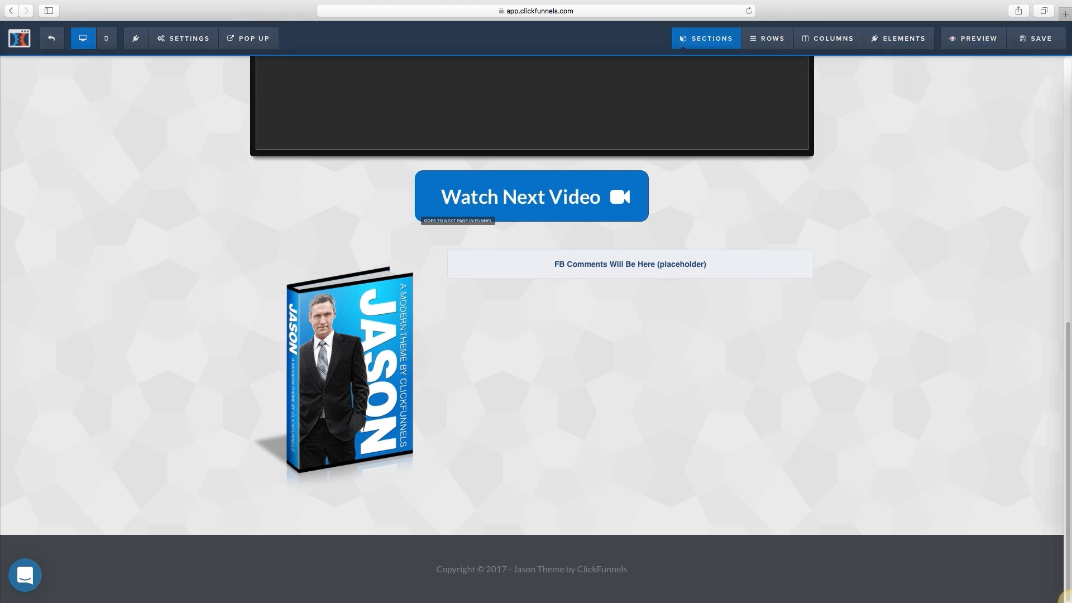
left_click(708, 62)
left_click(768, 39)
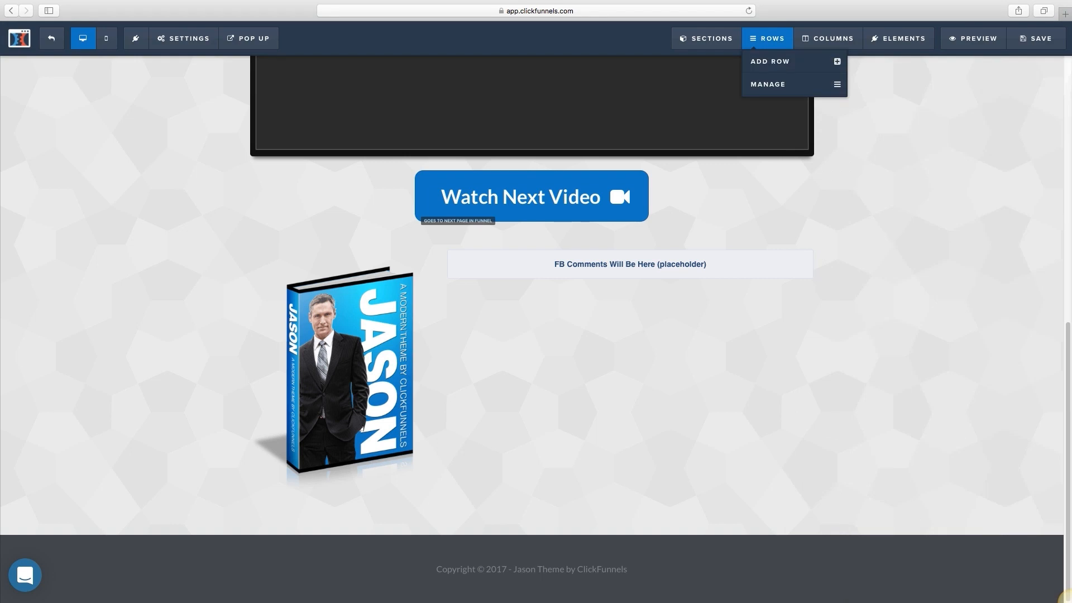
Step: Add a Minute Timer countdown element beneath the Watch Next Video button
mouse_move(899, 38)
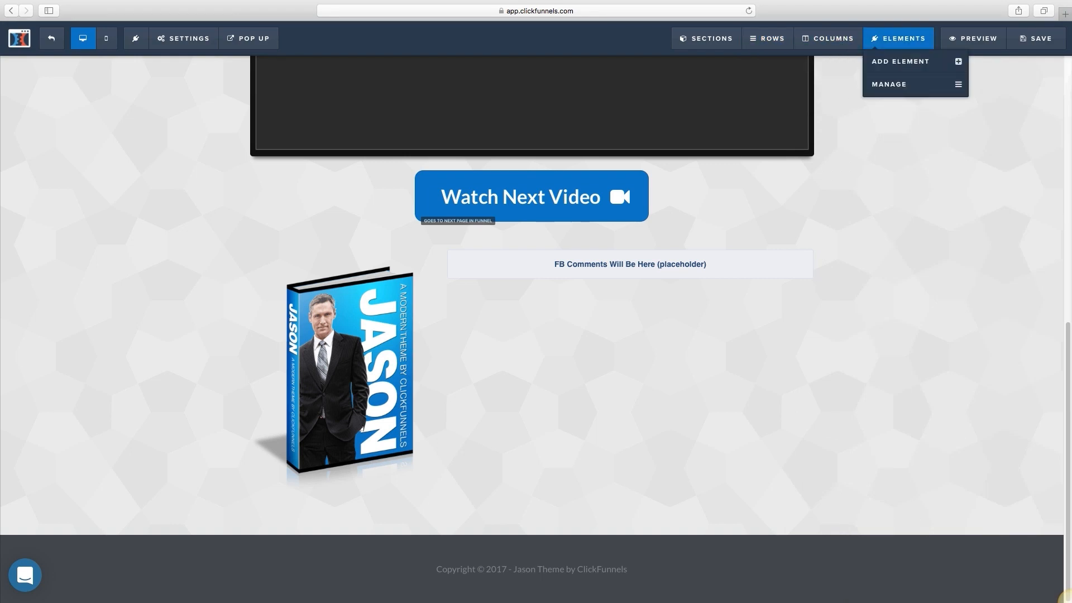
left_click(900, 61)
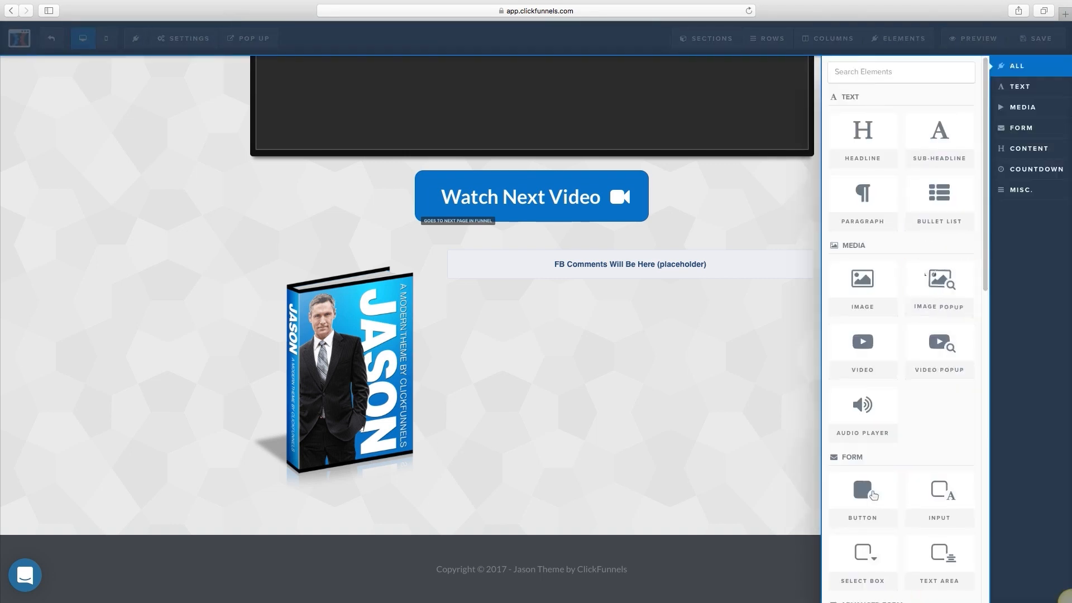
scroll(939, 288, "down", 10)
scroll(902, 329, "up", 3)
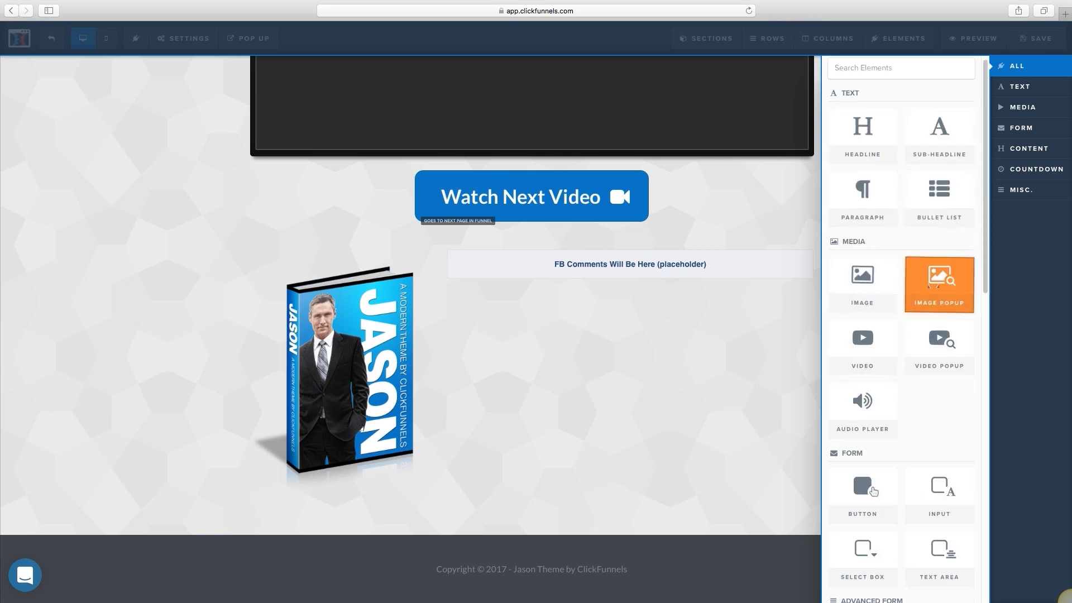
scroll(940, 285, "down", 1)
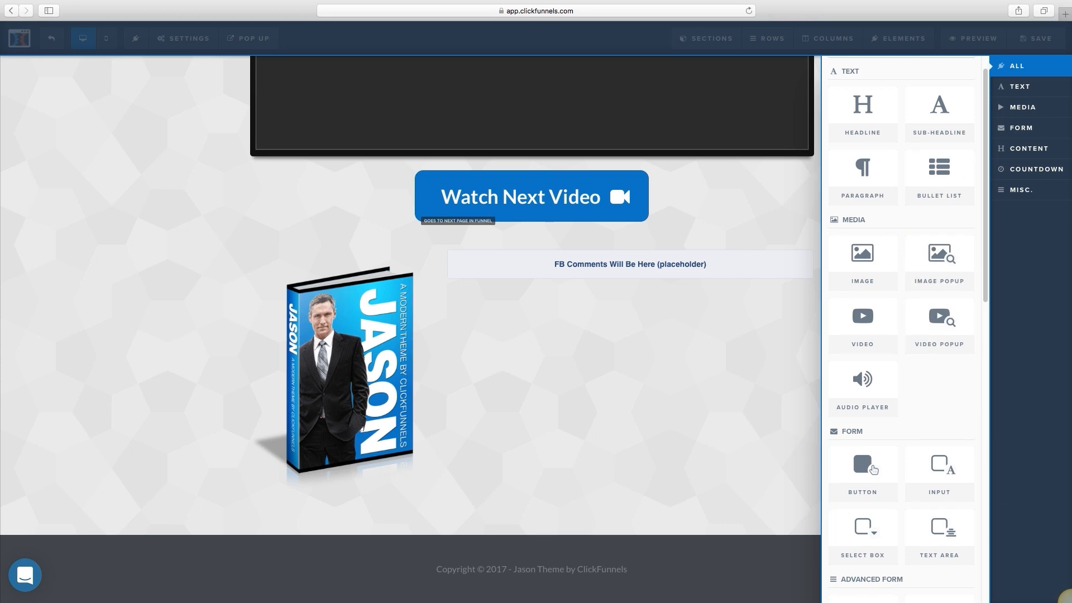
scroll(939, 385, "down", 3)
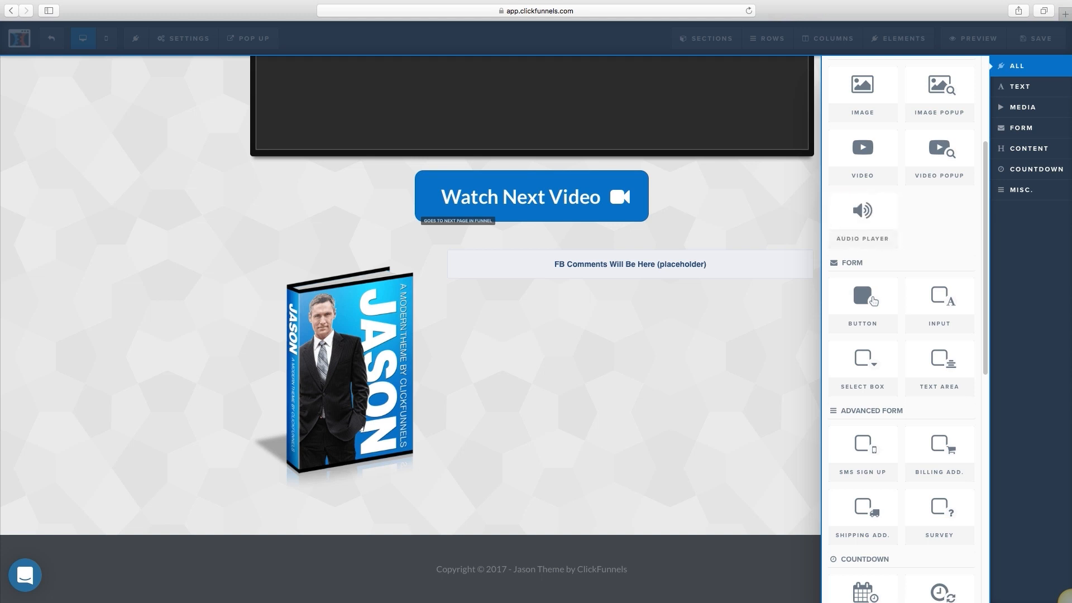
scroll(862, 268, "down", 2)
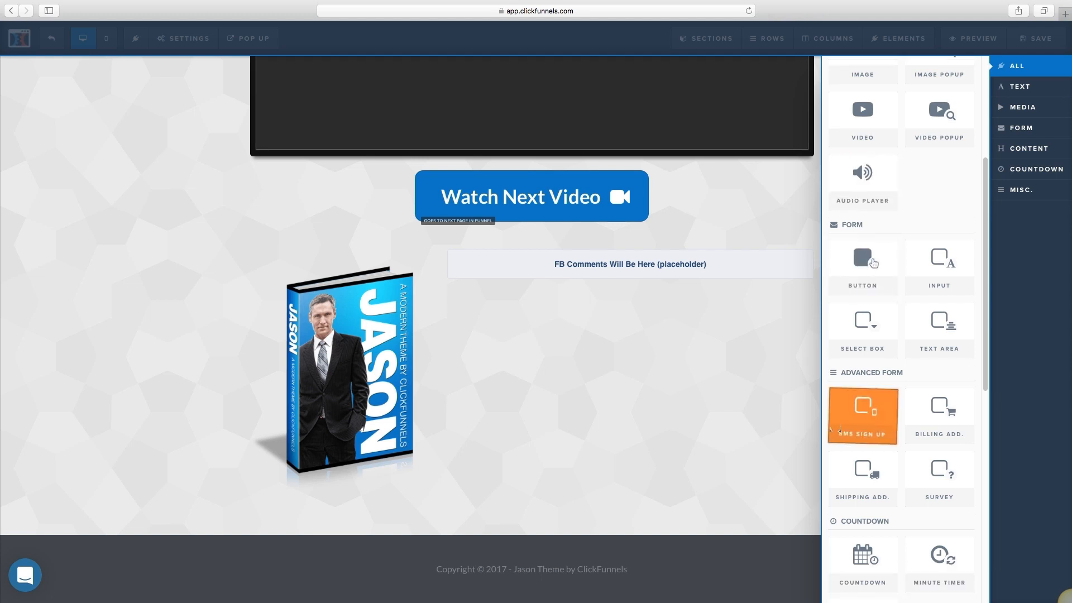
scroll(862, 335, "down", 5)
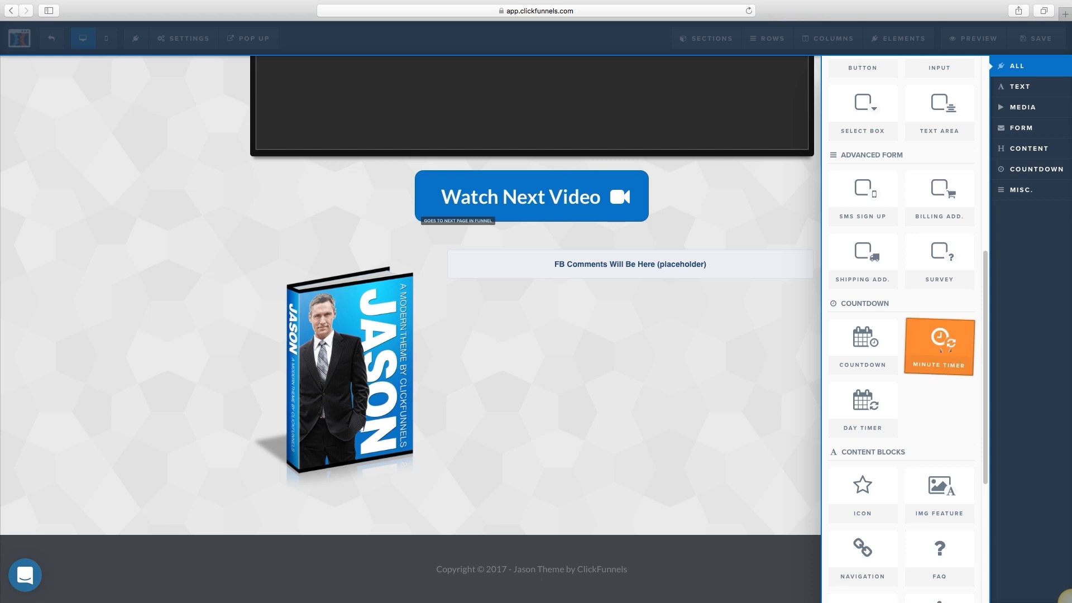
left_click_drag(940, 344, 528, 230)
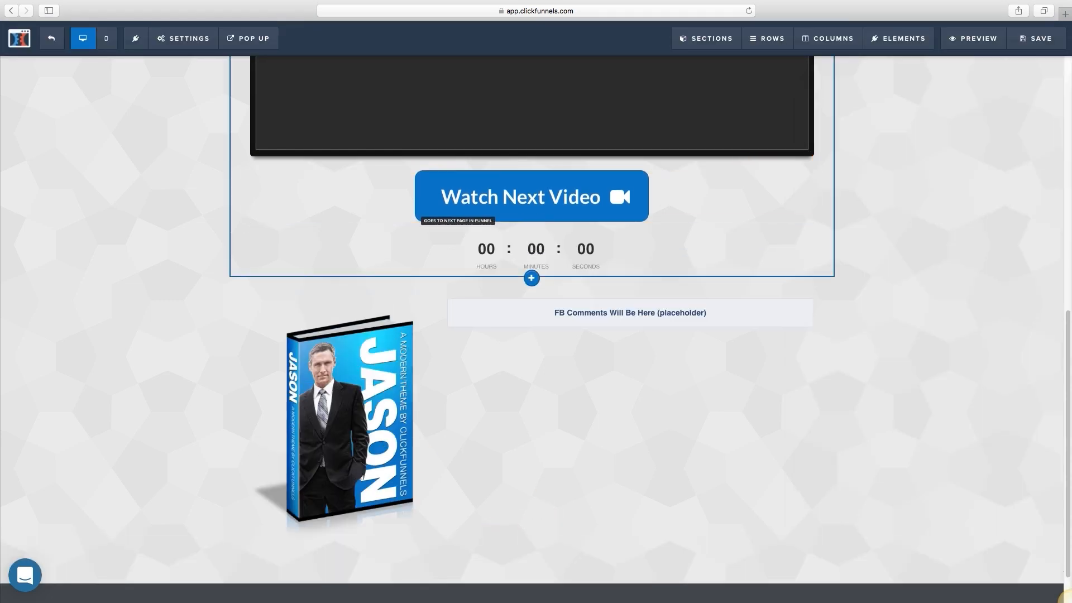
Step: Set the countdown timer's hours to 3 and seconds to 10
left_click(767, 230)
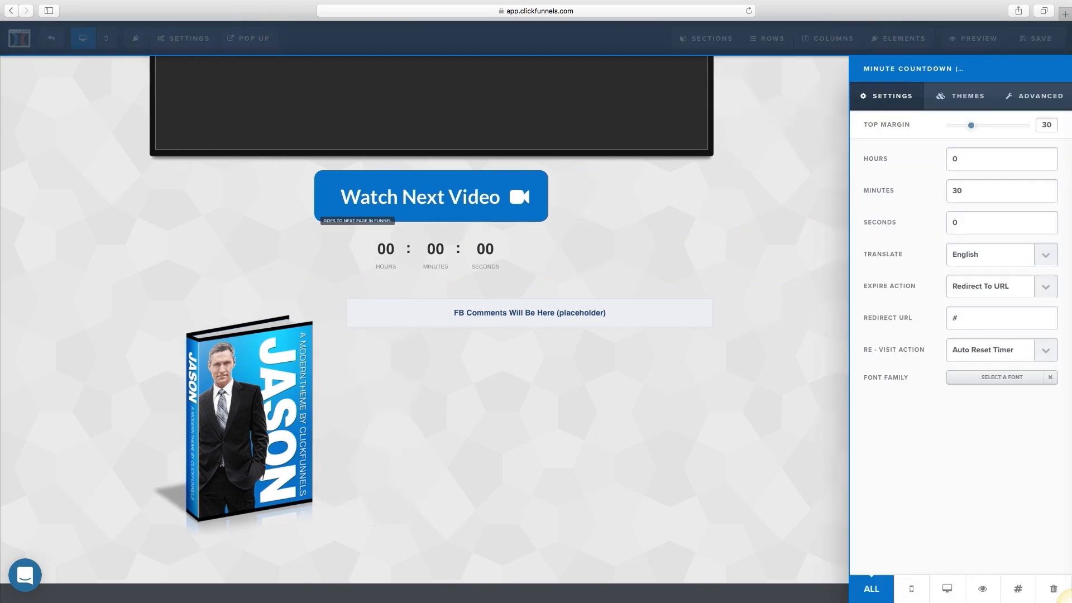
key("Tab")
type("3")
key("super+a")
type("10")
Step: Close the timer settings, save the launch page and open its live preview
left_click(782, 235)
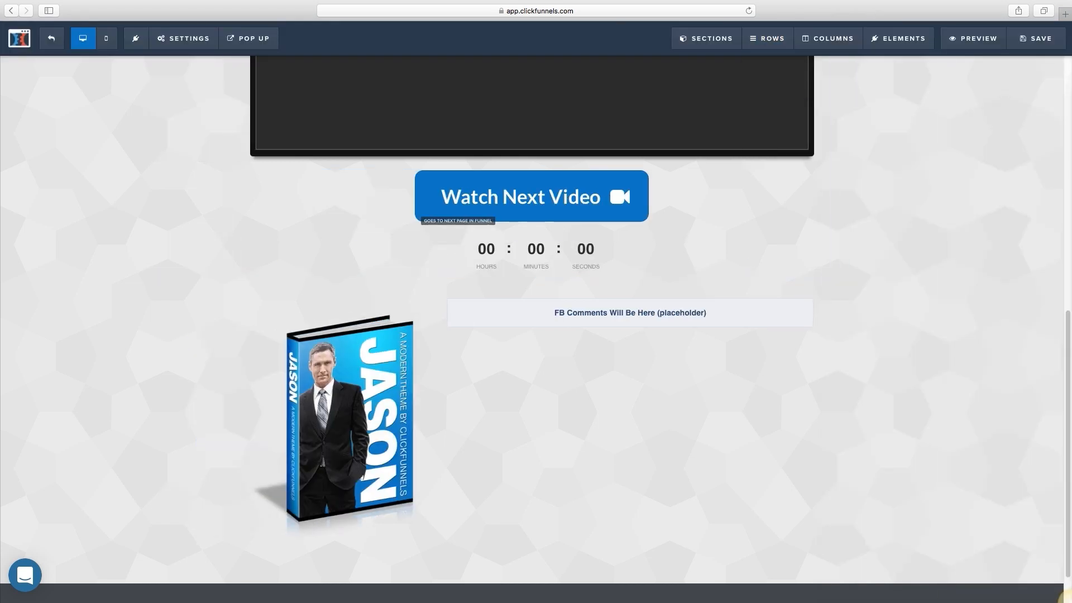
left_click(1036, 39)
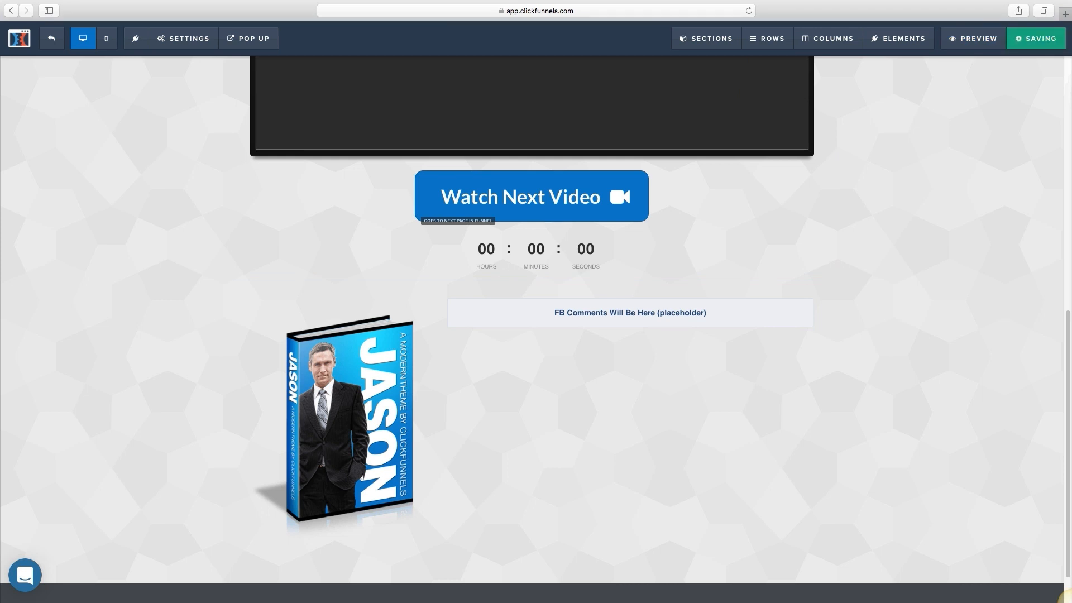
left_click(974, 38)
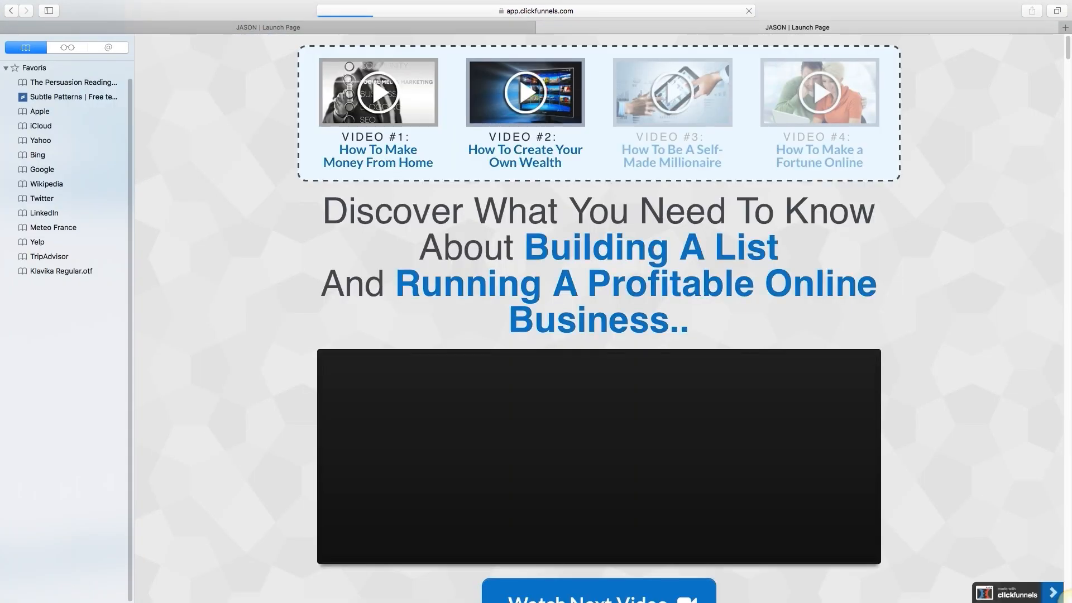
Step: Check the preview's video and running countdown, then return to the page editor tab
scroll(1070, 601, "down", 2)
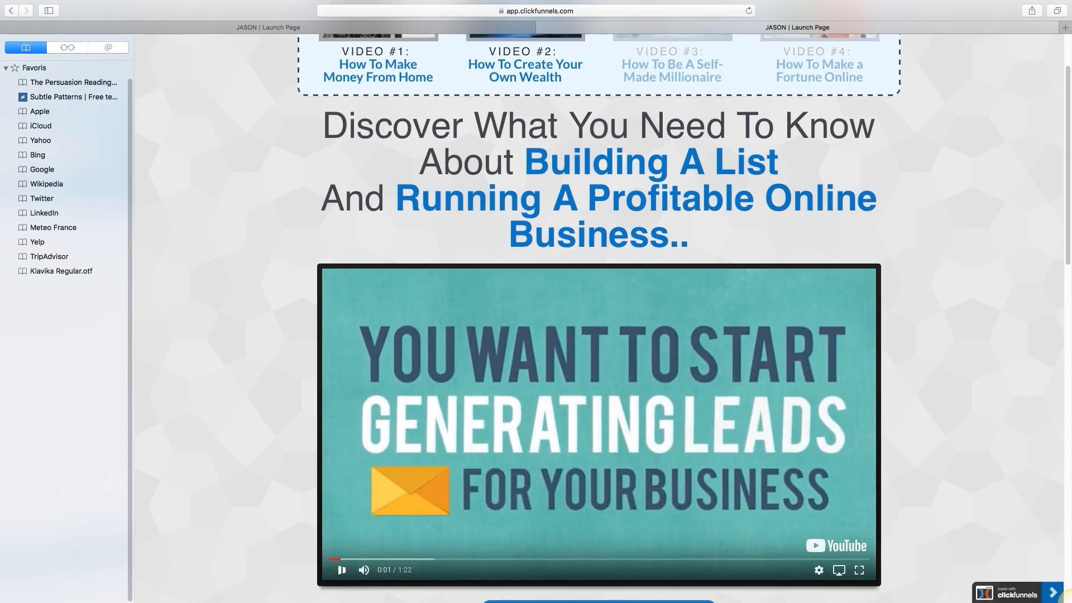
scroll(599, 318, "down", 15)
scroll(598, 319, "up", 10)
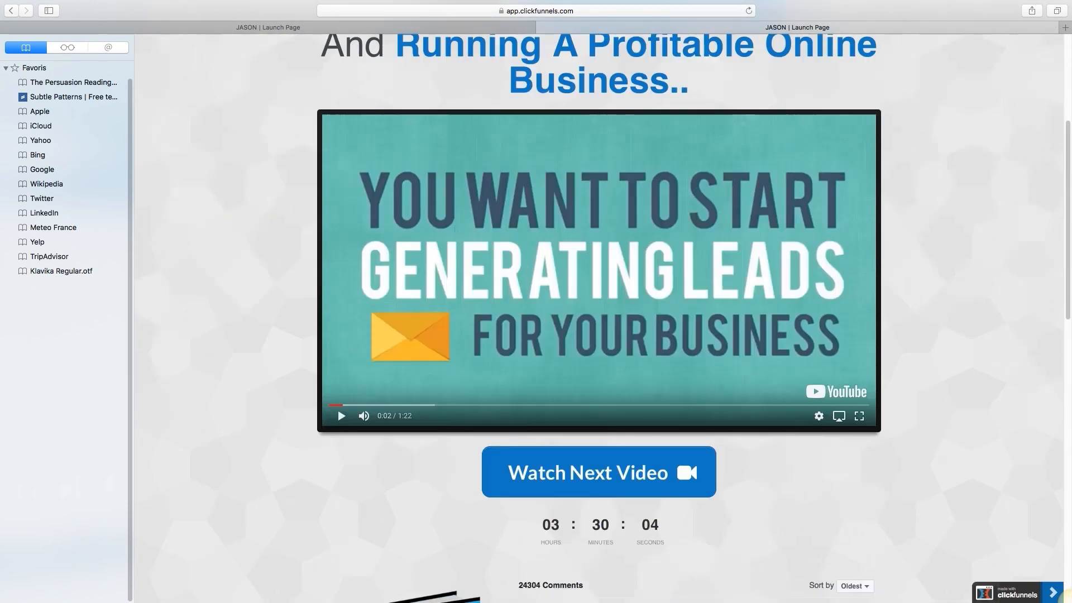
scroll(599, 318, "down", 2)
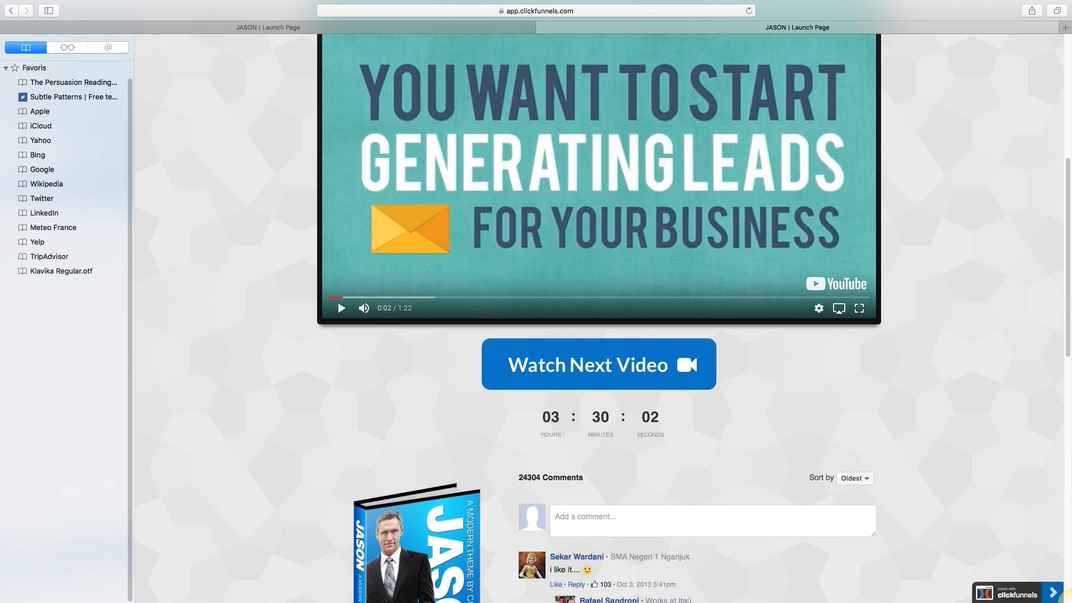
scroll(599, 318, "down", 5)
scroll(603, 319, "up", 3)
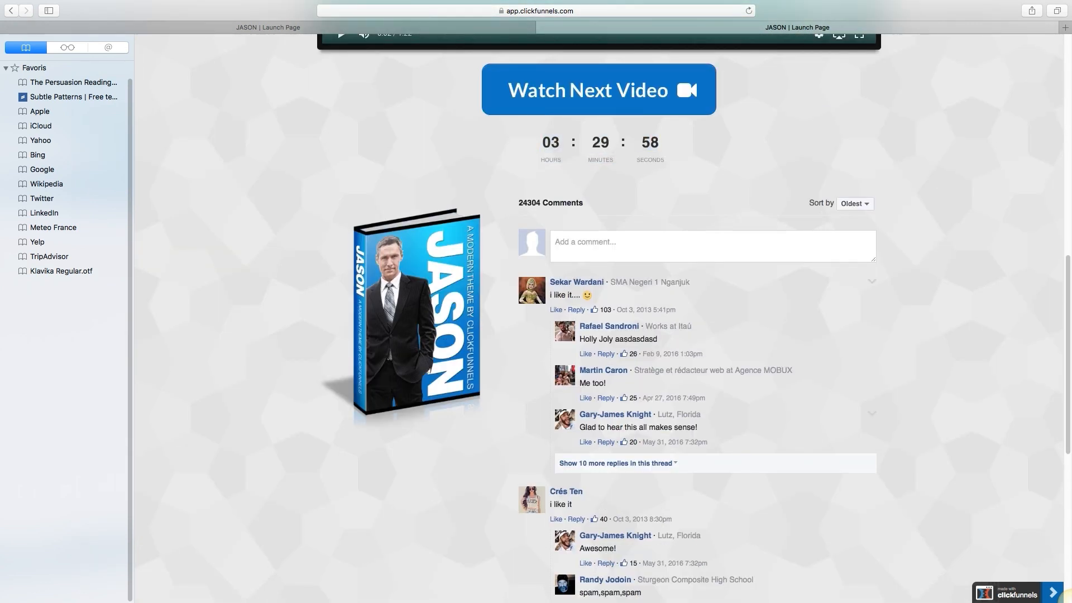
scroll(599, 318, "up", 10)
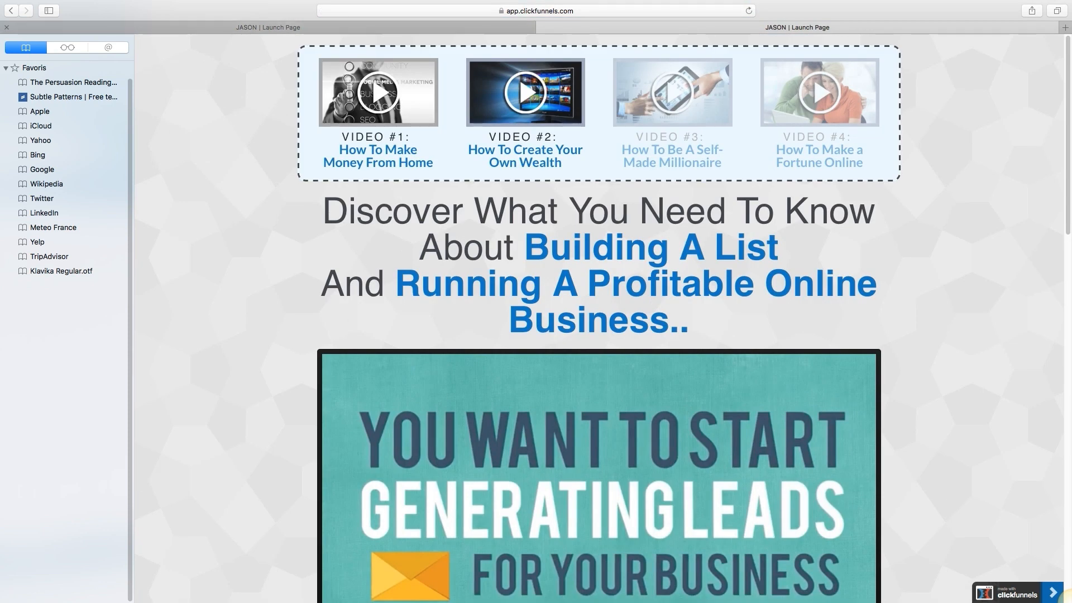
left_click(268, 27)
scroll(558, 223, "up", 10)
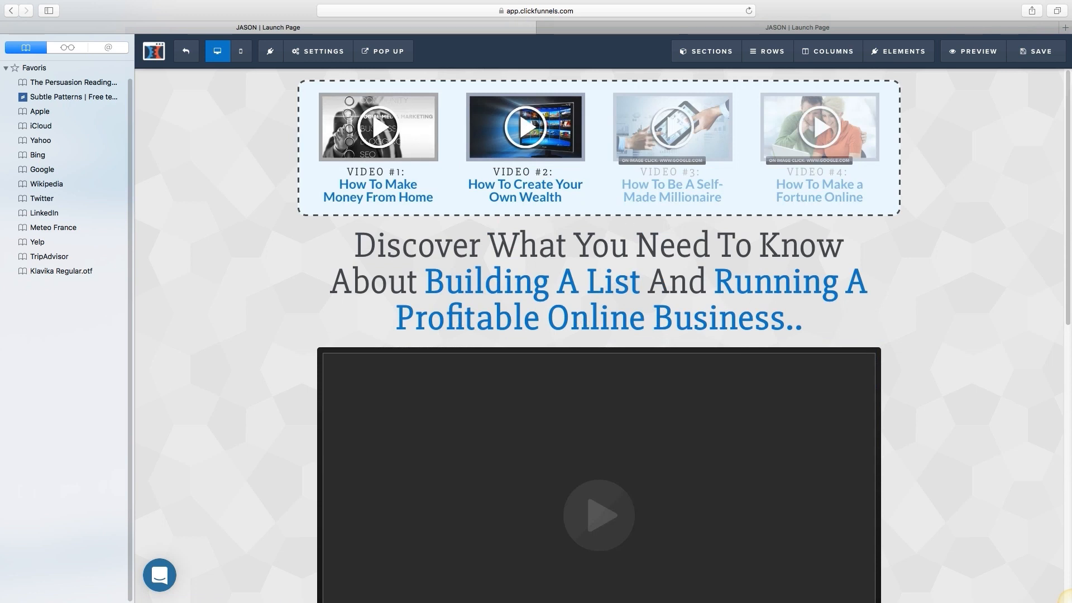
Step: Leave the editor and bring back the Product Launch Sales Page step with Control and Variation
scroll(598, 335, "down", 5)
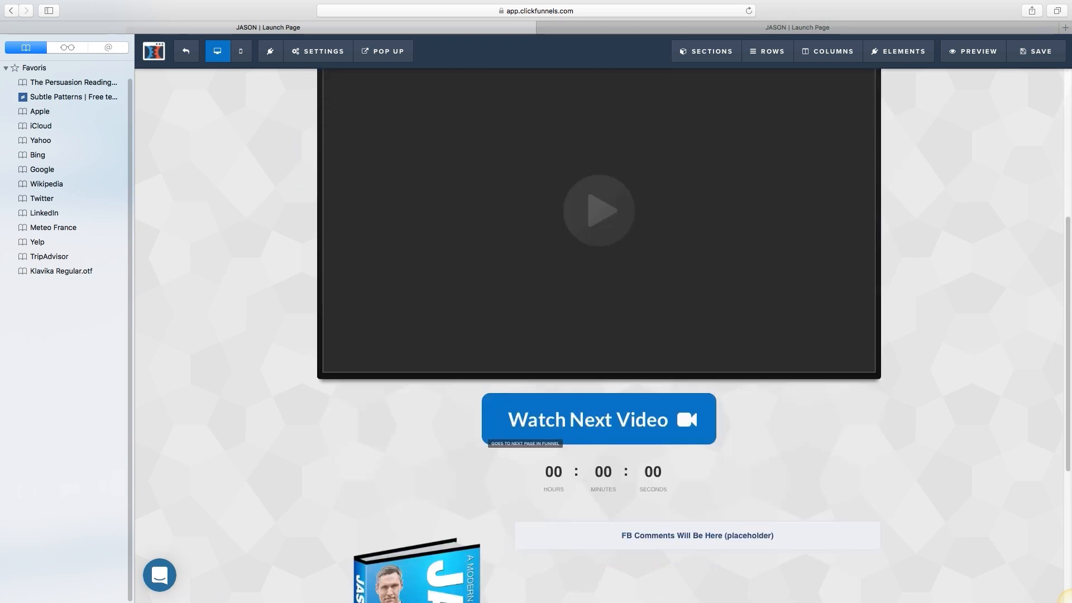
scroll(598, 335, "down", 5)
scroll(598, 335, "up", 10)
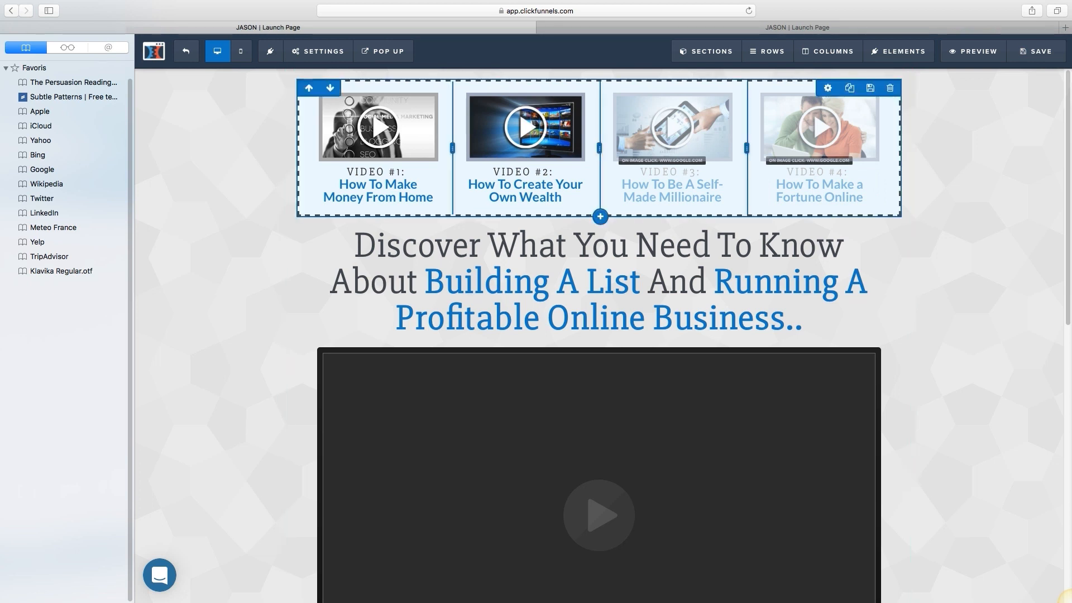
left_click(776, 6)
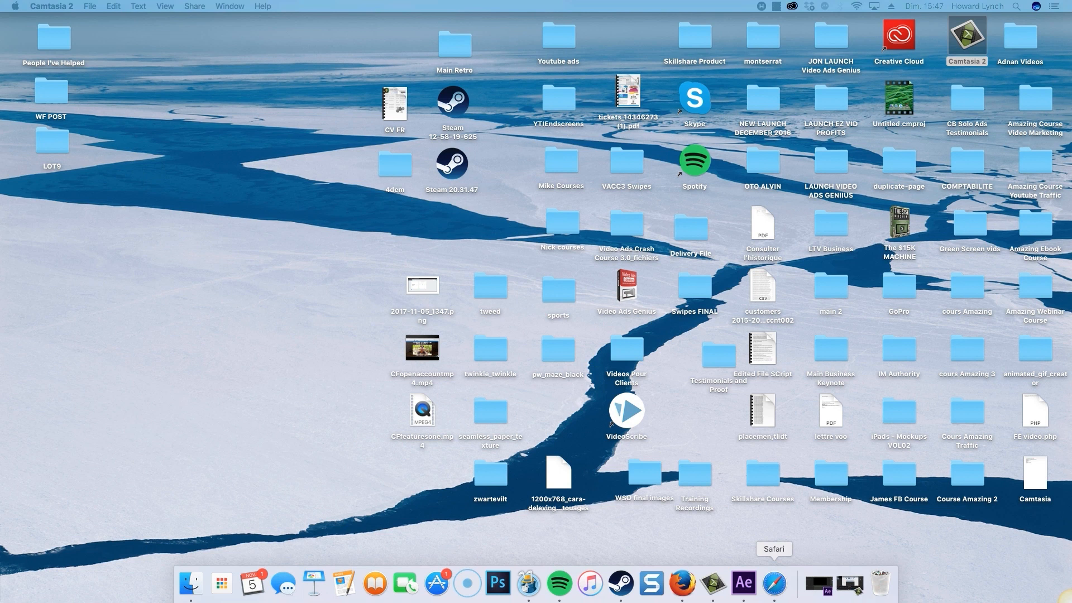
left_click(774, 583)
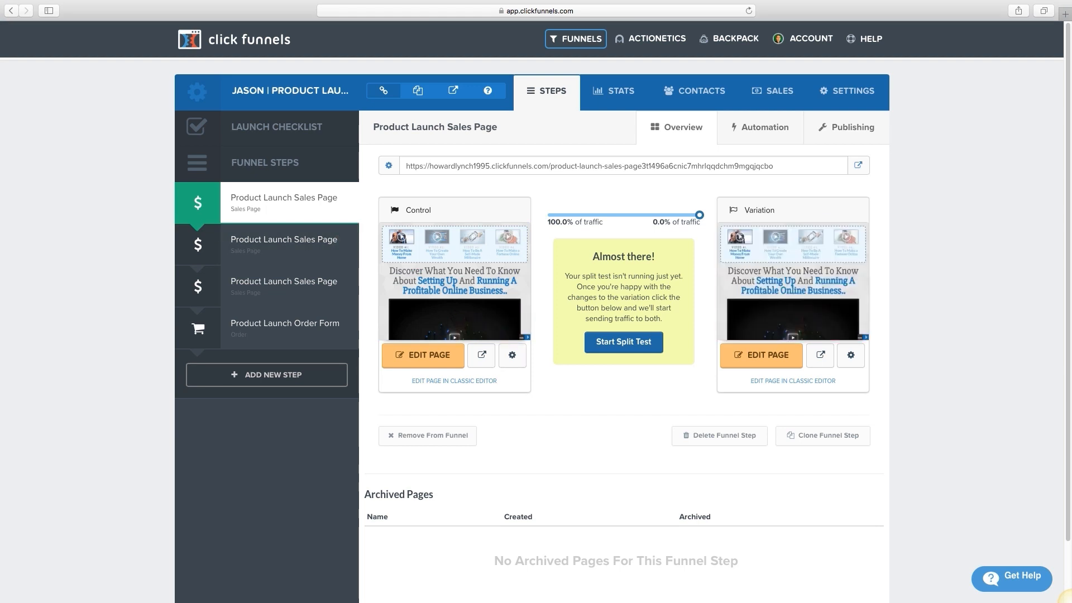
Step: Delete the four-video thumbnail row from the Variation page, save, and exit the editor
left_click(761, 355)
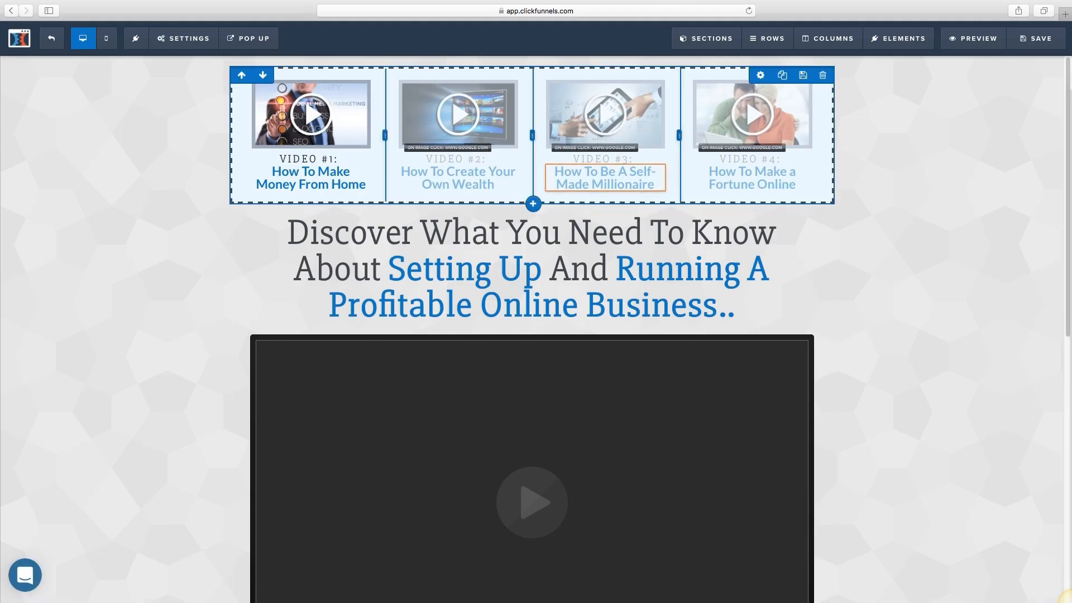
left_click(822, 76)
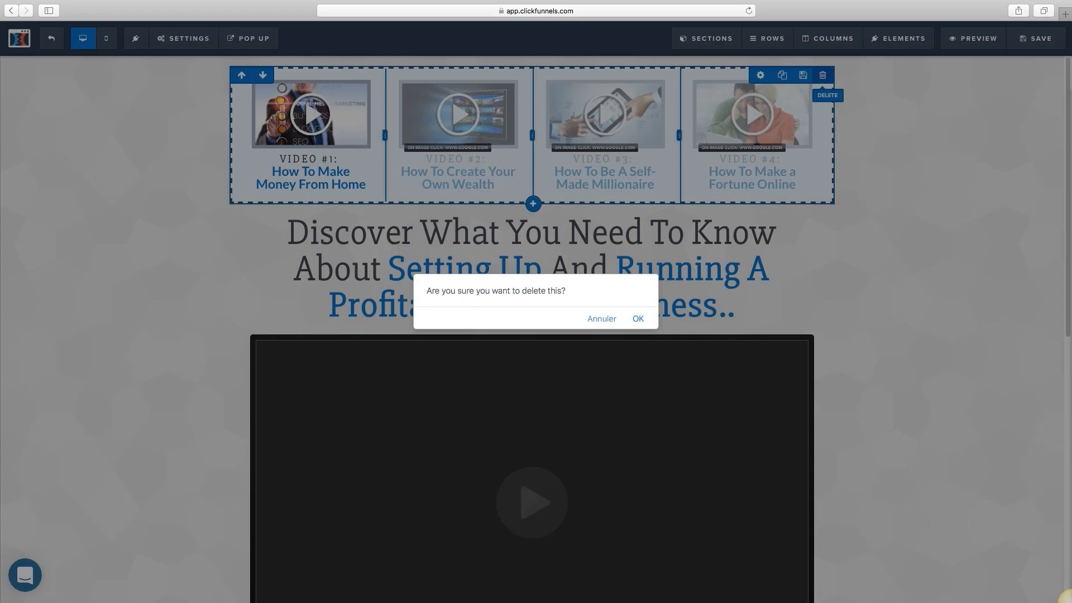
key("Return")
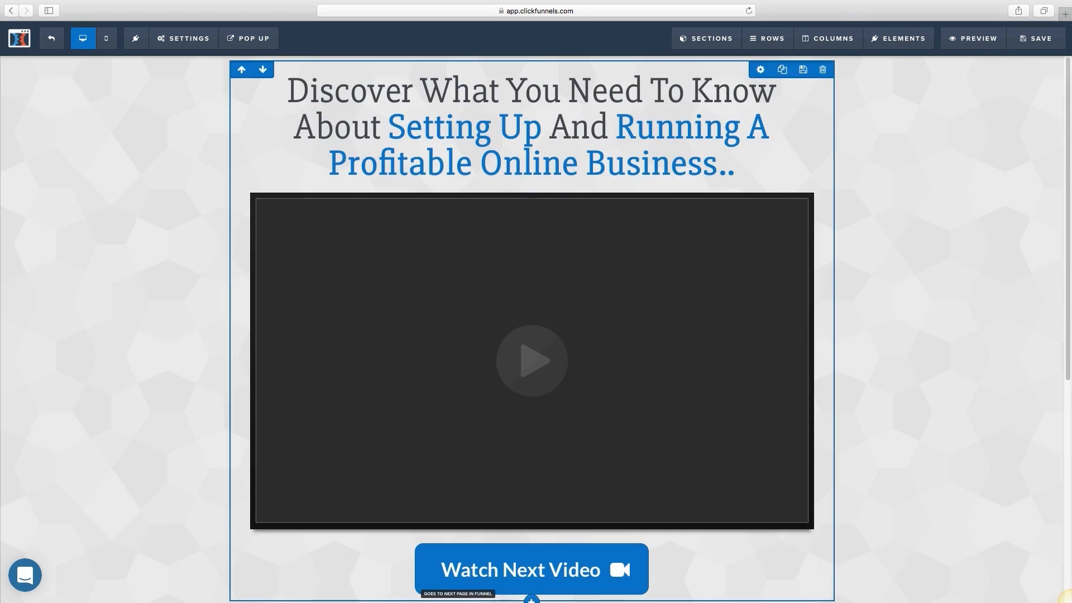
key("super+s")
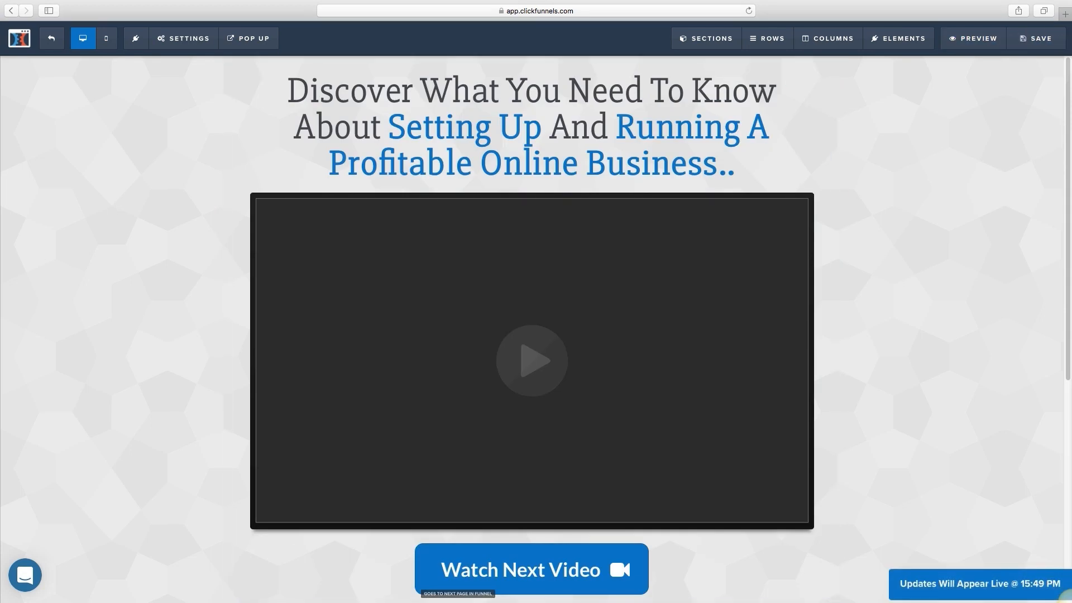
left_click(19, 38)
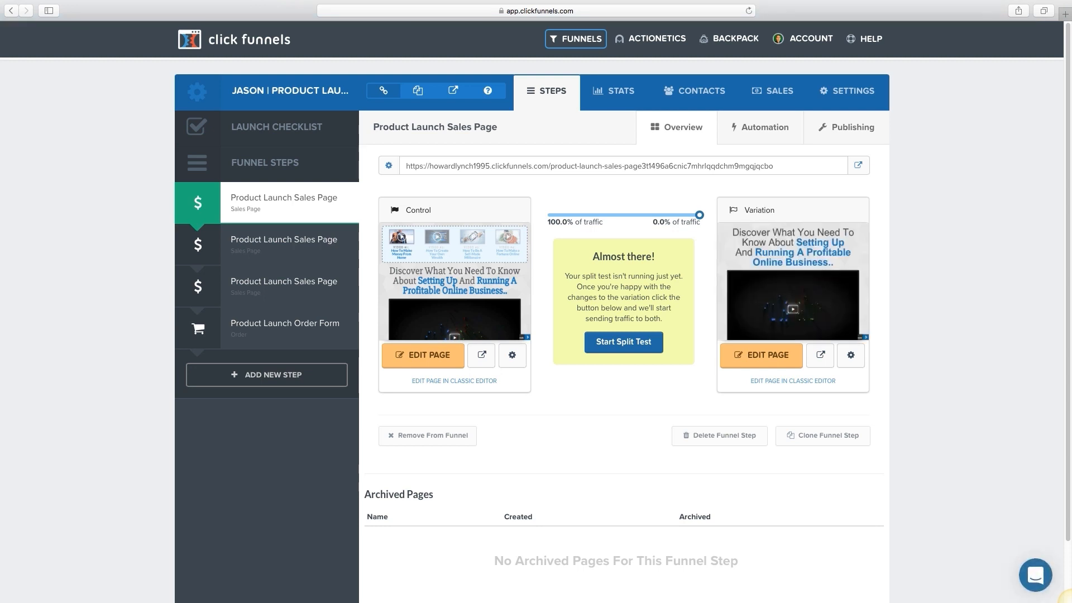
Step: Split traffic 50/50 between Control and Variation, then load the step's live URL in a new tab
left_click_drag(699, 214, 623, 214)
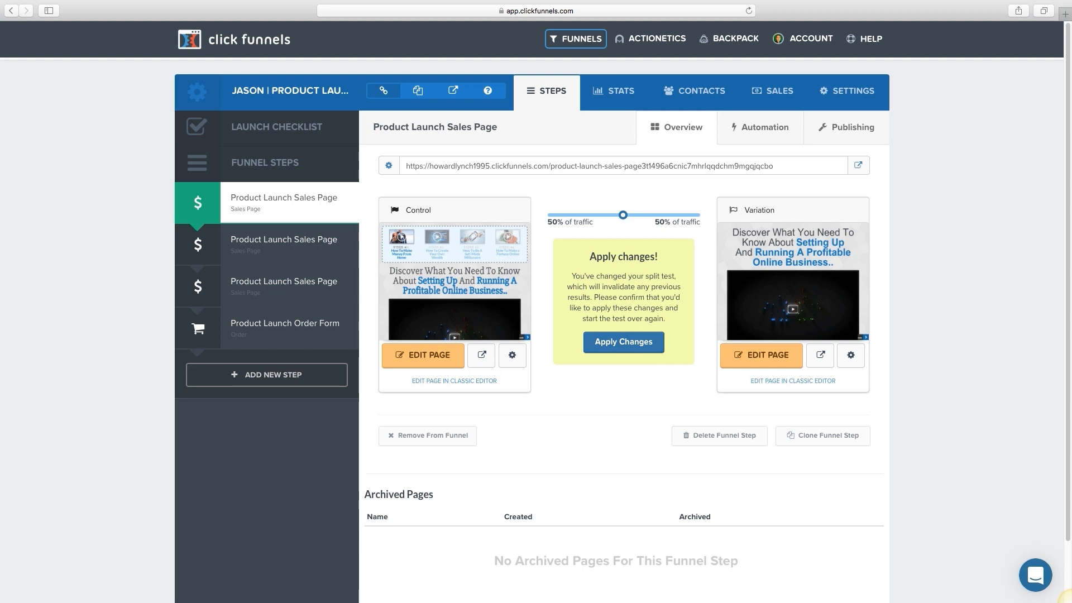
left_click(624, 342)
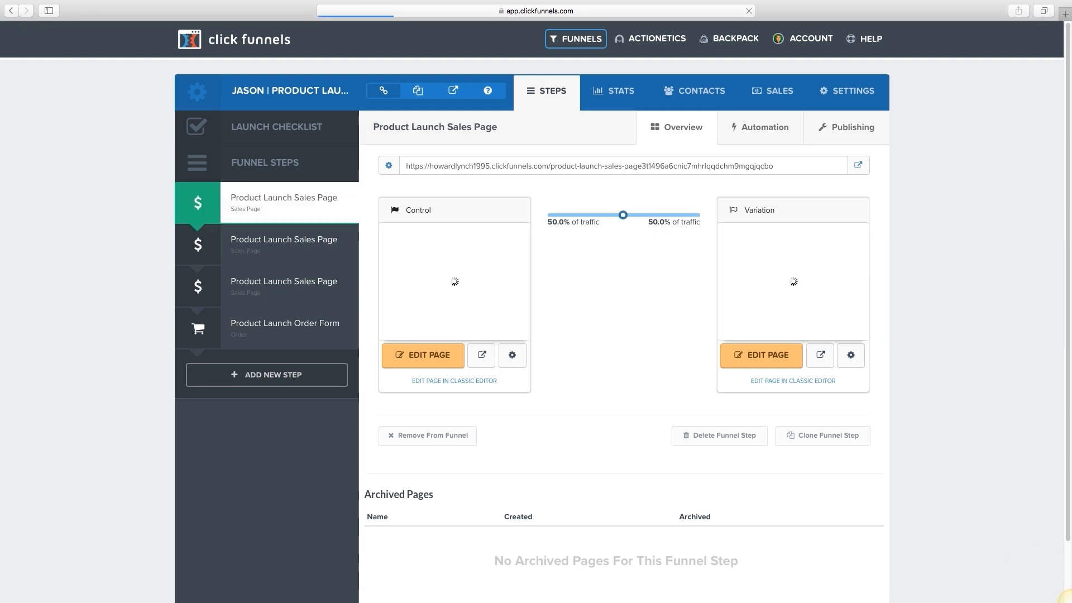
left_click_drag(624, 190, 624, 166)
left_click(389, 166)
left_click_drag(406, 166, 774, 166)
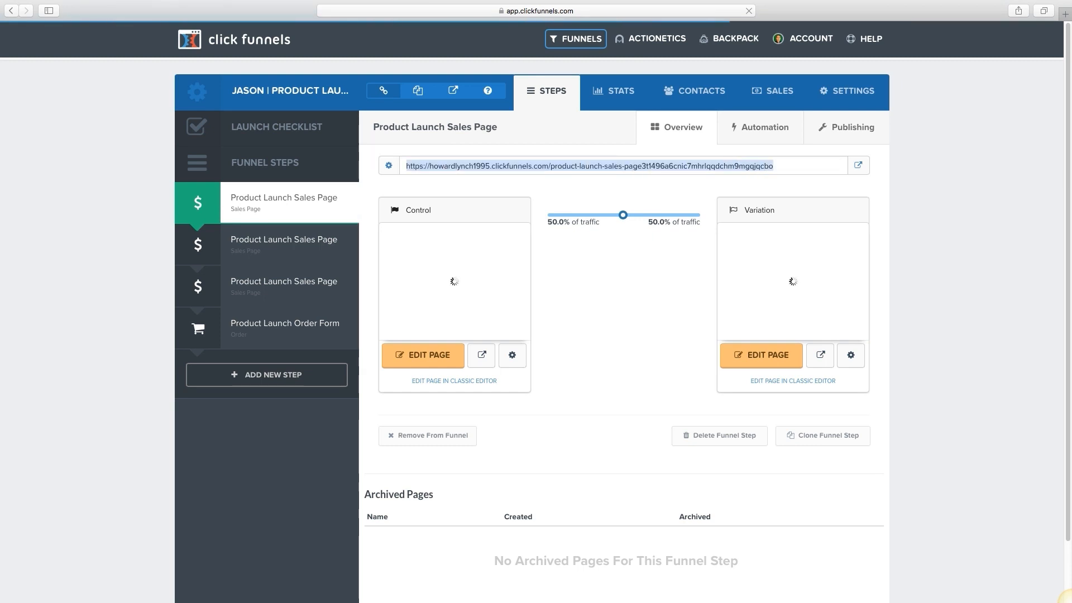
key("super+c")
key("super+t")
key("super+v")
key("Return")
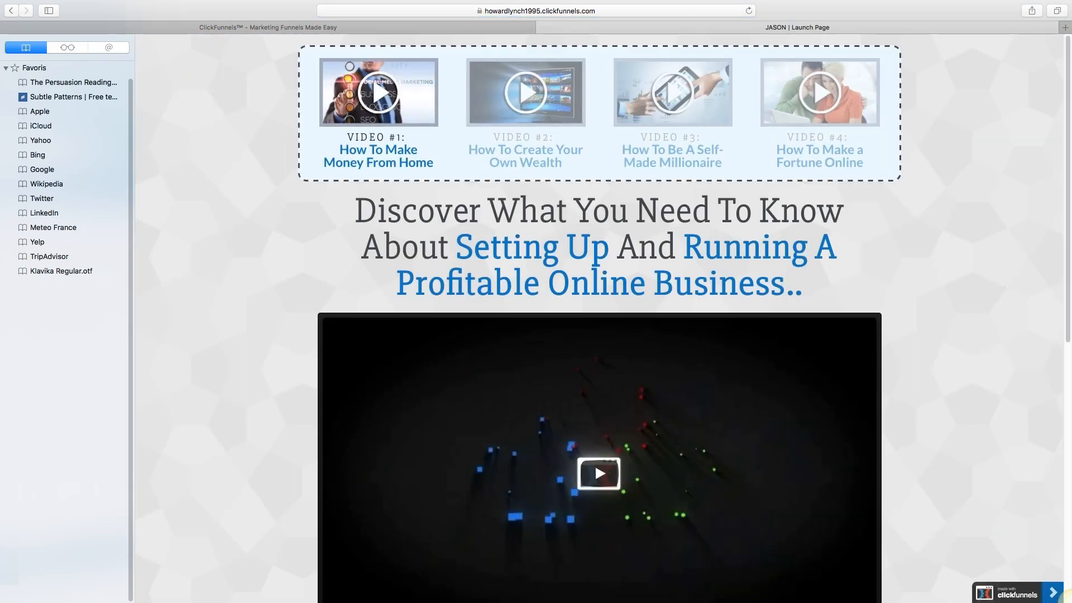
Step: Reload the live launch page in fresh tabs, close the duplicate, and return to the funnel steps
key("super+t")
key("super+v")
key("Return")
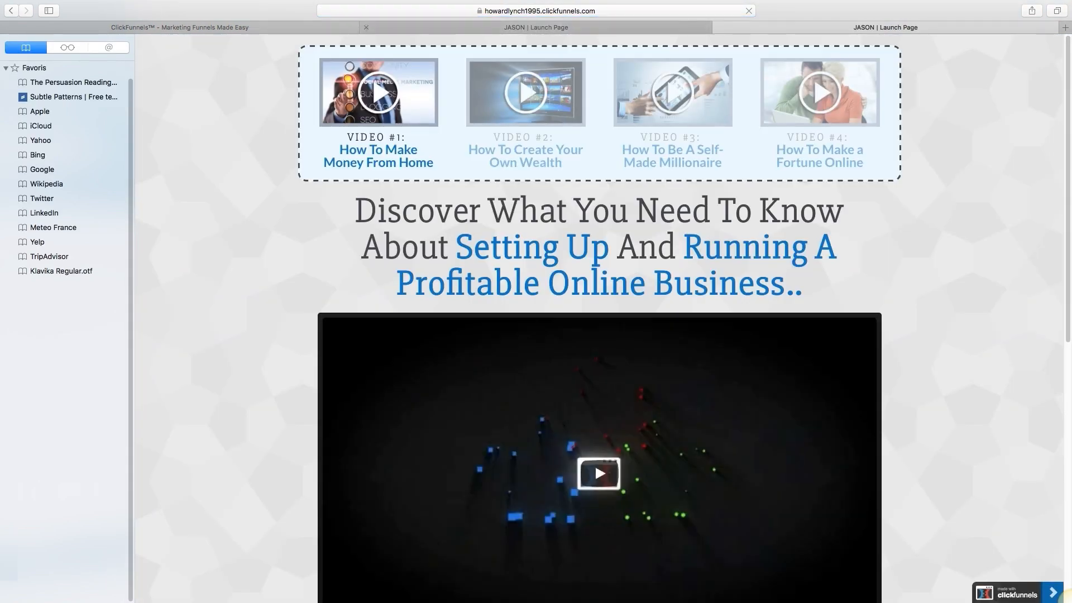
left_click(435, 27)
left_click(366, 27)
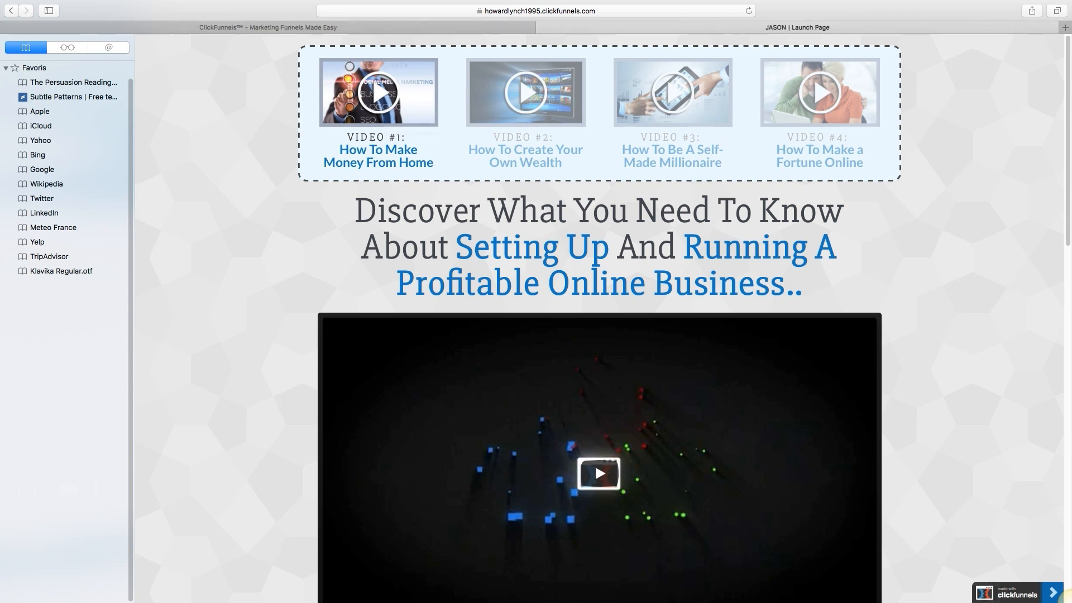
key("super+t")
key("super+v")
key("Return")
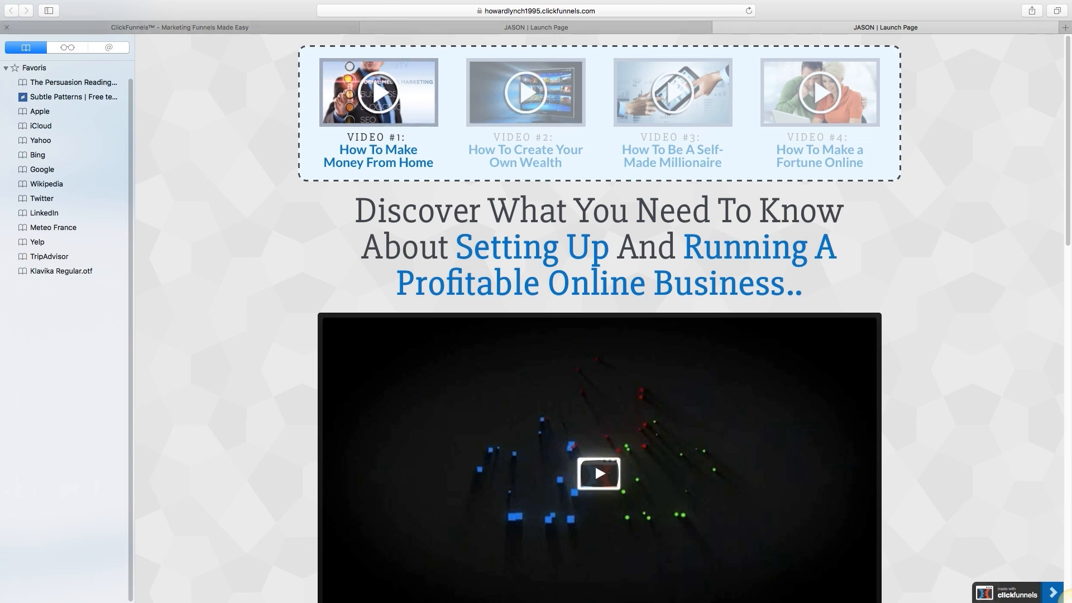
left_click(246, 27)
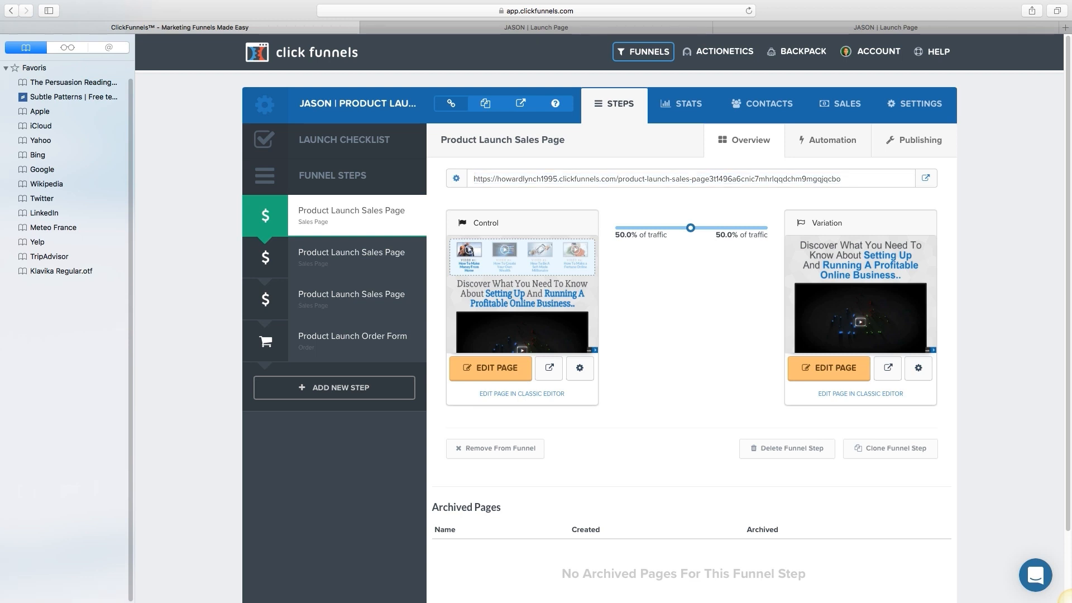
Step: Go to the second sales page step, then open the Product Launch Order Form page for editing
scroll(599, 302, "down", 3)
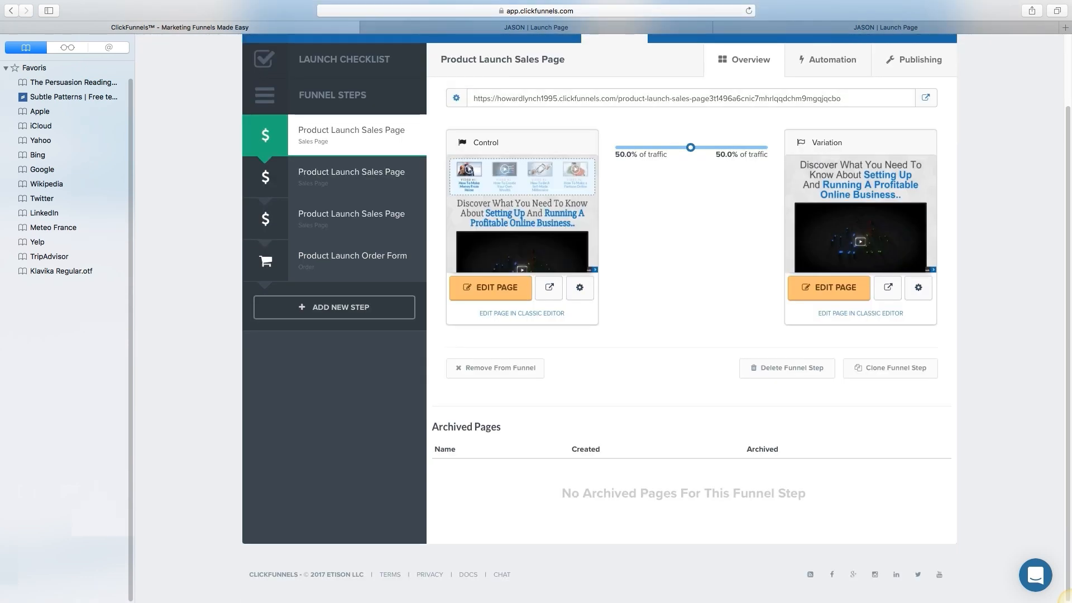
scroll(598, 301, "up", 3)
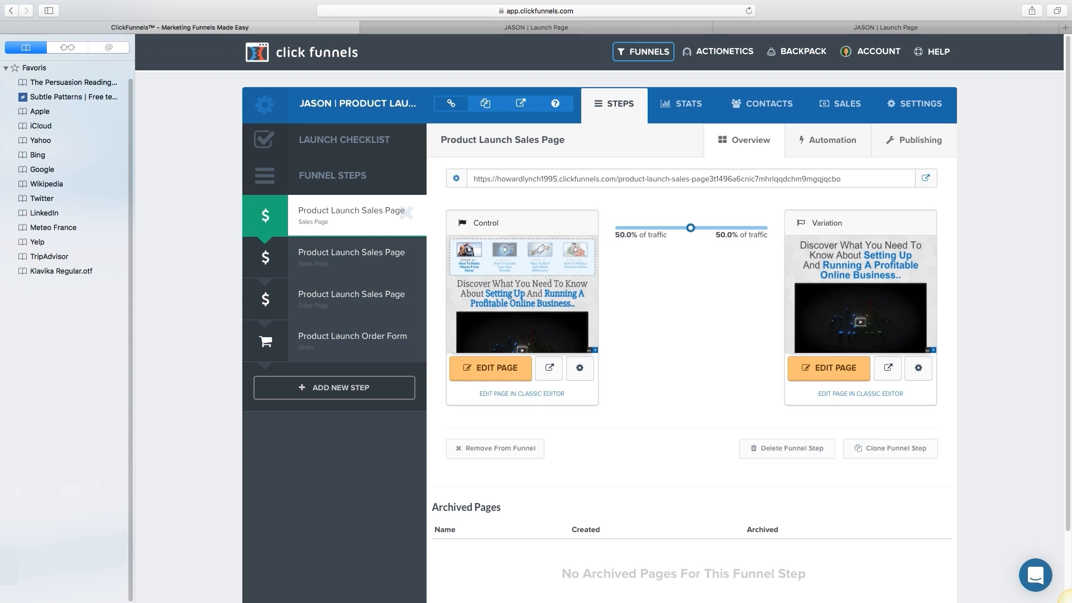
left_click(351, 257)
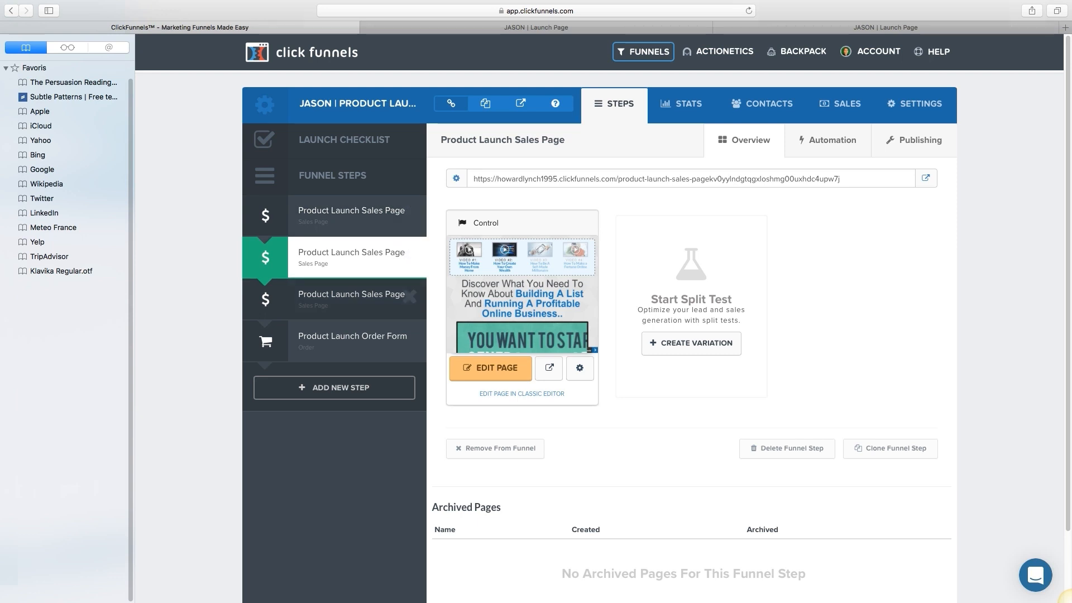
left_click(353, 339)
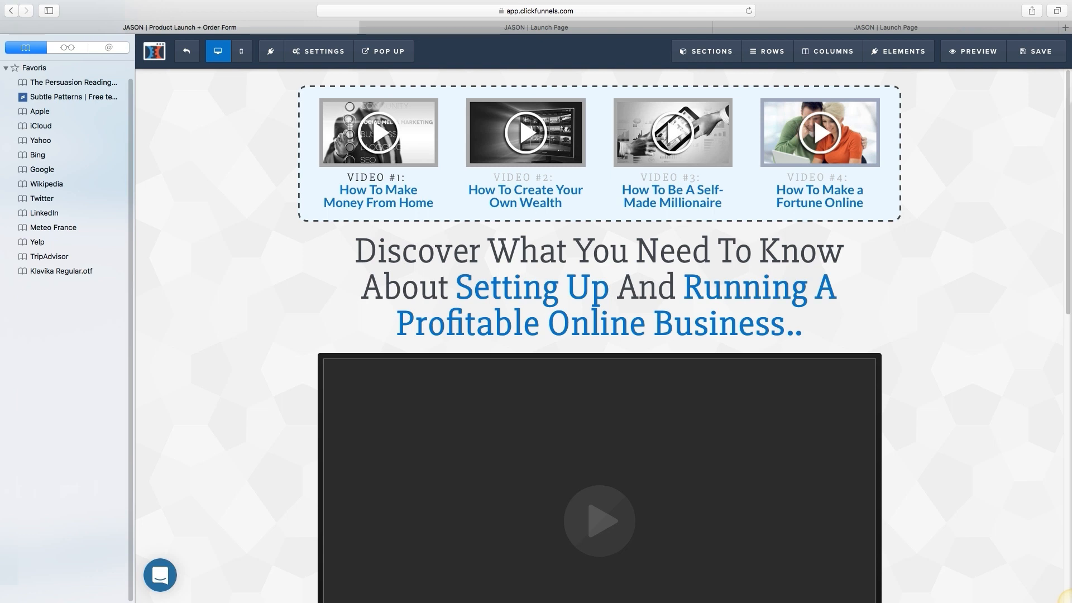
Step: Move the Add To Cart button up beneath the main video, then exit the editor
scroll(599, 335, "down", 15)
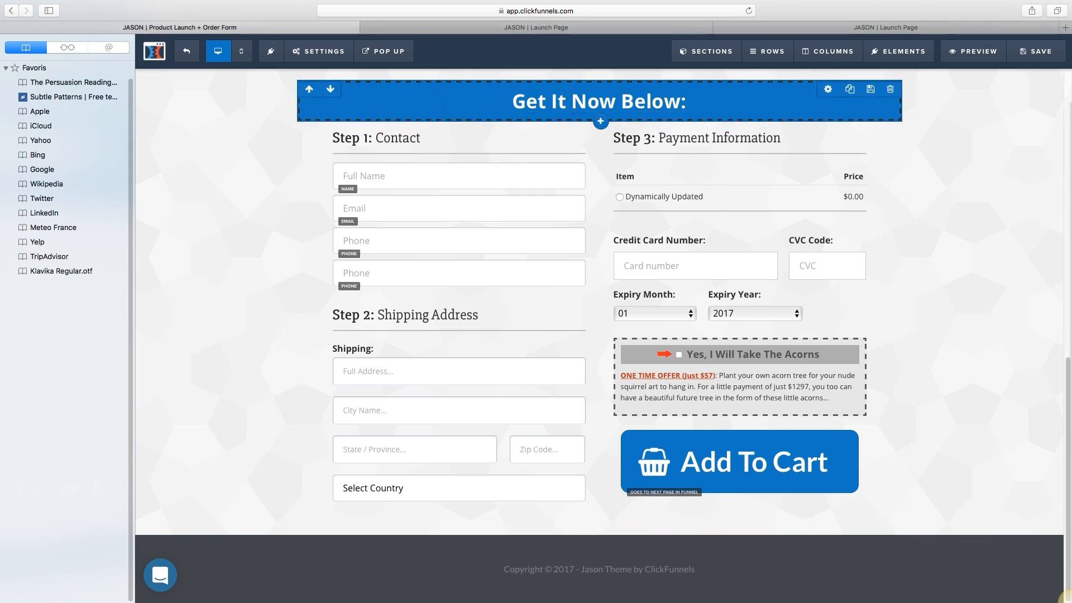
scroll(599, 335, "up", 5)
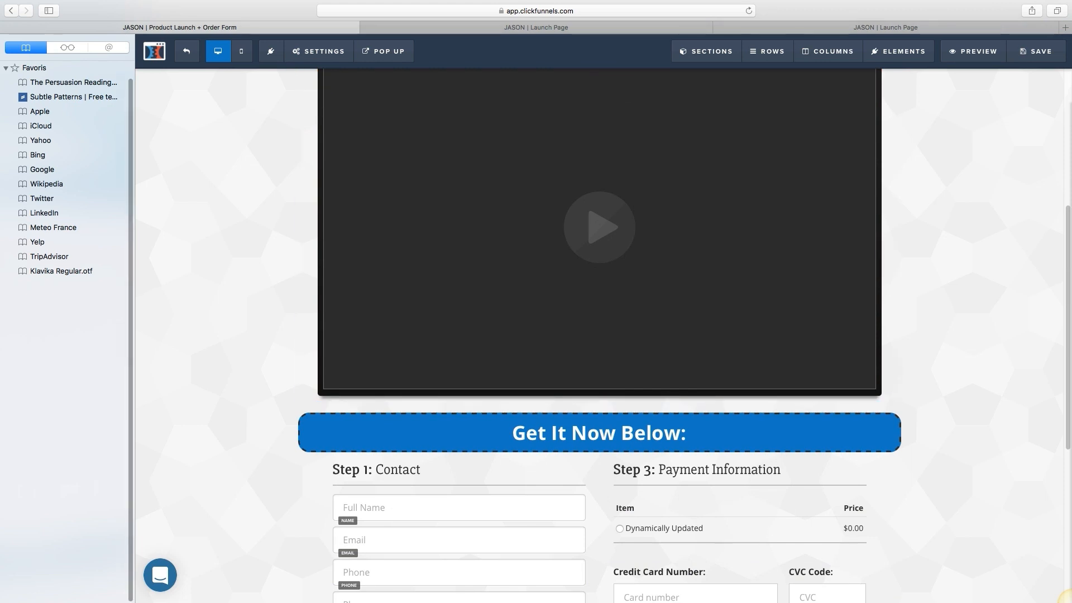
key("super+shift+l")
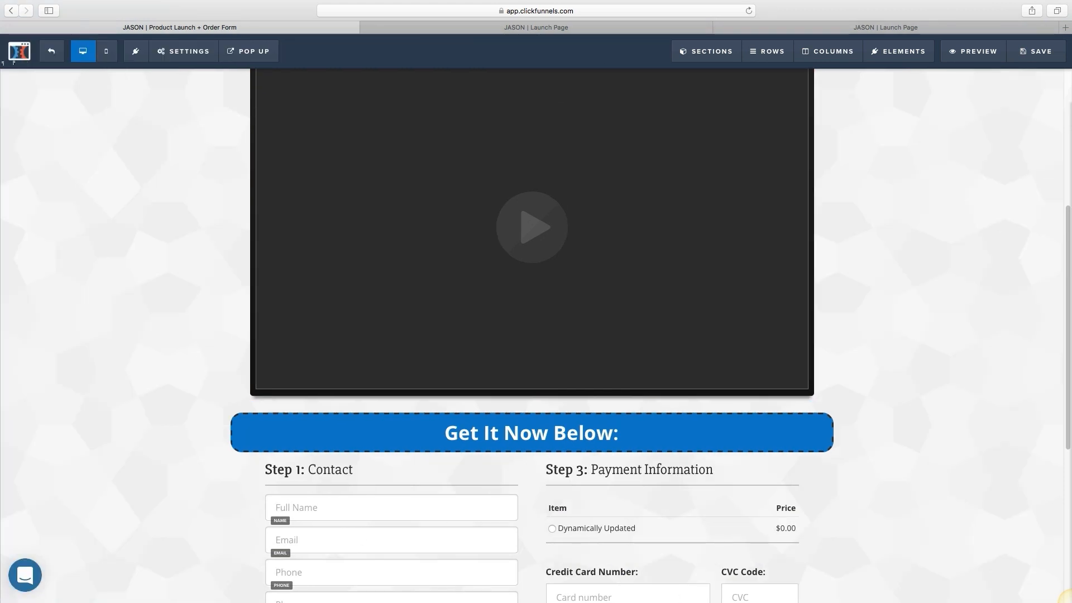
scroll(533, 335, "down", 6)
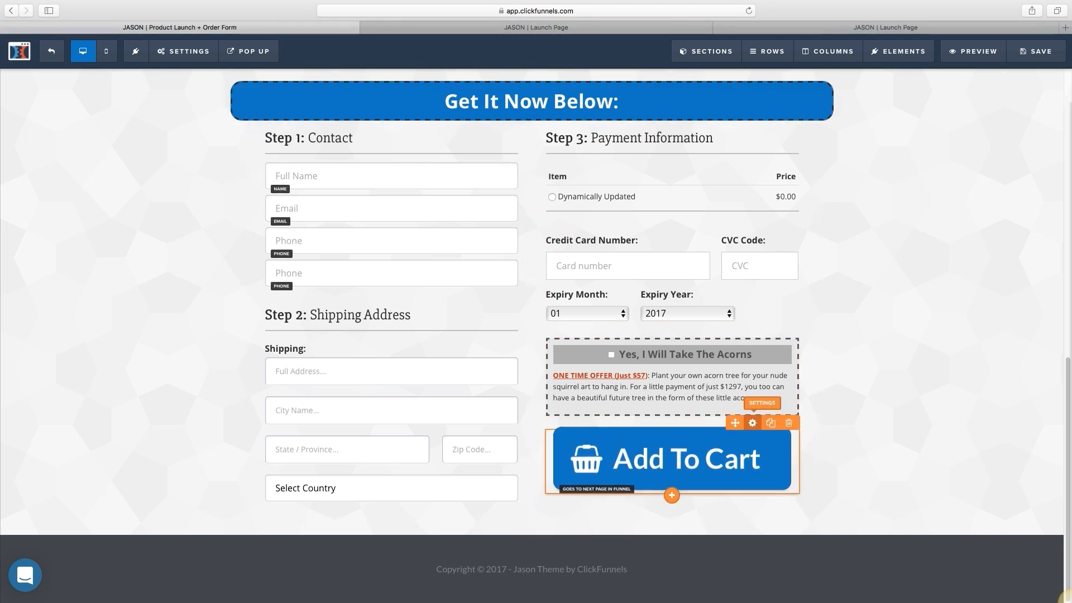
left_click_drag(735, 423, 521, 225)
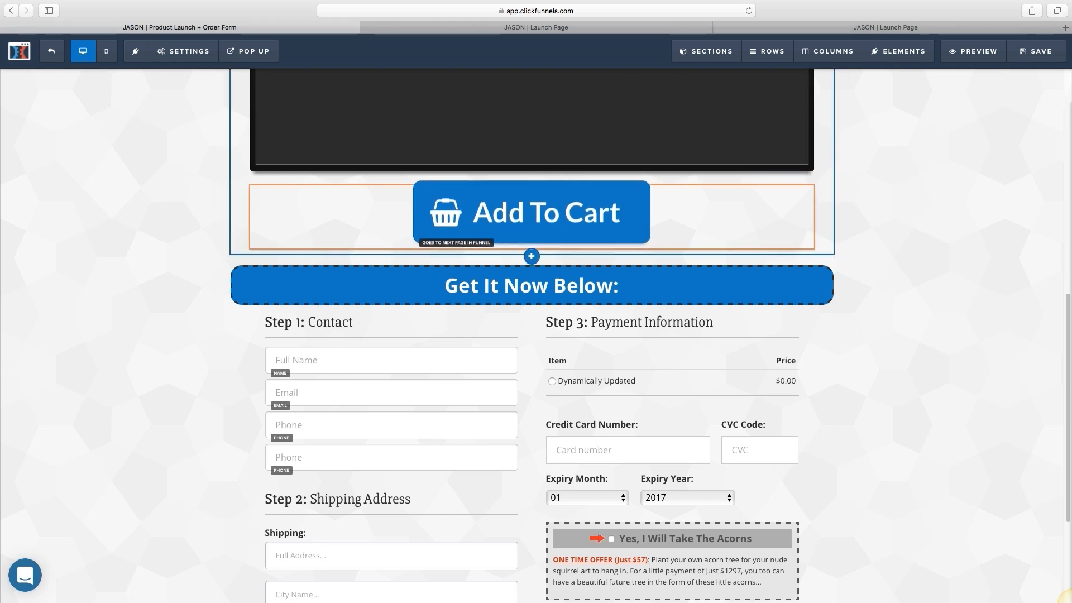
scroll(531, 335, "down", 3)
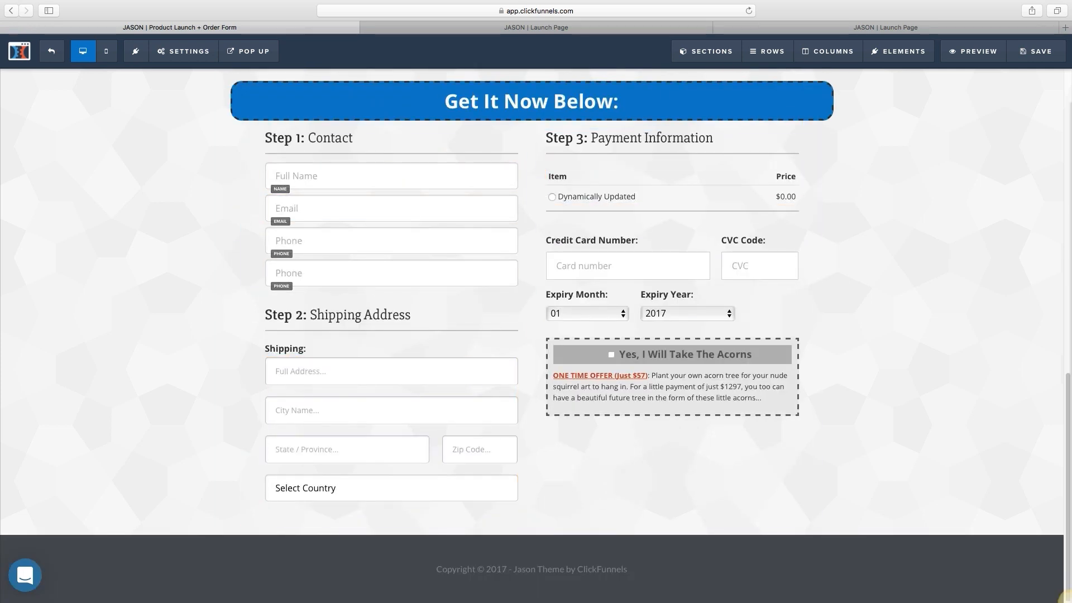
scroll(531, 335, "up", 10)
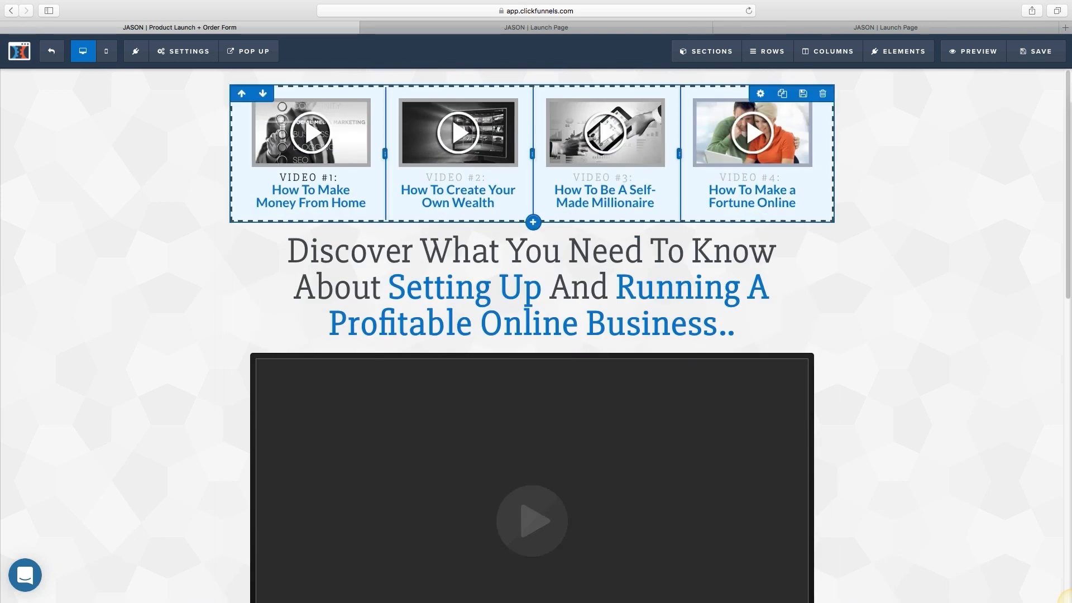
left_click(51, 51)
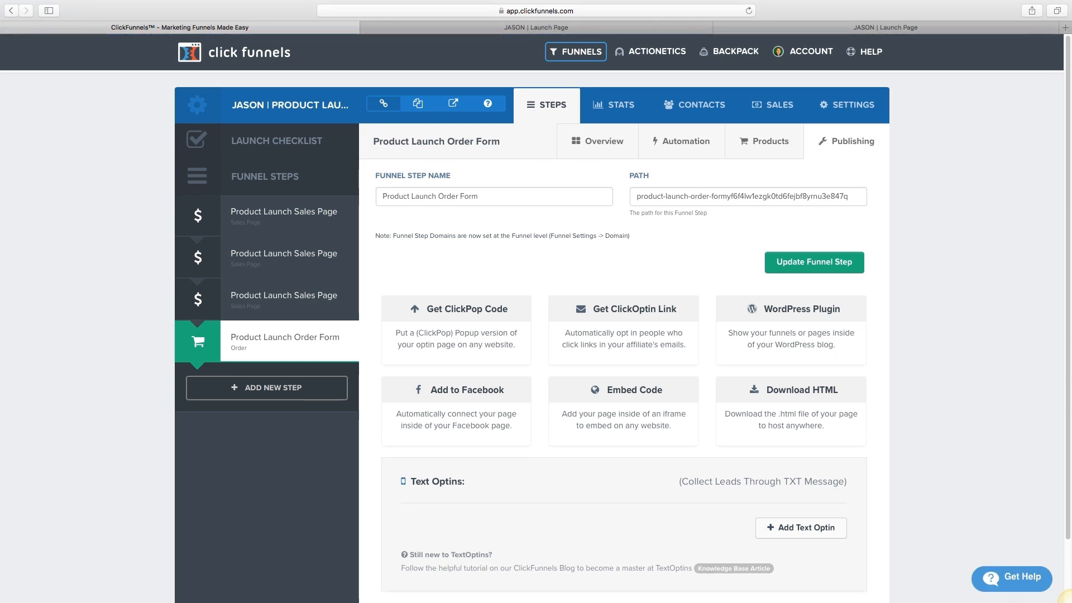
left_click(857, 196)
left_click_drag(857, 196, 632, 197)
left_click(621, 219)
scroll(624, 335, "down", 3)
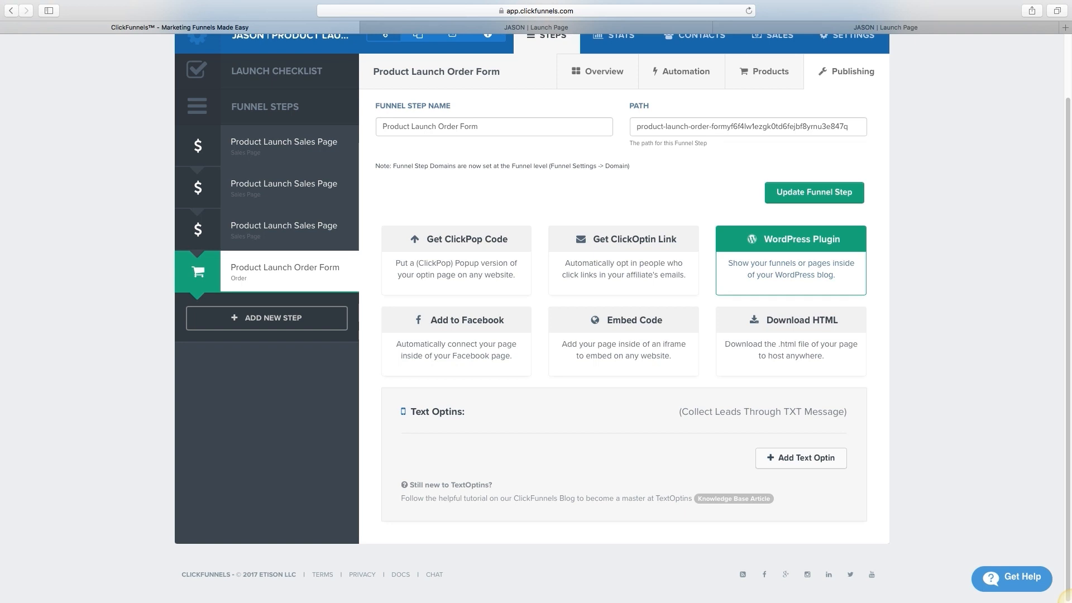
scroll(535, 313, "up", 3)
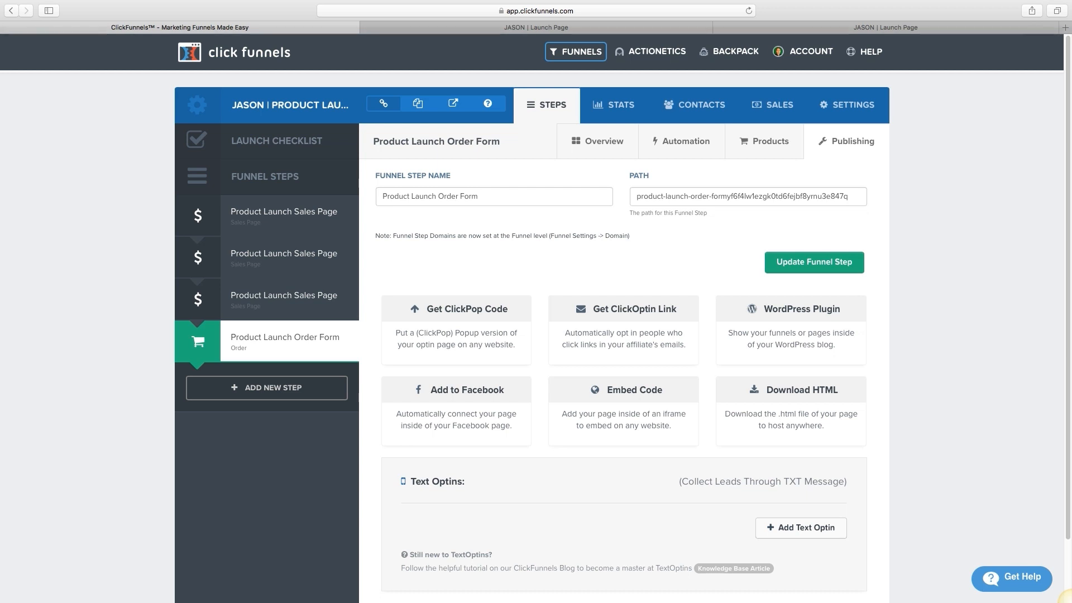
left_click(776, 6)
left_click(809, 20)
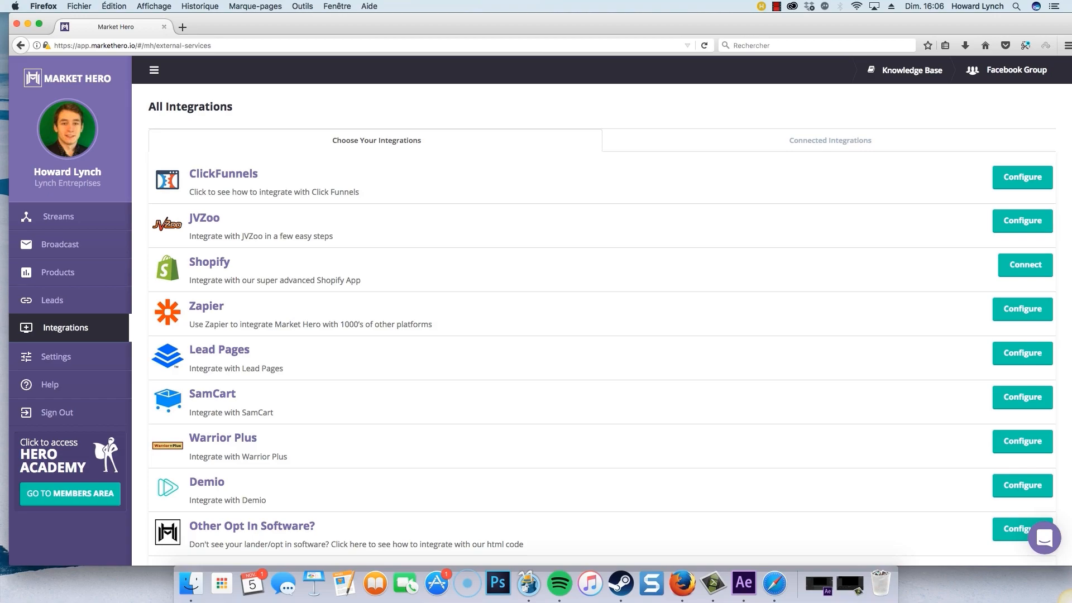
left_click(39, 23)
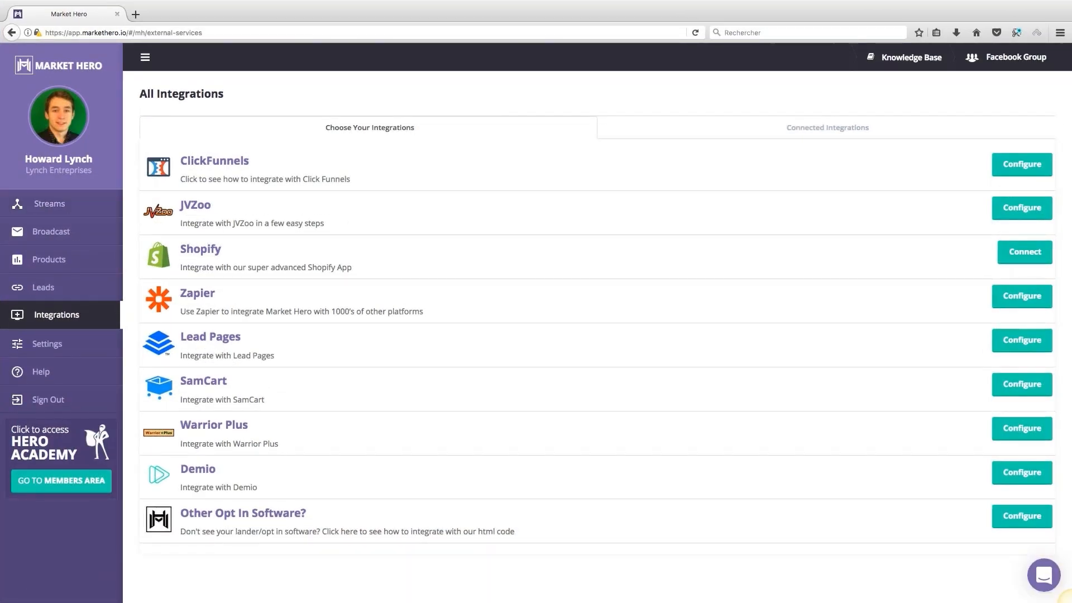
Step: Open Streams in the Market Hero sidebar and go to the Leads list of 13595 contacts
left_click(15, 215)
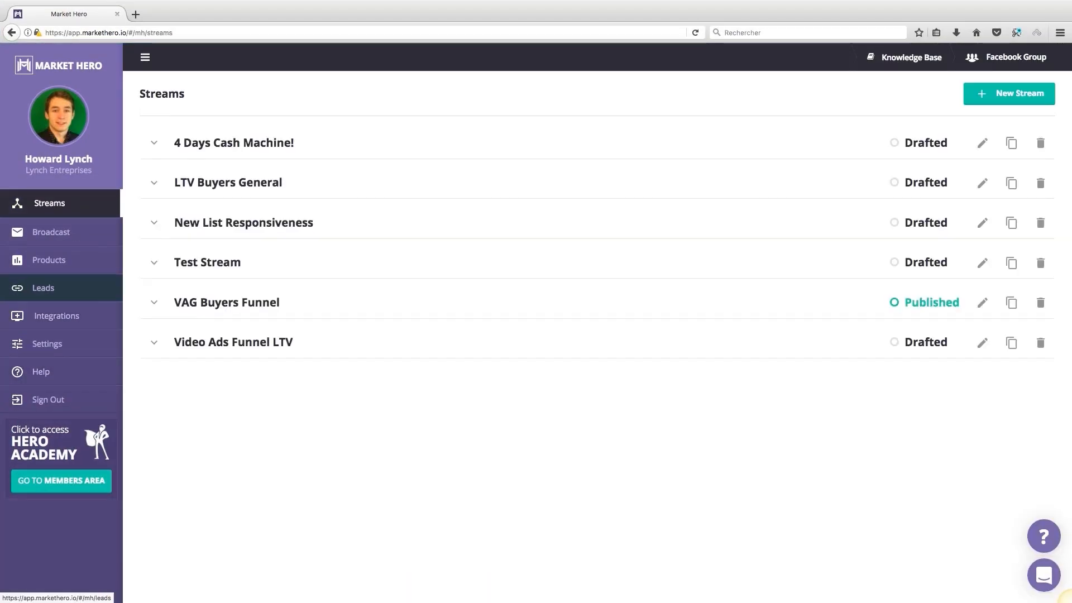
left_click(17, 288)
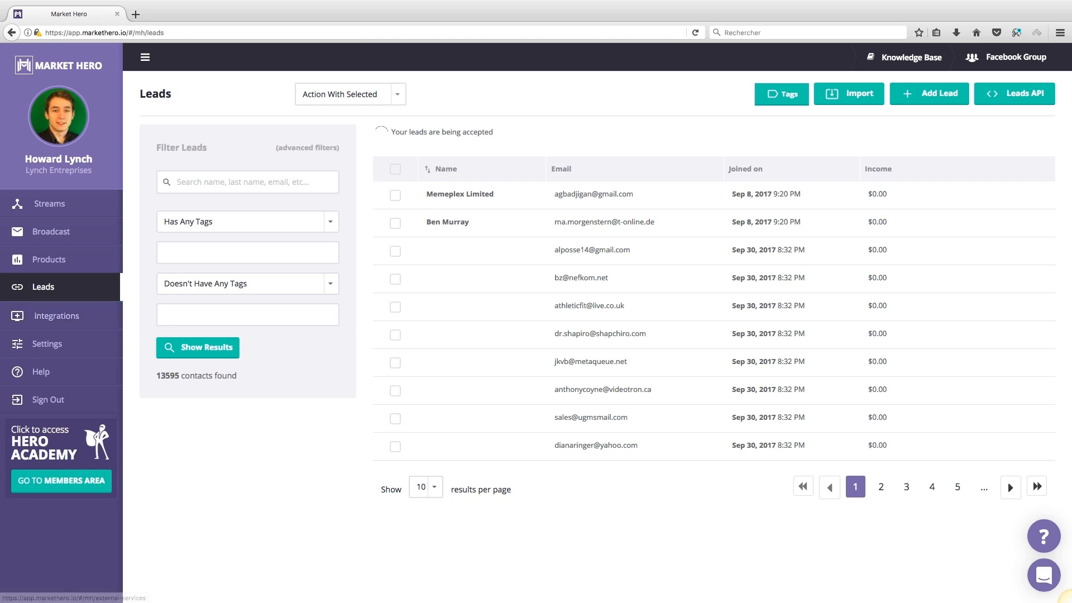
Step: Open Market Hero's ClickFunnels integration instructions from the integrations list
left_click(56, 315)
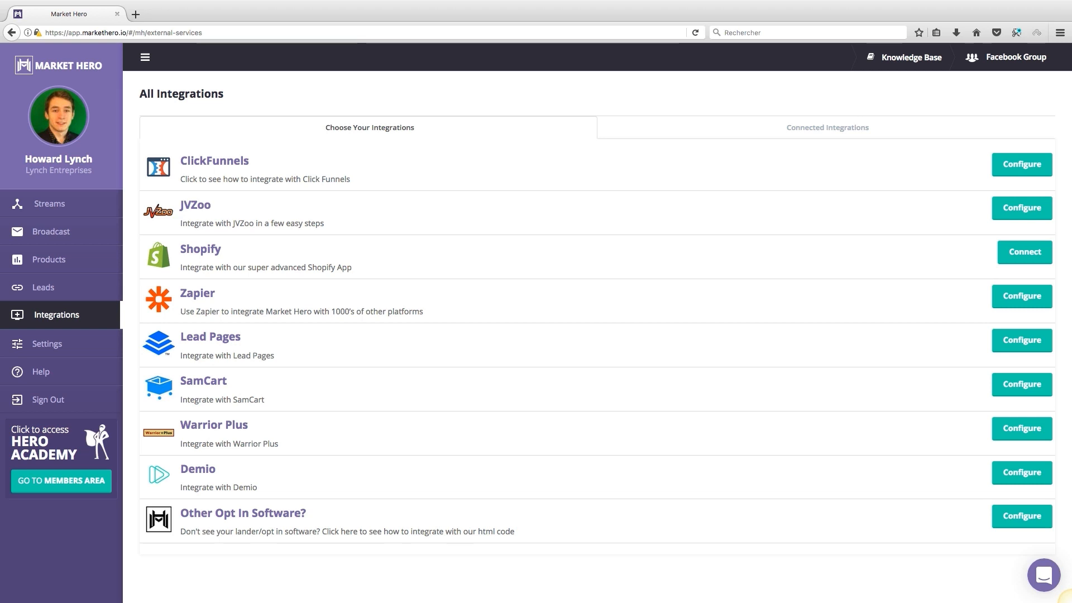
left_click_drag(249, 160, 180, 161)
left_click(181, 162)
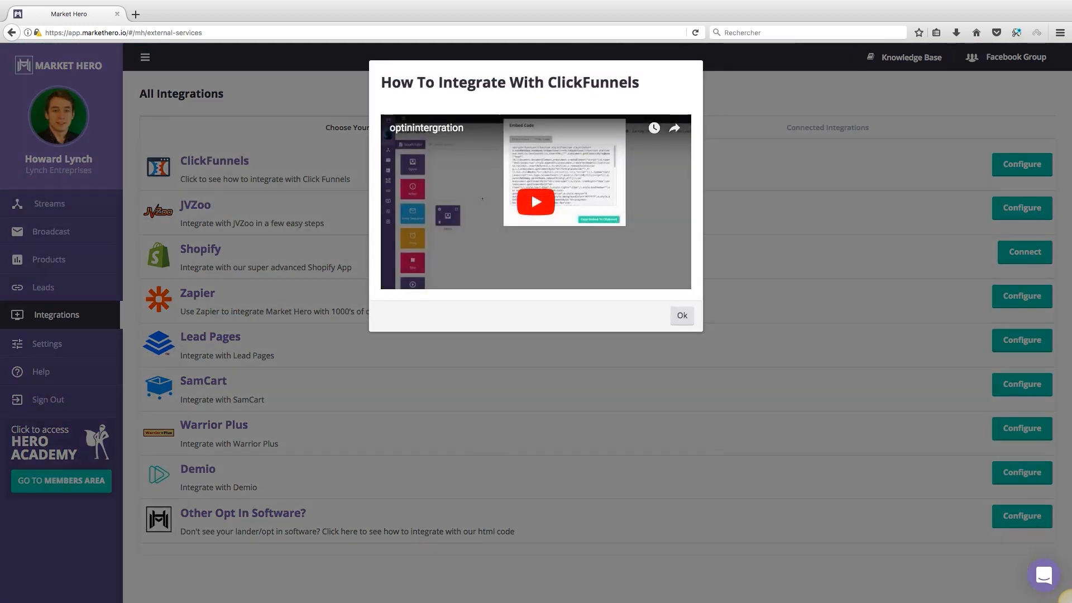
Step: Play and pause the How To Integrate With ClickFunnels video, then return to ClickFunnels in Safari
left_click(535, 202)
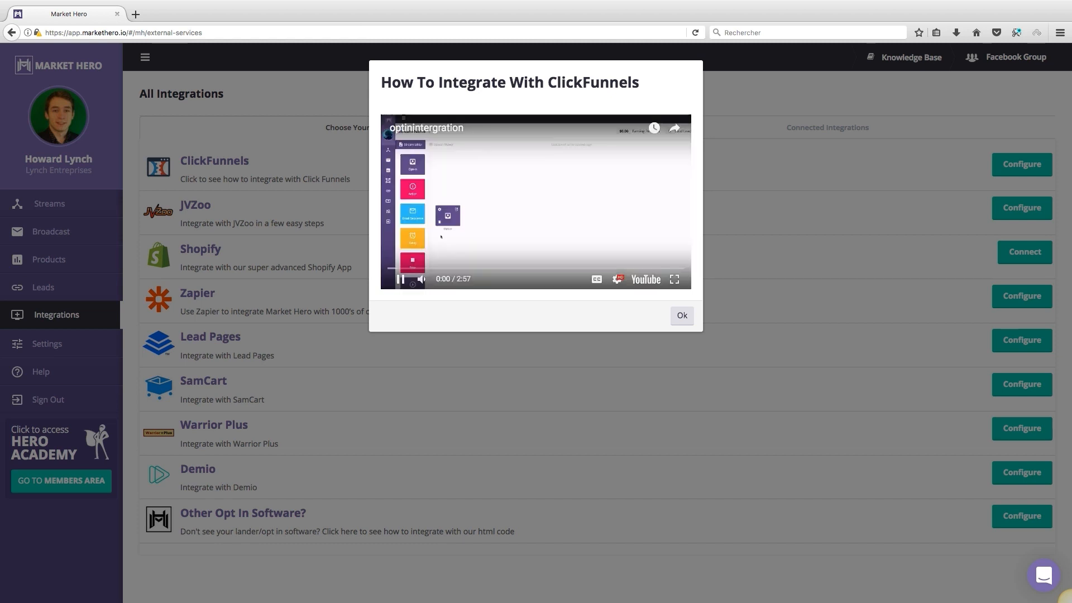
left_click(30, 19)
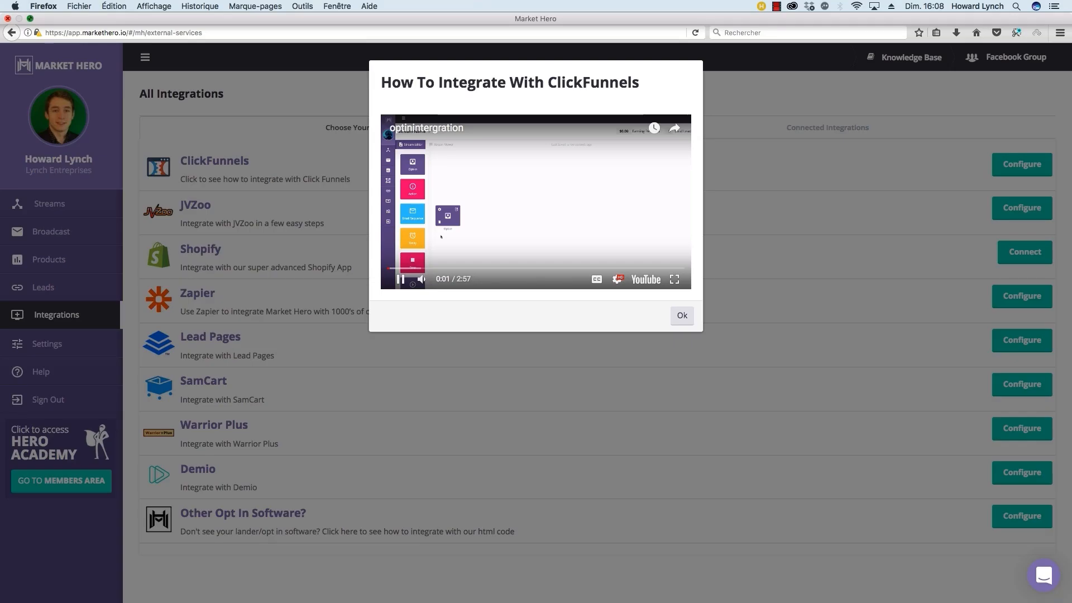
left_click(545, 215)
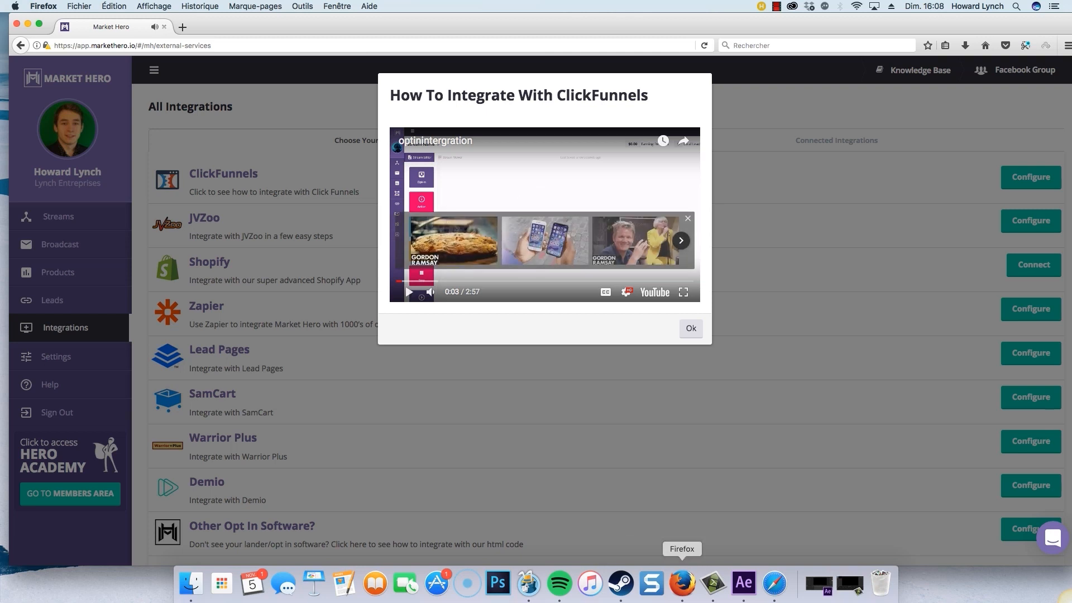
left_click(774, 583)
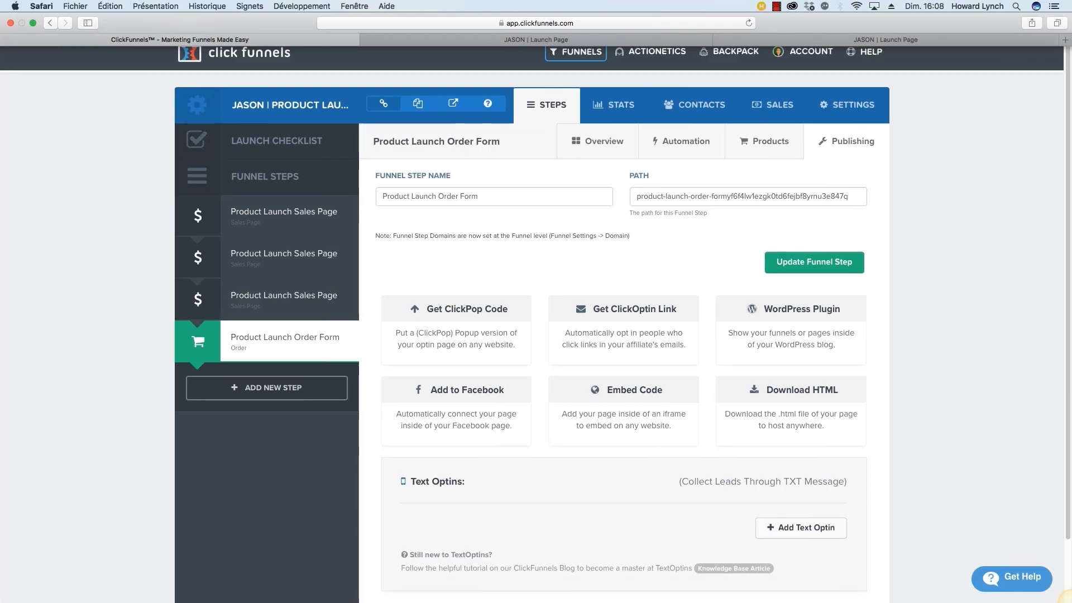
Step: Take ClickFunnels out of full screen and arrange it beside the Market Hero window
left_click(33, 22)
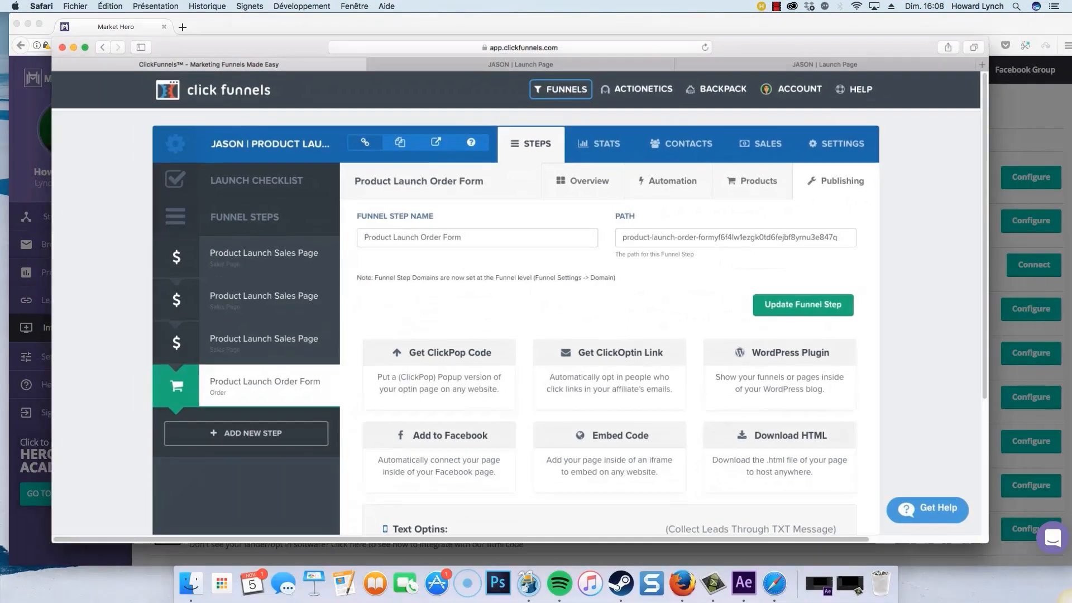
left_click_drag(246, 51, 232, 105)
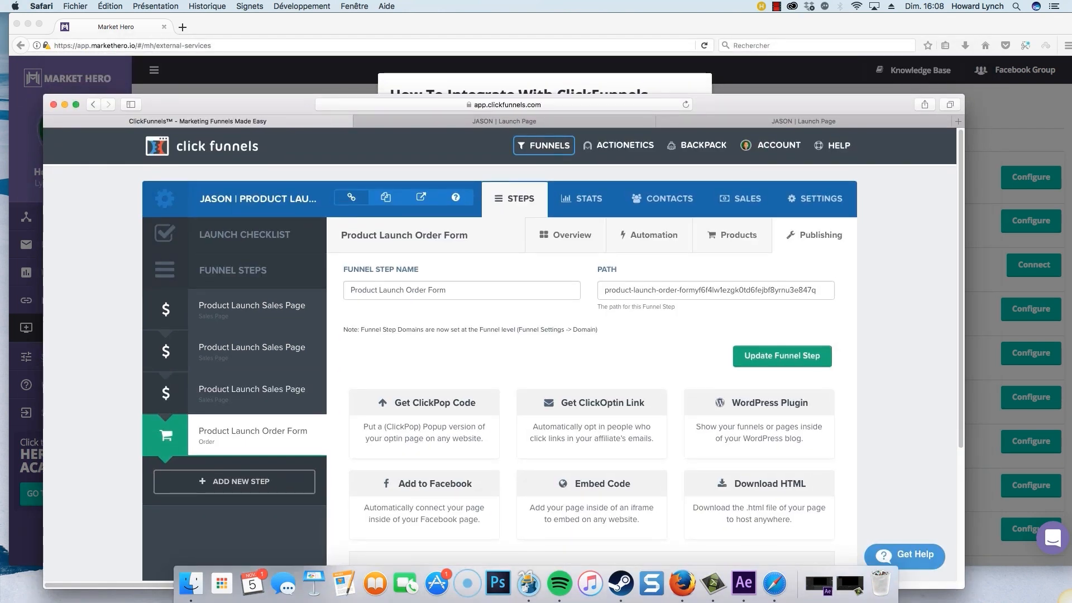
left_click(268, 28)
key("XF86AudioRaiseVolume")
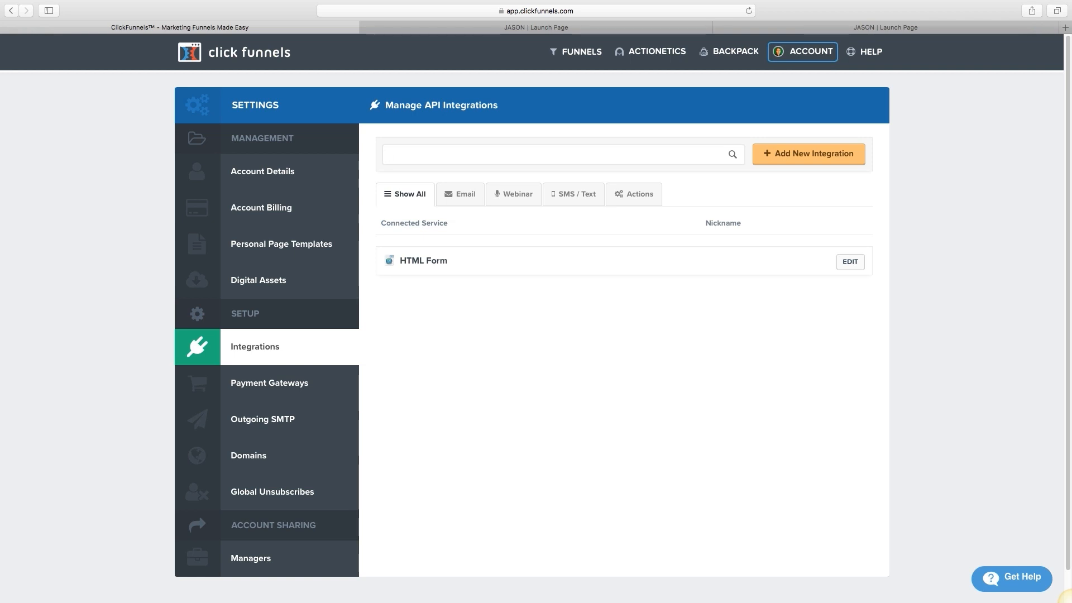
Step: Try searching the integrations for 'awe', 'mail' and 'getr', clearing each search
type("awe")
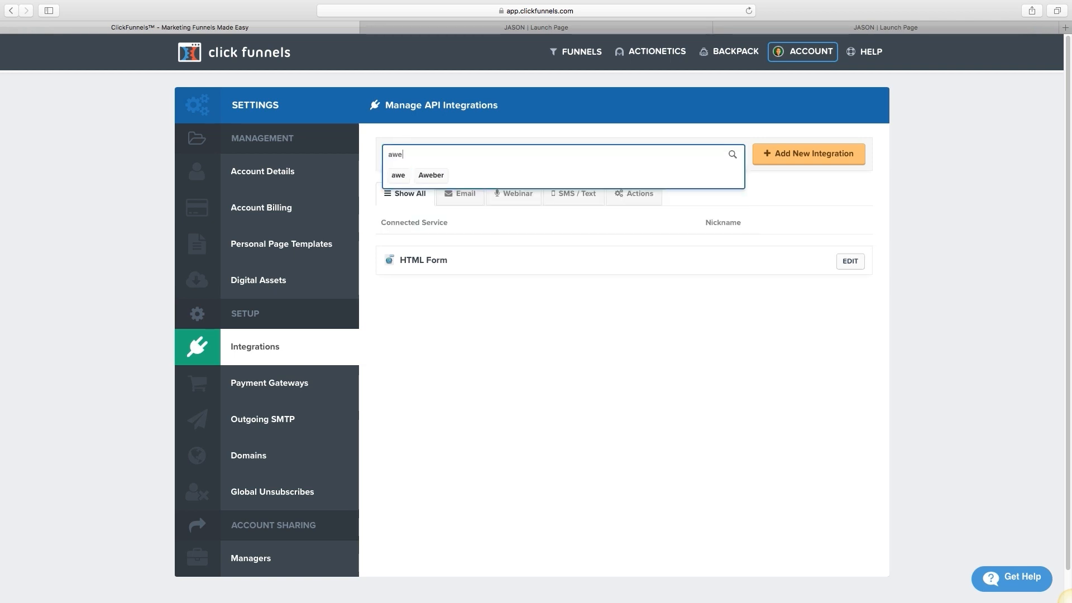
key("BackSpace")
key("BackSpace")
key("BackSpace")
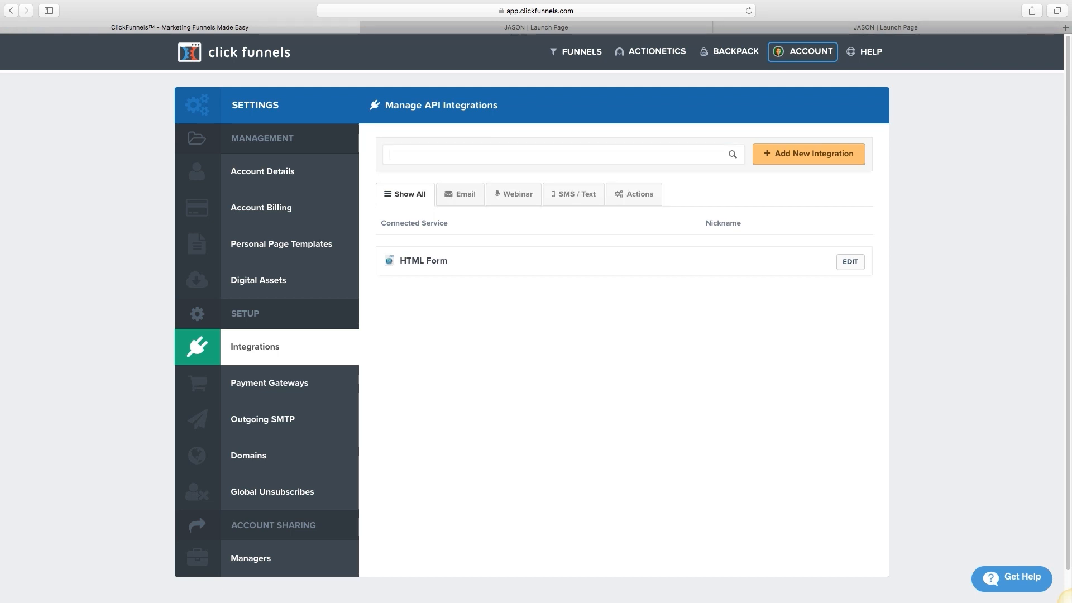
mouse_move(802, 52)
type("mail")
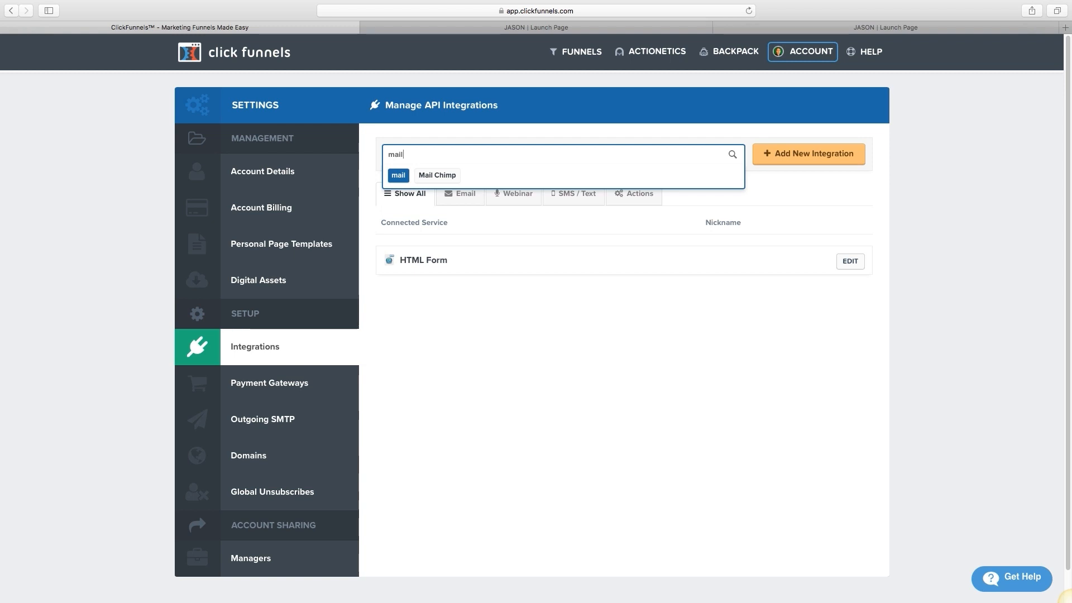
key("BackSpace")
key("BackSpace")
key("BackSpace")
key("BackSpace")
type("getr")
key("BackSpace")
key("BackSpace")
key("BackSpace")
key("BackSpace")
Step: Filter the integrations list to Aweber and start adding a new integration
type("aweber")
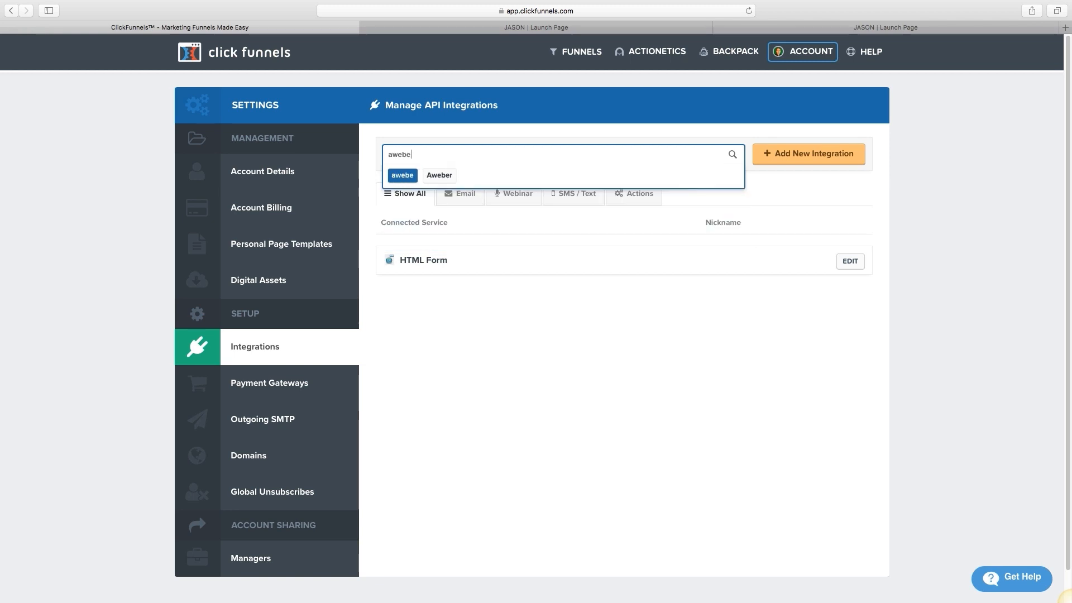
key("Down")
key("Return")
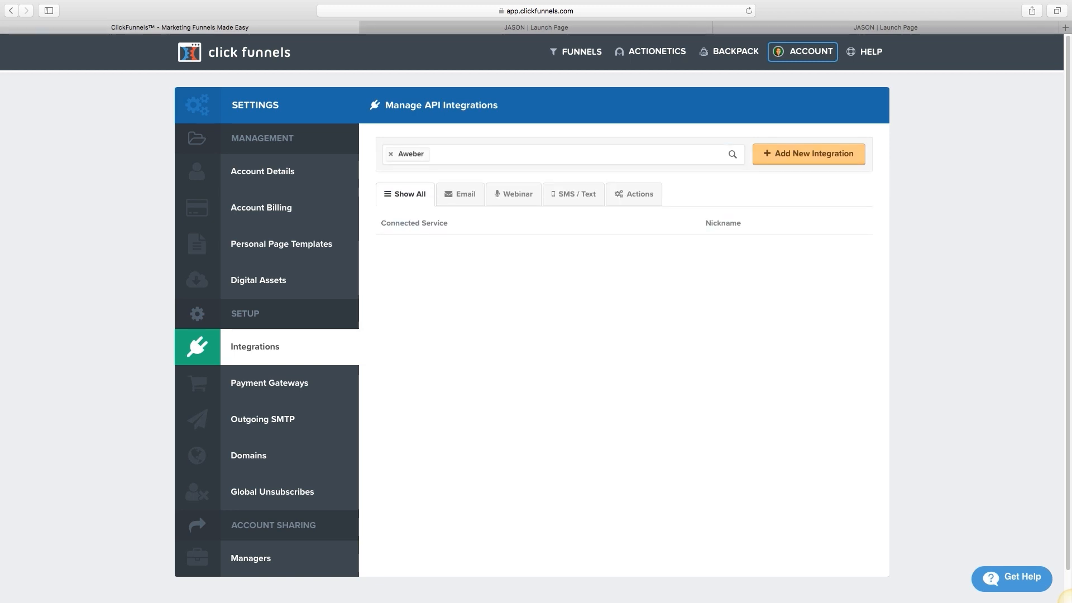
left_click(809, 154)
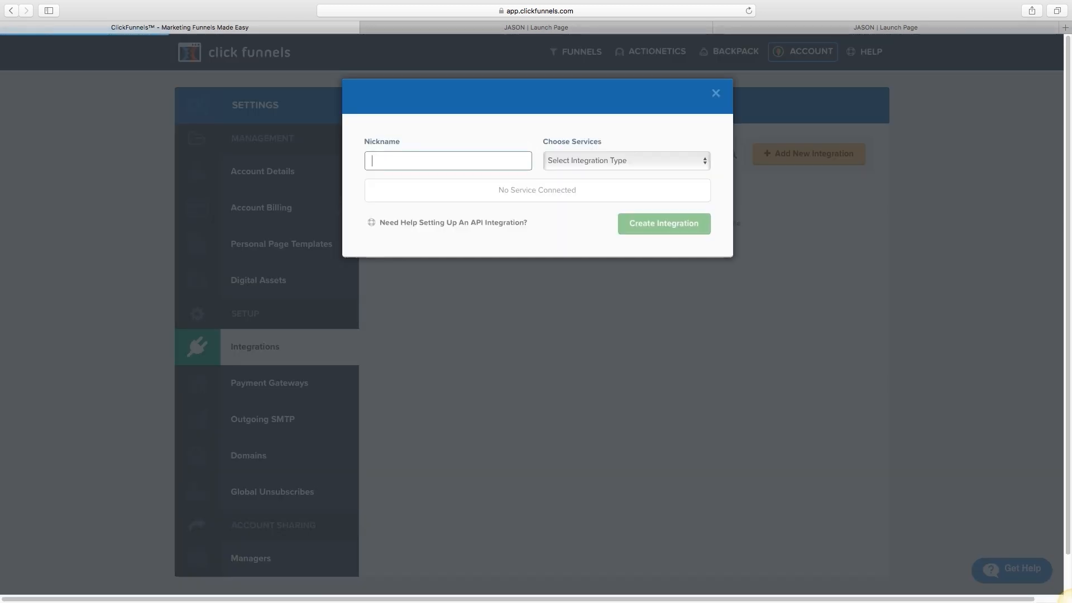
Step: Choose Aweber as the integration service and nickname it 'Aweber account'
left_click(626, 160)
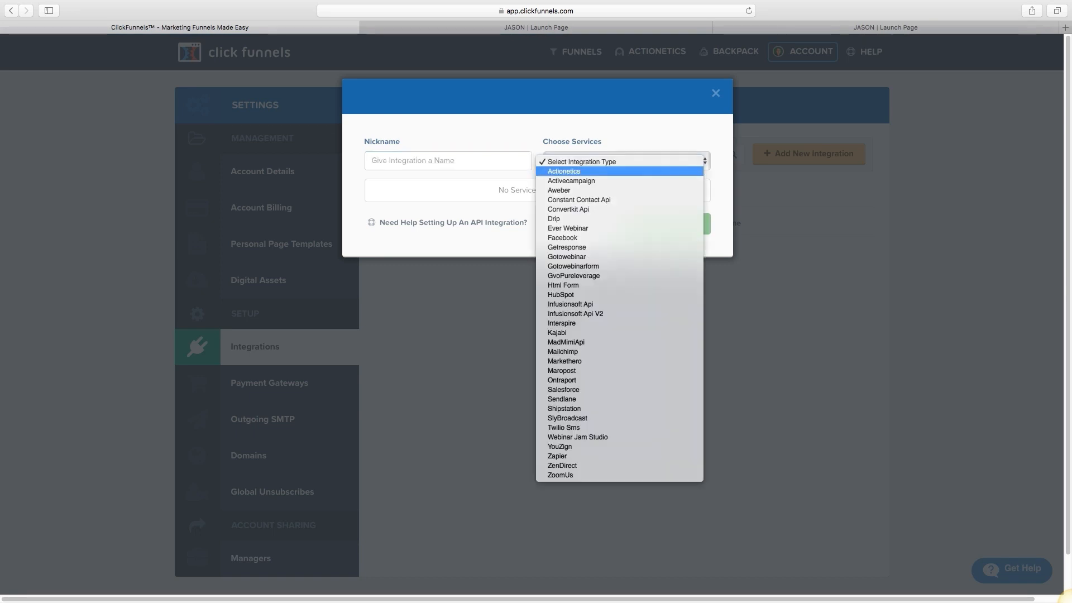
key("Return")
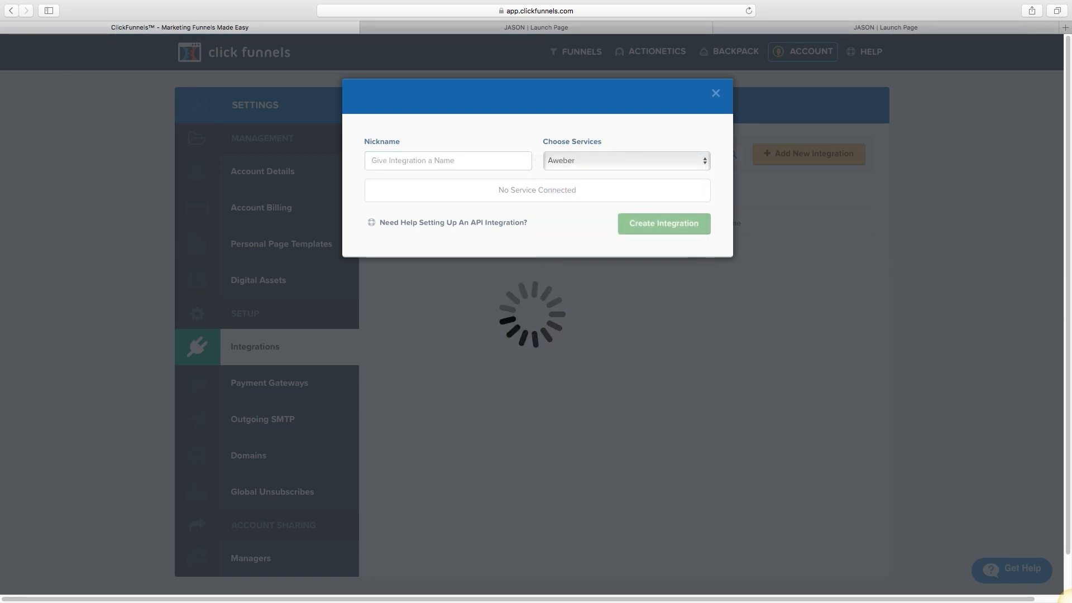
left_click(448, 161)
type("Awebe")
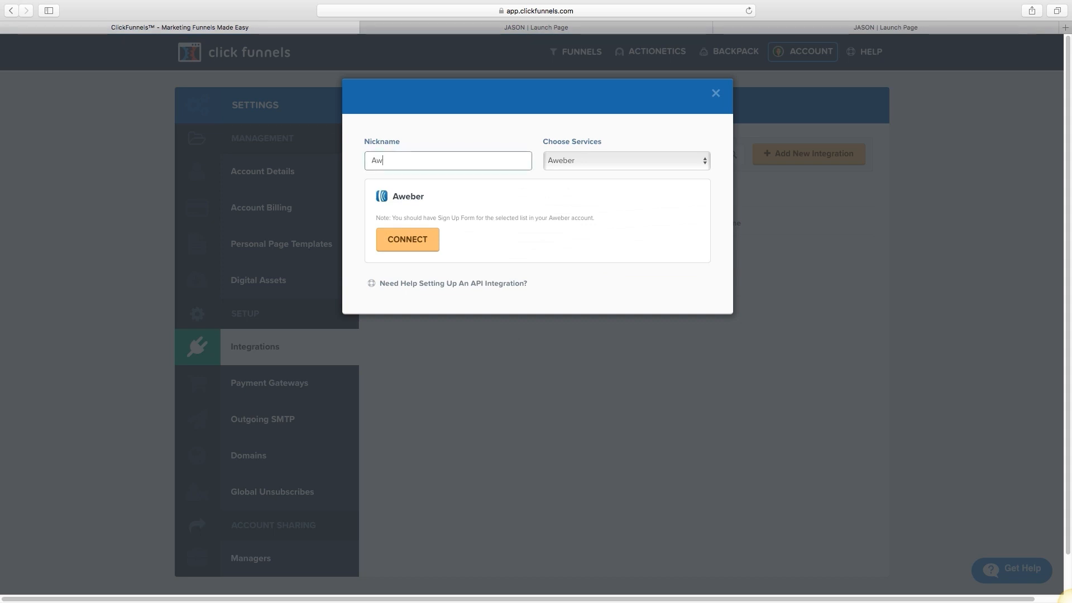
type("r ac")
key("BackSpace")
key("BackSpace")
type("account")
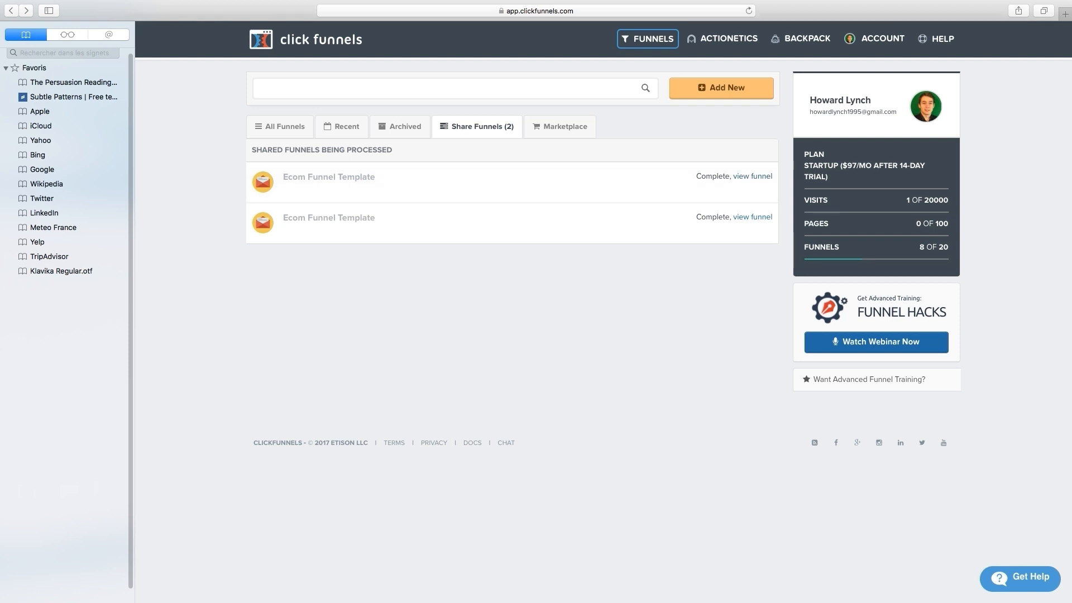
Step: Load the shared Ecom Funnel Template and open its sales page in the page editor
left_click_drag(251, 150, 392, 150)
left_click(393, 150)
key("super+r")
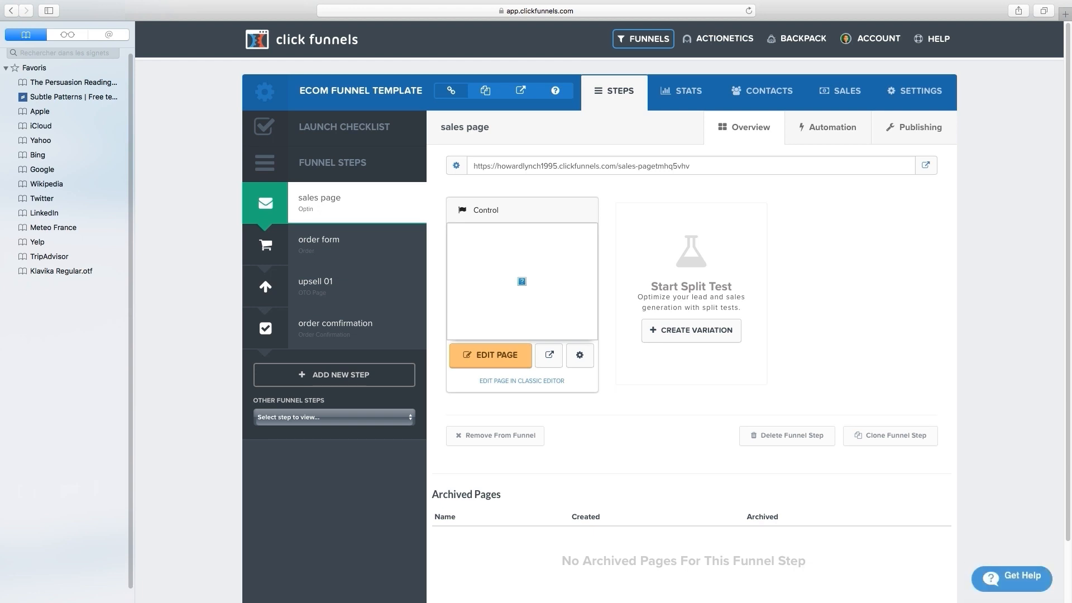
left_click(521, 357)
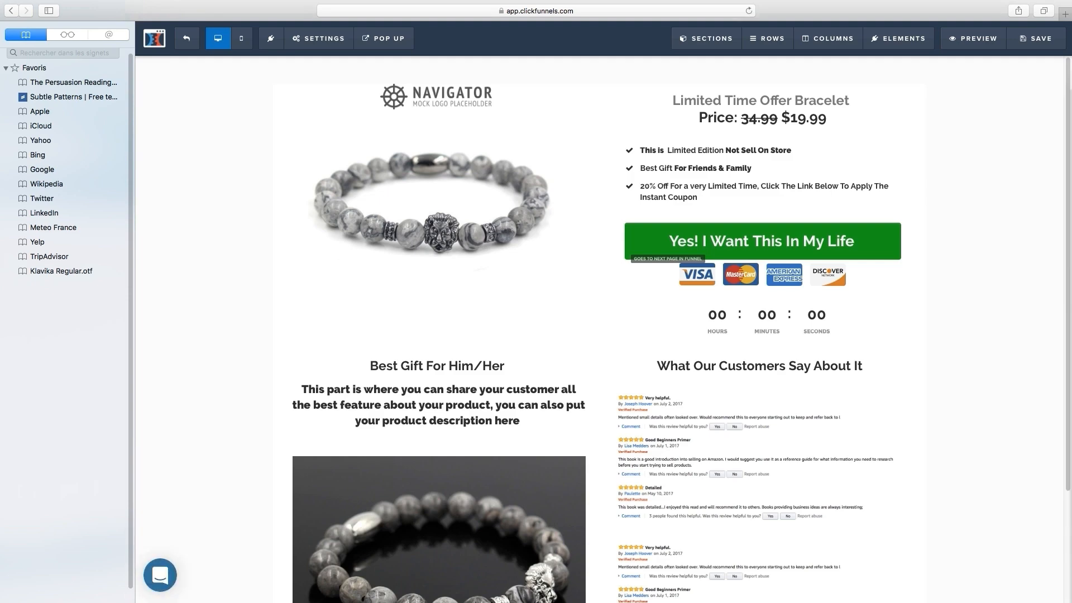
scroll(600, 329, "down", 3)
scroll(600, 329, "up", 3)
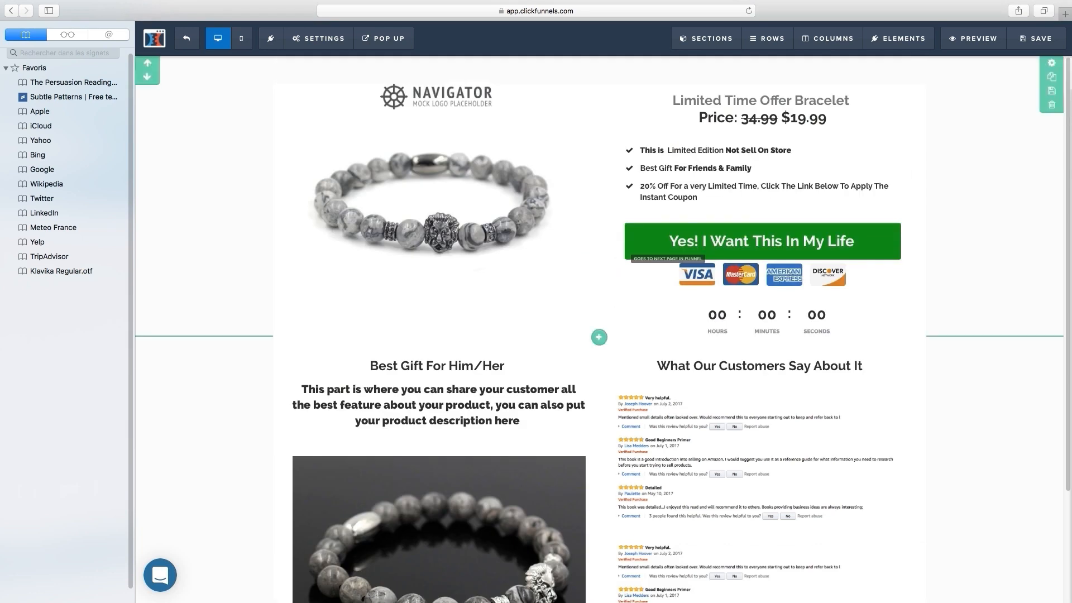
left_click(436, 207)
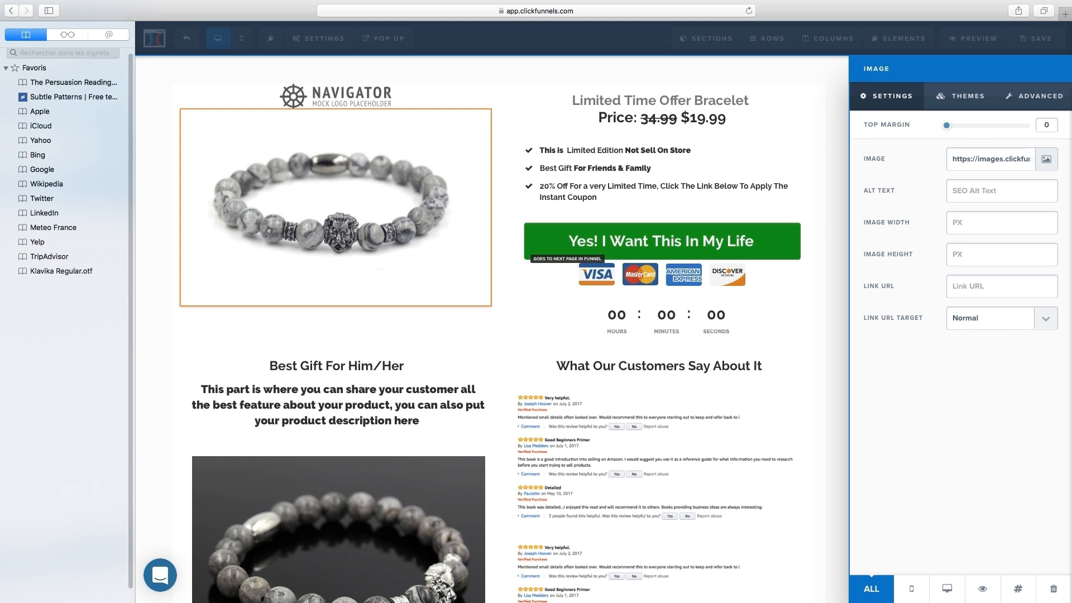
left_click(1046, 158)
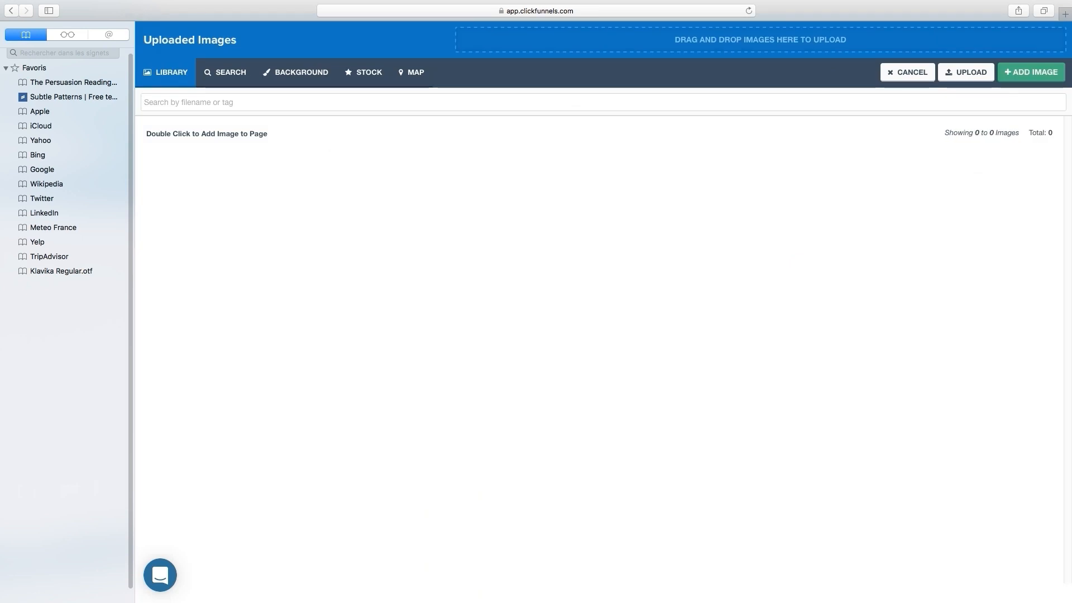
left_click(11, 11)
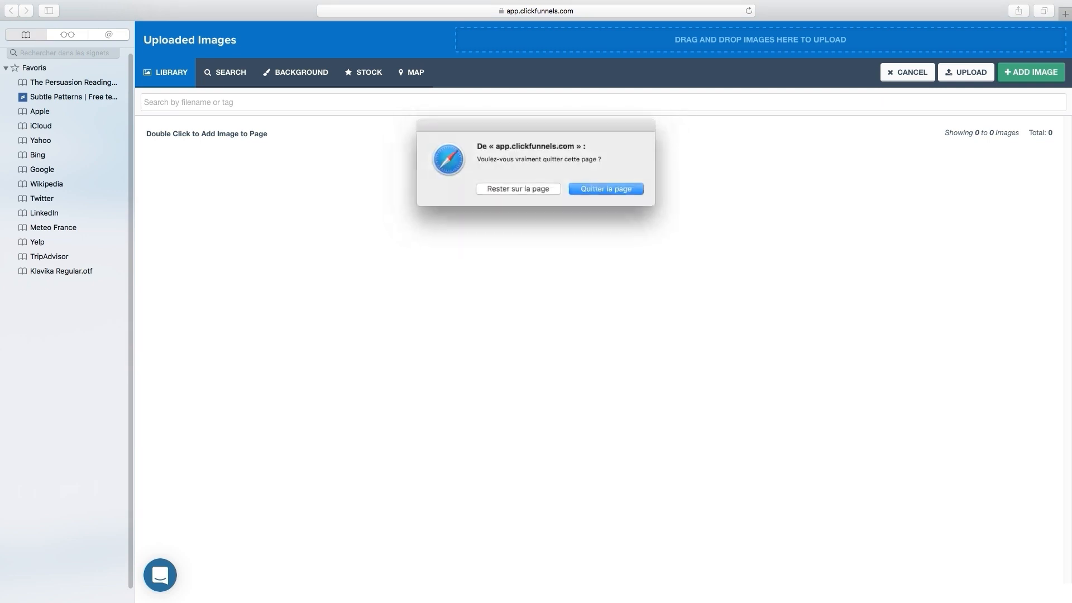
key("Return")
left_click(491, 356)
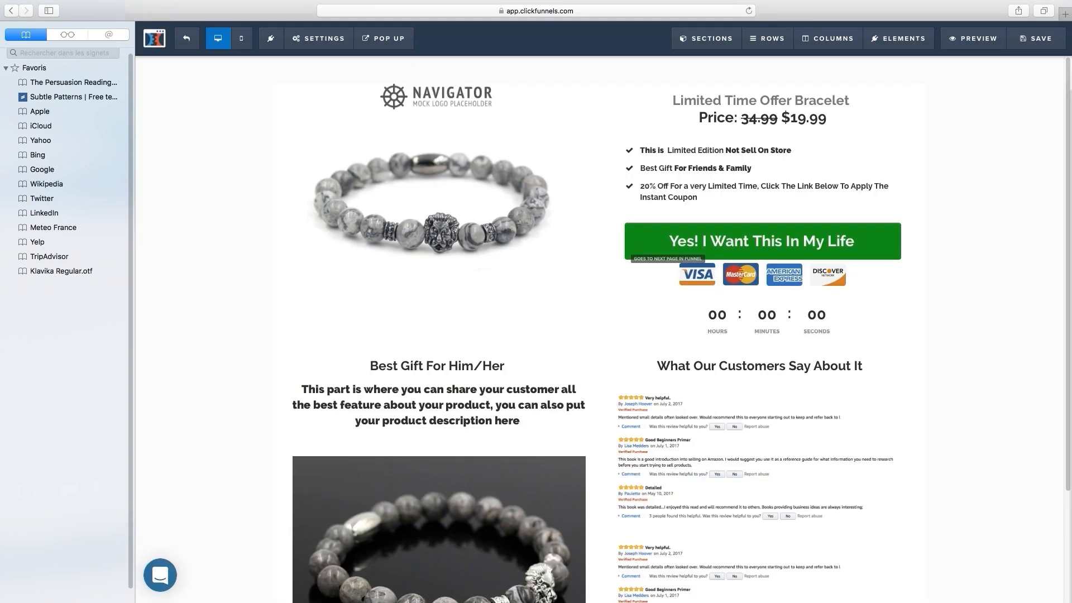
Step: Change the headline word 'Bracelet' to 'Mouse Pad' and save the sales page
left_click(781, 101)
double_click(811, 101)
type("n")
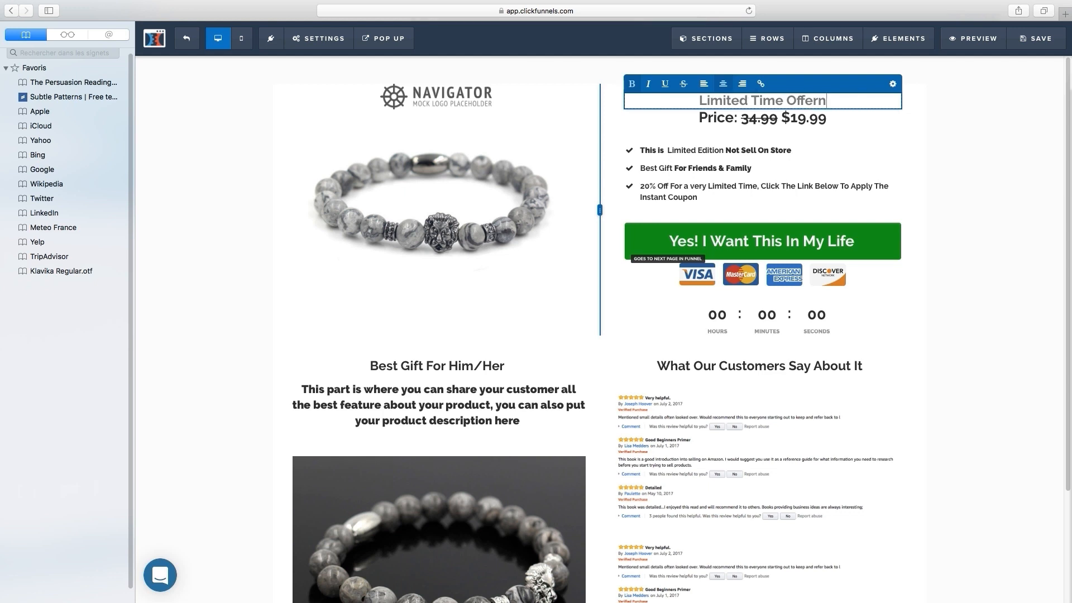
key("BackSpace")
type("Mous")
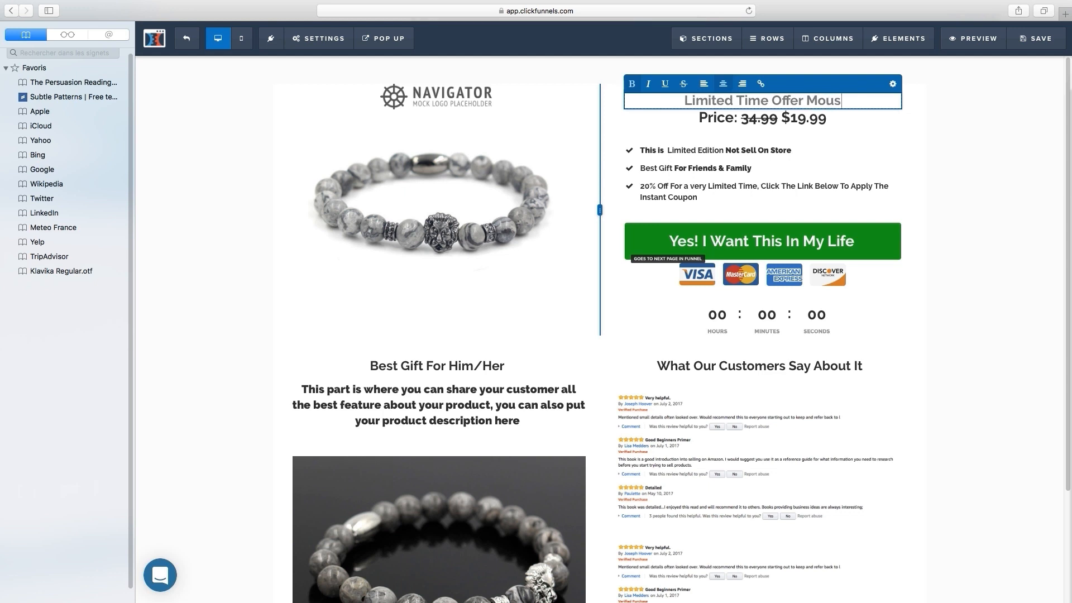
type("e Pa")
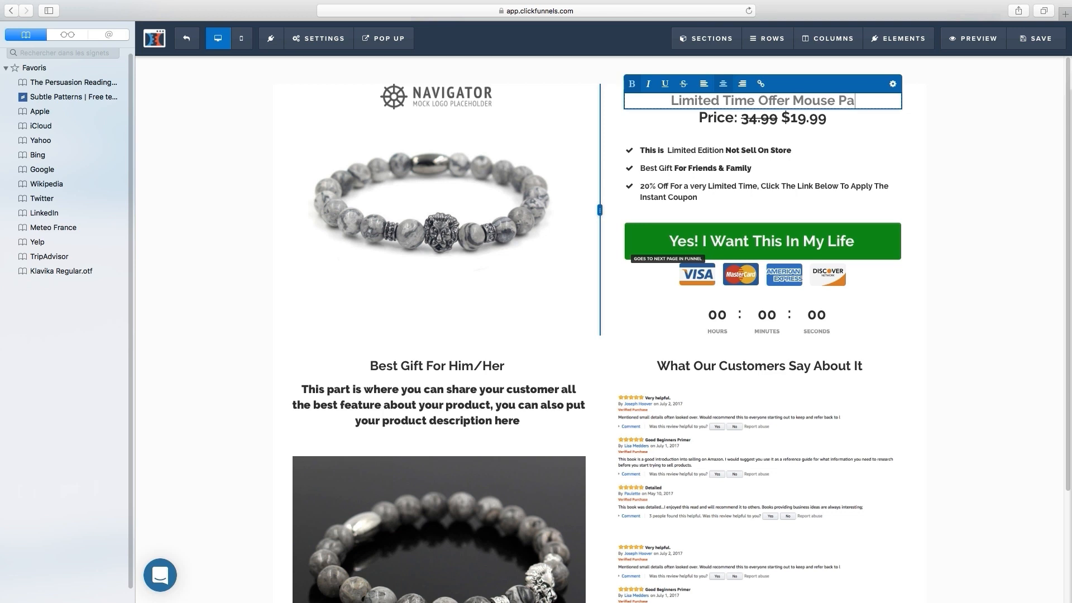
type("d")
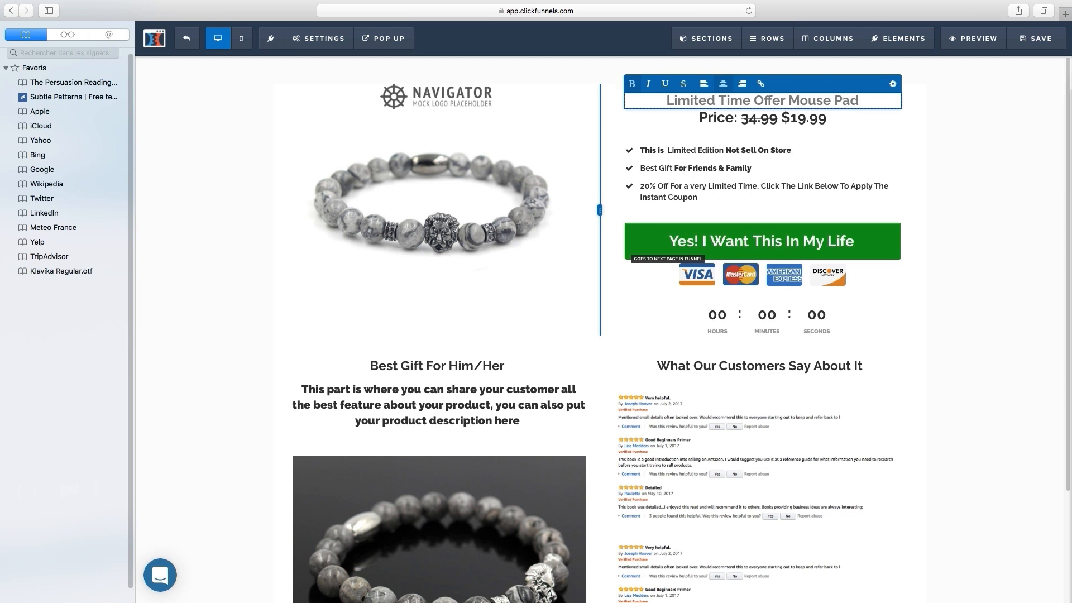
left_click(1035, 38)
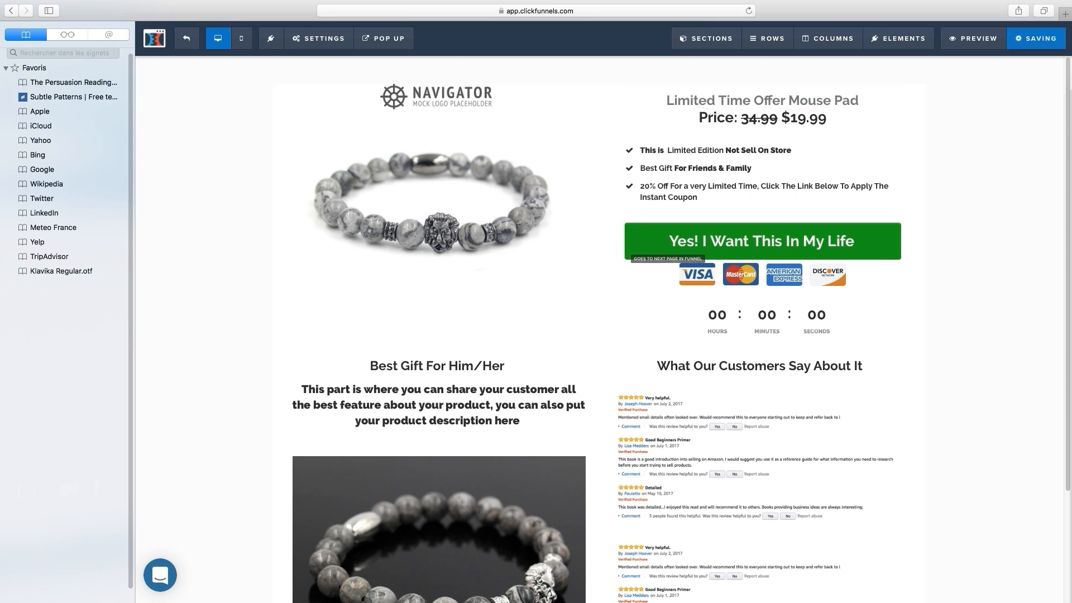
Step: Exit the editor to the funnel steps and open a new Safari tab
left_click(187, 38)
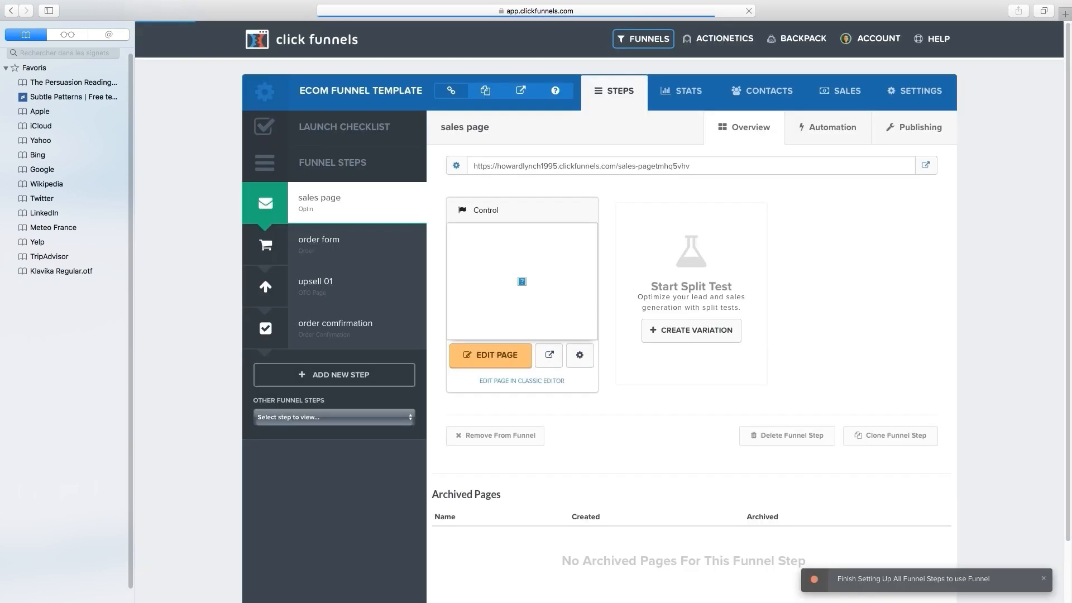
left_click_drag(692, 165, 456, 166)
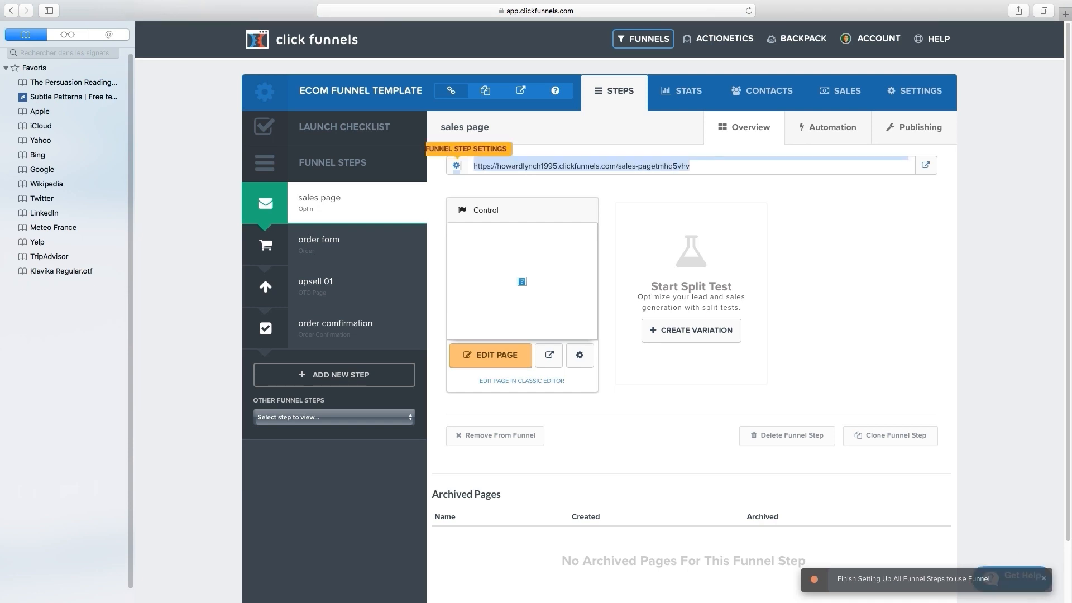
left_click(468, 180)
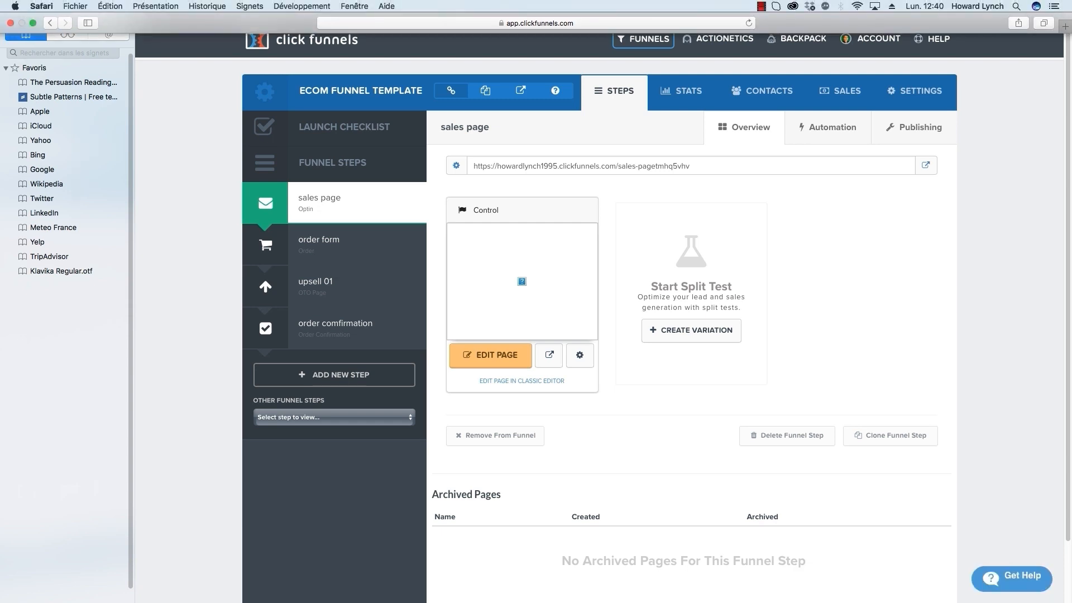
left_click(761, 7)
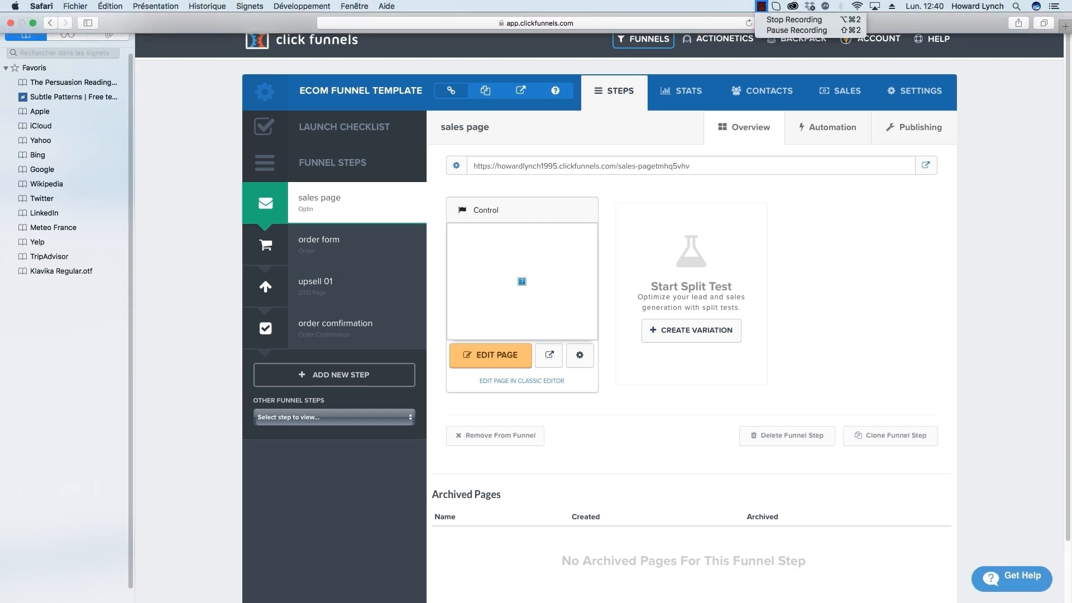
left_click(809, 34)
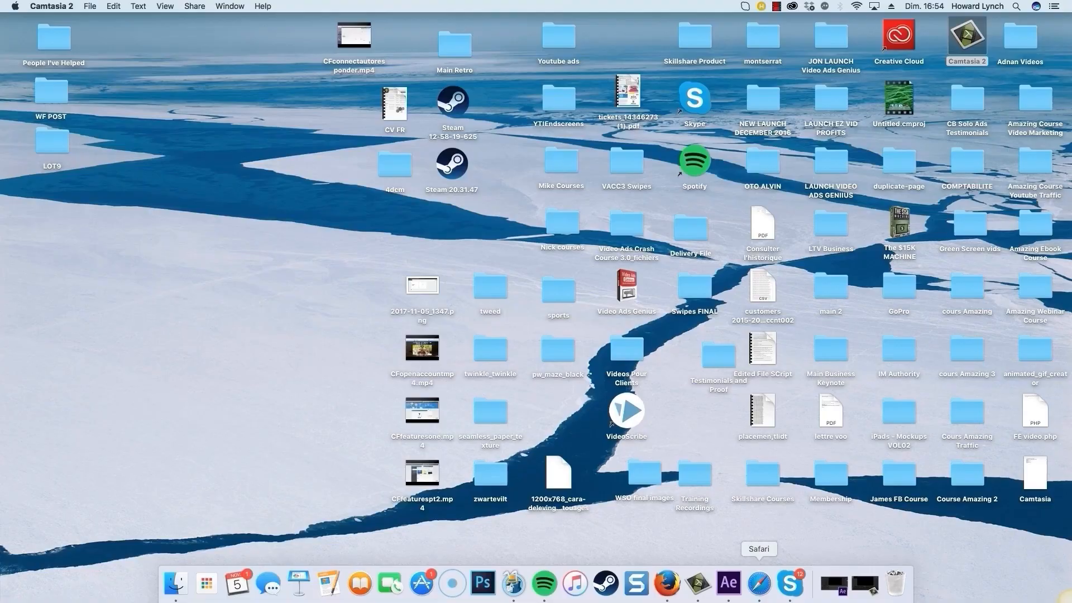
left_click(759, 584)
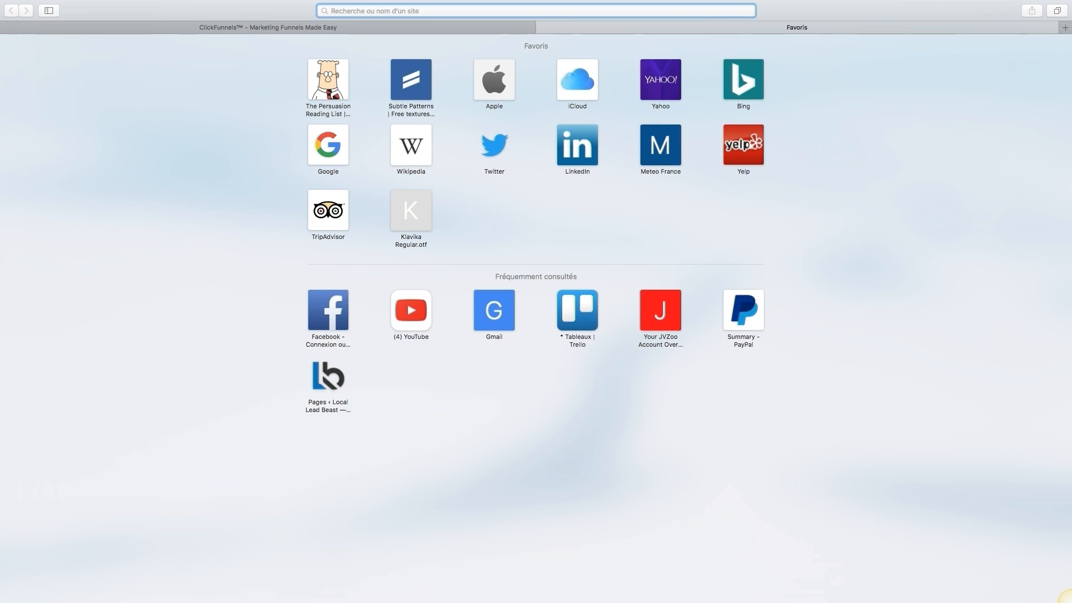
Step: Load the share link nicktsai.com/funnel01/ in Safari to queue another Ecom Funnel Template copy
type("nicktsai")
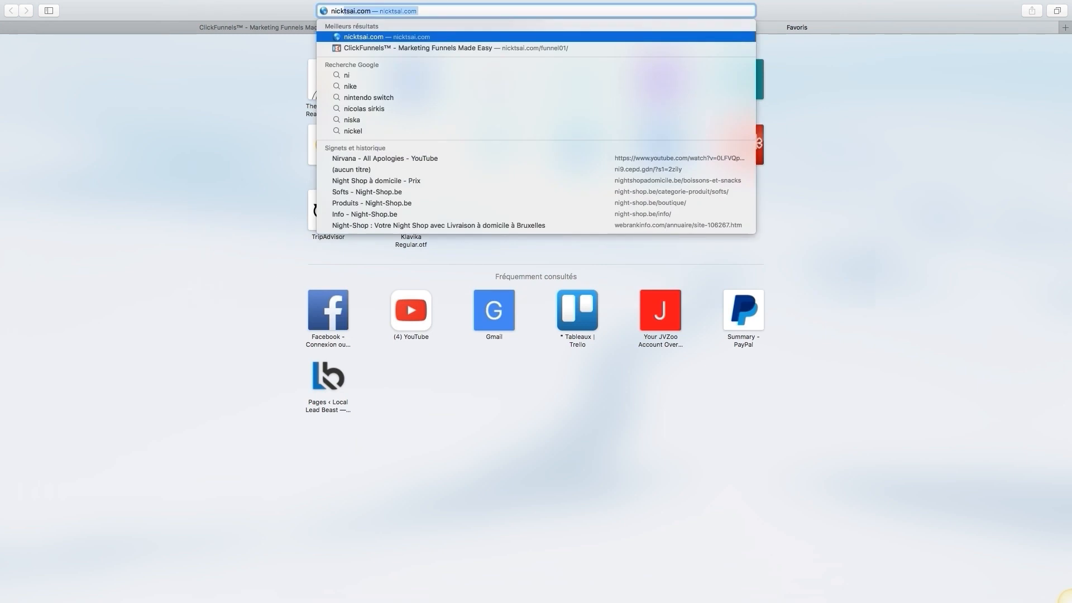
key("BackSpace")
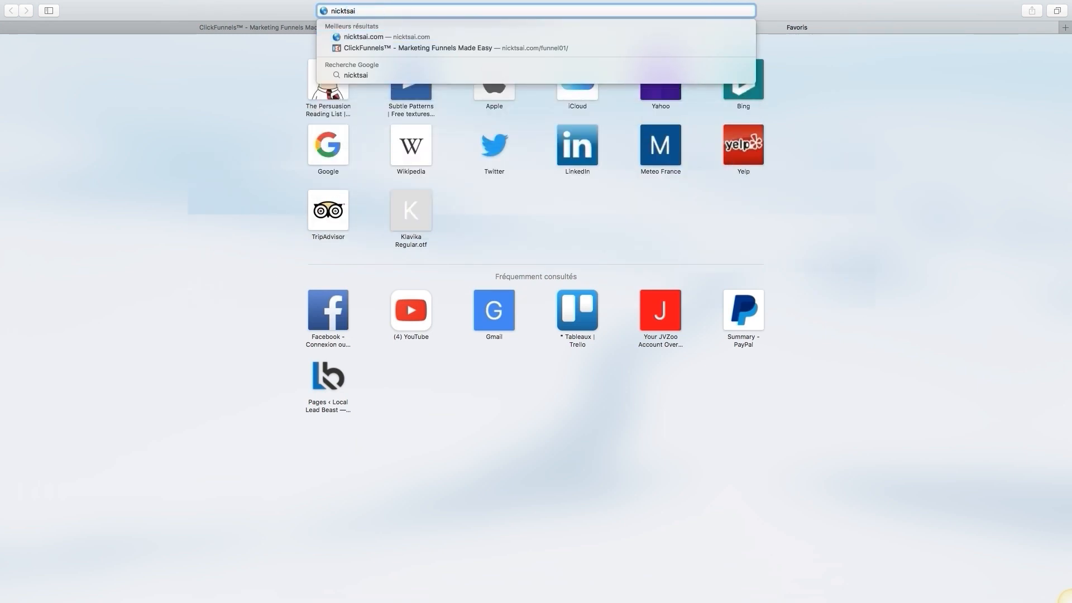
type(".com/")
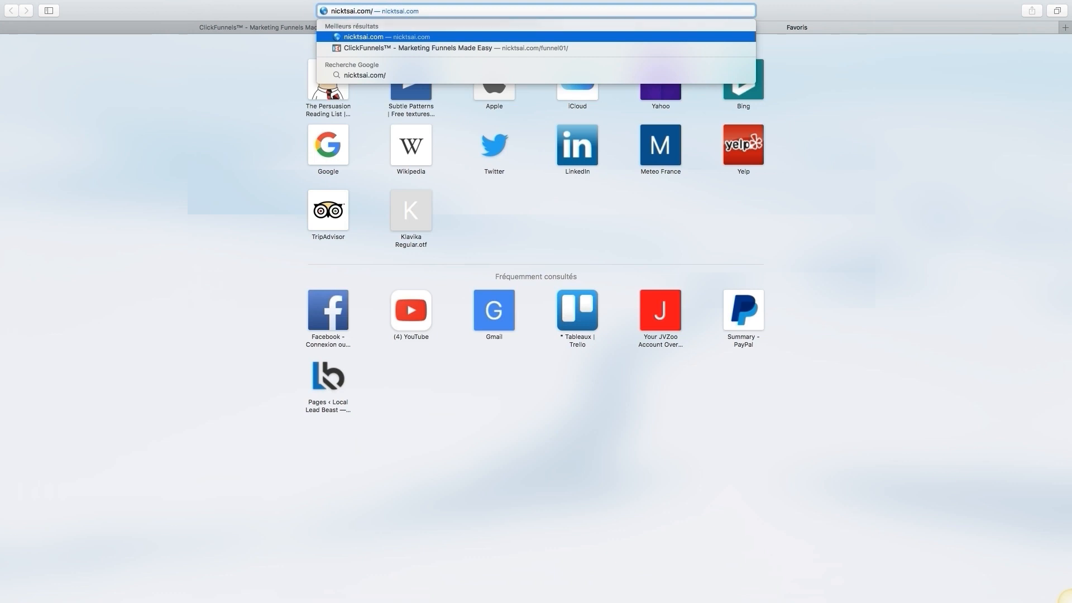
type("funnel")
type("01/")
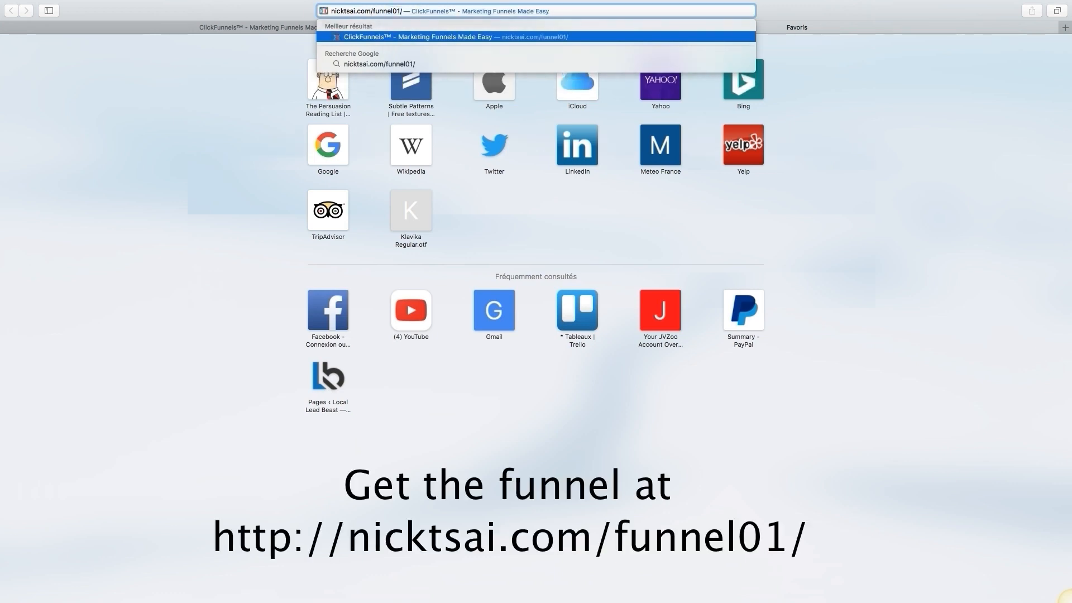
key("Return")
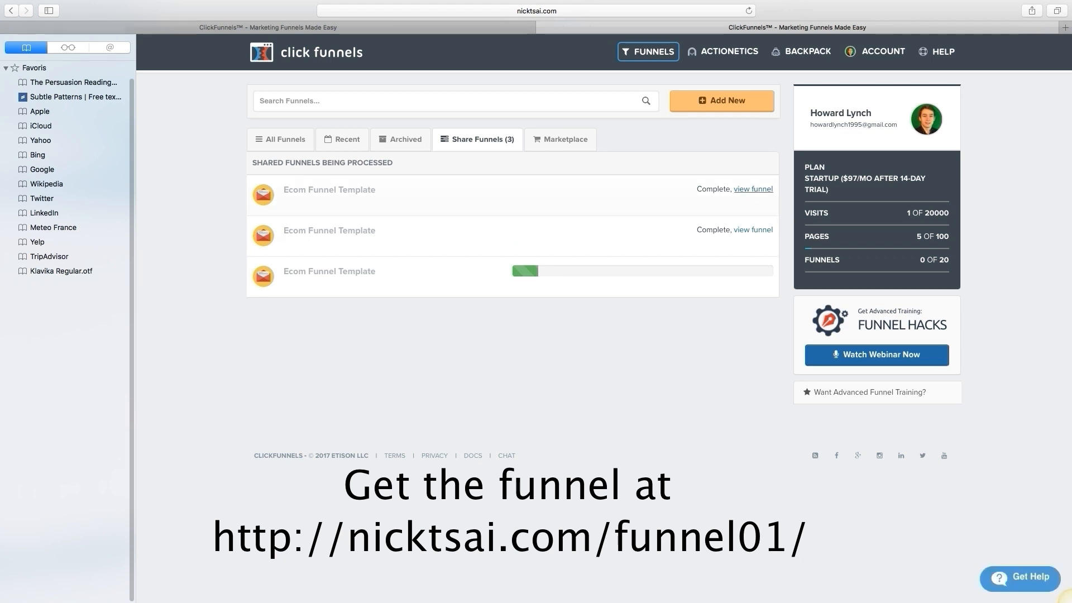
Step: View the first completed Ecom Funnel Template copy and hide the bookmarks sidebar
left_click(753, 189)
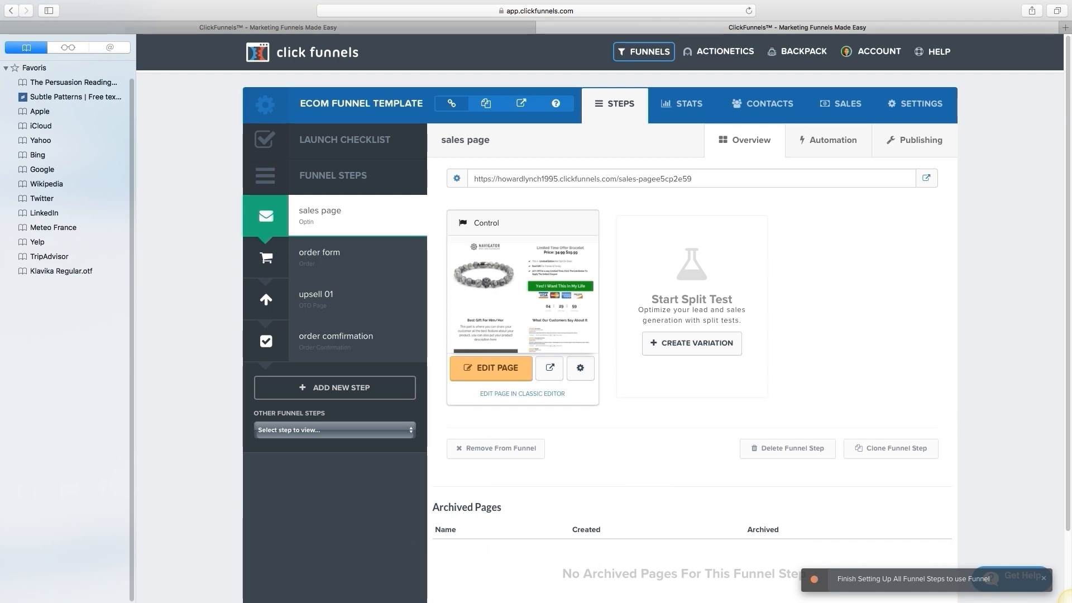
left_click_drag(137, 318, 134, 318)
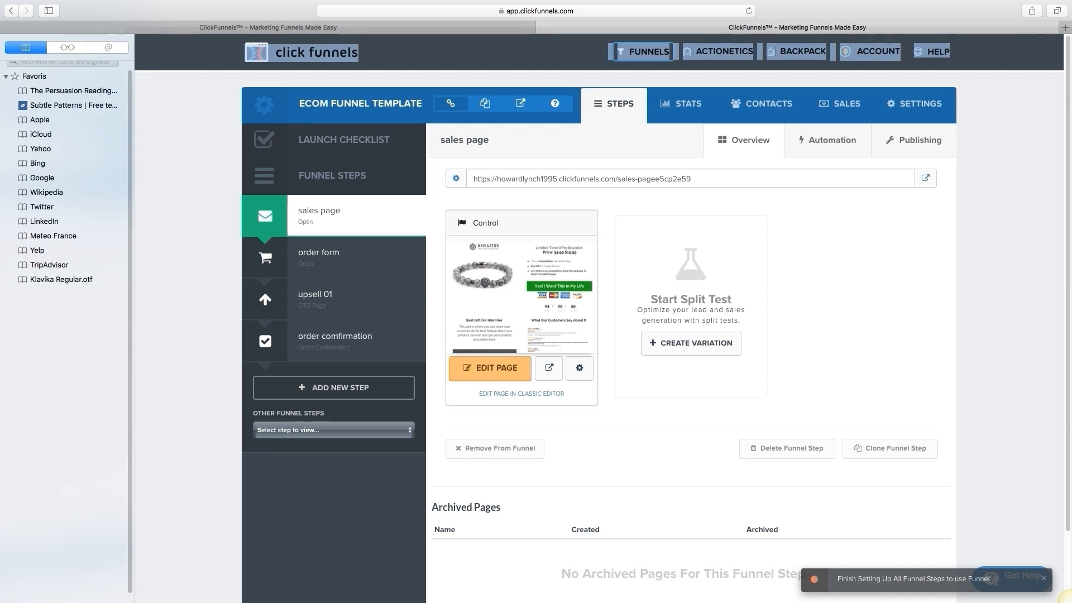
left_click(48, 11)
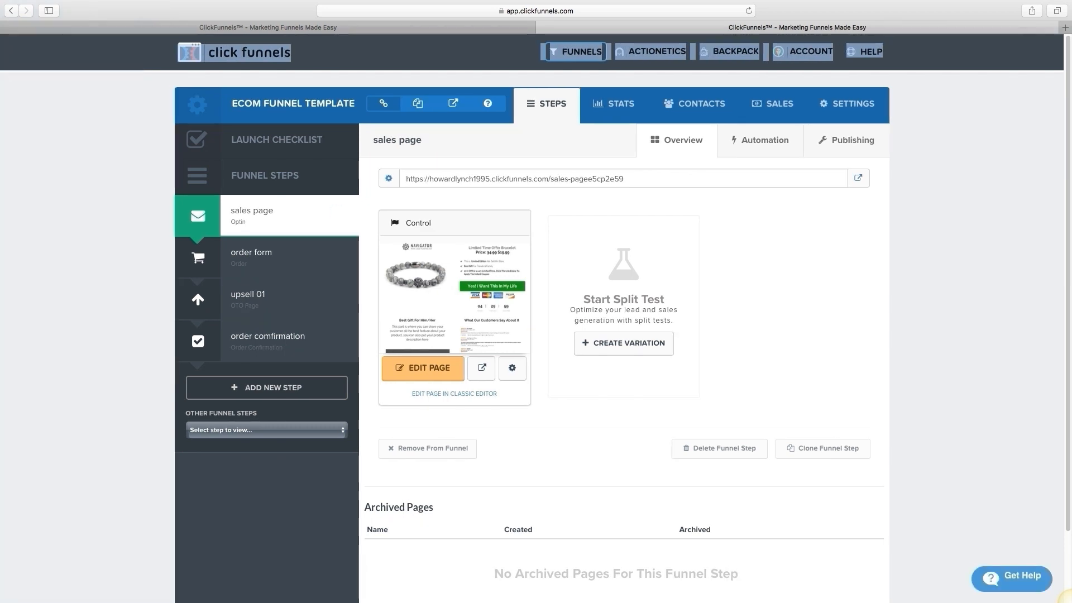
left_click(88, 117)
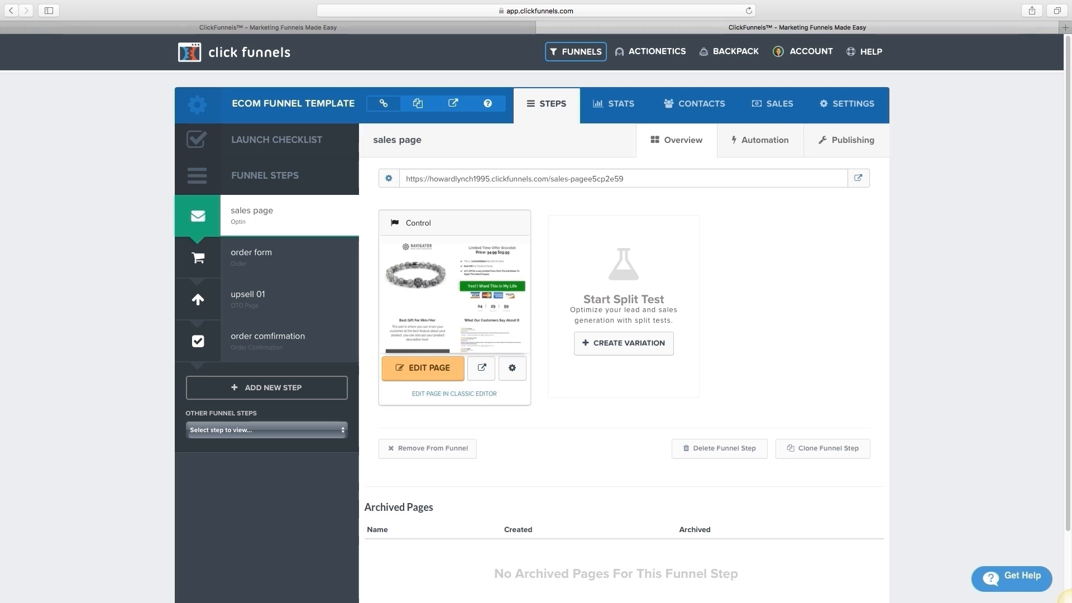
left_click(514, 178)
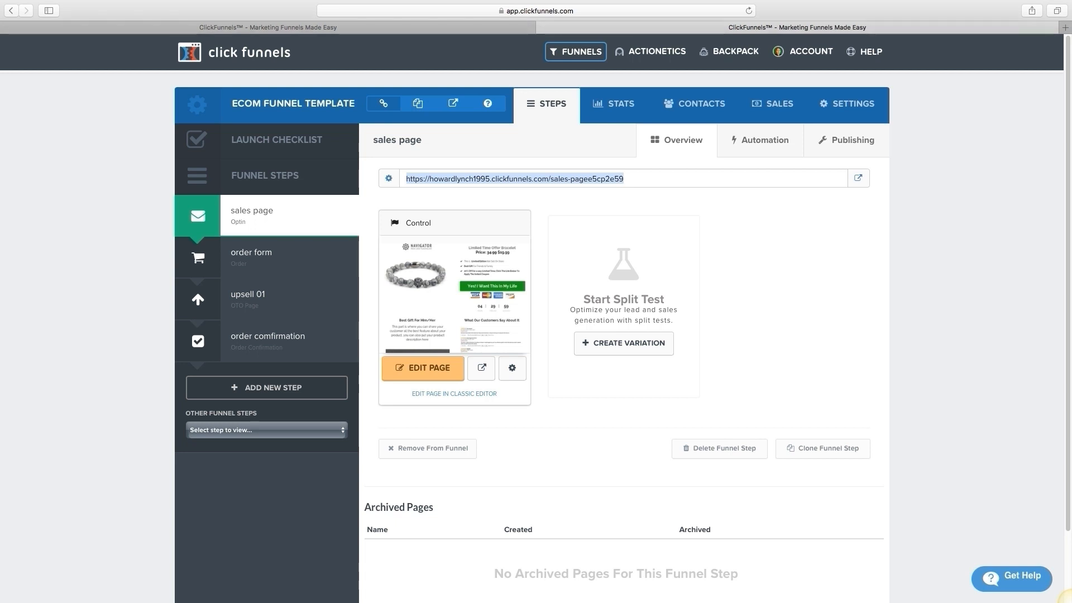
left_click(423, 369)
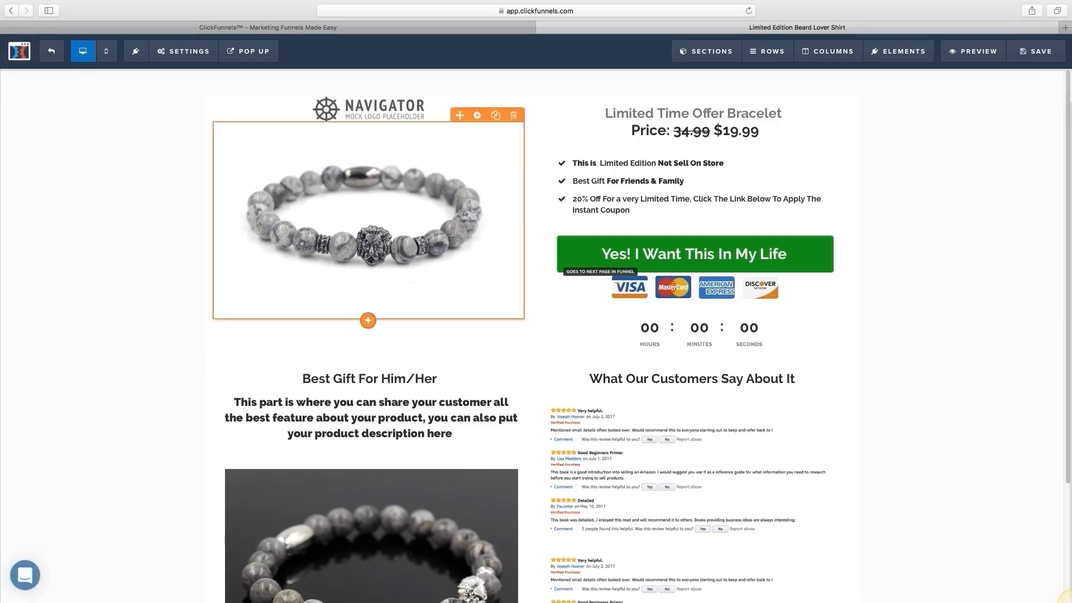
scroll(536, 335, "down", 3)
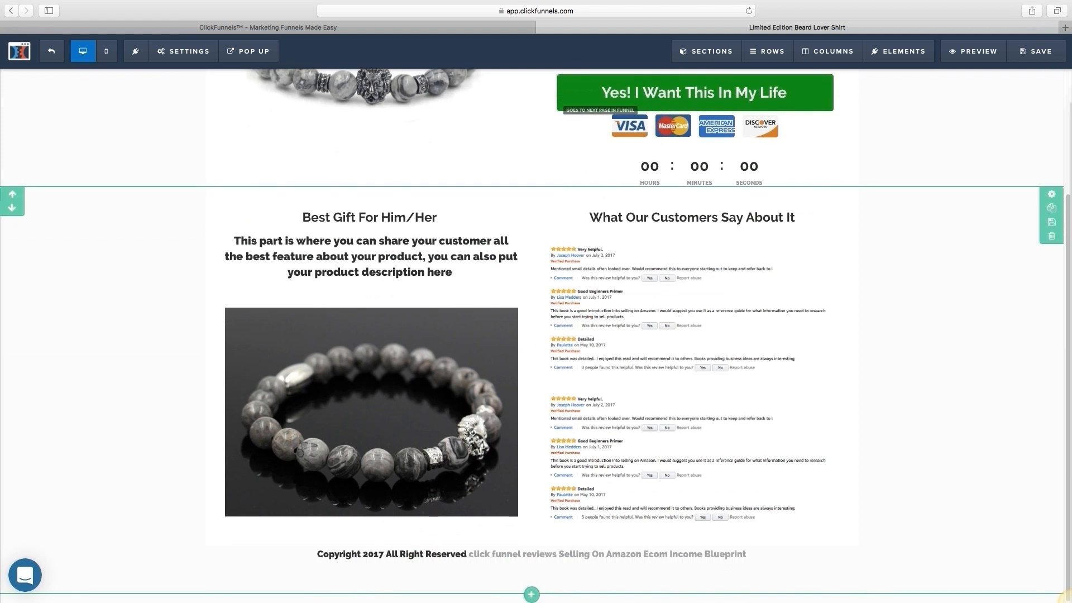
scroll(535, 334, "up", 3)
scroll(536, 335, "down", 3)
scroll(536, 335, "up", 3)
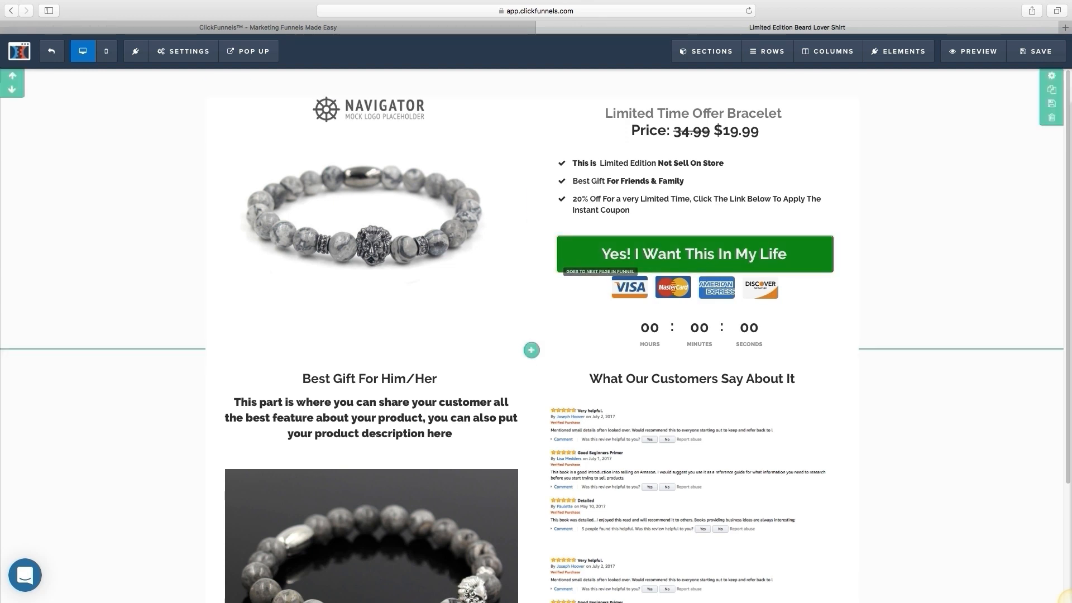
scroll(536, 335, "down", 3)
scroll(536, 335, "up", 3)
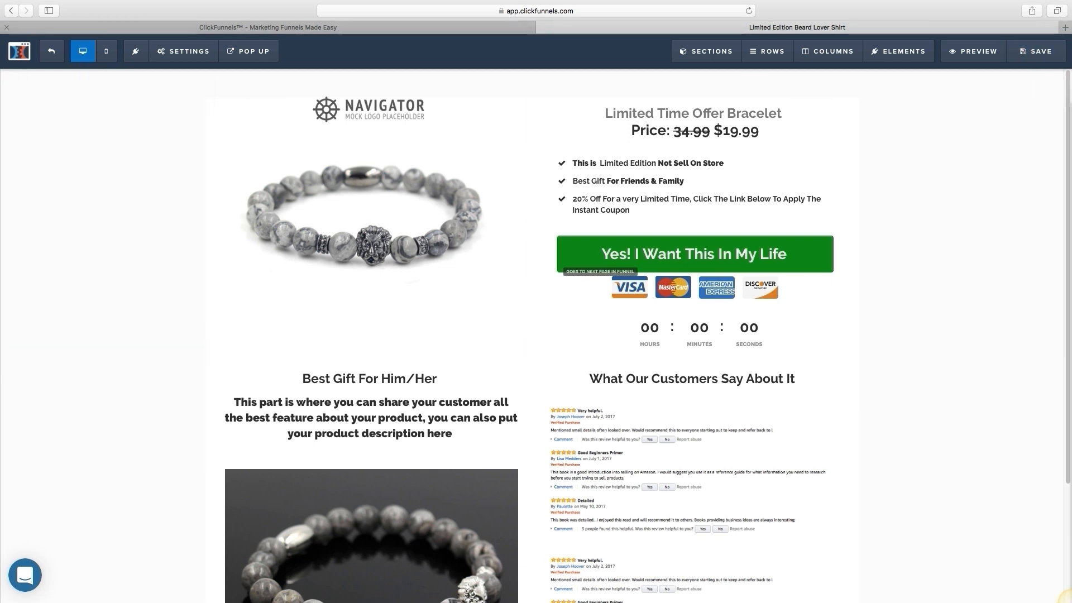
scroll(536, 335, "down", 5)
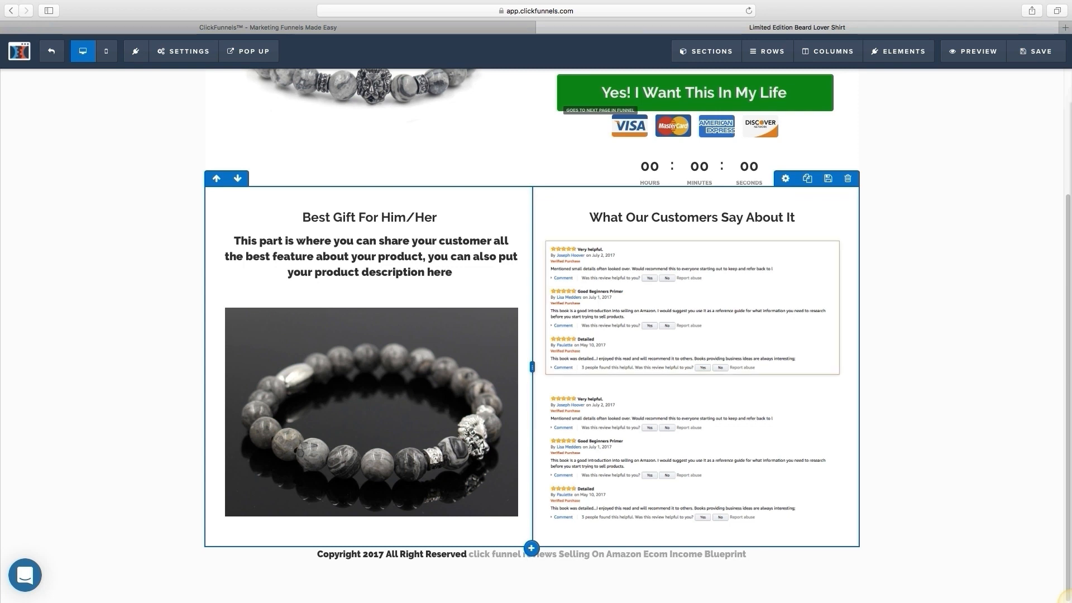
scroll(536, 335, "up", 5)
scroll(536, 335, "down", 5)
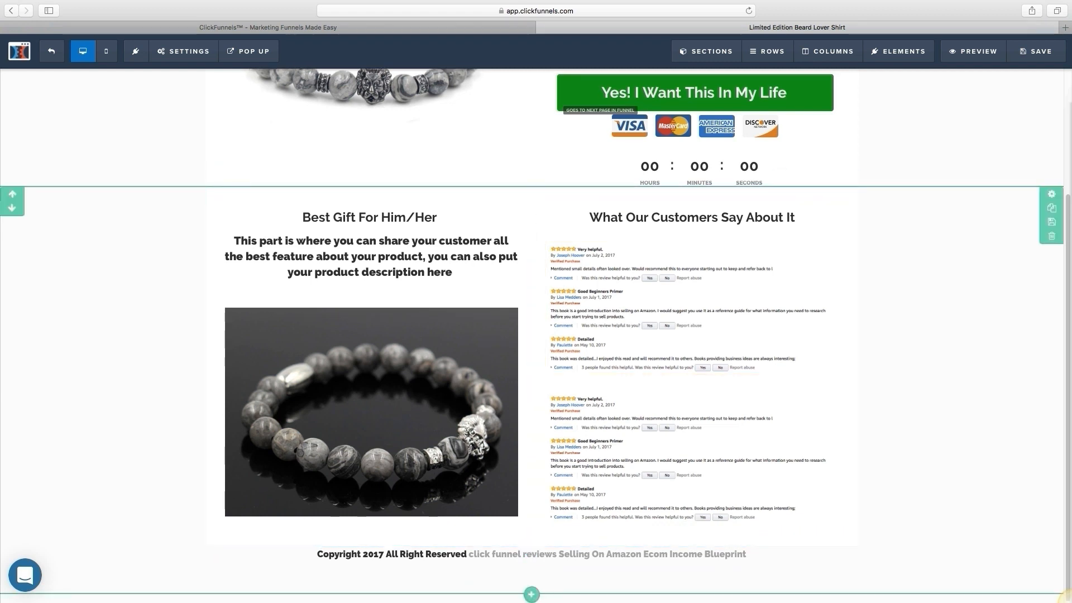
scroll(536, 335, "up", 3)
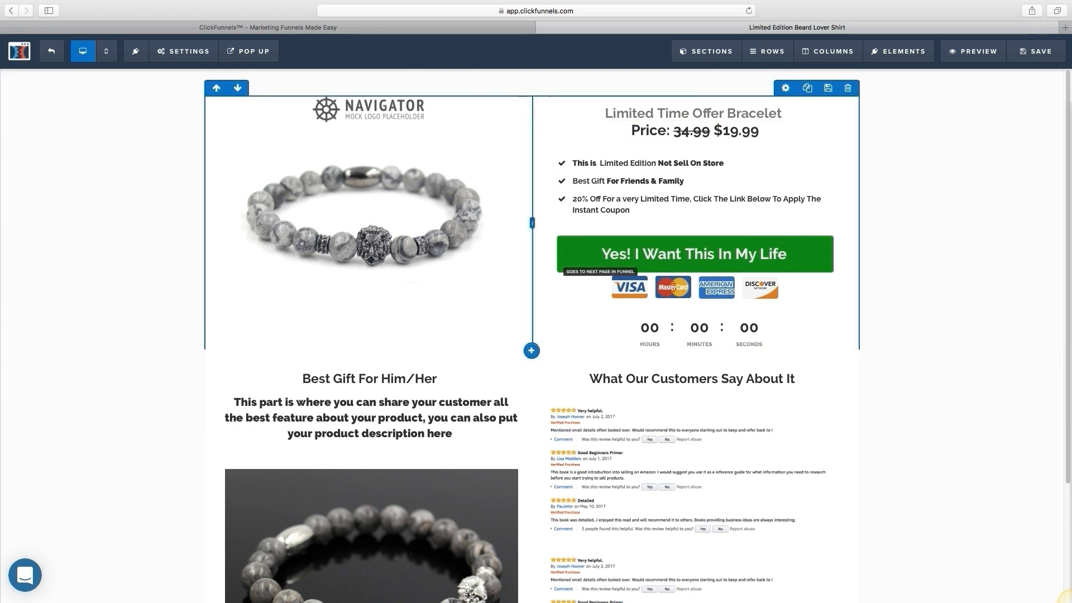
scroll(536, 335, "down", 3)
scroll(536, 335, "up", 3)
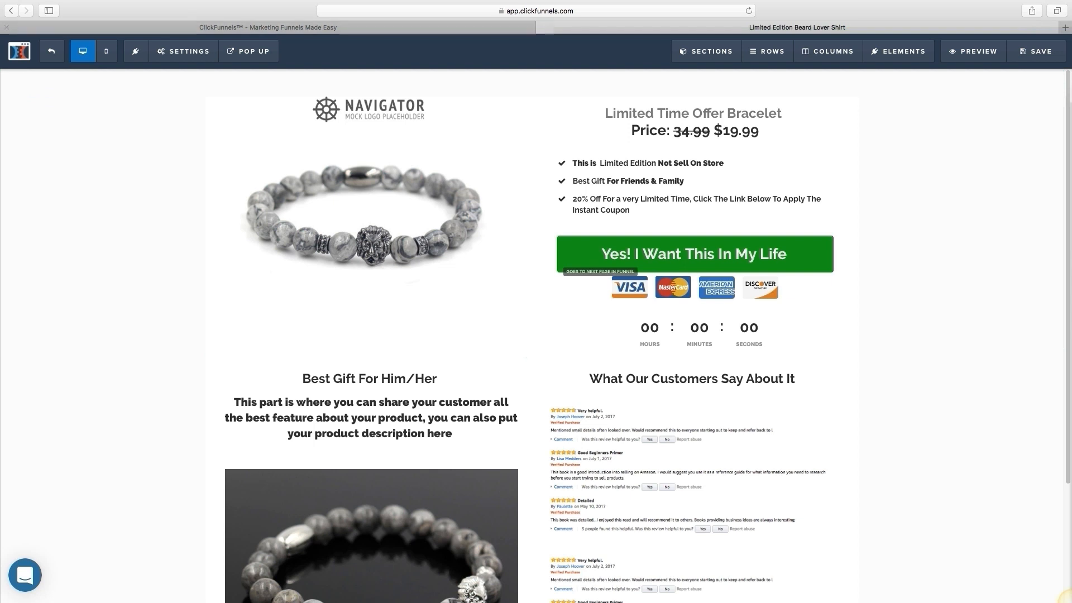
left_click(11, 11)
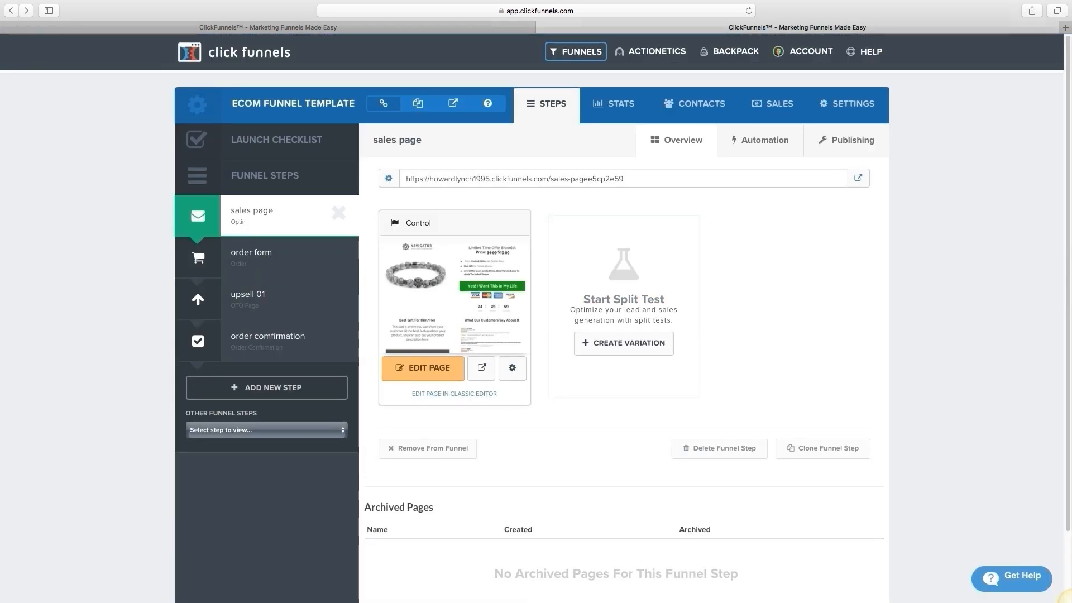
Step: Open the order form step and review its shipping-and-billing checkout page in the editor
left_click(251, 253)
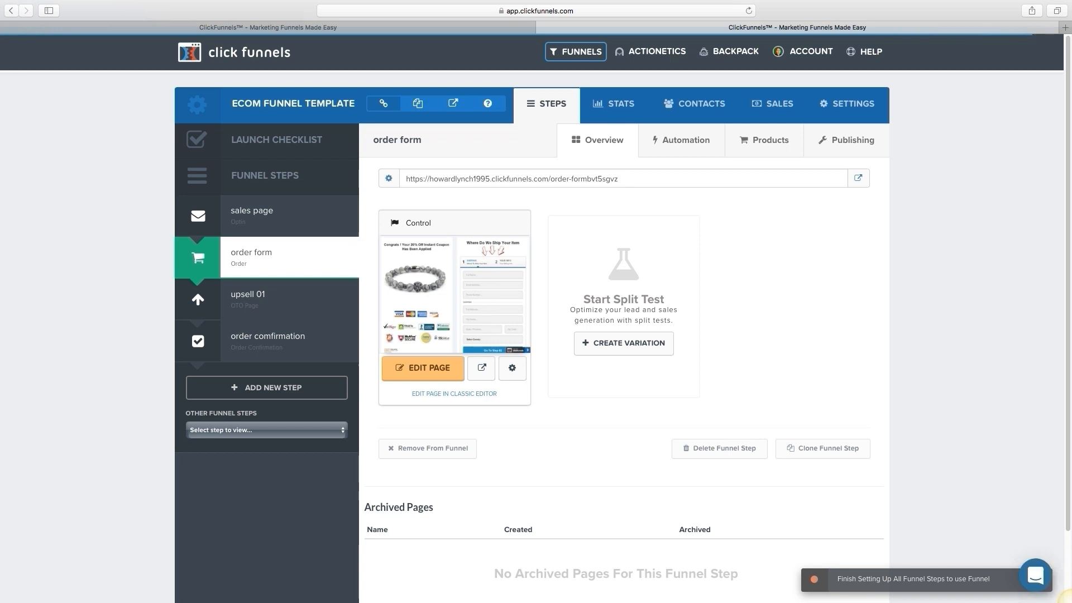
left_click(423, 369)
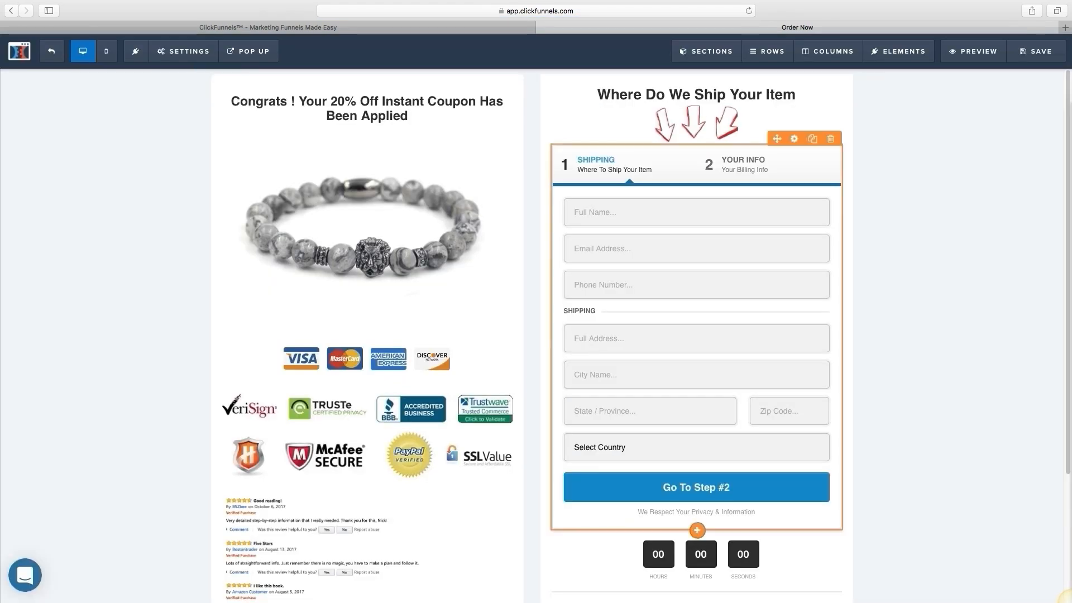
scroll(536, 335, "down", 5)
scroll(536, 335, "up", 5)
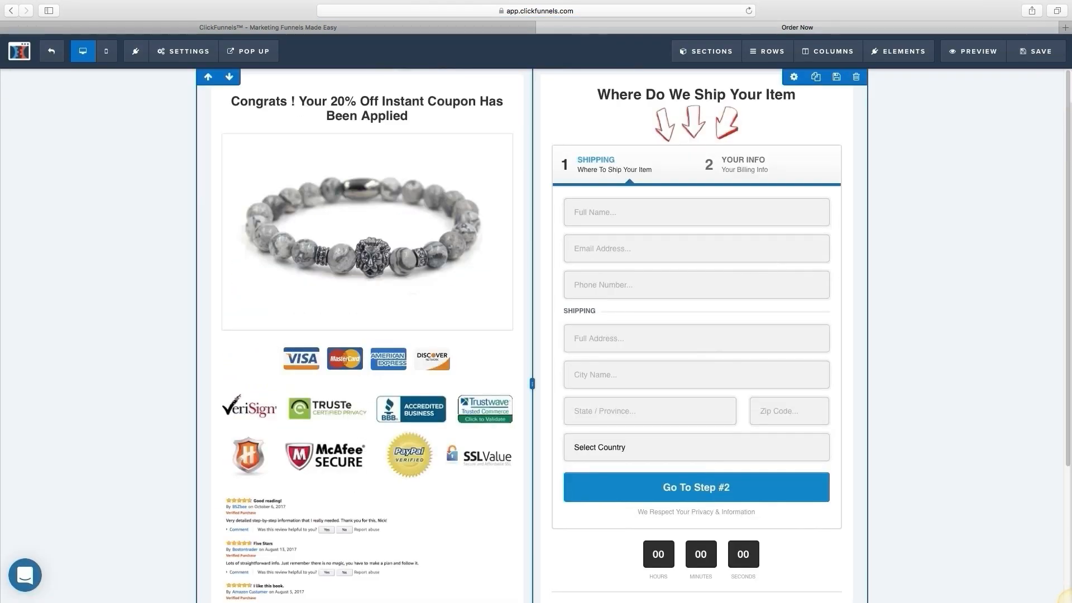
scroll(536, 335, "down", 3)
scroll(536, 335, "up", 3)
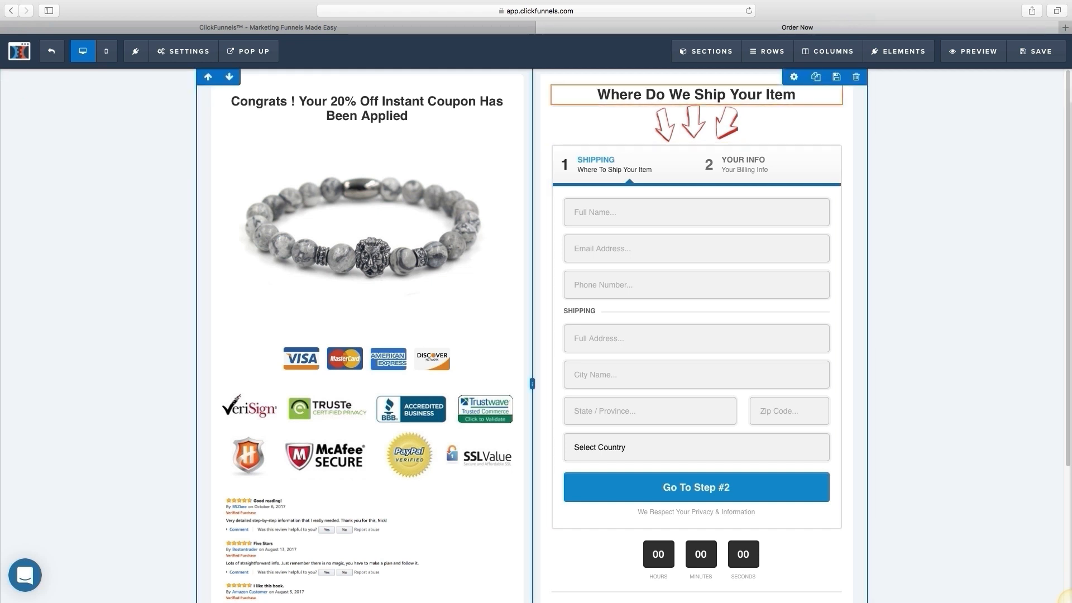
scroll(532, 335, "down", 5)
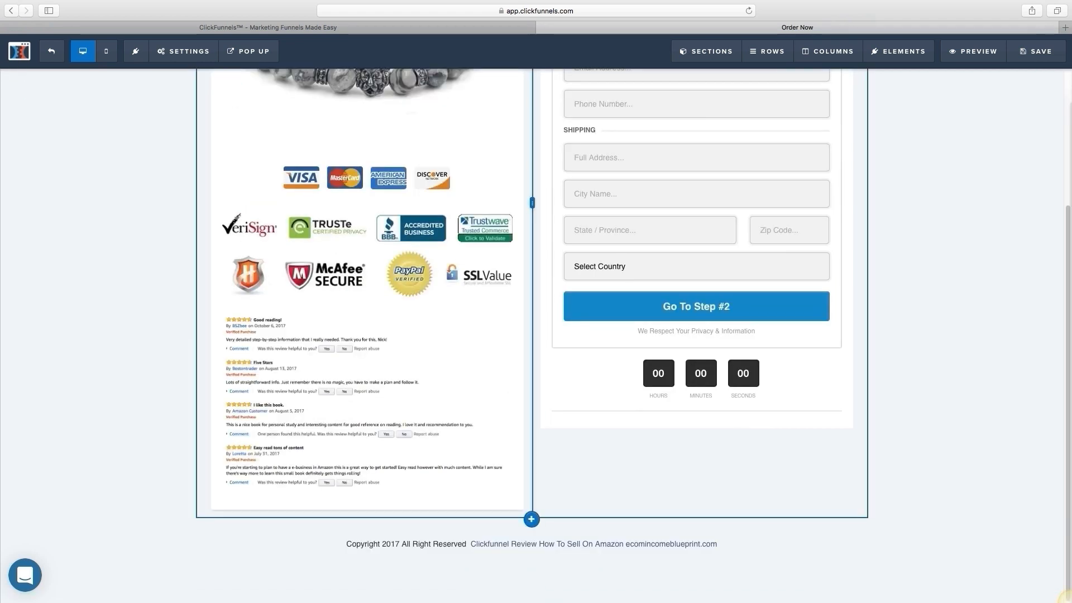
scroll(532, 334, "up", 5)
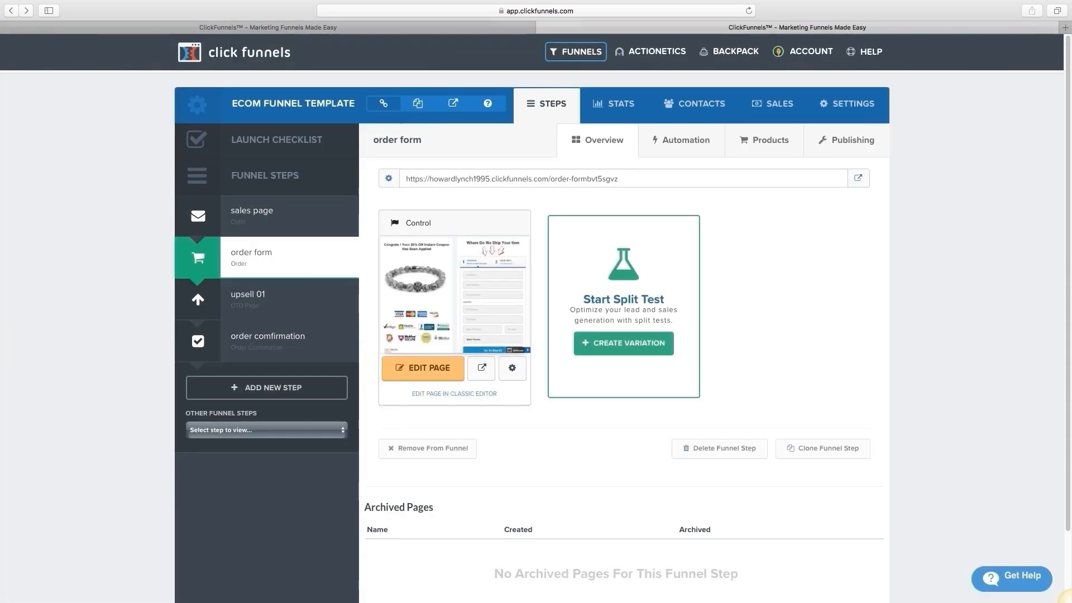
Step: Review the upsell 01 page in the editor, then return to the funnel steps overview
left_click(279, 298)
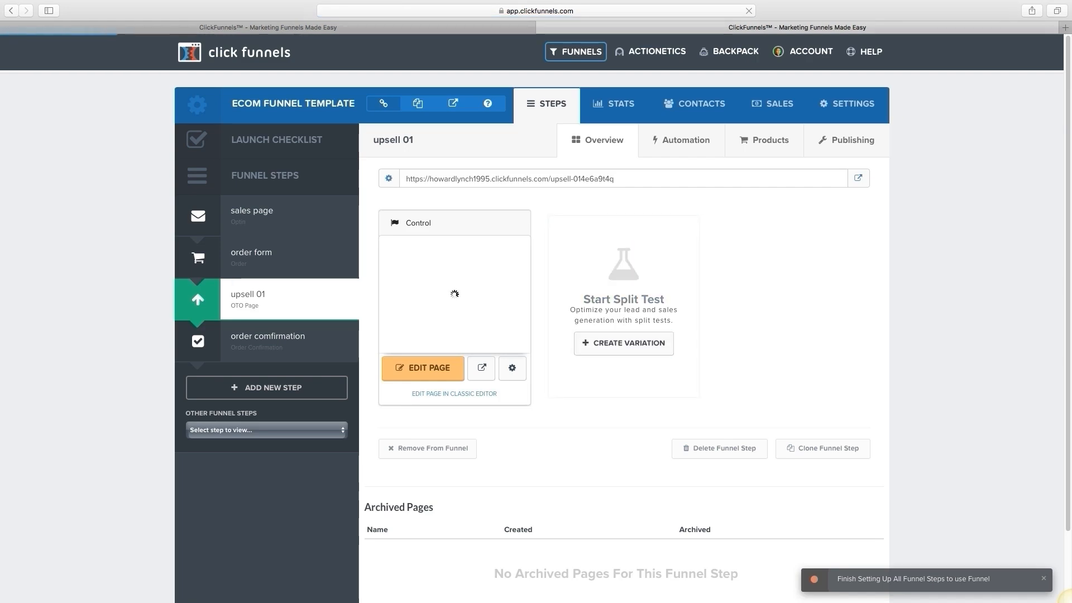
left_click(422, 368)
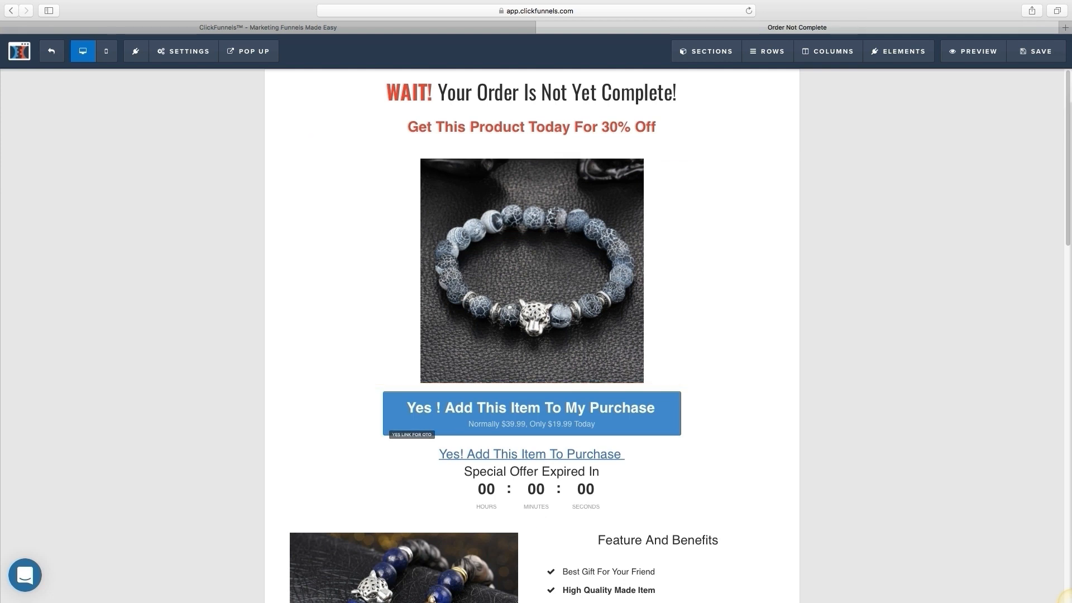
scroll(531, 335, "down", 6)
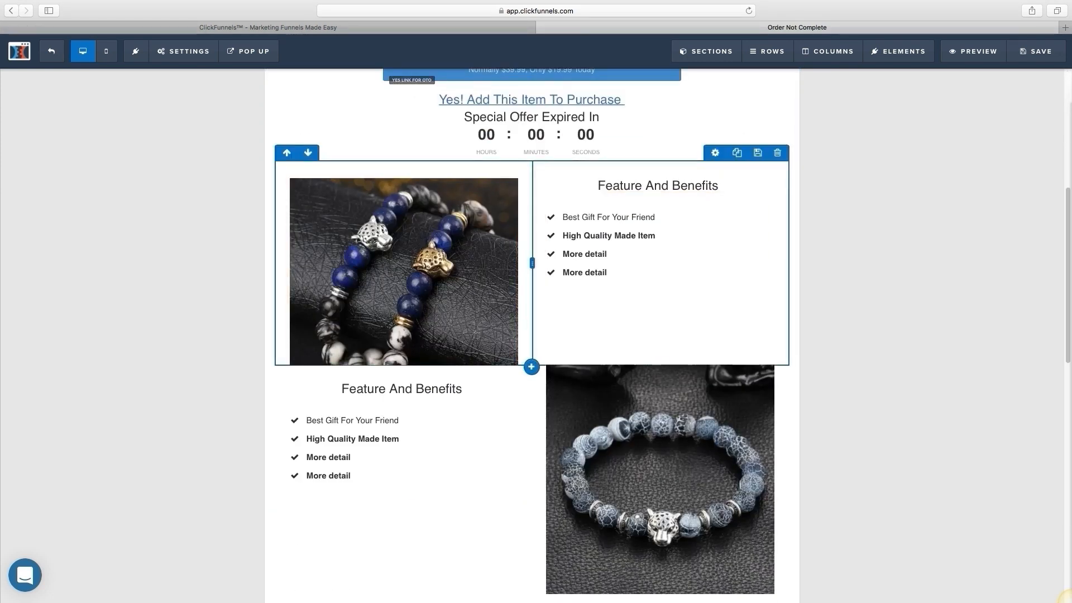
scroll(531, 335, "down", 10)
scroll(531, 334, "up", 15)
scroll(532, 335, "up", 1)
scroll(531, 335, "down", 6)
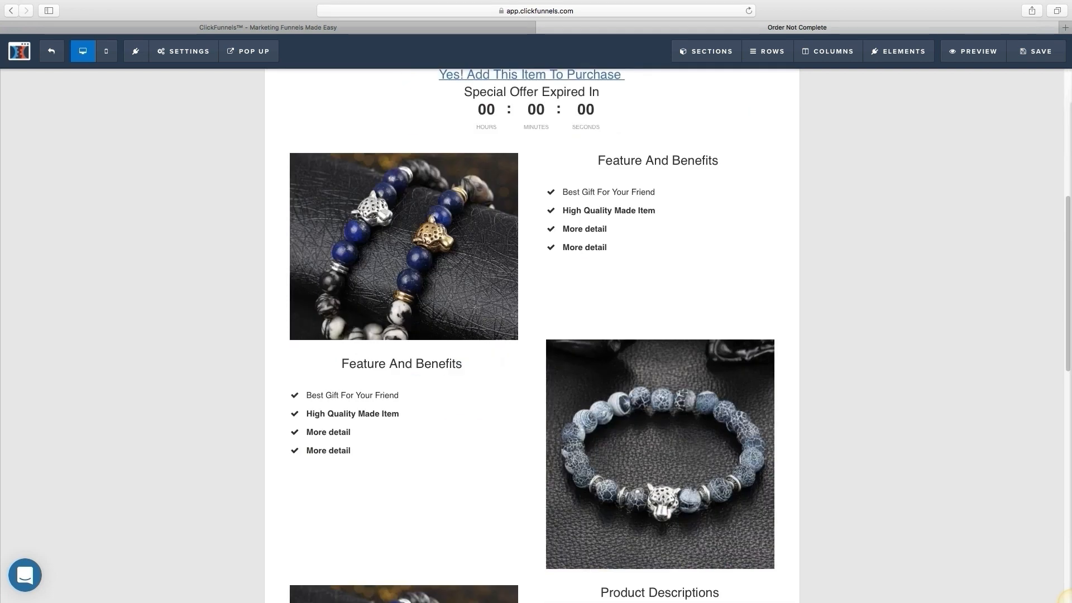
scroll(531, 335, "up", 6)
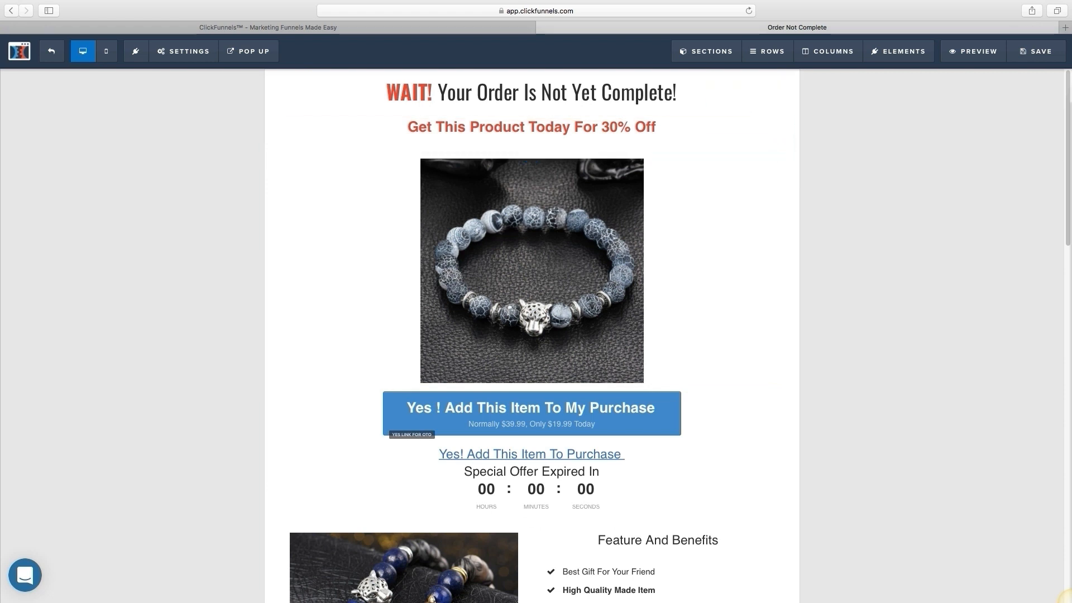
scroll(531, 335, "down", 4)
scroll(531, 335, "down", 15)
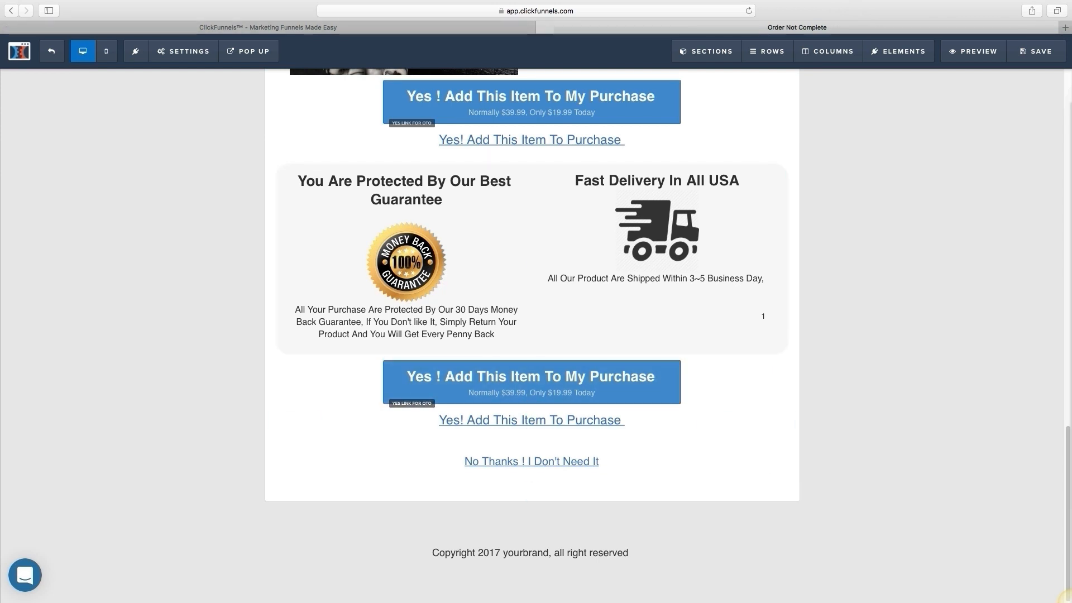
left_click(11, 11)
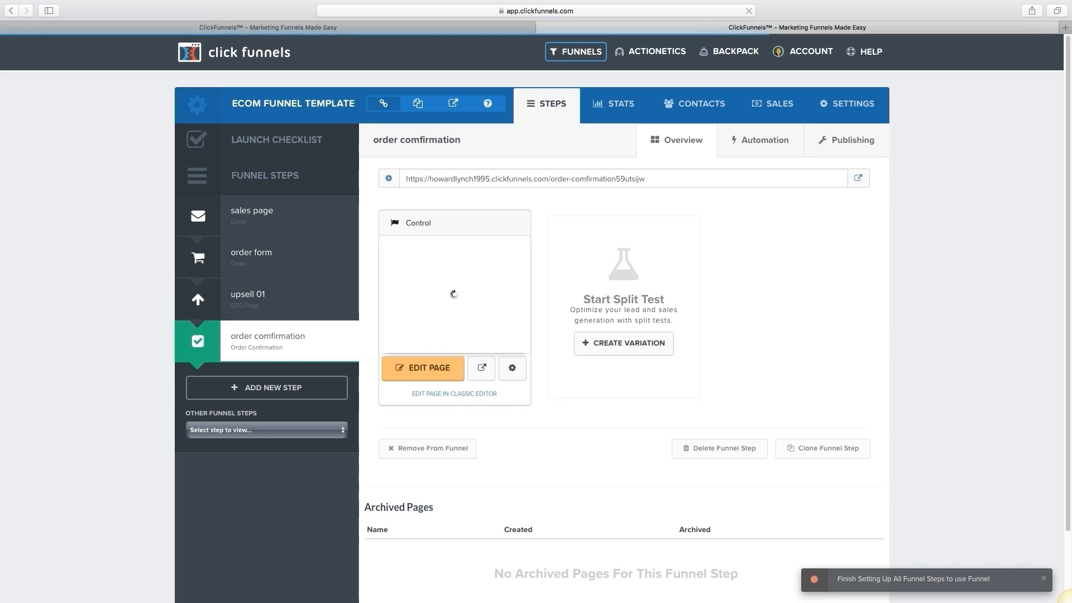
Step: Review the order confirmation page in the editor and return to its step overview
left_click(423, 369)
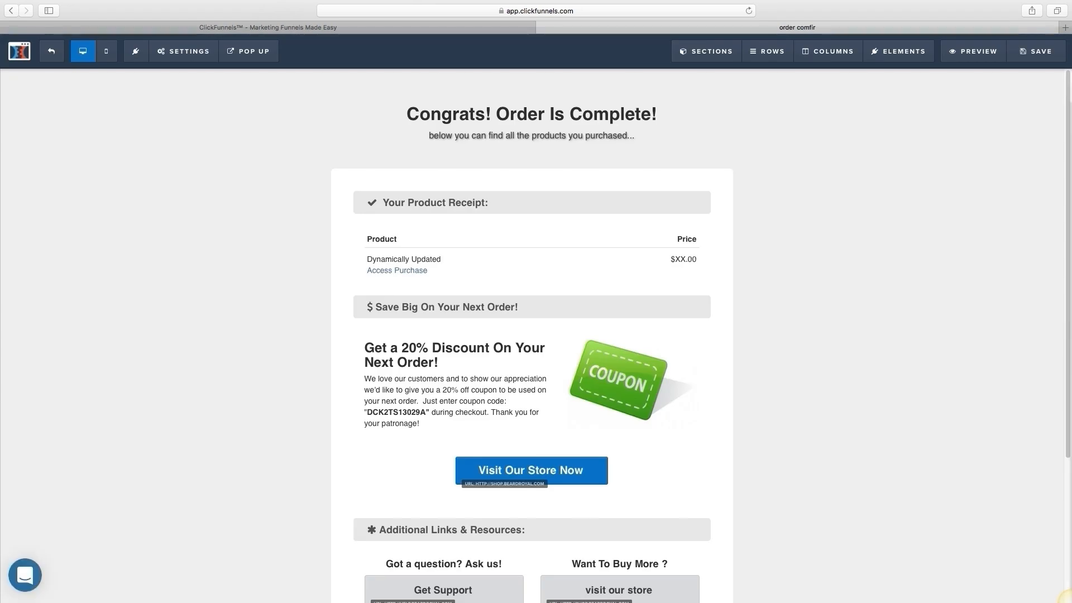
scroll(531, 335, "down", 4)
scroll(531, 335, "up", 4)
scroll(531, 373, "down", 2)
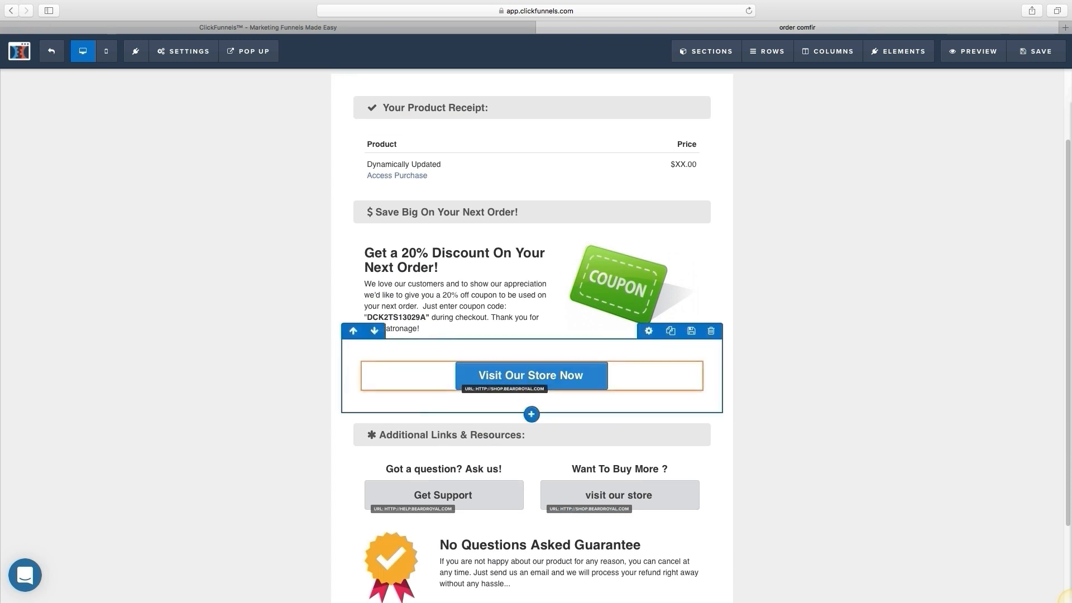
left_click(11, 10)
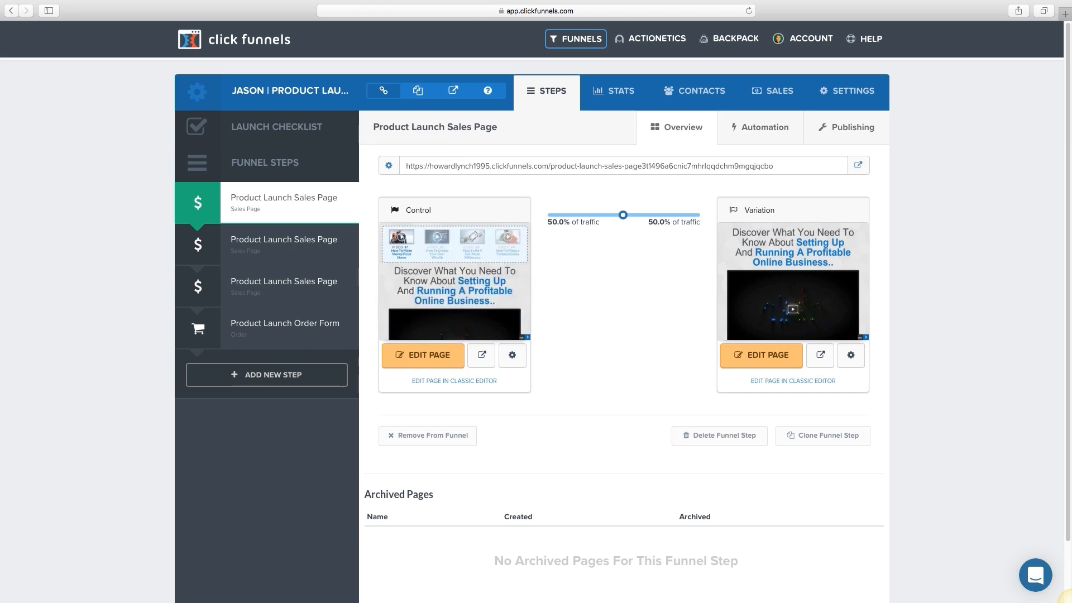
Step: Copy the Product Launch sales page URL and paste it into a new Safari tab
left_click_drag(406, 166, 773, 166)
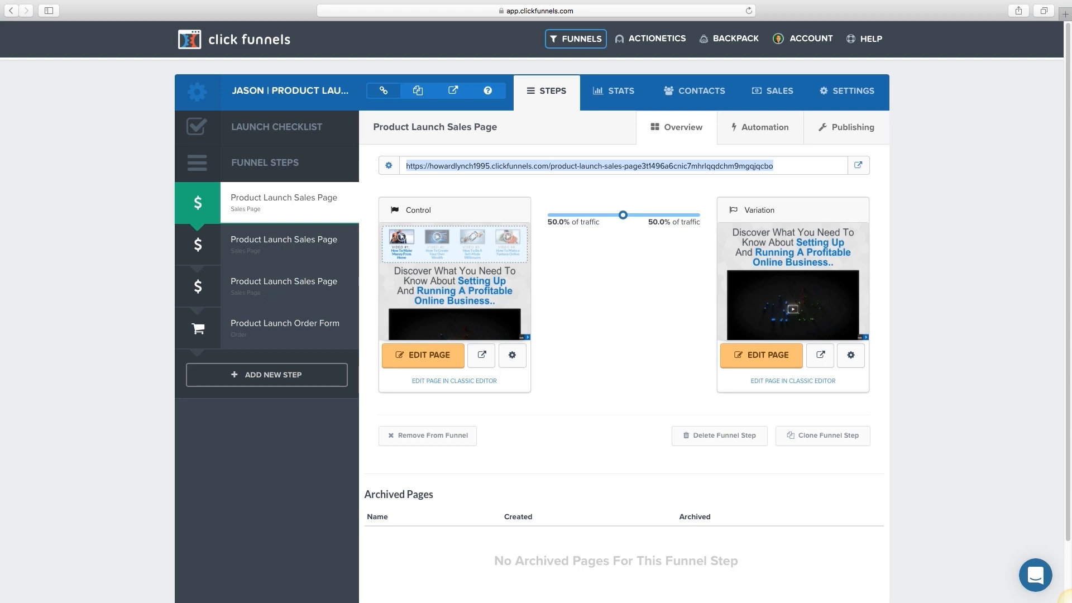
left_click(1070, 602)
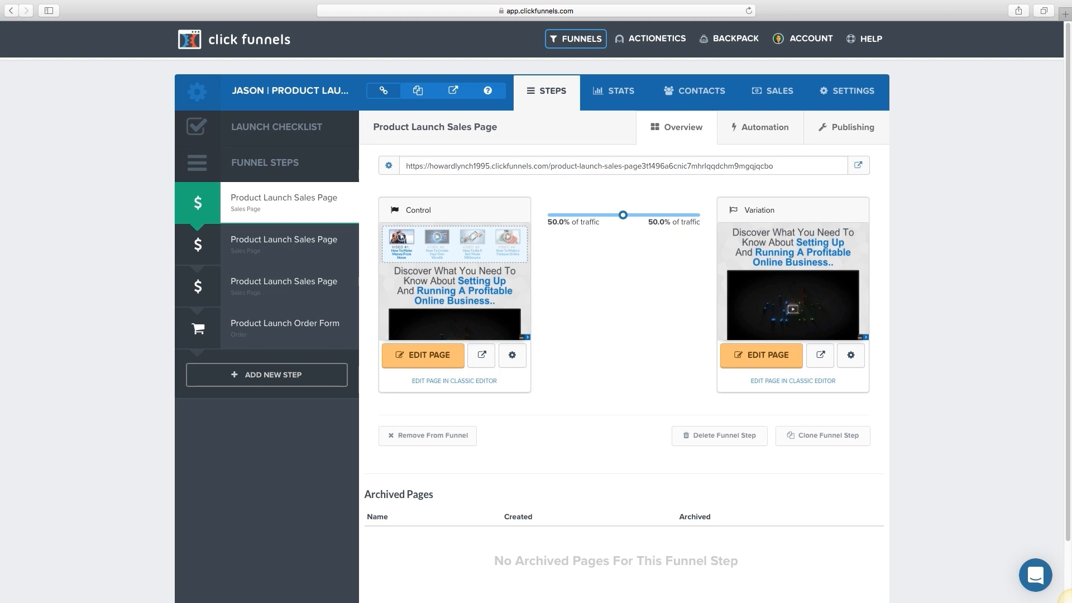
key("super+t")
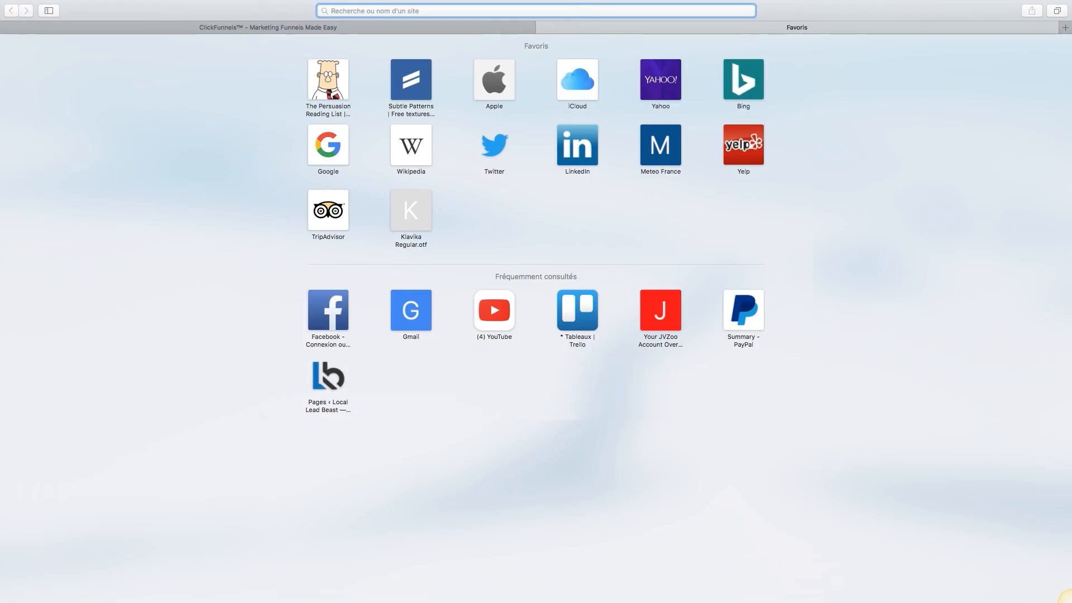
key("super+v")
Step: Load the live JASON launch page and scroll through its videos, headline and comments
key("Return")
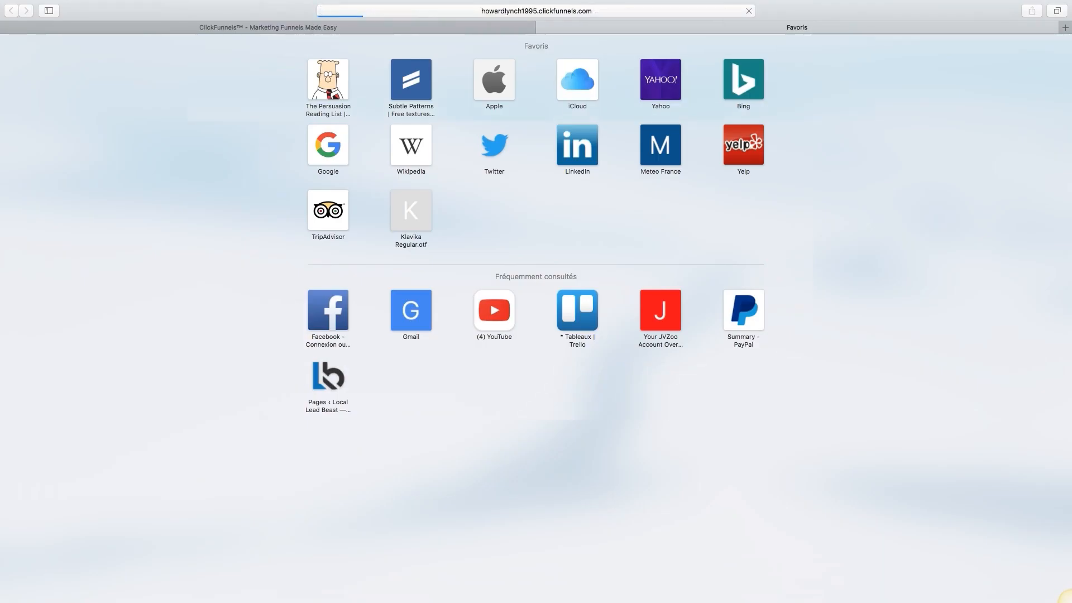
key("super+shift+l")
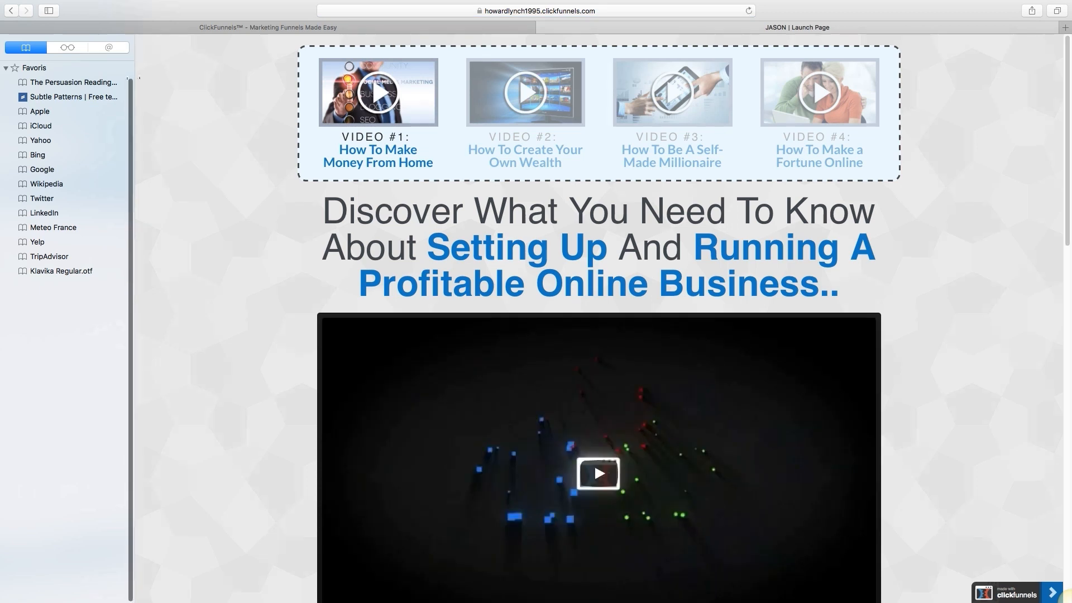
key("super+shift+l")
scroll(746, 78, "down", 2)
scroll(746, 77, "up", 2)
scroll(746, 77, "down", 6)
scroll(527, 350, "up", 4)
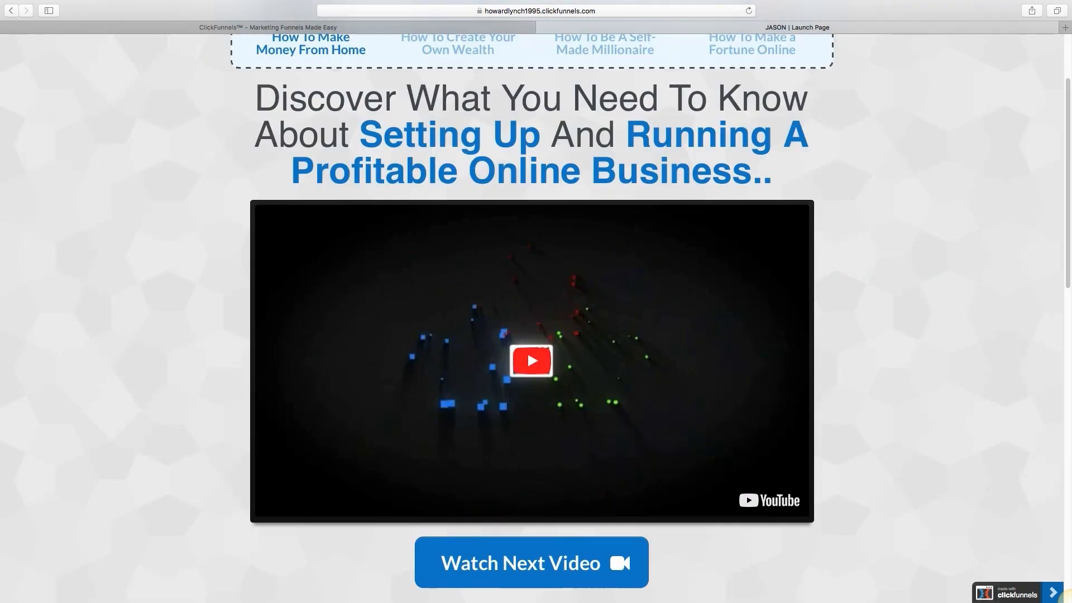
scroll(527, 350, "down", 4)
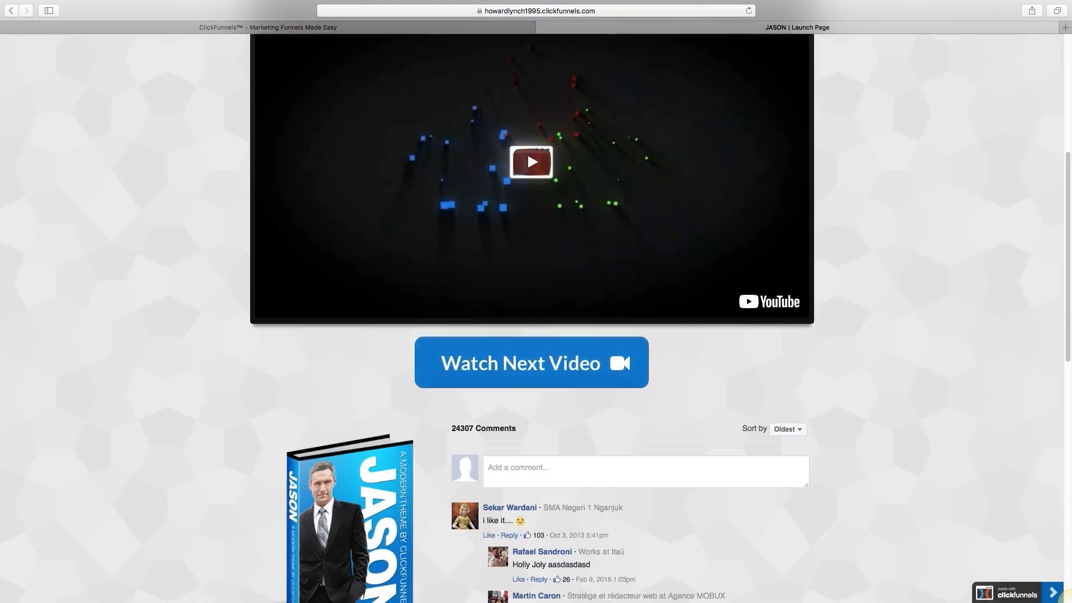
scroll(527, 350, "down", 4)
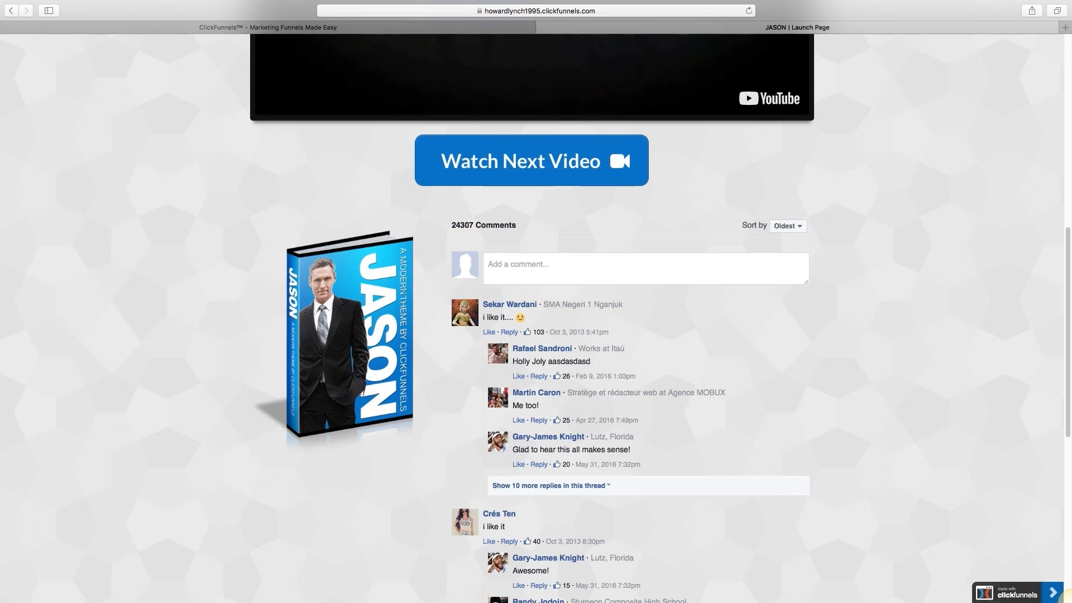
scroll(527, 350, "down", 8)
scroll(1070, 601, "up", 17)
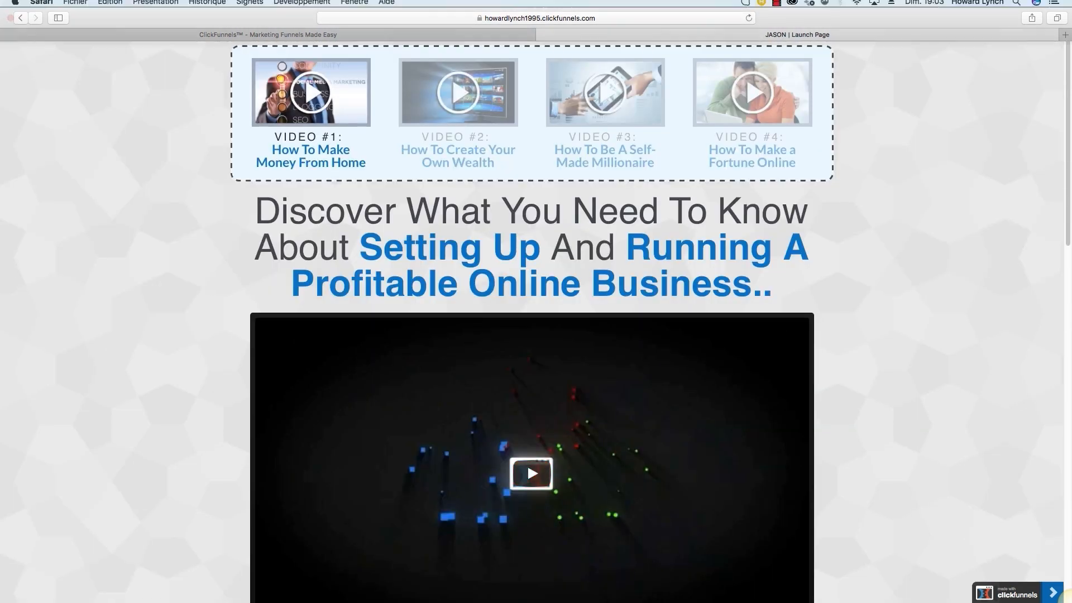
left_click(301, 6)
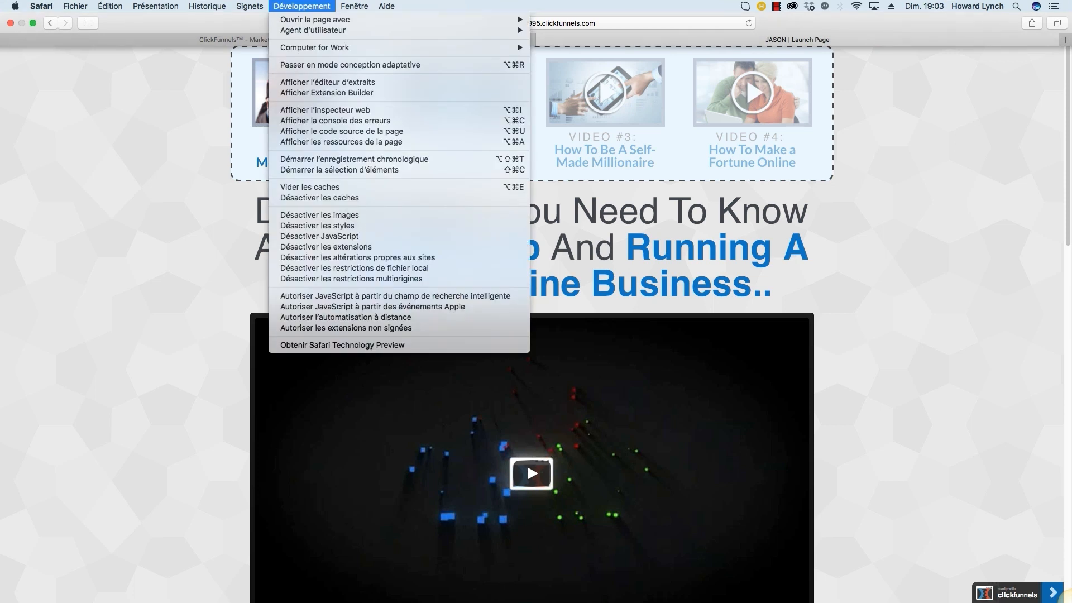
mouse_move(312, 30)
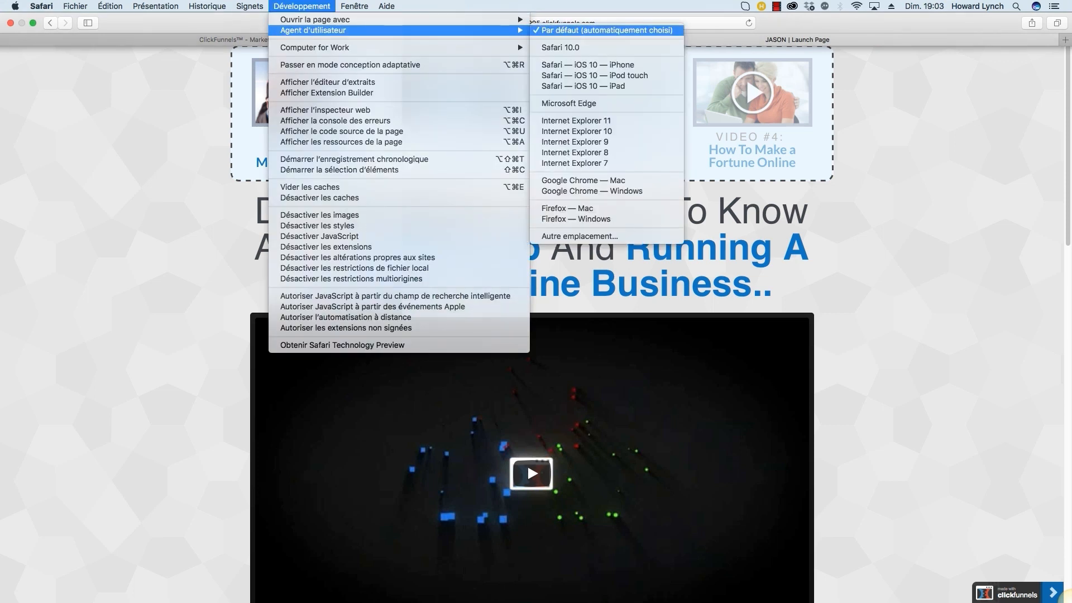
left_click(588, 65)
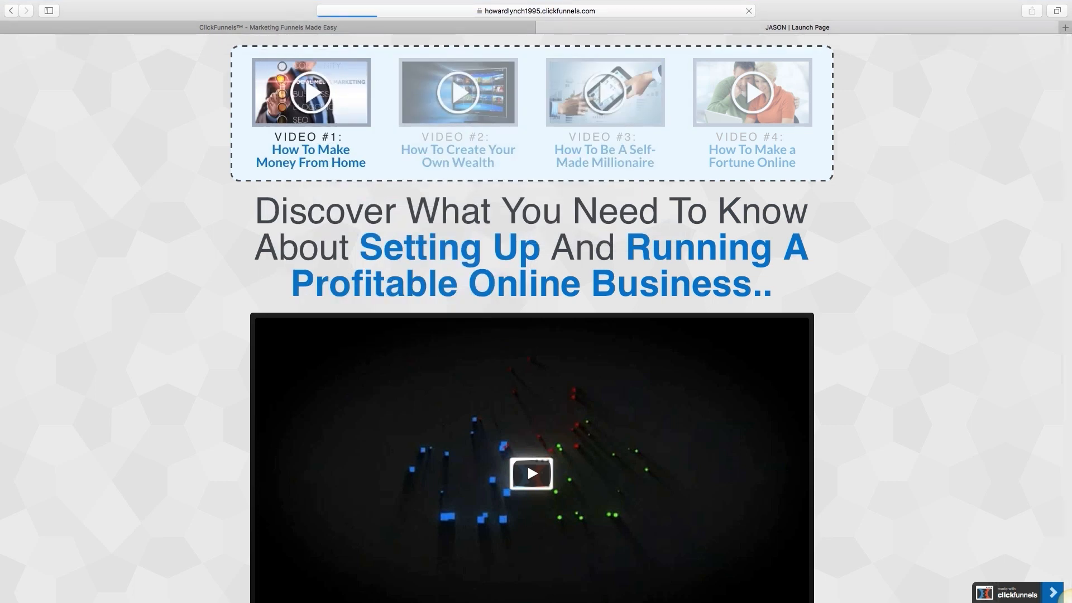
scroll(536, 301, "down", 5)
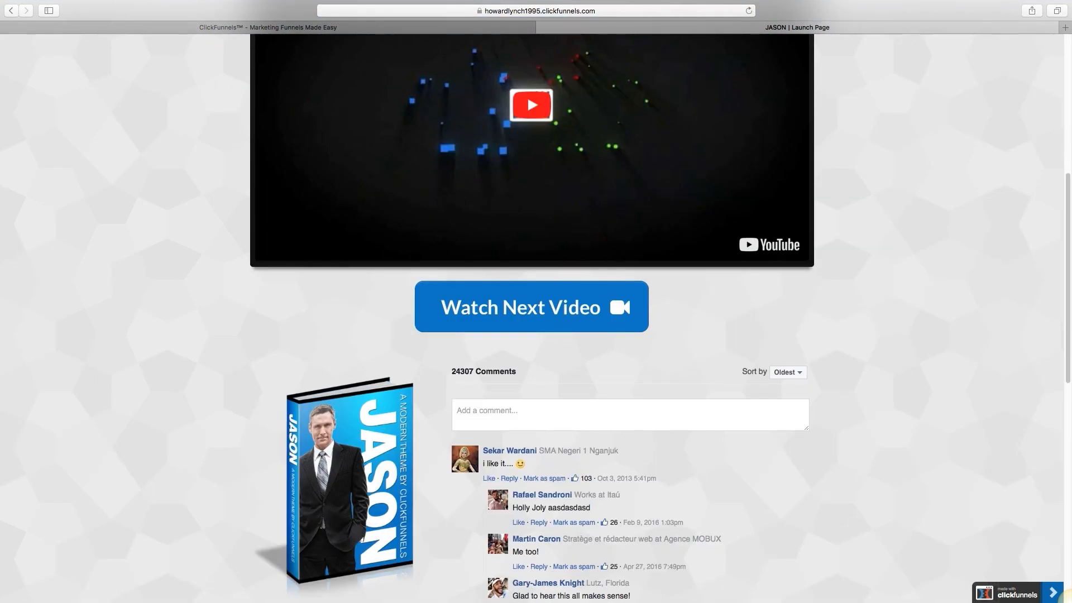
mouse_move(301, 1)
left_click(33, 23)
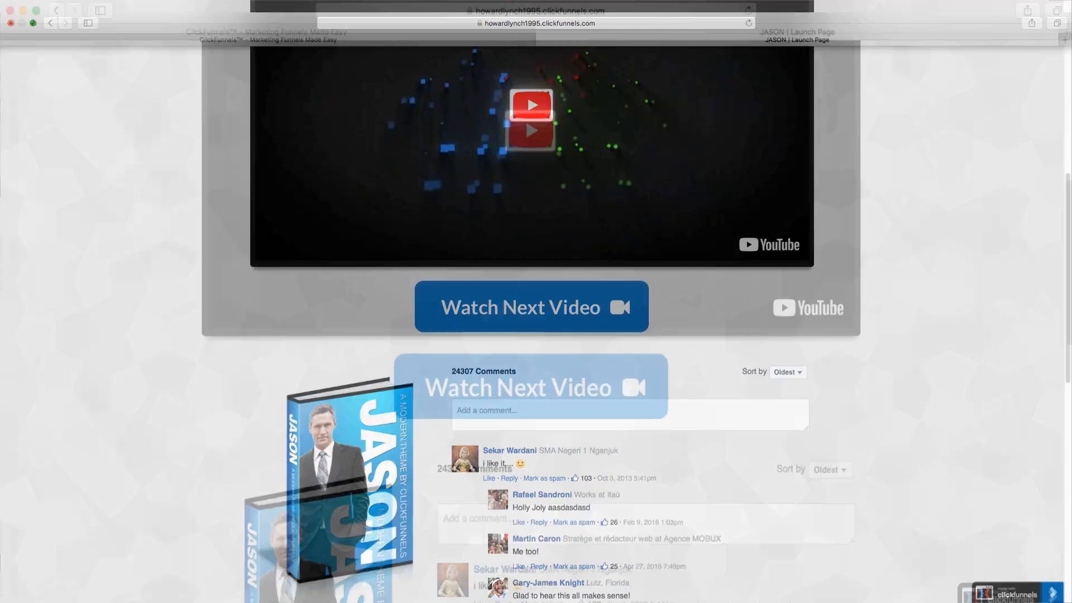
left_click_drag(999, 522, 470, 524)
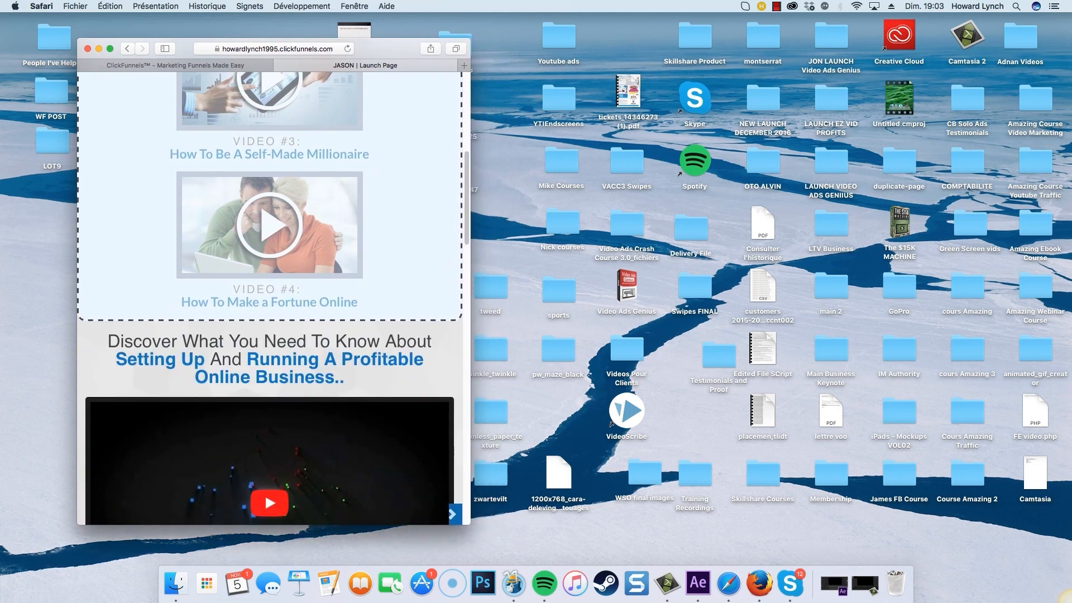
scroll(273, 279, "down", 20)
scroll(273, 279, "up", 20)
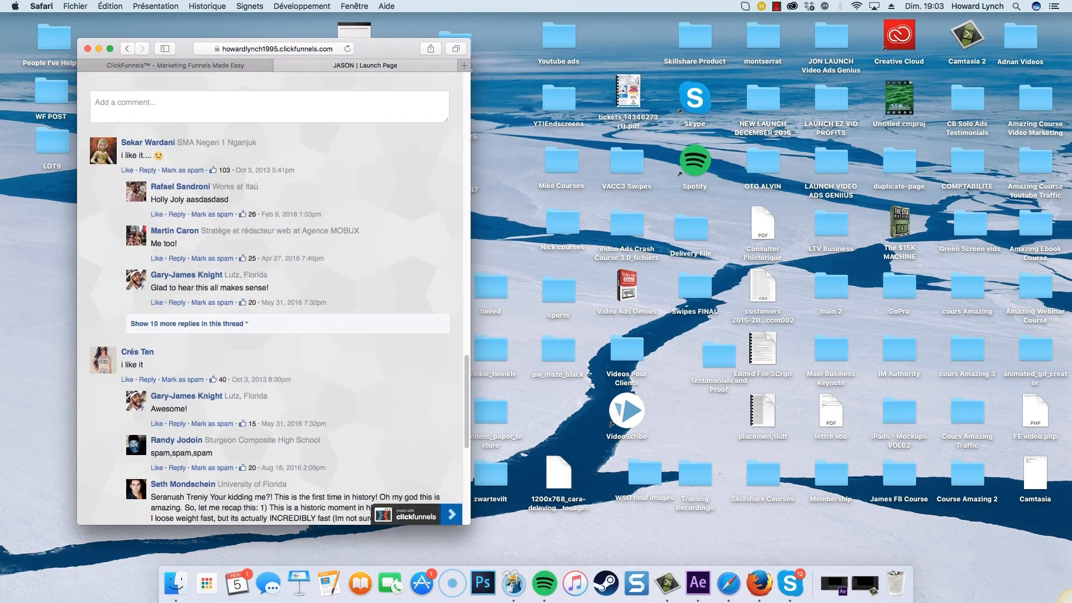
left_click(110, 48)
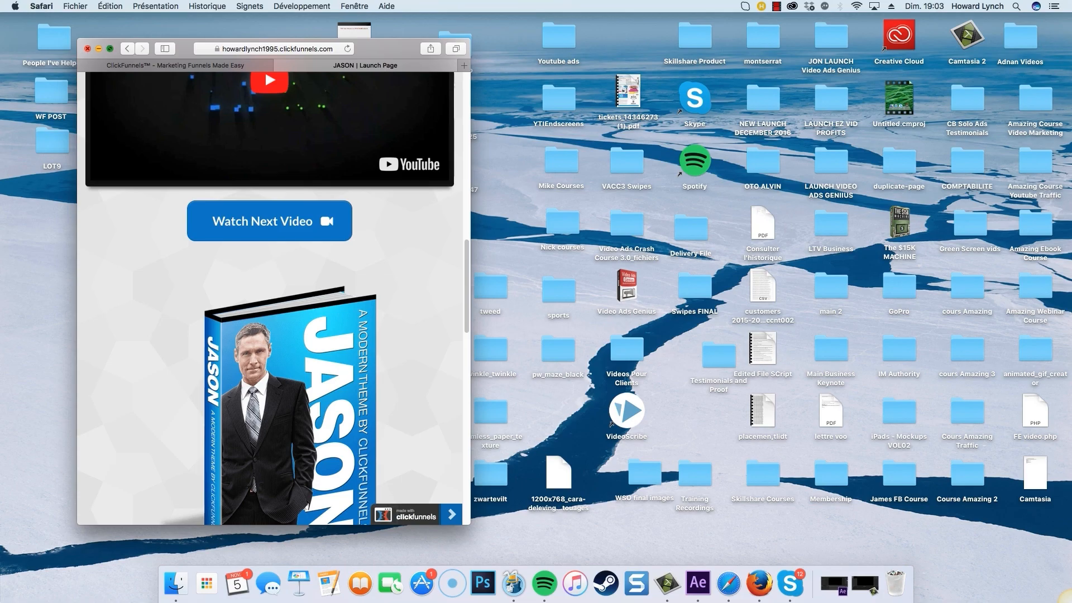
left_click(302, 6)
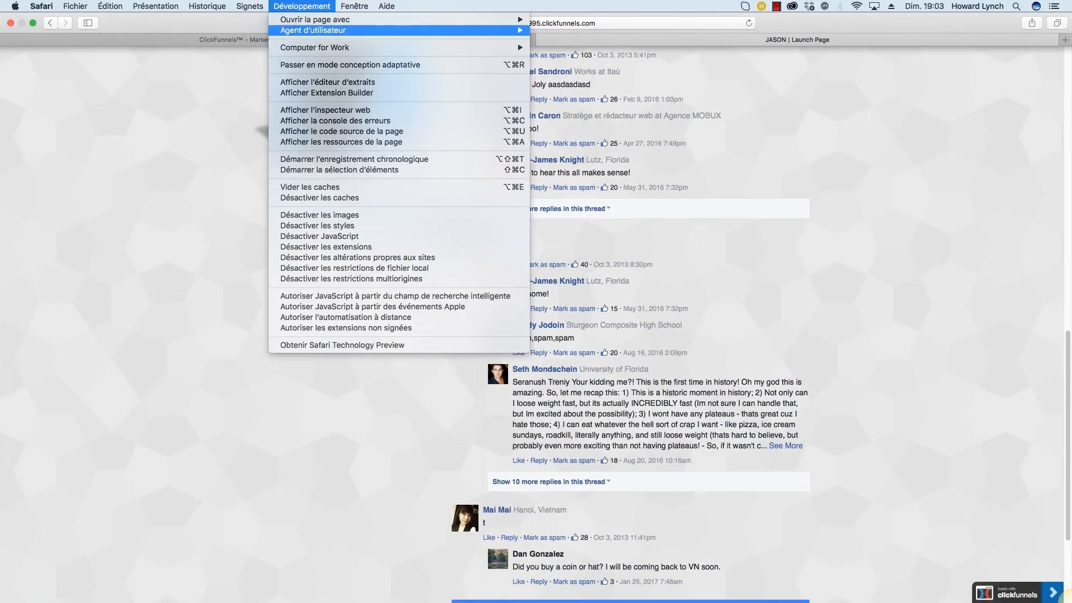
mouse_move(323, 30)
left_click(607, 31)
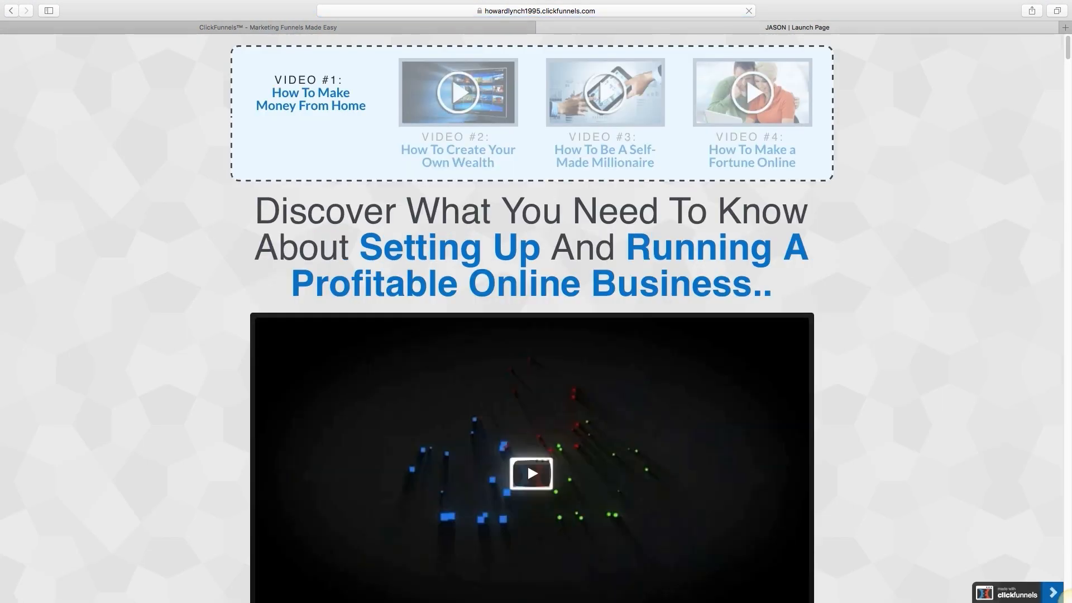
Step: Reload the sales page and follow Watch Next Video to the order form page
scroll(1070, 601, "up", 10)
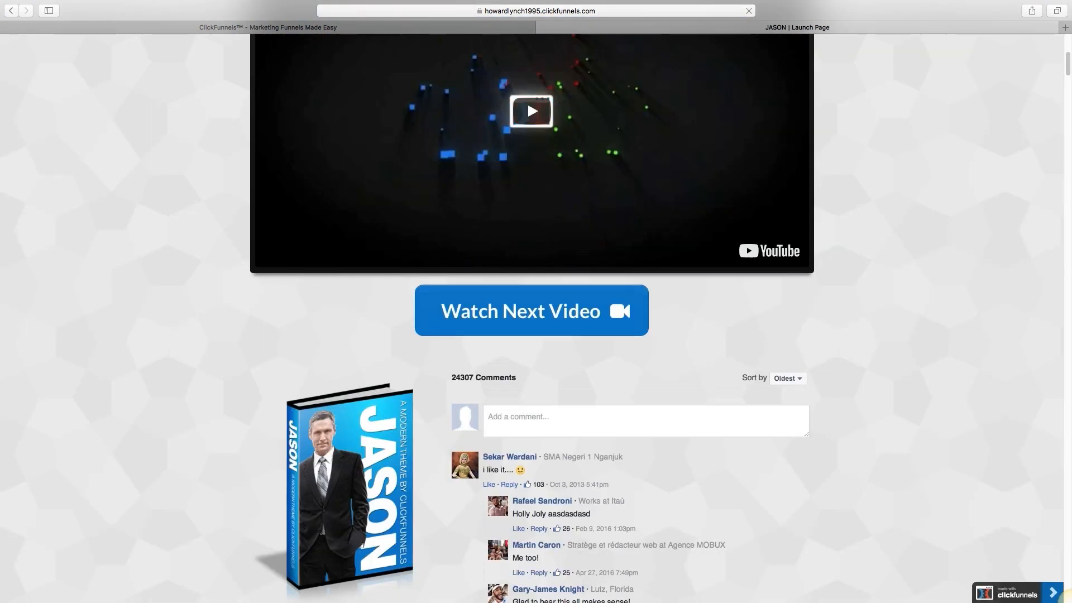
scroll(535, 313, "down", 20)
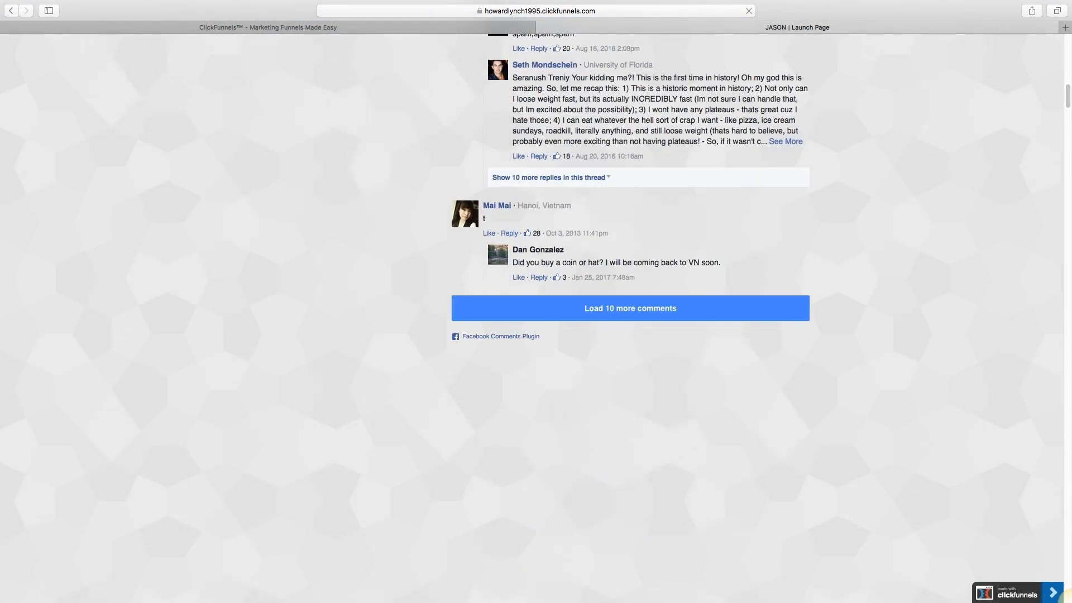
scroll(536, 307, "up", 20)
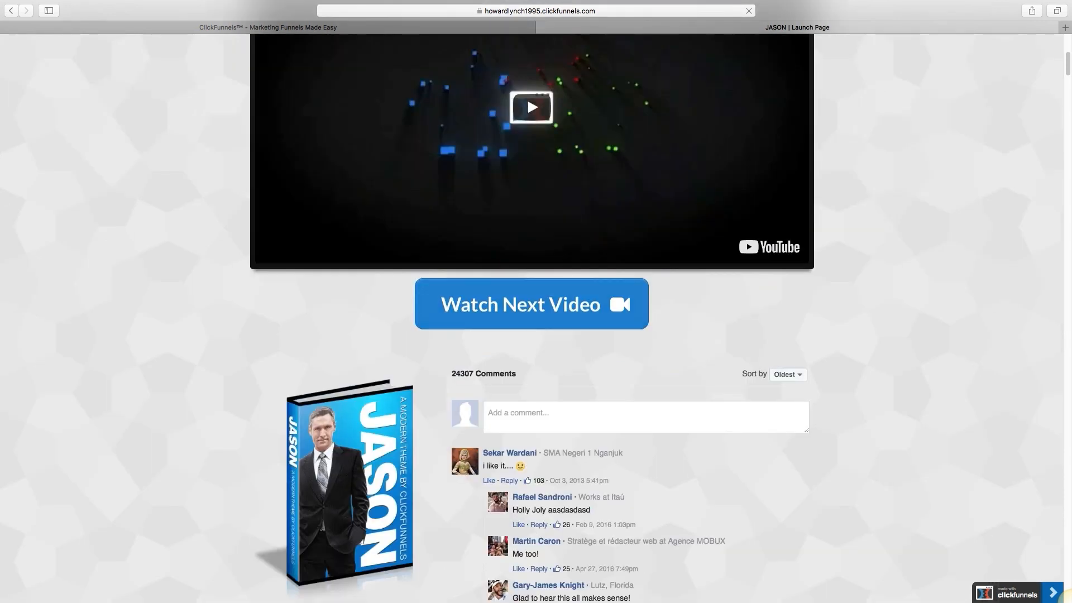
key("super+r")
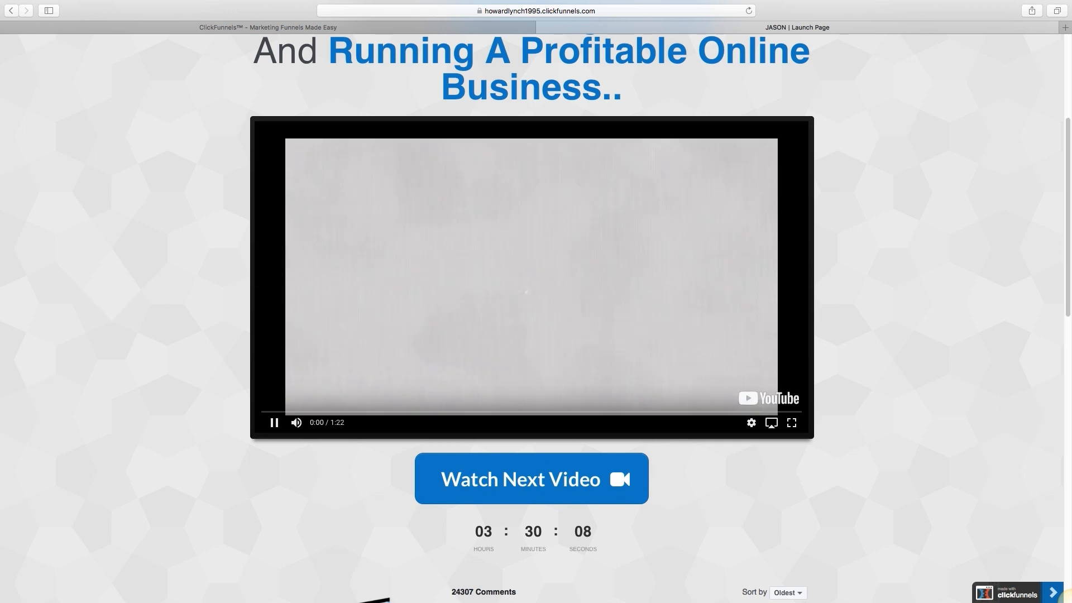
scroll(536, 307, "down", 10)
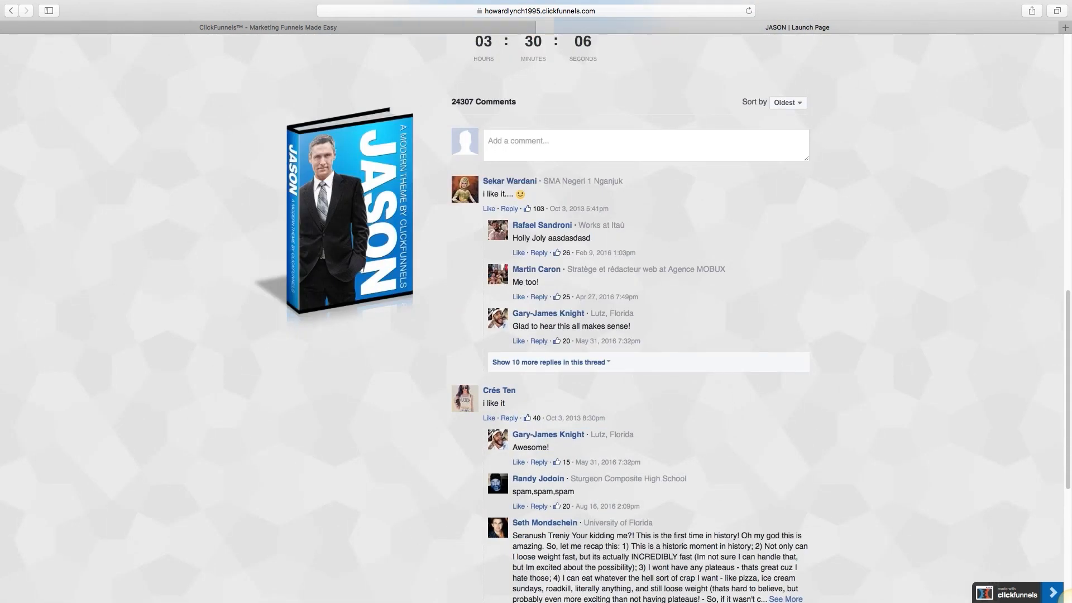
left_click_drag(470, 41, 601, 60)
left_click(603, 61)
scroll(536, 307, "up", 7)
left_click(531, 355)
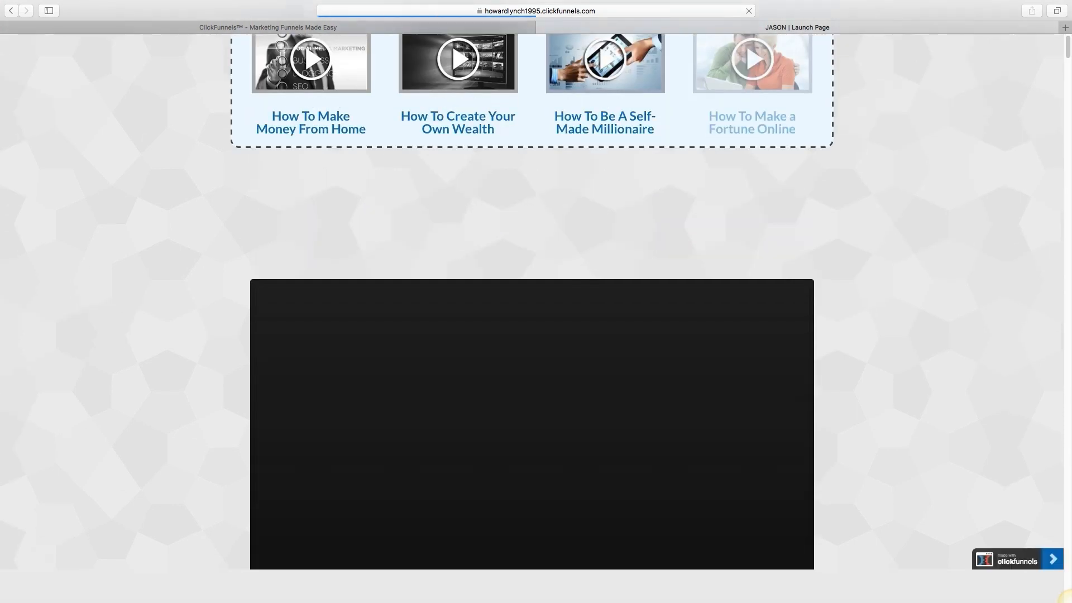
Step: Tab through the contact and card fields and tick 'Yes, I Will Take The Acorns'
scroll(536, 318, "down", 2)
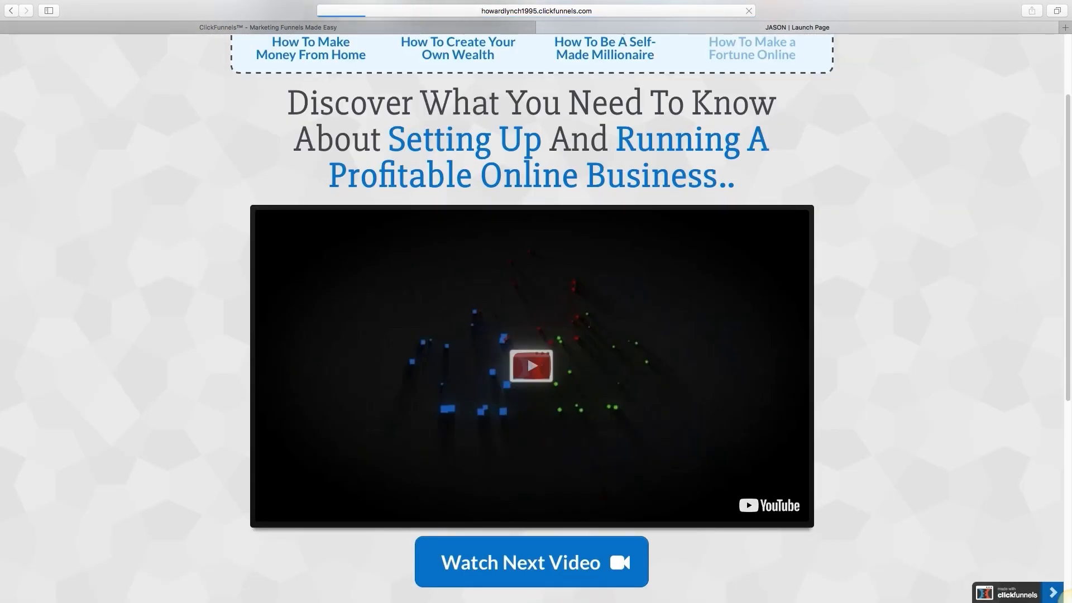
scroll(536, 318, "down", 10)
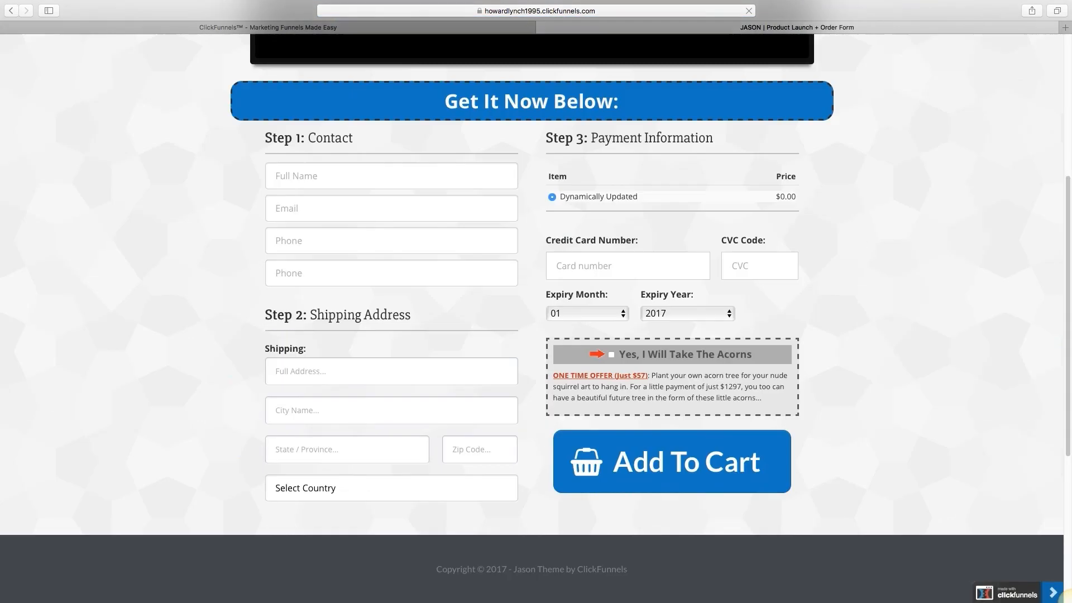
scroll(536, 318, "up", 5)
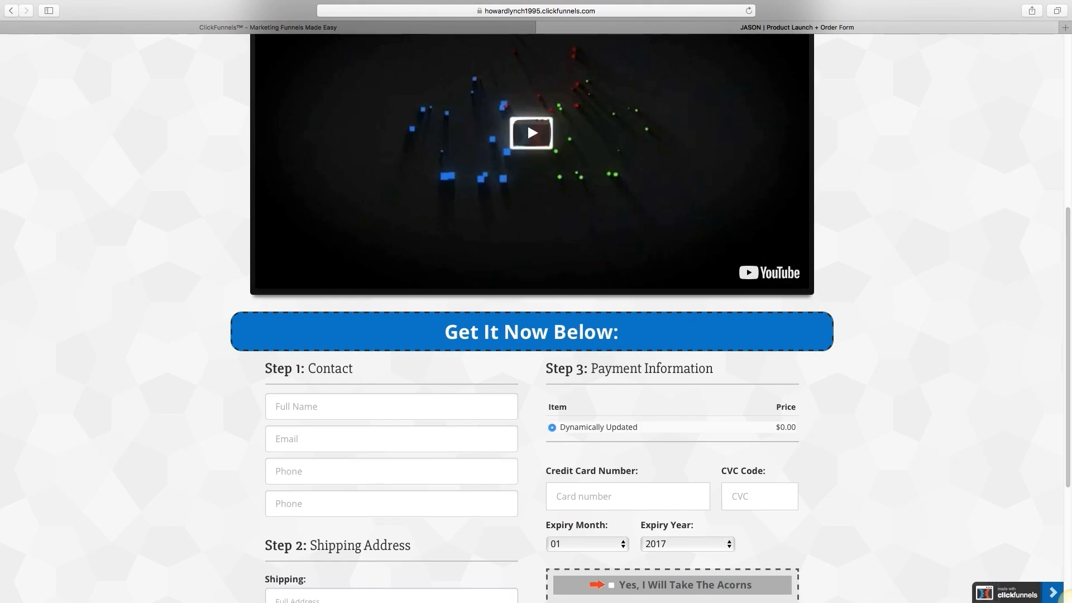
scroll(536, 318, "up", 5)
scroll(536, 319, "down", 10)
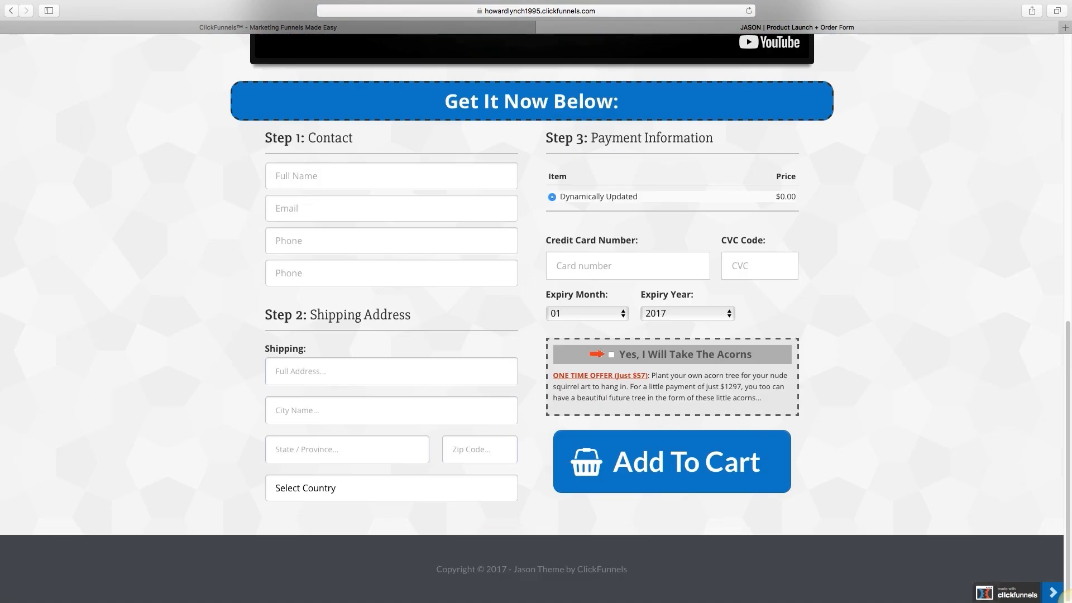
key("Tab")
key("Tab")
key("shift+Tab")
key("Tab")
key("shift+Tab")
key("Tab")
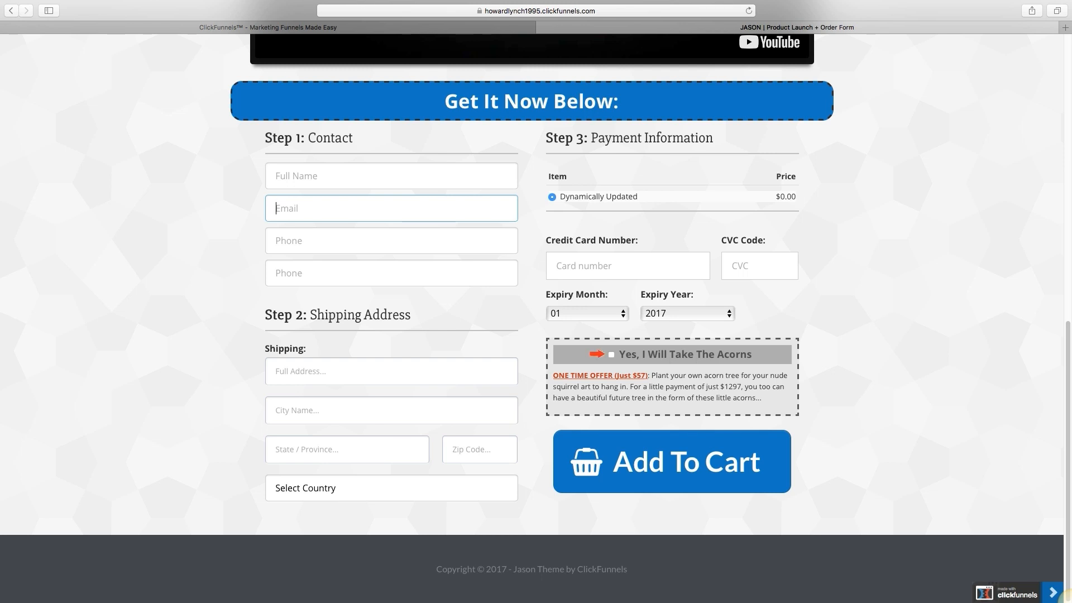
key("Tab")
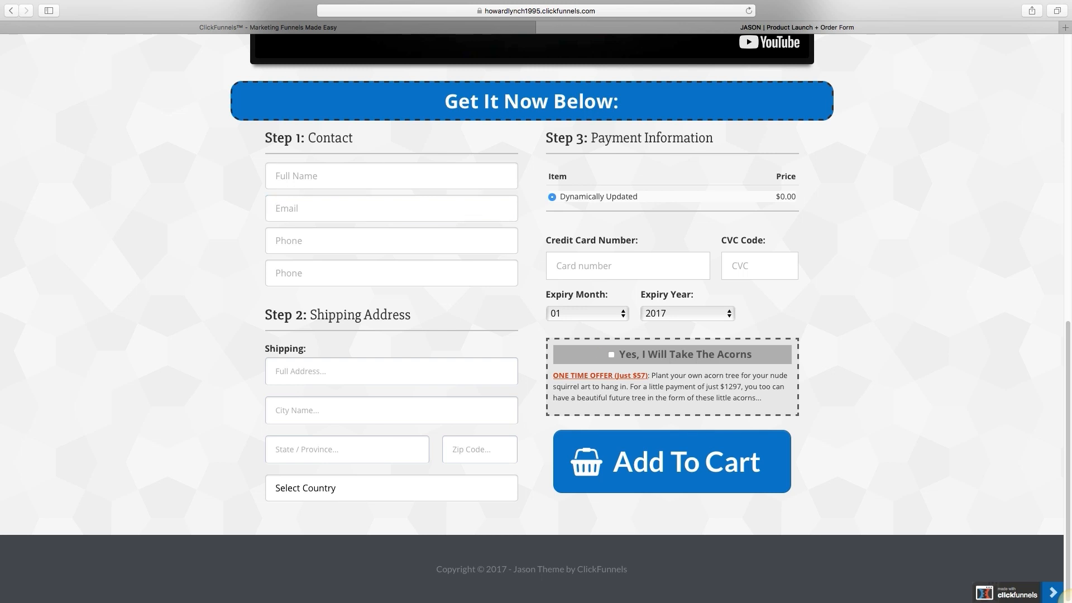
key("Tab")
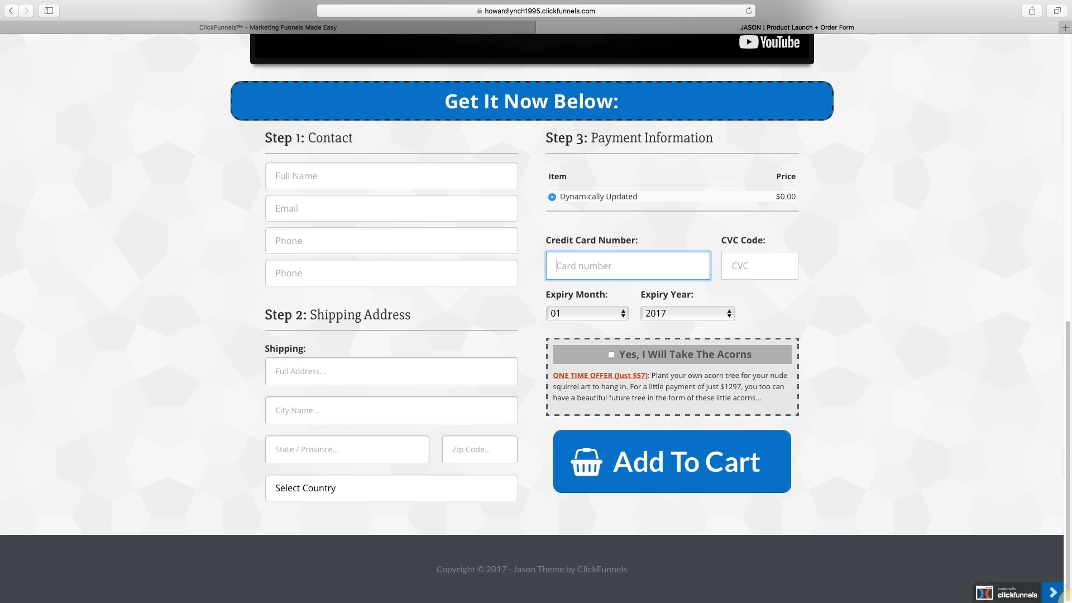
left_click(611, 354)
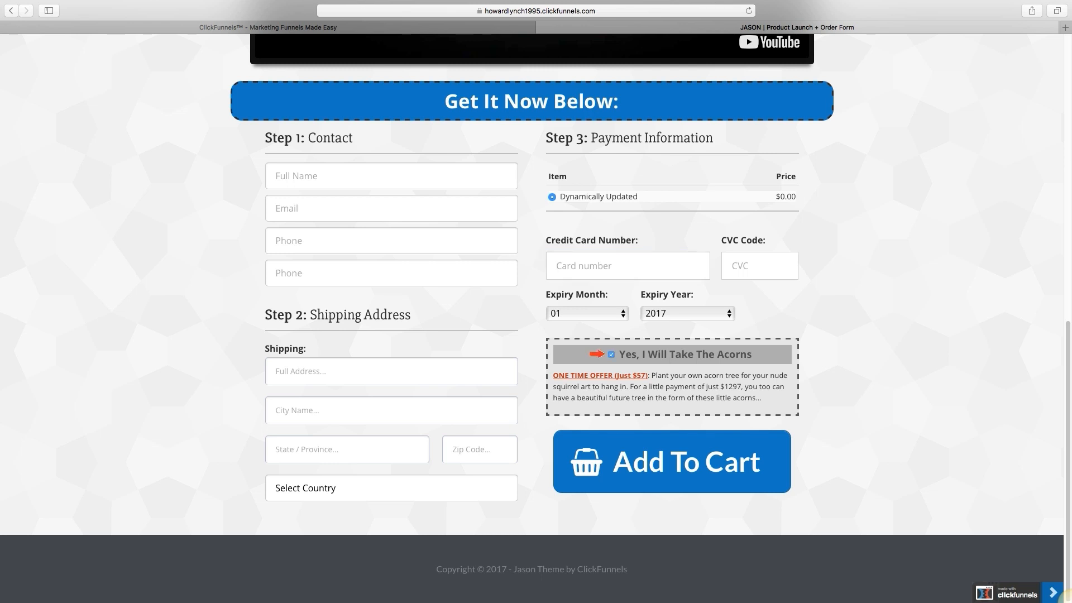
scroll(527, 300, "up", 10)
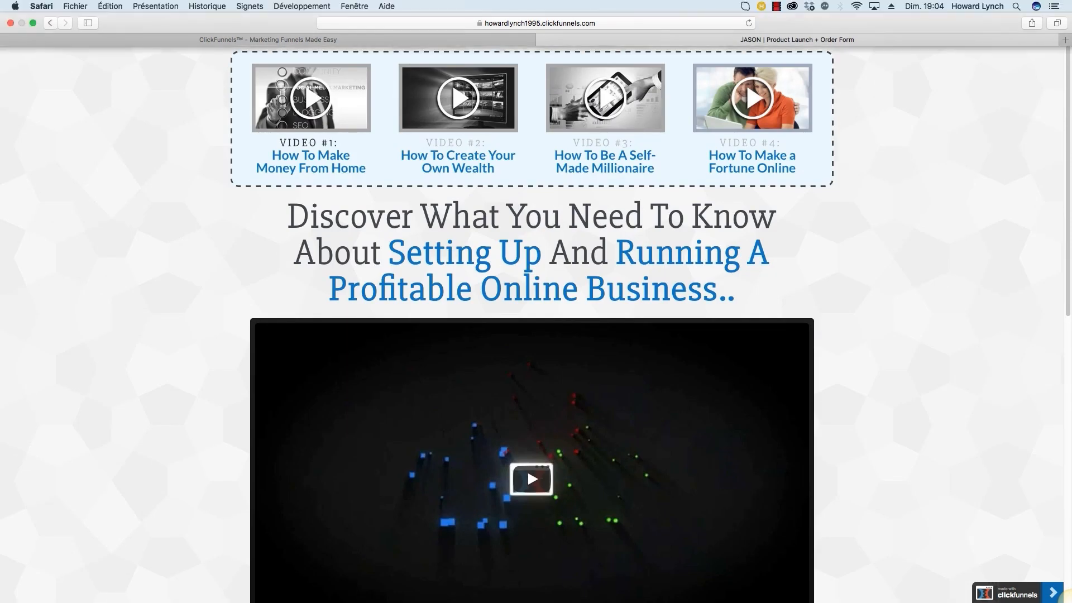
left_click(773, 7)
Step: From Facebook's header account menu, choose Manage Ads to list the active Business ad account
left_click(818, 21)
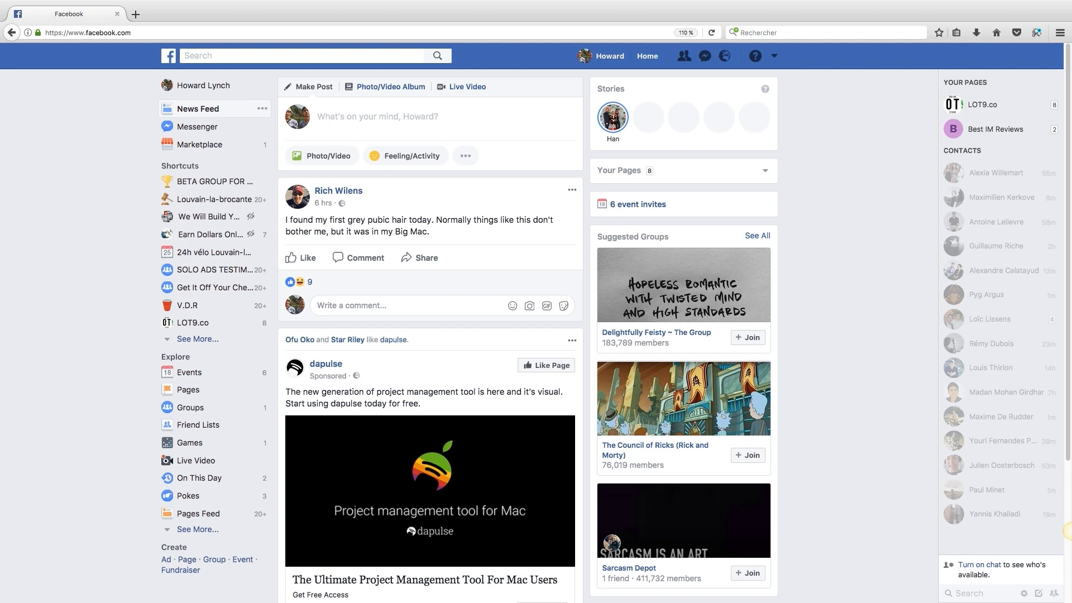
left_click(773, 56)
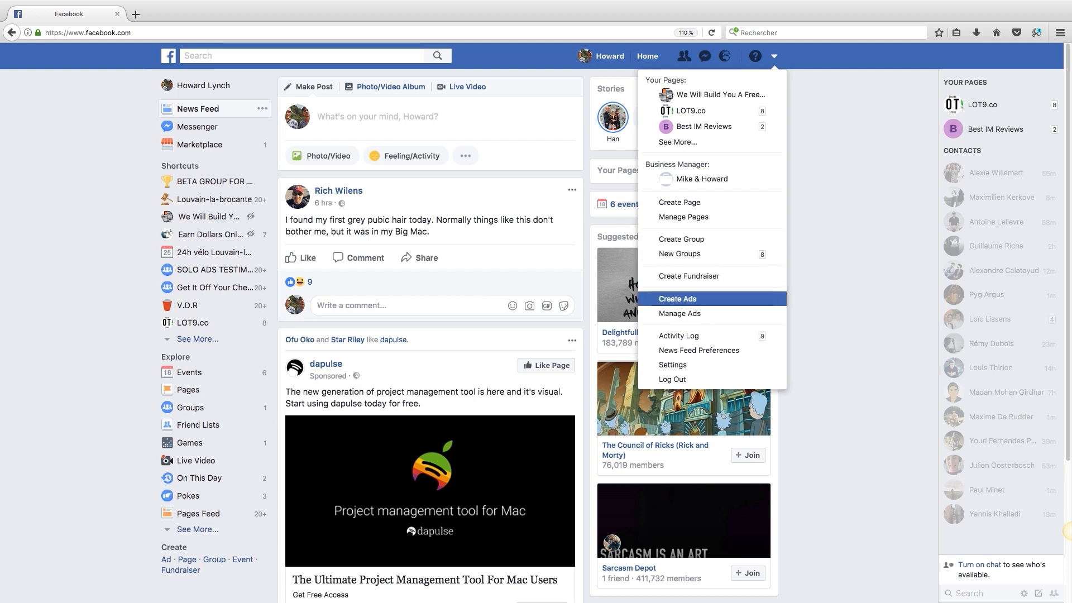
left_click(679, 313)
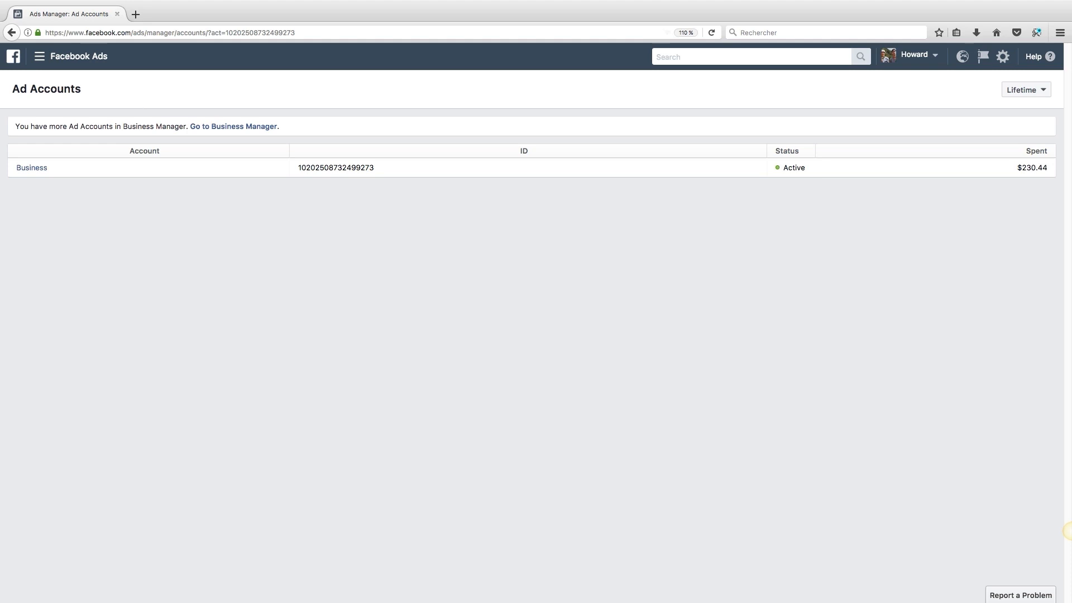
Step: Go to Business Manager, open the MH Media ad account, and start a new ad
left_click(233, 126)
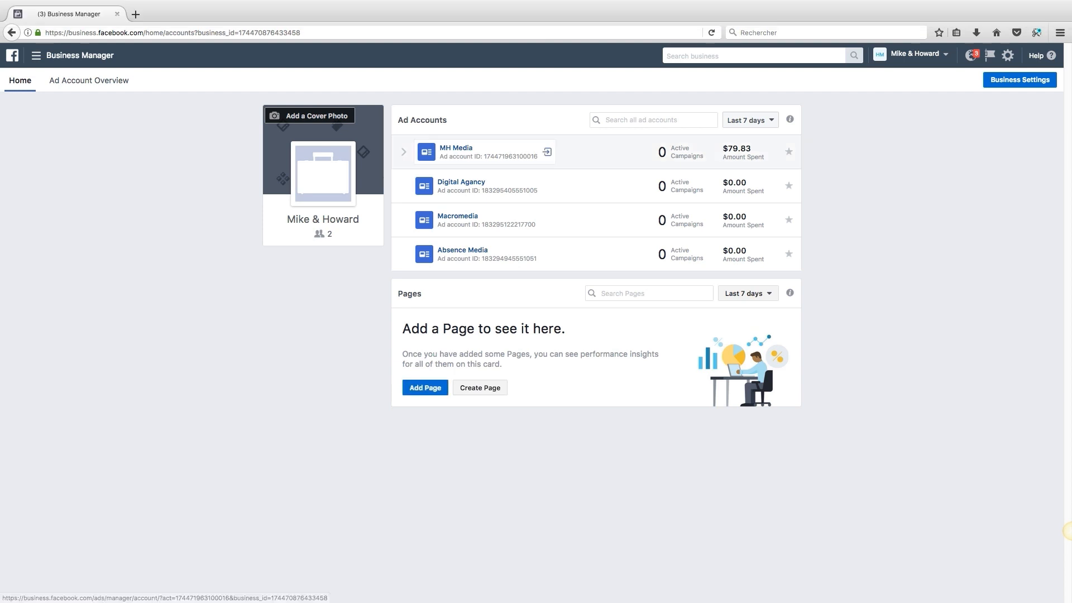
left_click(454, 147)
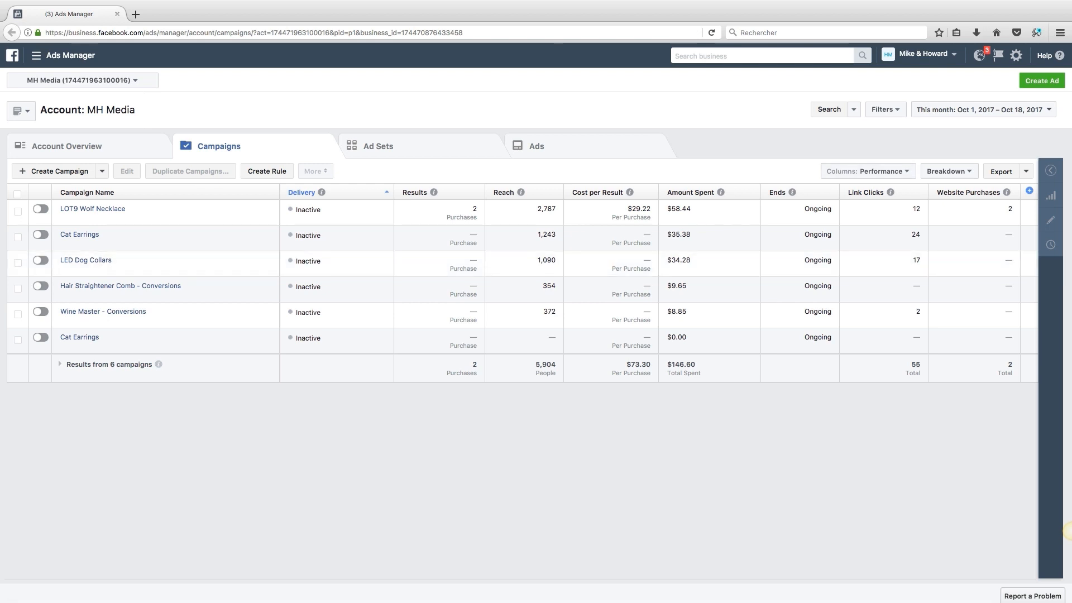
left_click(1042, 81)
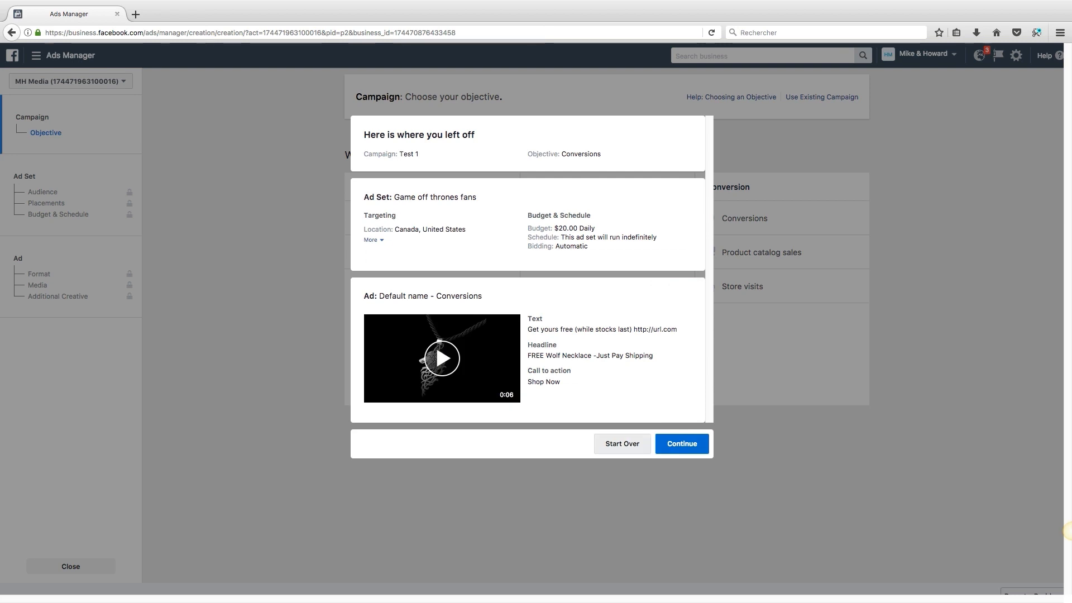
Step: Start over with a Conversions campaign named 'List building efforts' and continue to the ad set
left_click(623, 444)
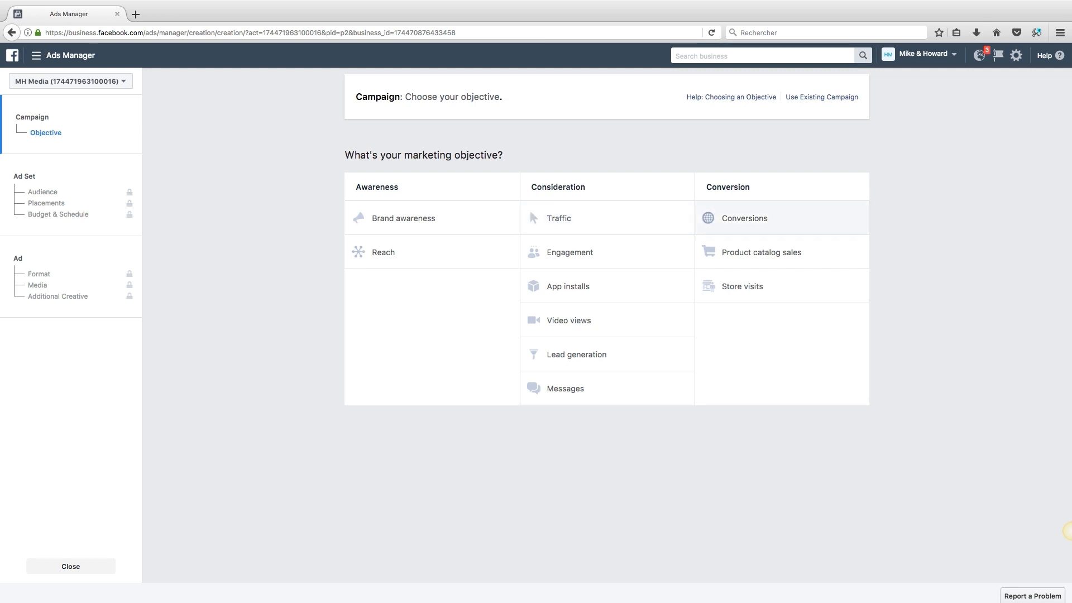
left_click(744, 218)
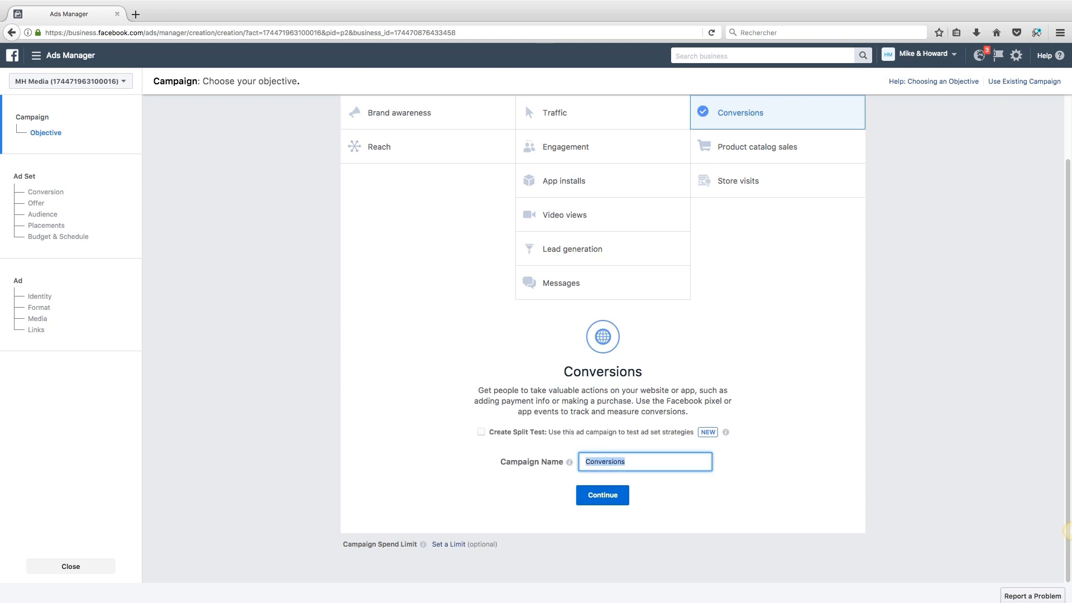
type("List builing")
key("BackSpace")
key("BackSpace")
key("BackSpace")
key("BackSpace")
type("ding efforts")
key("Return")
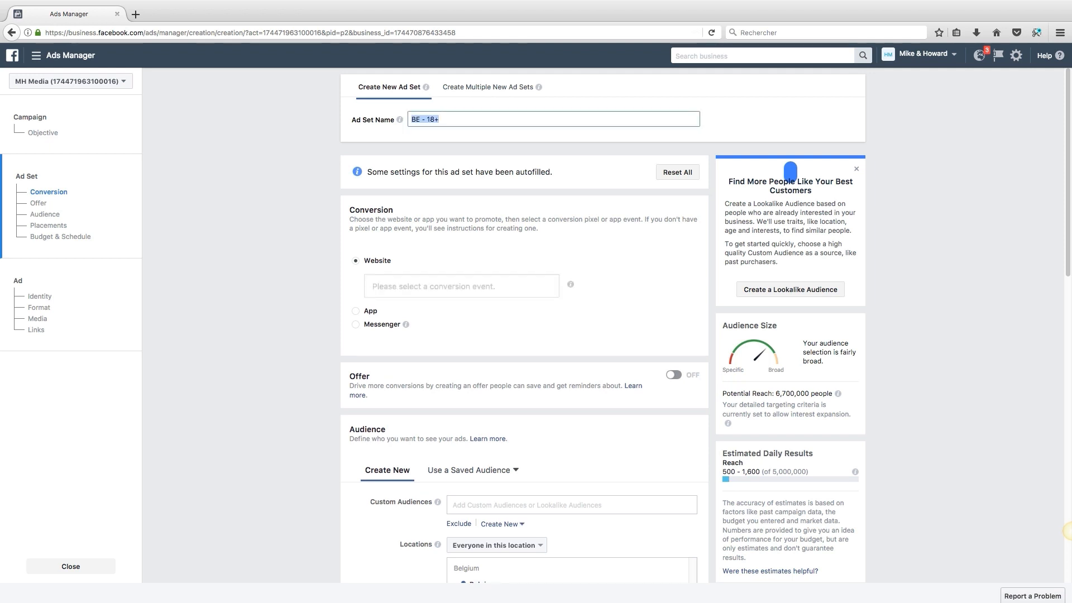
Step: Name the ad set 'US 25+' and optimise for the website Purchase conversion event
type("US 25+")
scroll(584, 313, "down", 2)
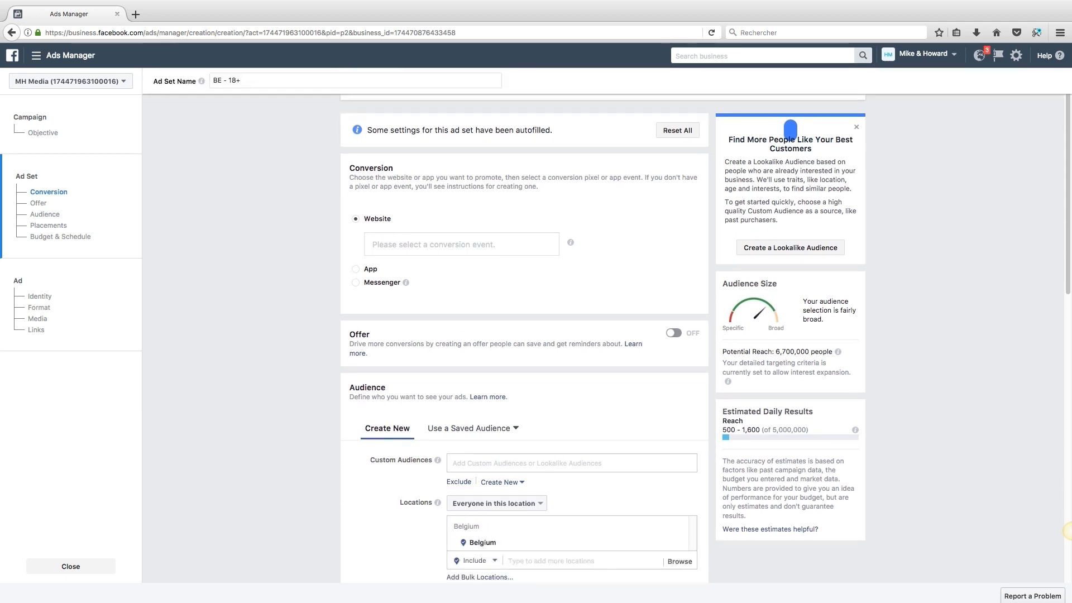
left_click(442, 245)
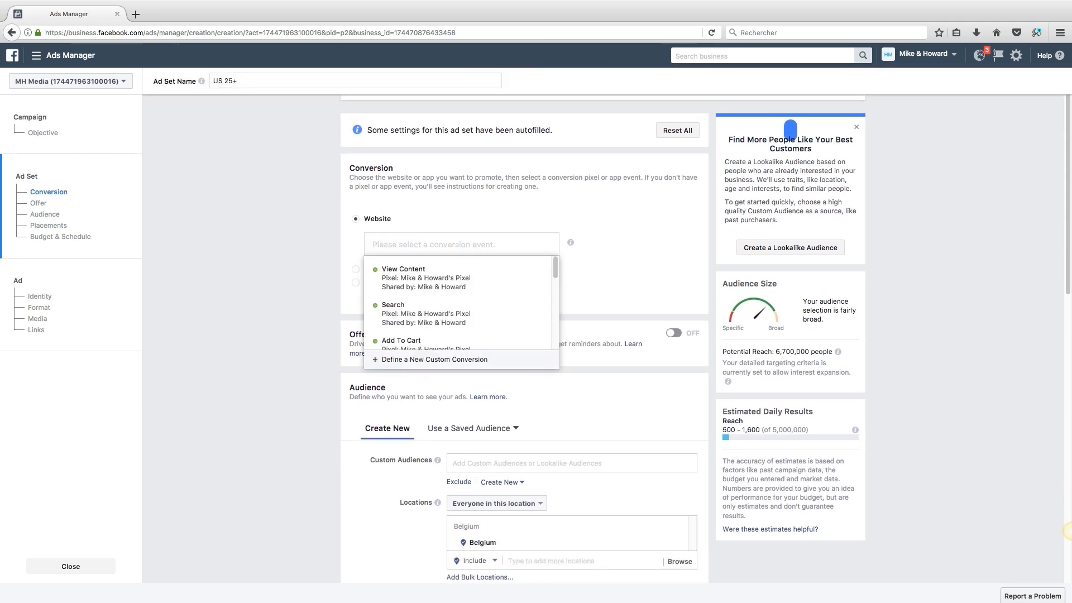
key("Down")
key("Down")
key("Down")
key("Down")
key("Down")
key("Down")
key("Down")
key("Down")
key("Up")
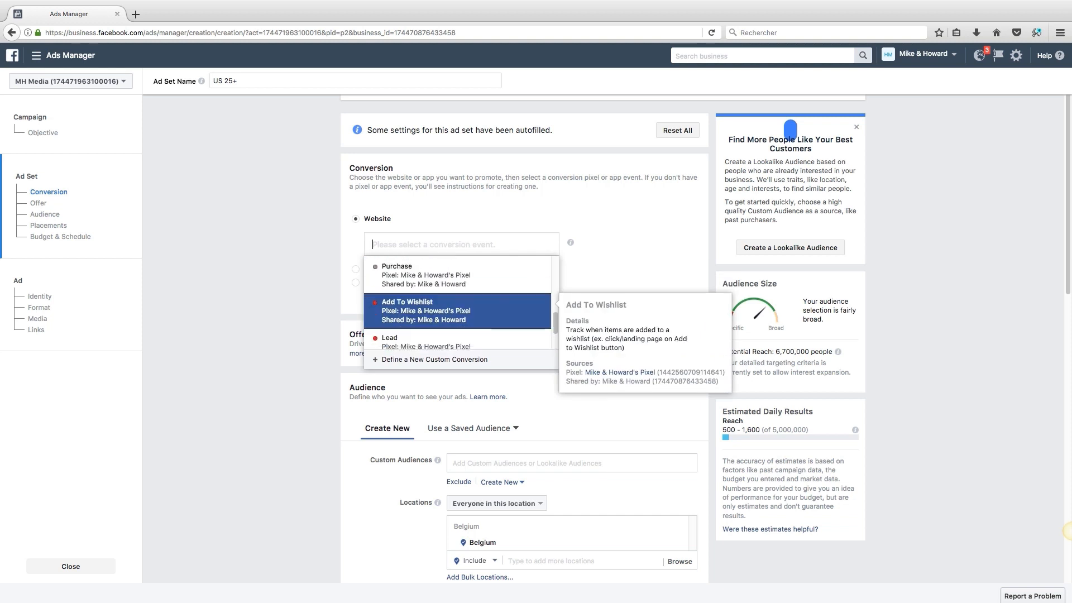
key("Up")
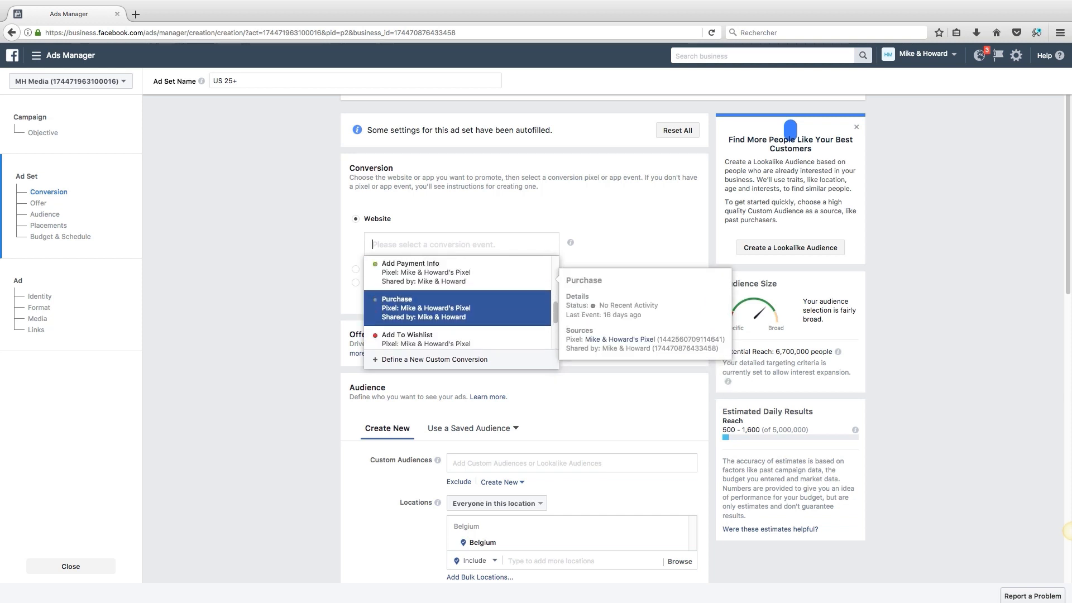
key("Return")
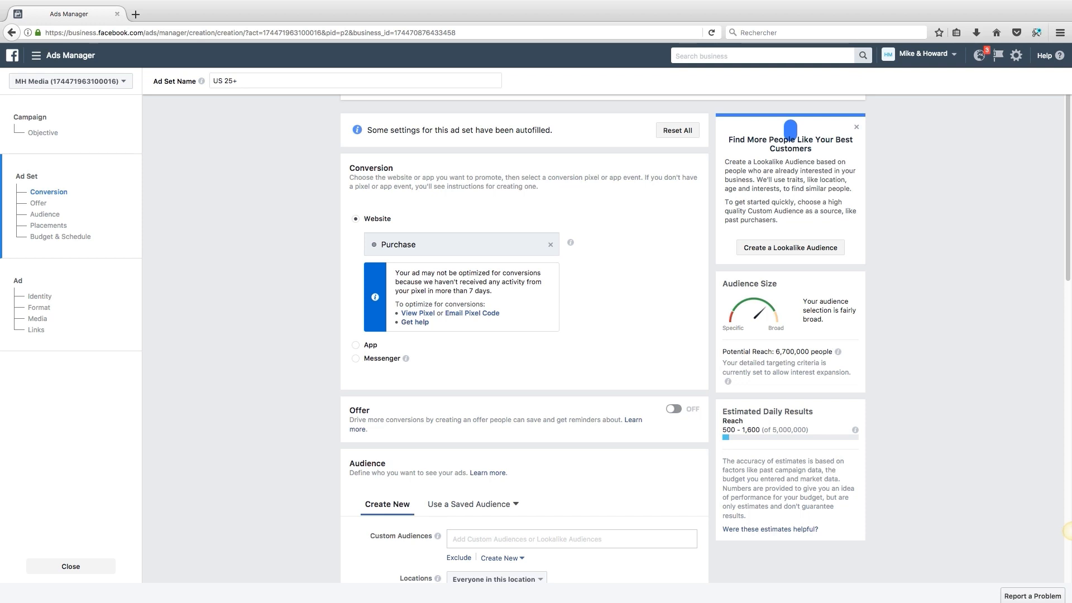
Step: Remove Belgium from the ad set's target locations
scroll(1067, 530, "down", 5)
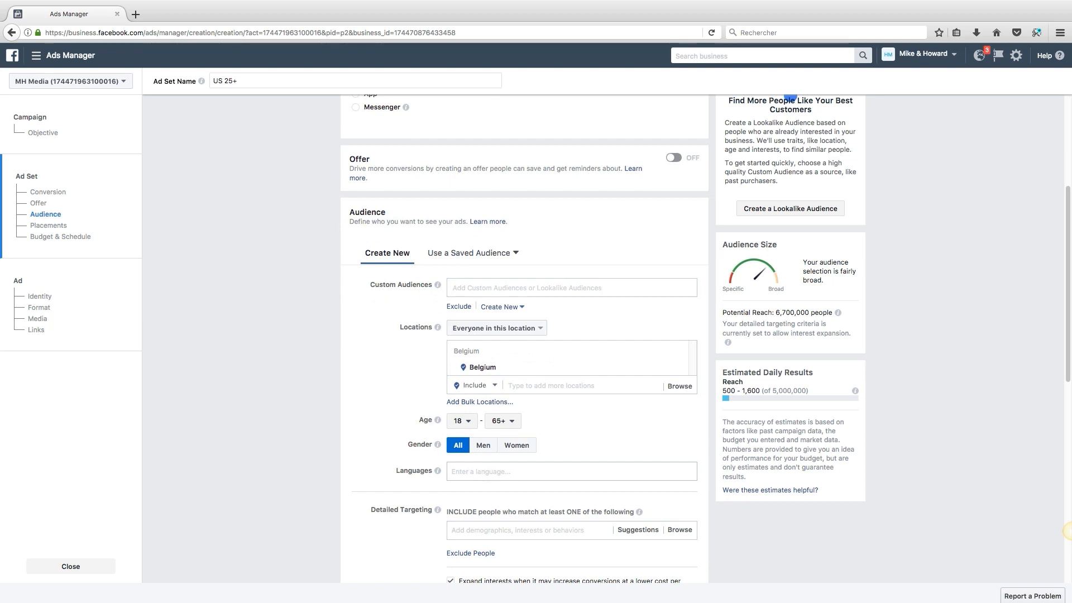
scroll(1067, 530, "down", 1)
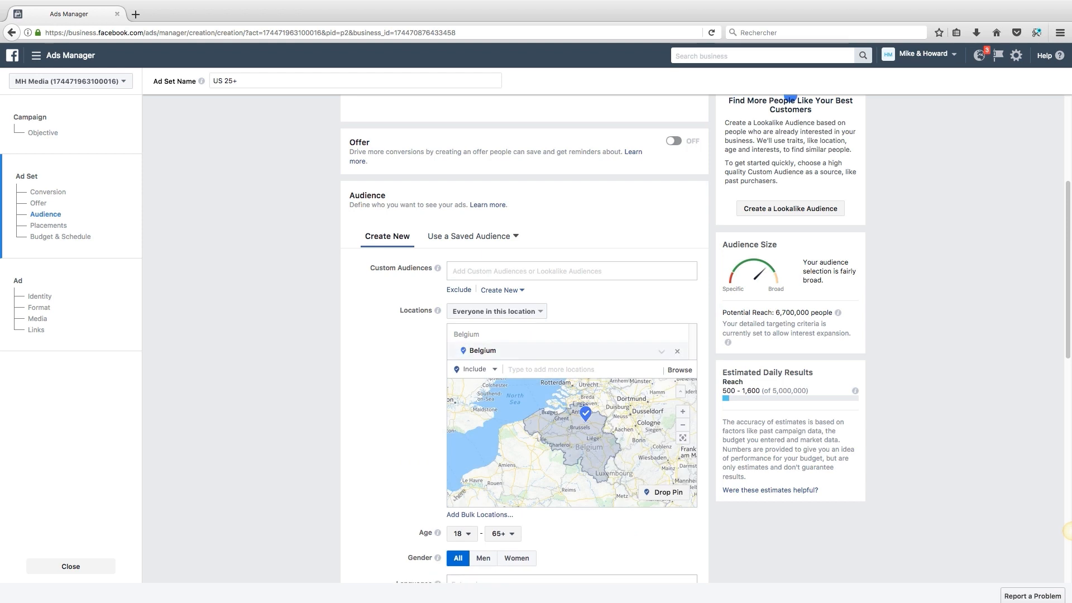
left_click(677, 351)
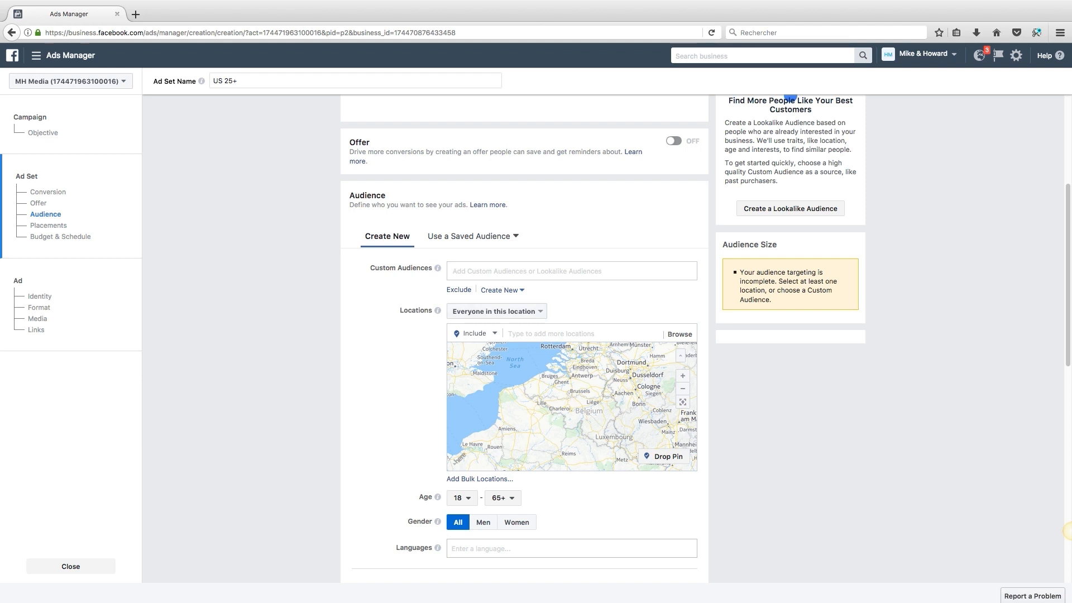
Step: Add United States, United Kingdom and Canada as target locations
scroll(558, 285, "down", 1)
left_click(558, 283)
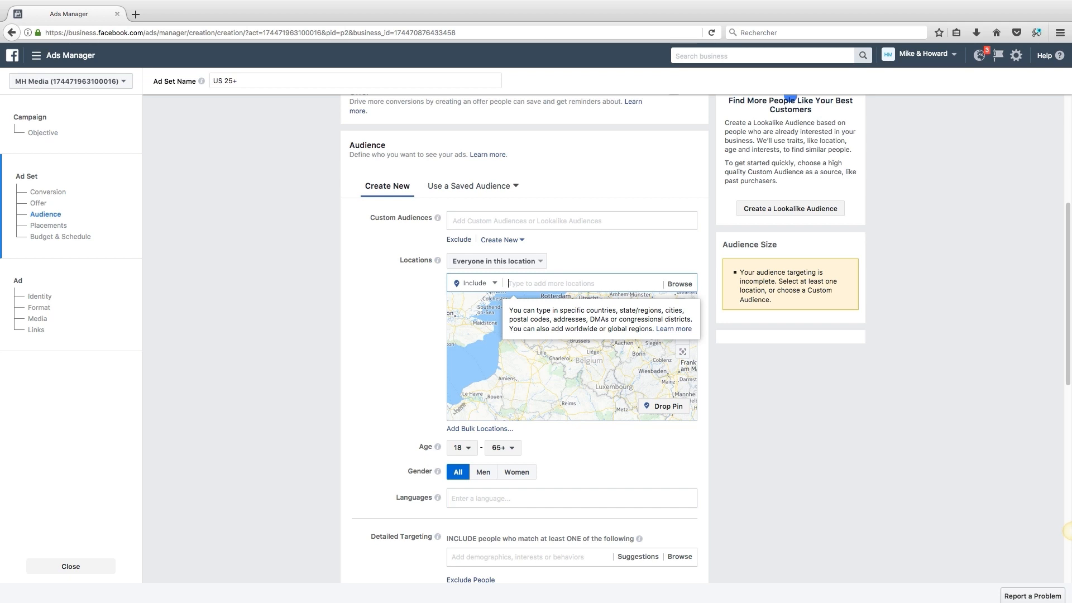
type("united")
key("Down")
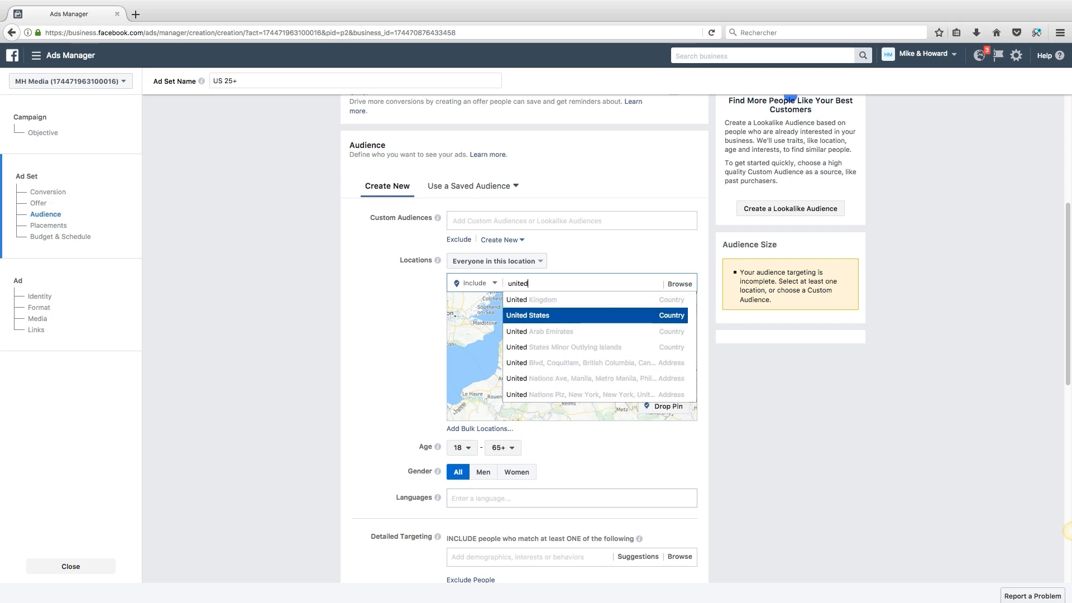
key("Return")
type("unitede")
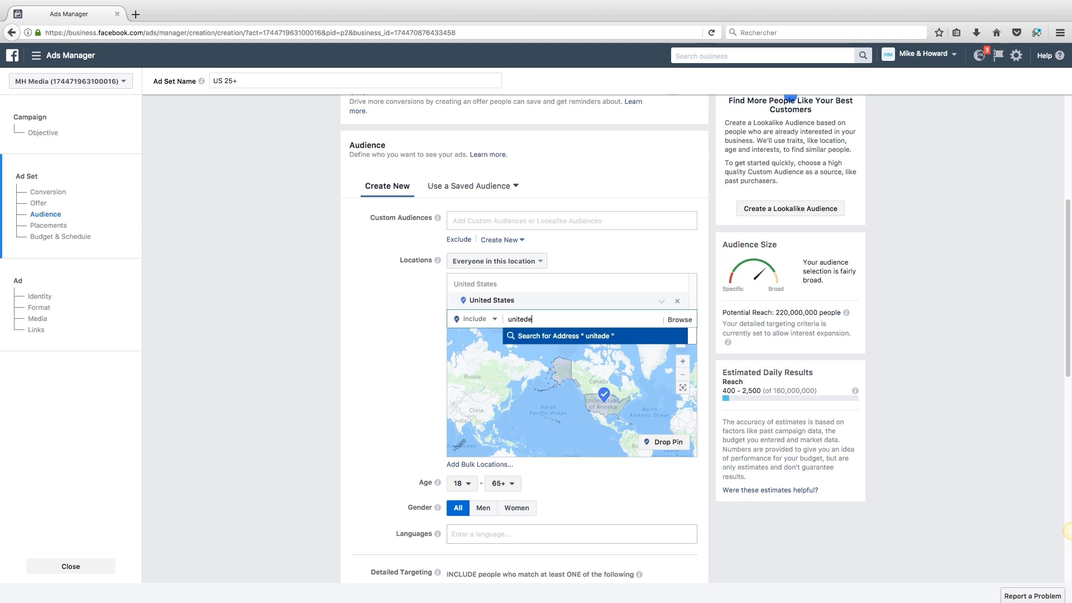
key("BackSpace")
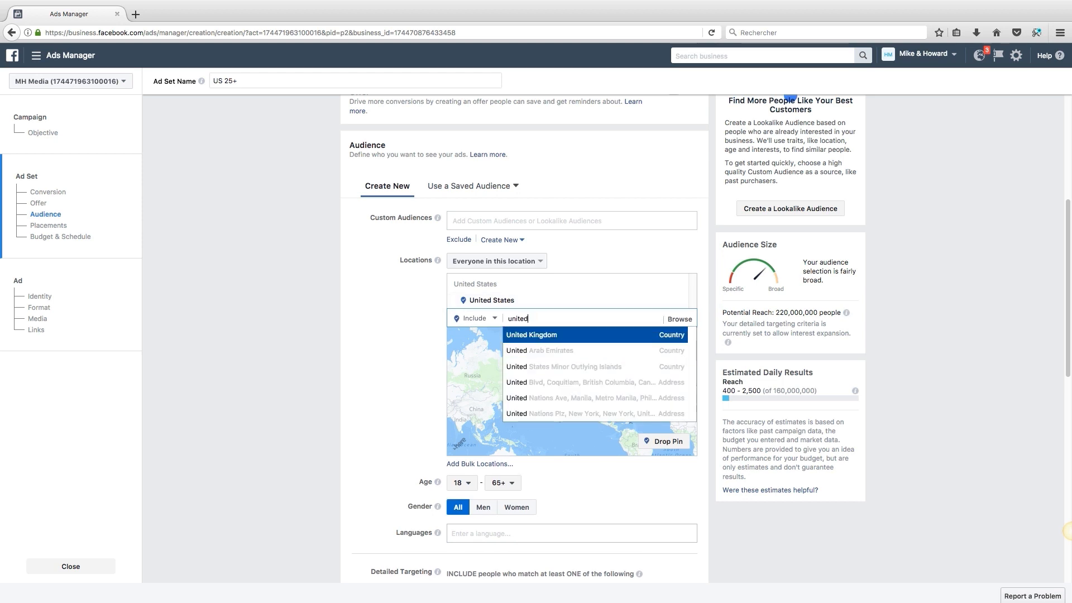
key("Return")
type("canada")
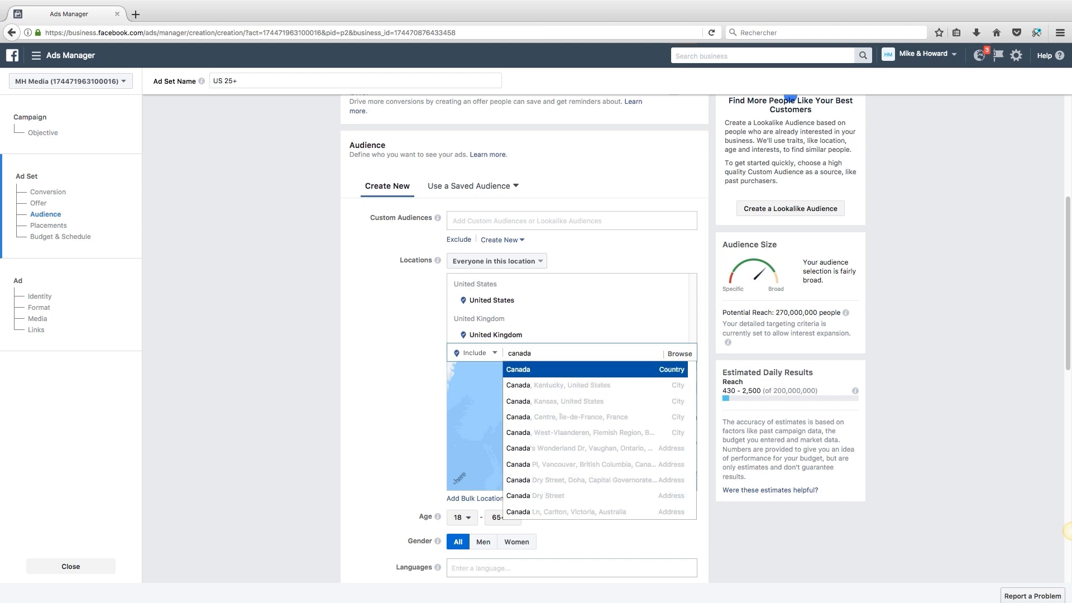
key("Return")
Step: Scroll down to the Age setting and open the minimum age list
scroll(1066, 530, "down", 1)
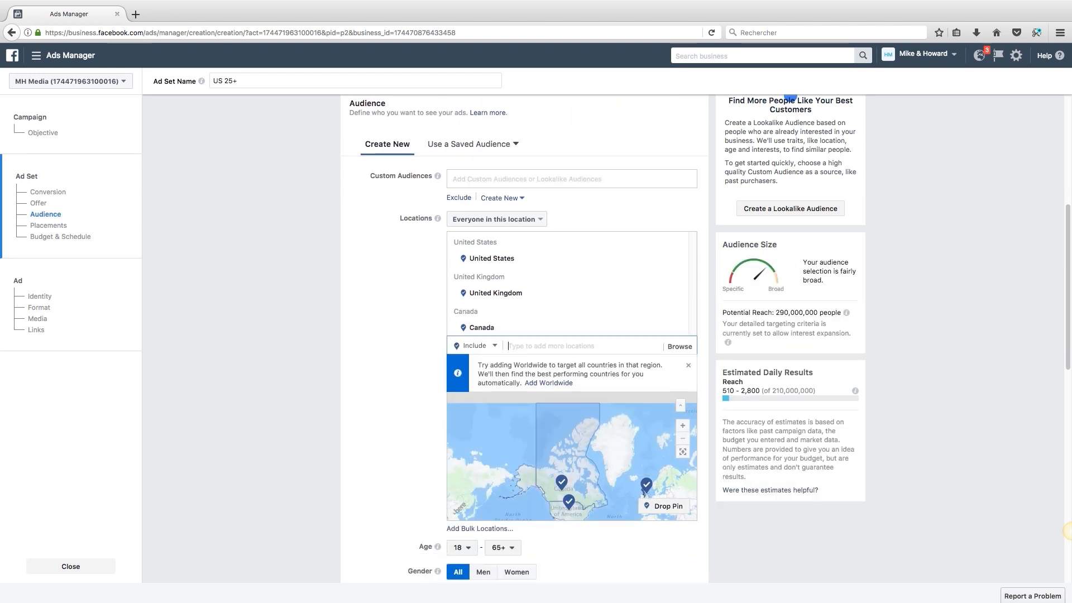
scroll(1067, 530, "down", 2)
scroll(461, 391, "down", 2)
left_click(461, 363)
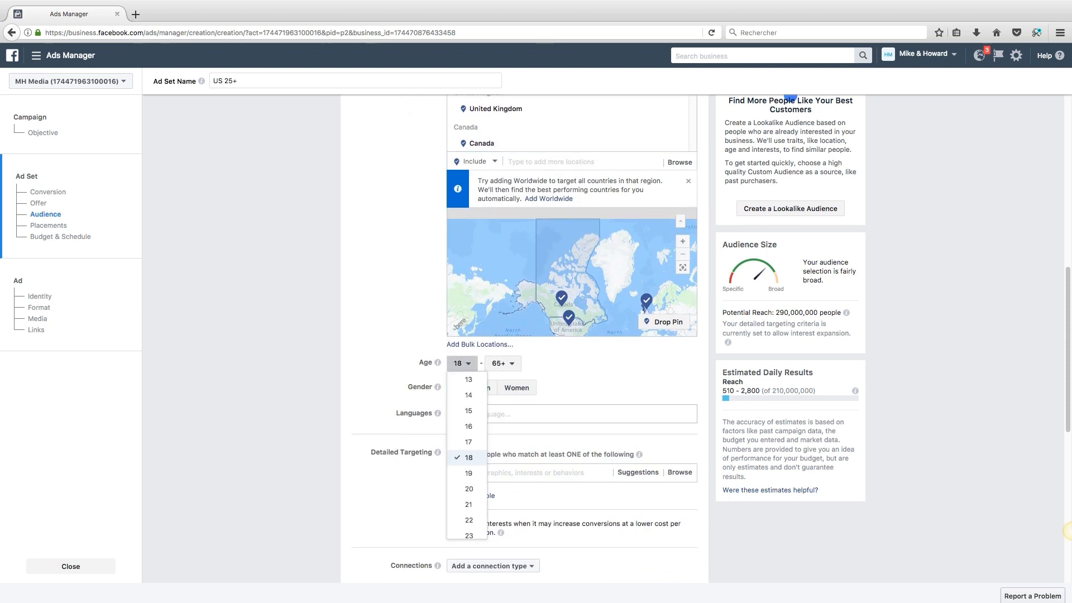
Step: Raise the minimum age to 25 and add English (All) as the target language
scroll(467, 446, "down", 3)
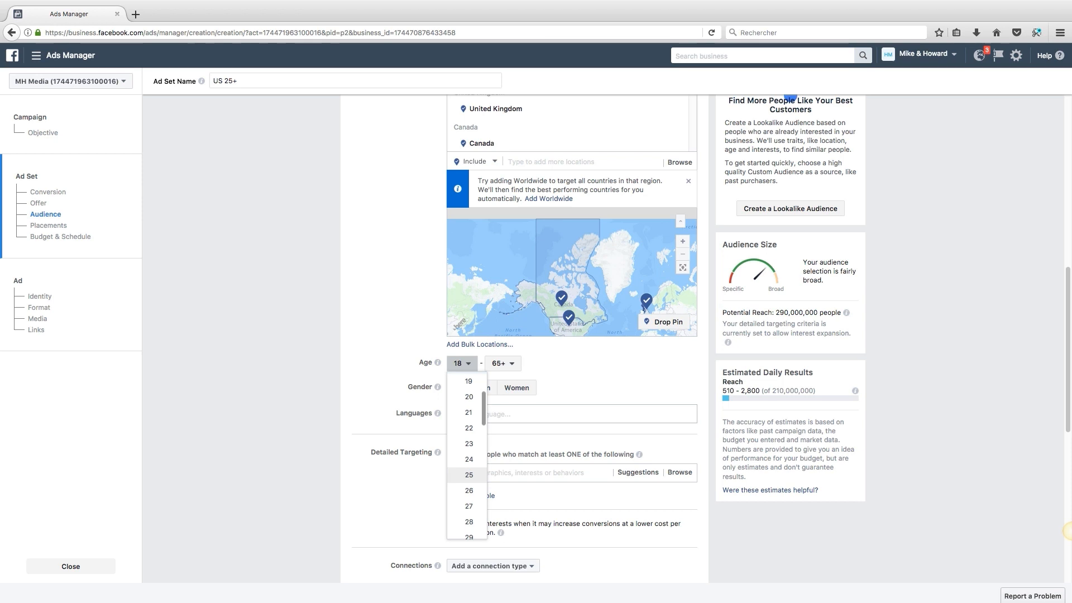
left_click(469, 474)
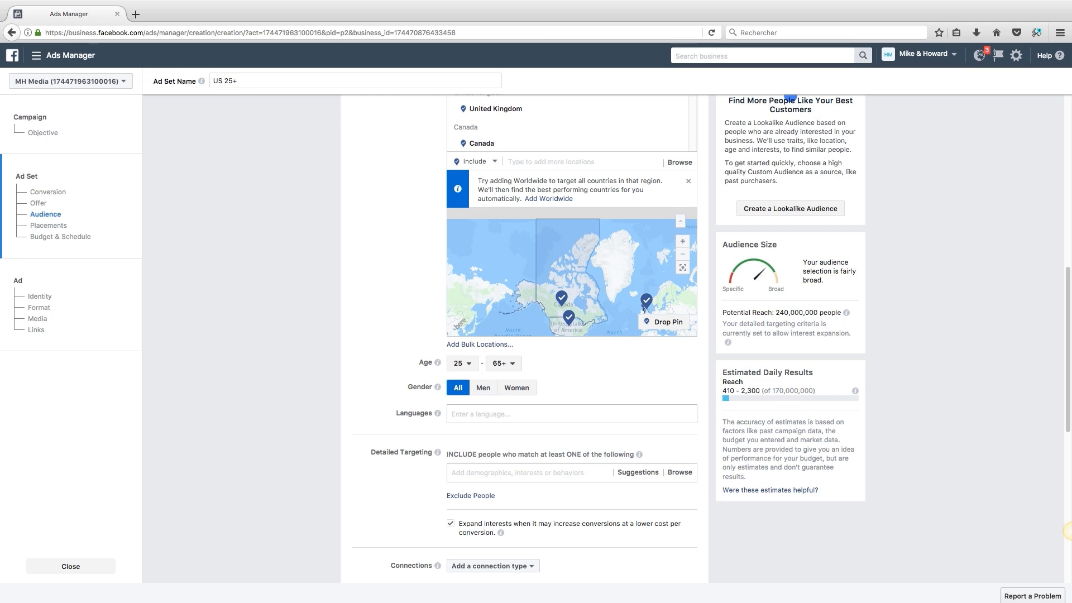
scroll(1067, 531, "down", 3)
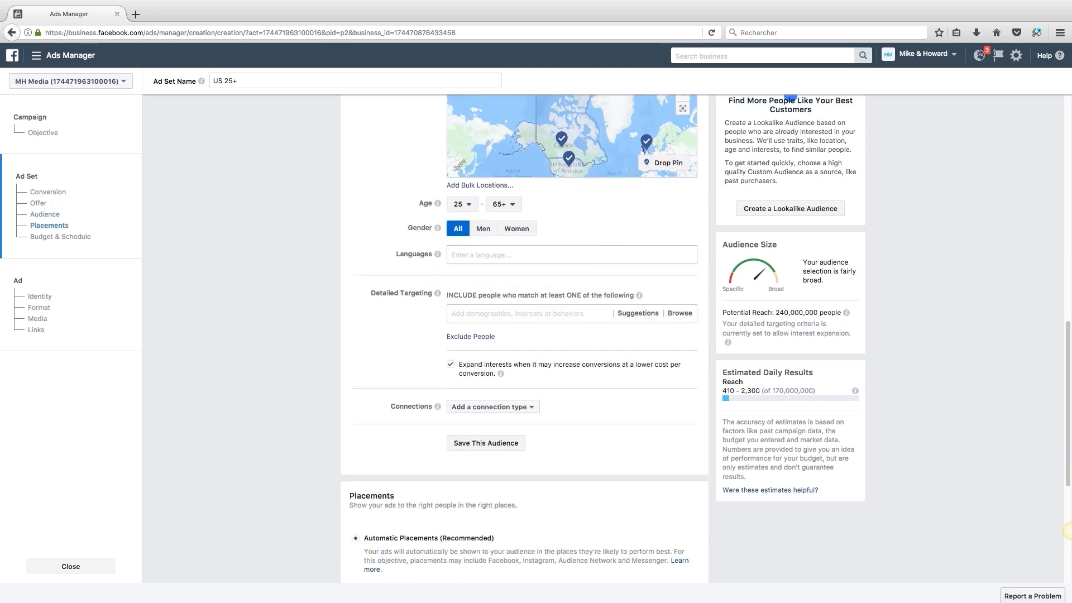
left_click(502, 255)
type("english")
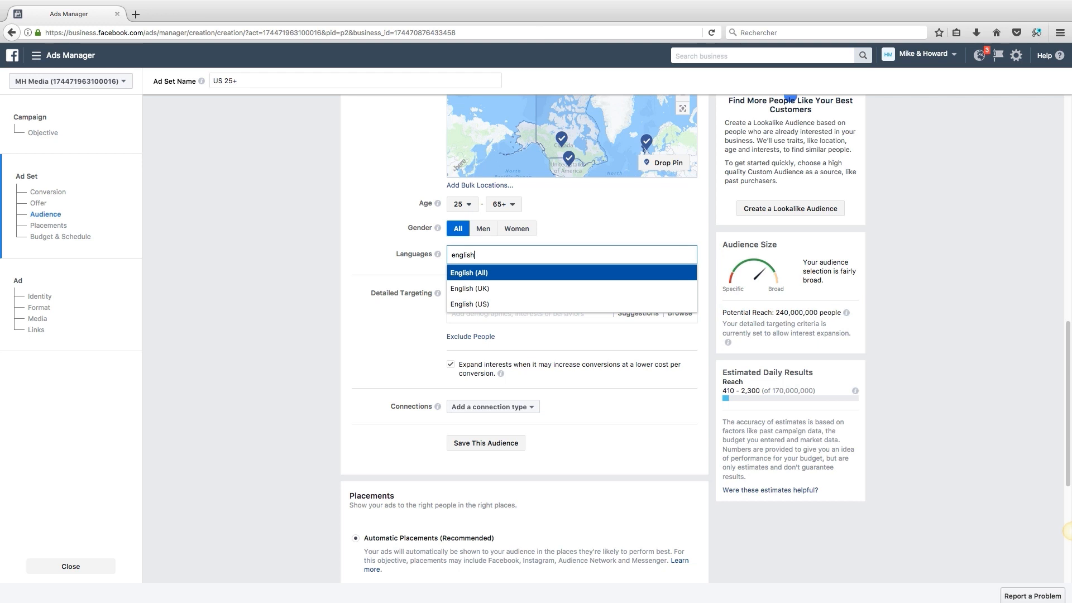
key("Return")
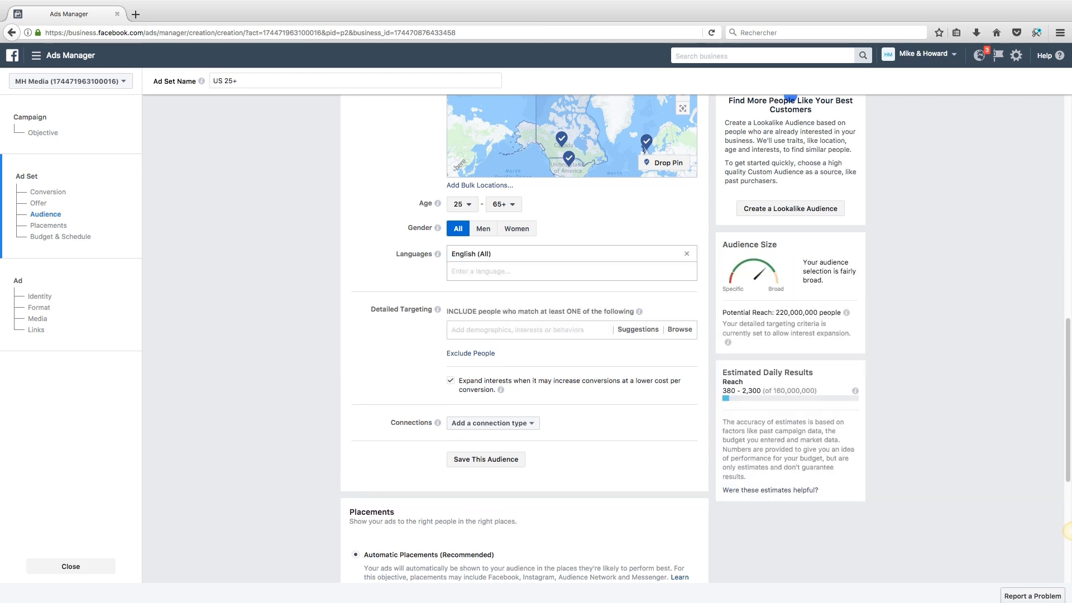
scroll(525, 335, "down", 2)
Step: Look over the detailed targeting suggestions and the potential reach figure
left_click(525, 279)
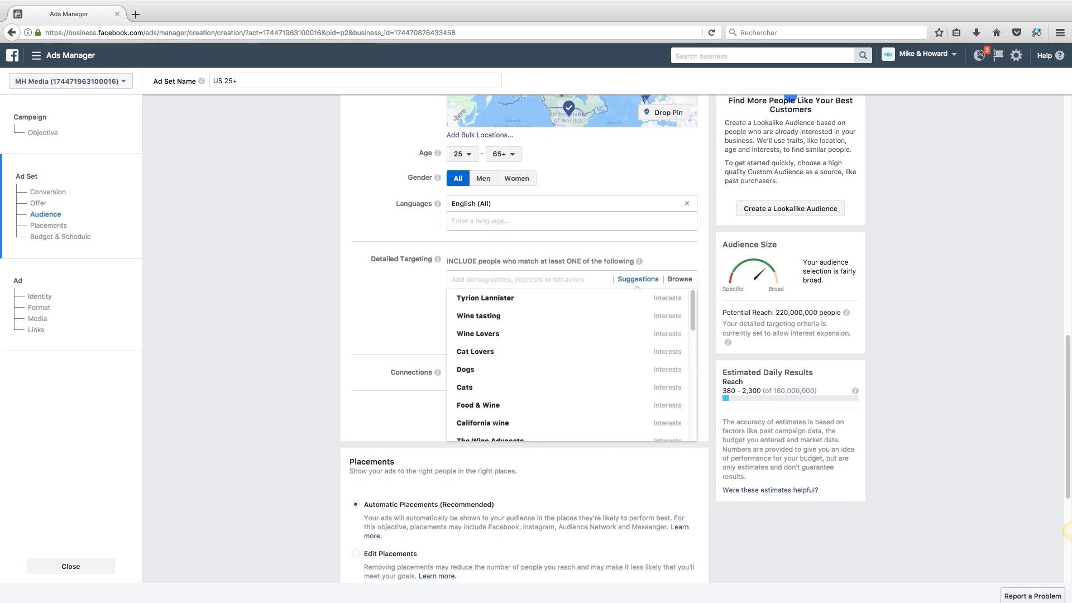
left_click(410, 286)
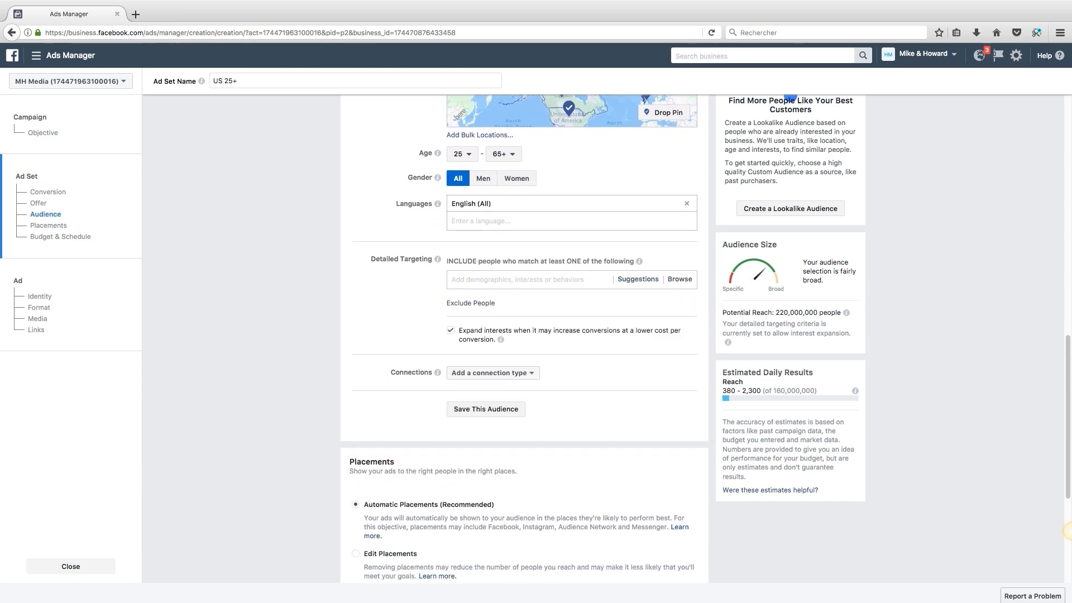
mouse_move(438, 259)
mouse_move(847, 313)
left_click_drag(780, 313, 809, 312)
left_click(809, 314)
Step: Search for a public-figure interest and add it to detailed targeting
left_click(524, 279)
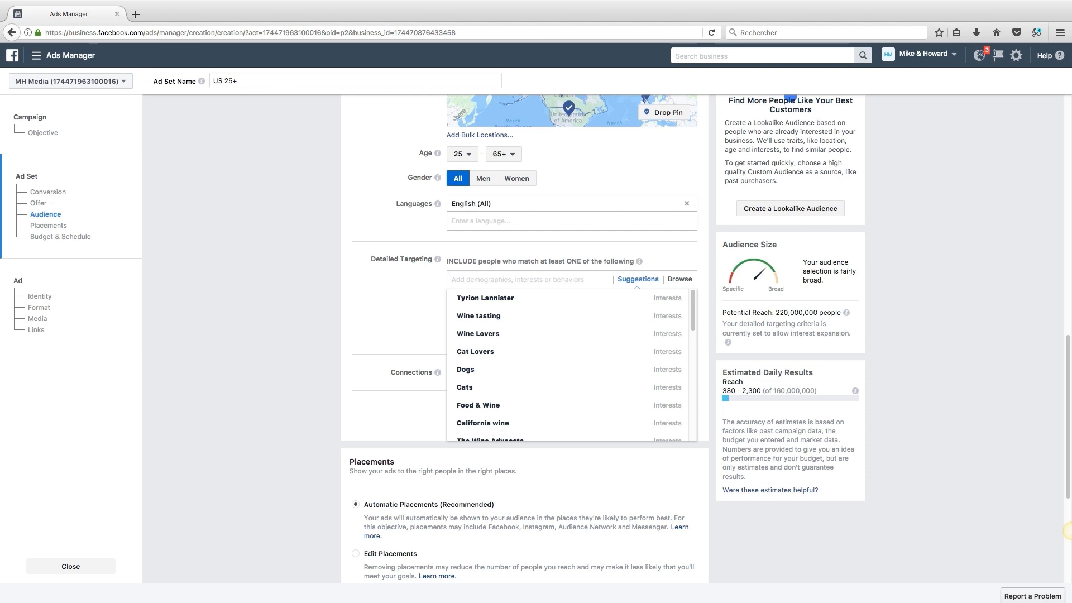
type("tai lope")
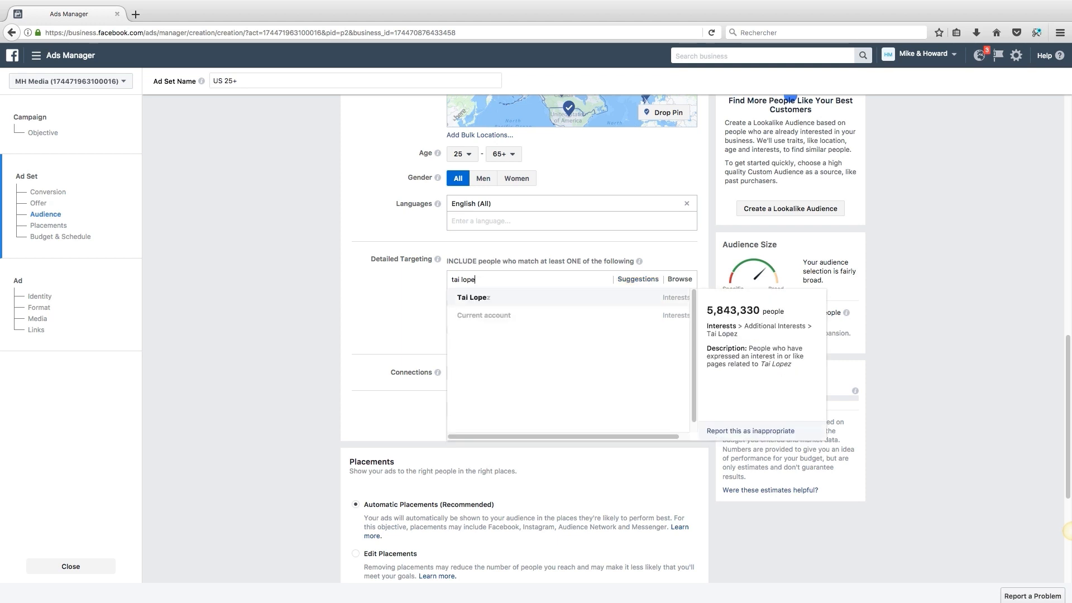
key("Return")
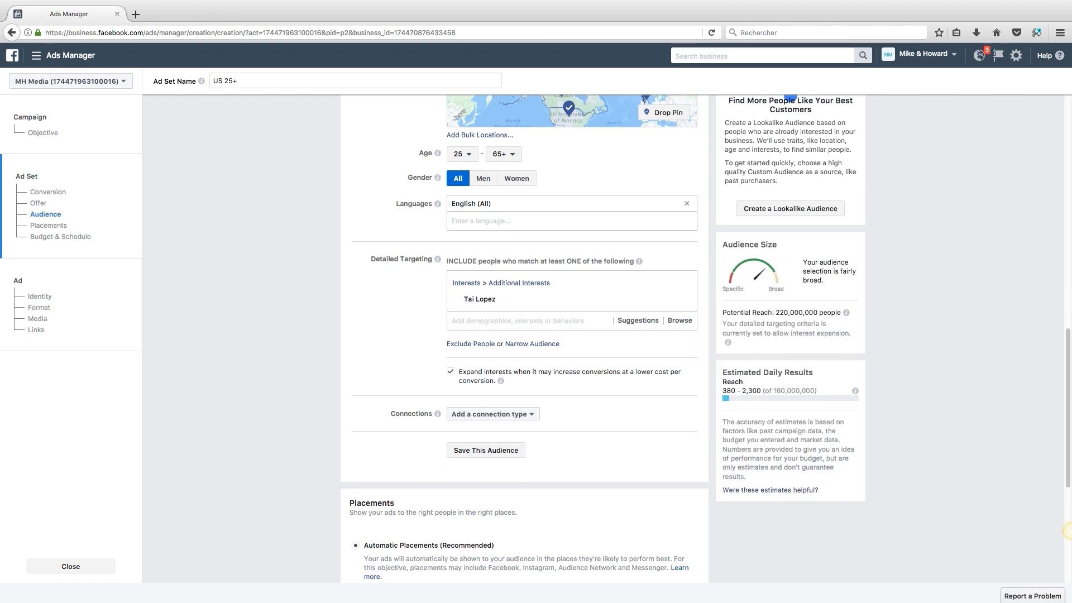
Step: Review the audience size explanation and the 220,000,000 potential reach figure
left_click_drag(794, 253, 853, 335)
left_click(852, 335)
left_click_drag(794, 253, 853, 335)
left_click(853, 335)
left_click_drag(722, 244, 713, 399)
left_click(712, 400)
left_click_drag(775, 312, 841, 313)
left_click(841, 313)
mouse_move(847, 312)
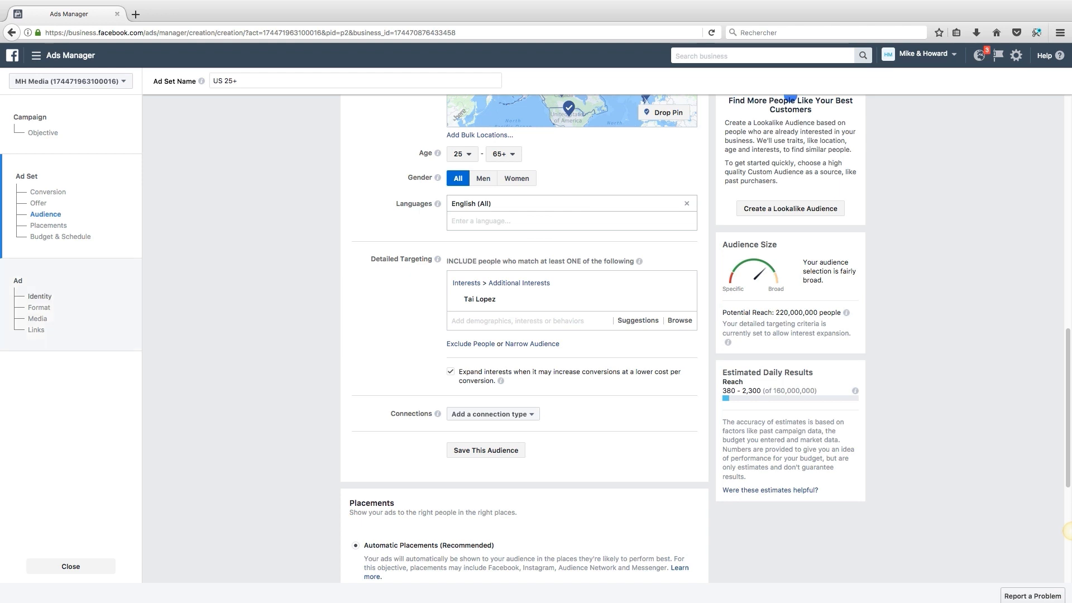
Step: Narrow the audience with a must-also-match group holding a second public-figure interest
left_click(532, 343)
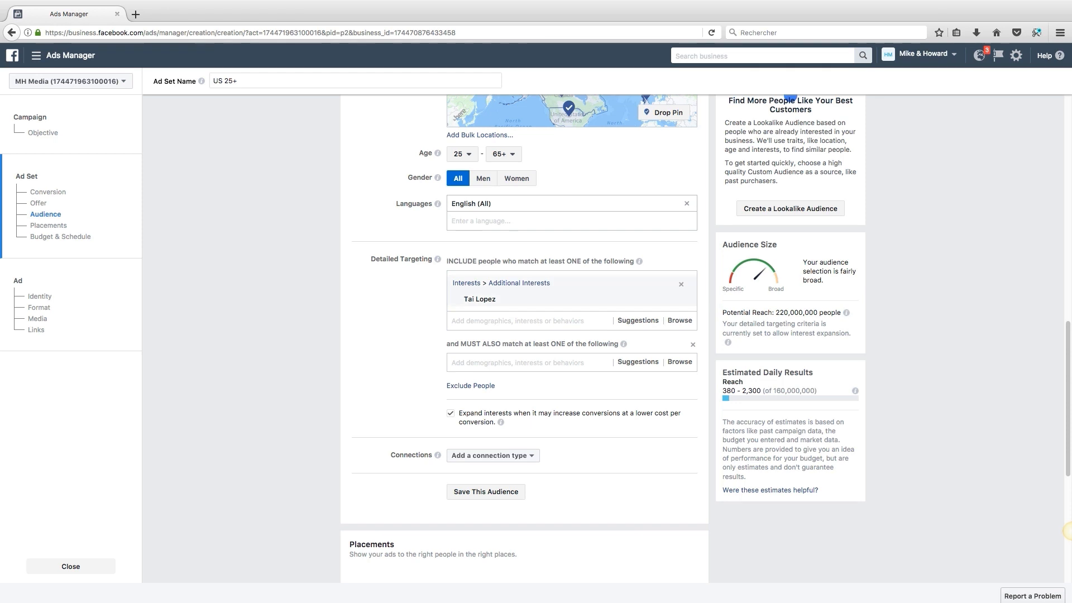
mouse_move(502, 299)
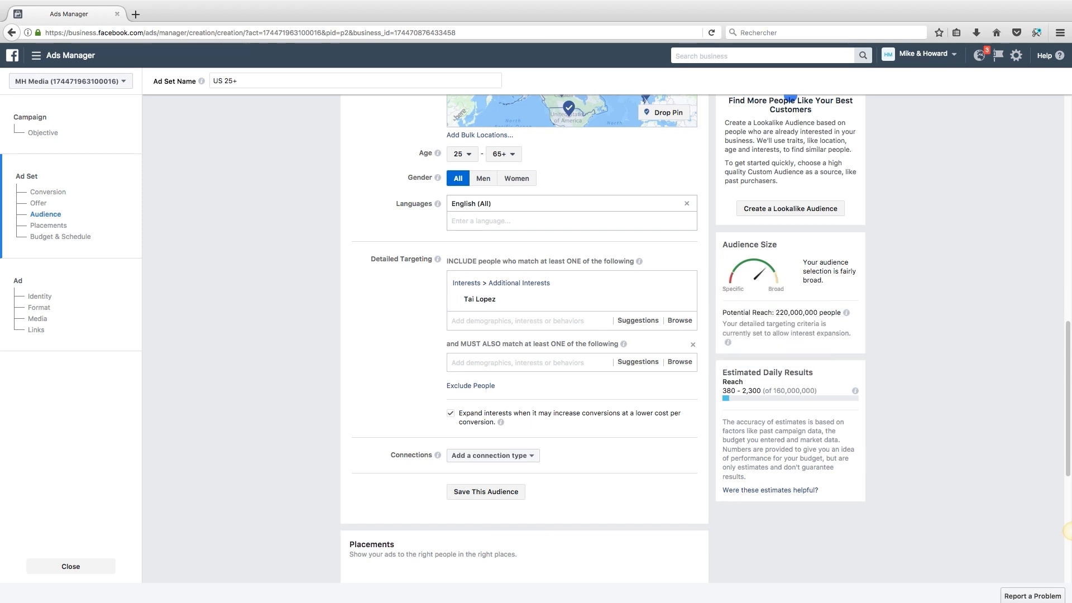
type("frank ,ke")
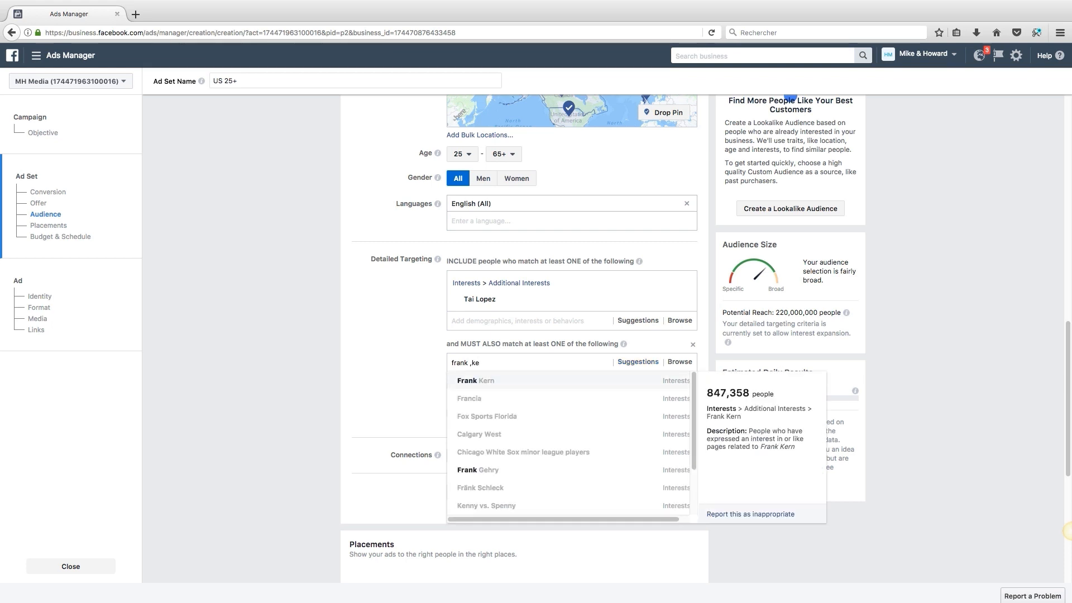
key("Return")
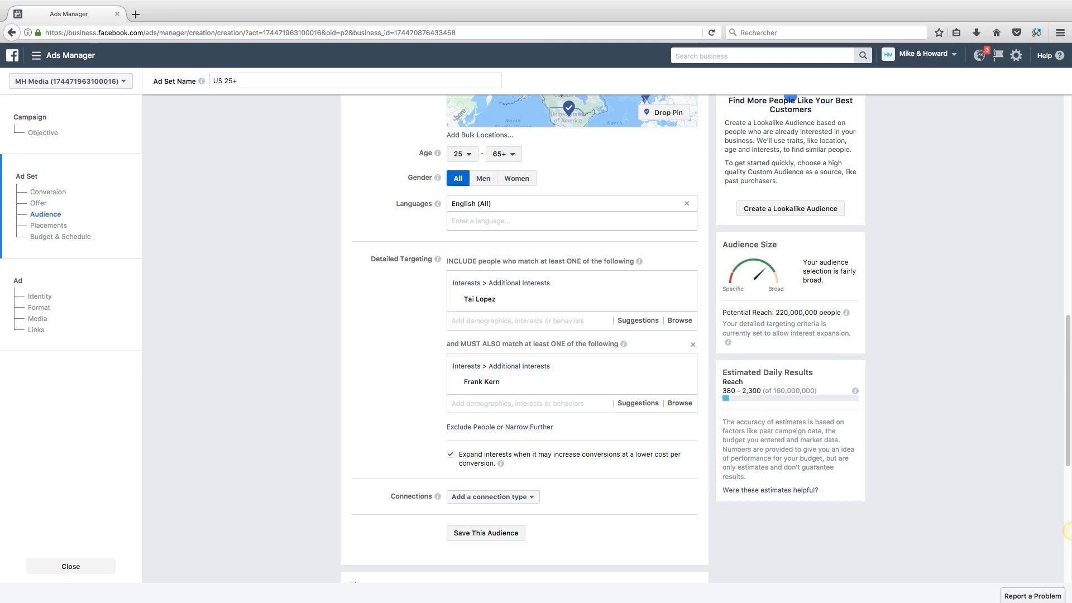
scroll(1068, 531, "down", 7)
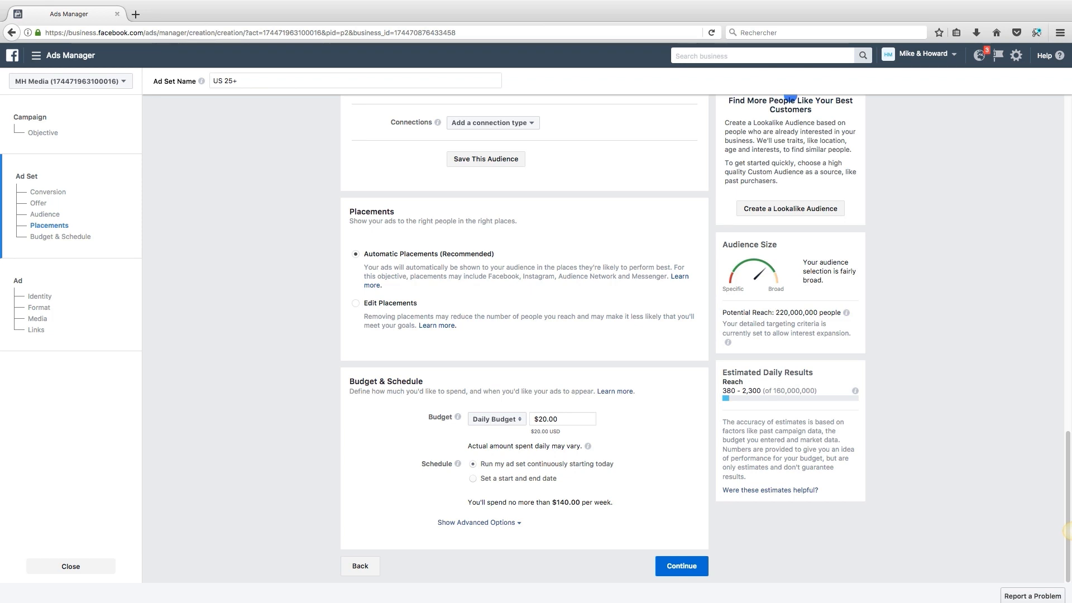
Step: Lower the daily budget from $20 to $10 and continue to the ad step
left_click_drag(538, 419, 547, 419)
type("1")
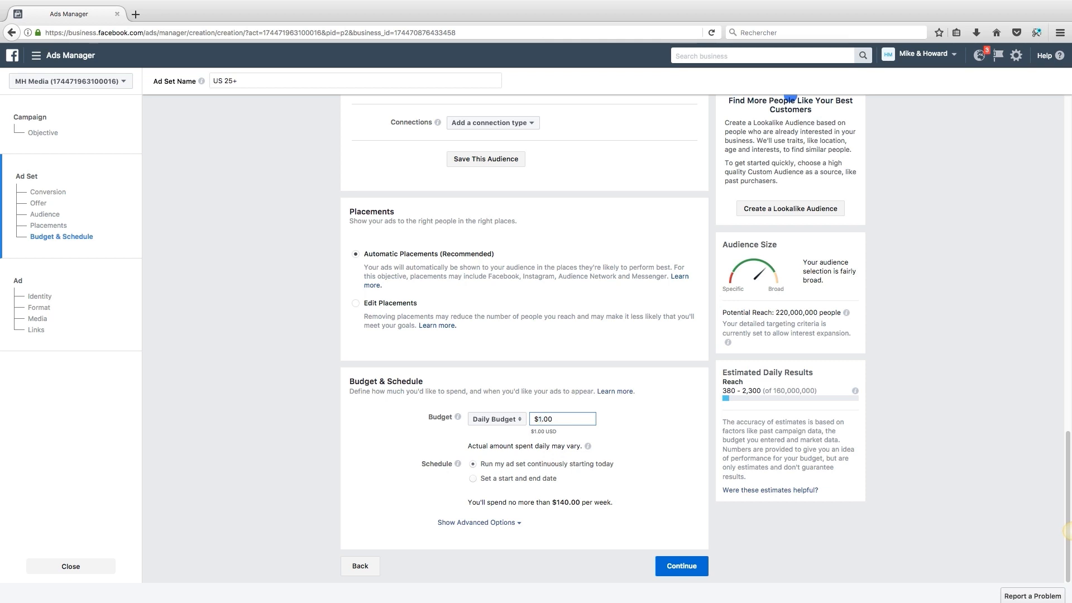
type("0")
left_click(650, 463)
left_click(681, 566)
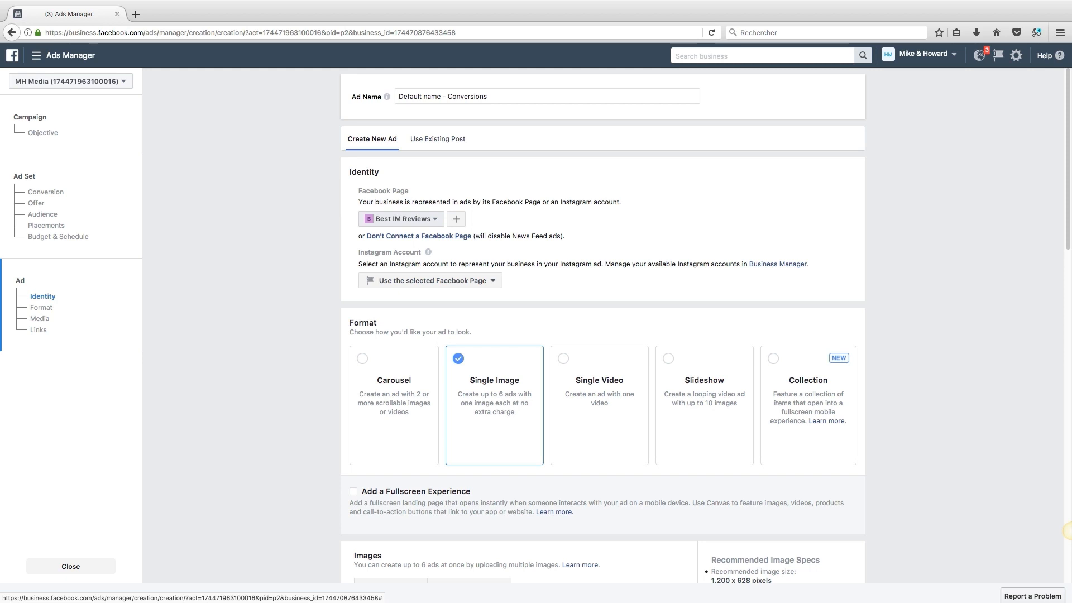
Step: Set the ad's Page to LOT9.co and switch the format to Slideshow
left_click(402, 219)
left_click(400, 275)
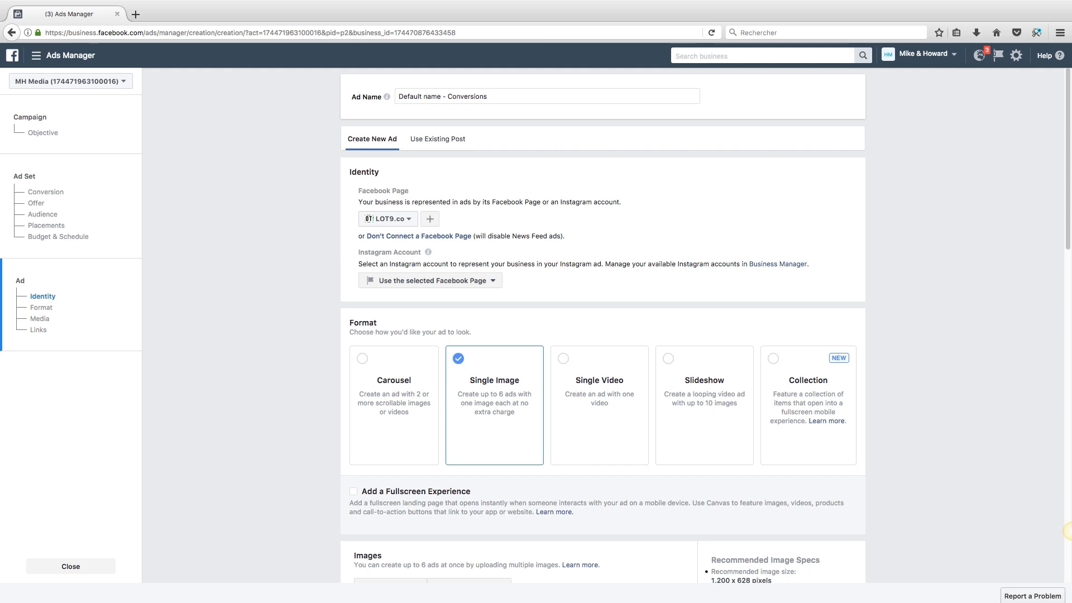
scroll(607, 324, "down", 5)
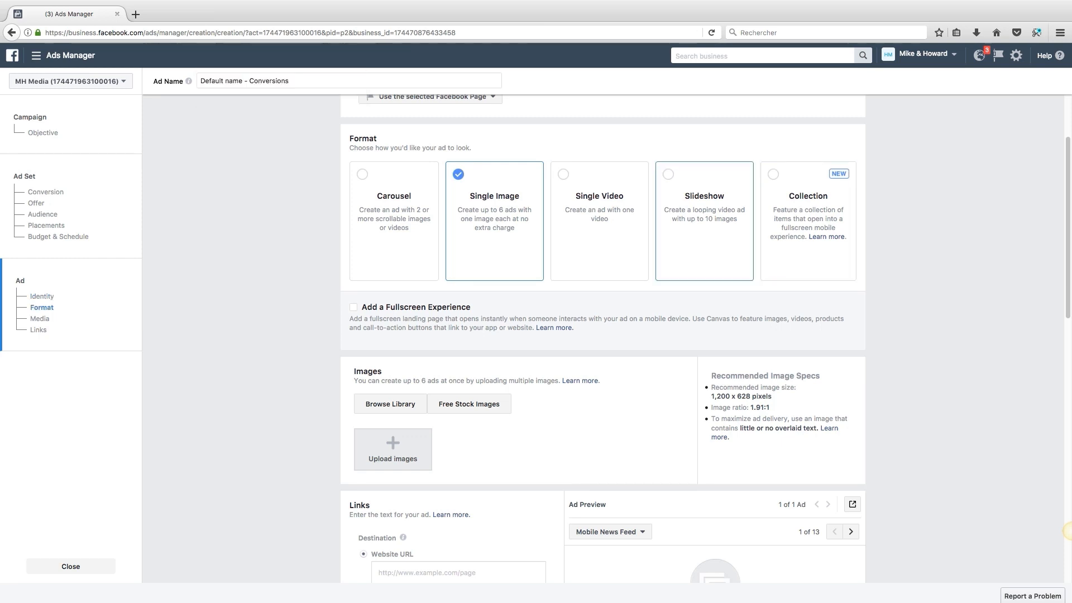
left_click(704, 221)
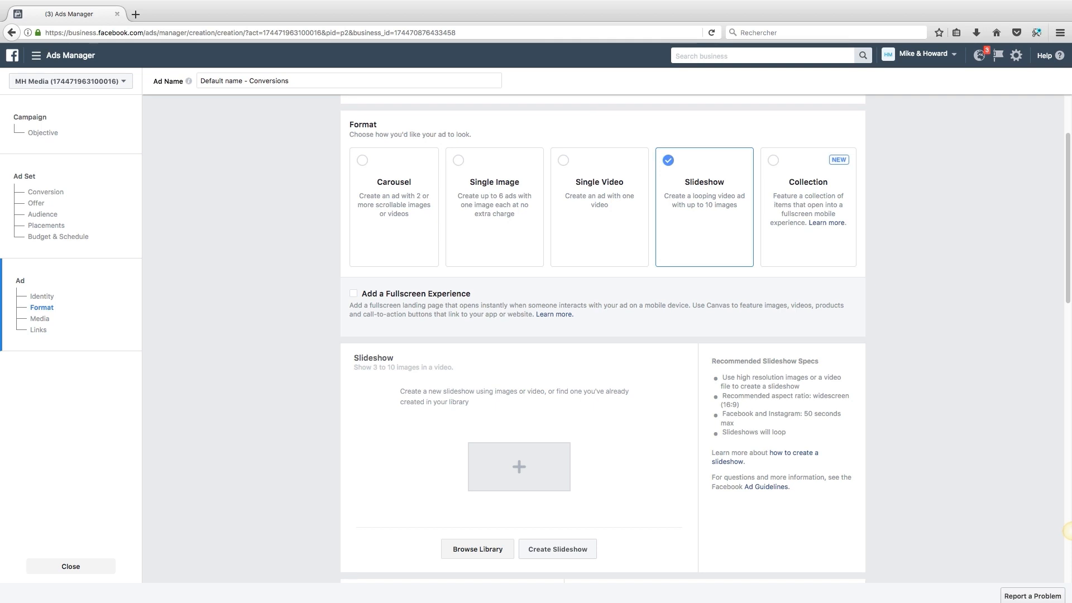
scroll(1067, 530, "down", 2)
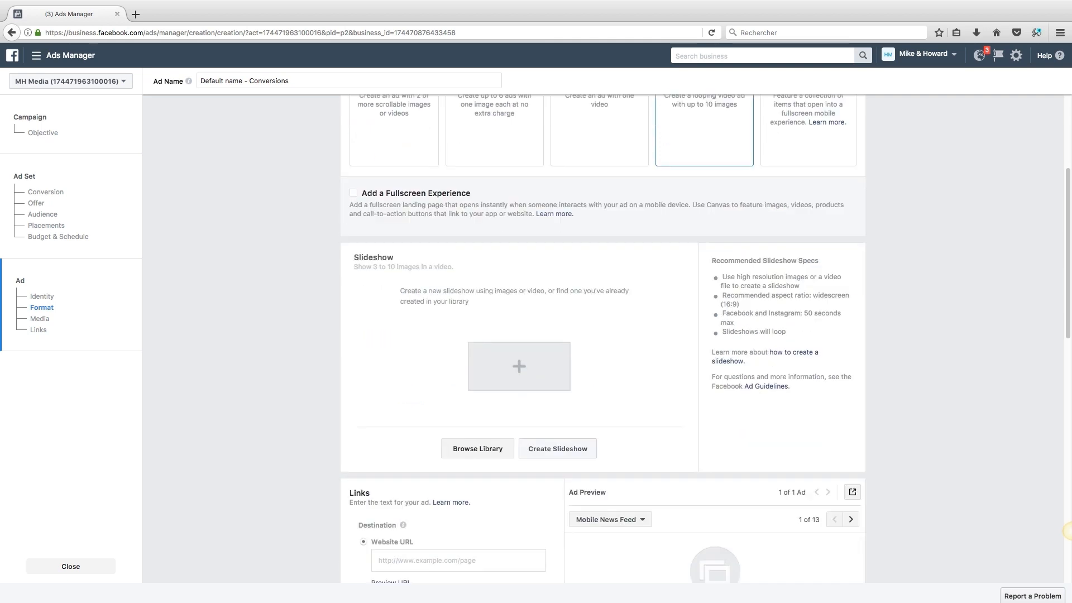
scroll(1068, 530, "up", 3)
scroll(1067, 530, "down", 1)
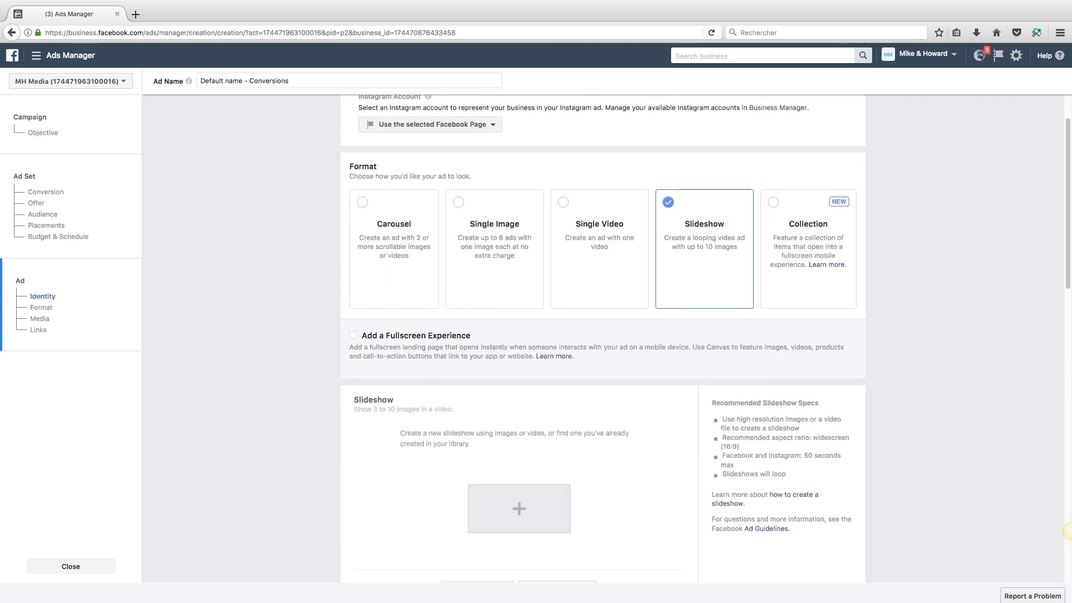
scroll(1067, 531, "down", 5)
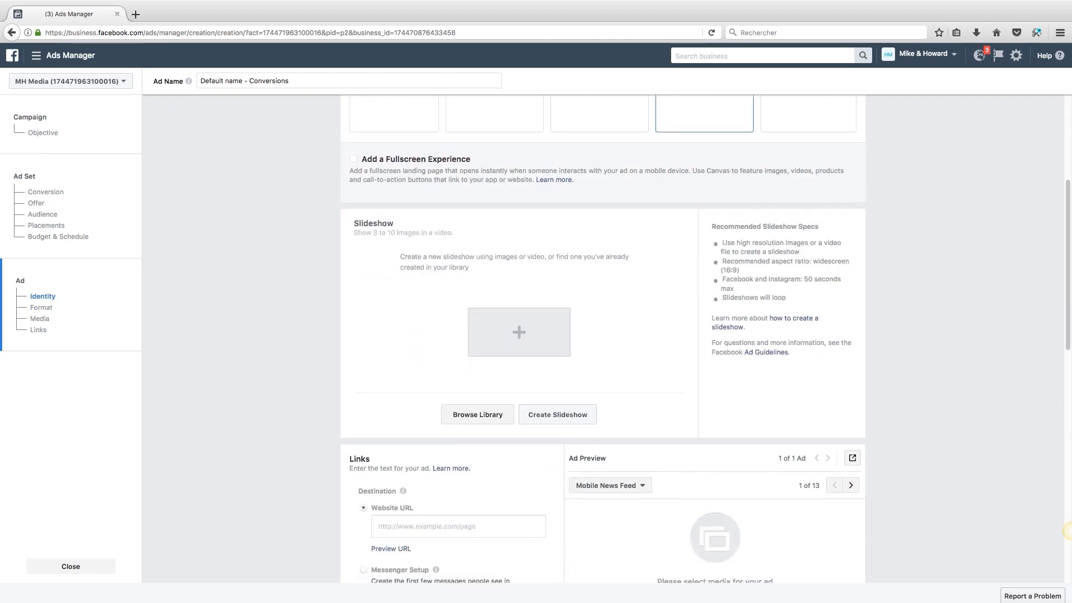
Step: Start a new slideshow, keeping the 1-second image duration
left_click(558, 314)
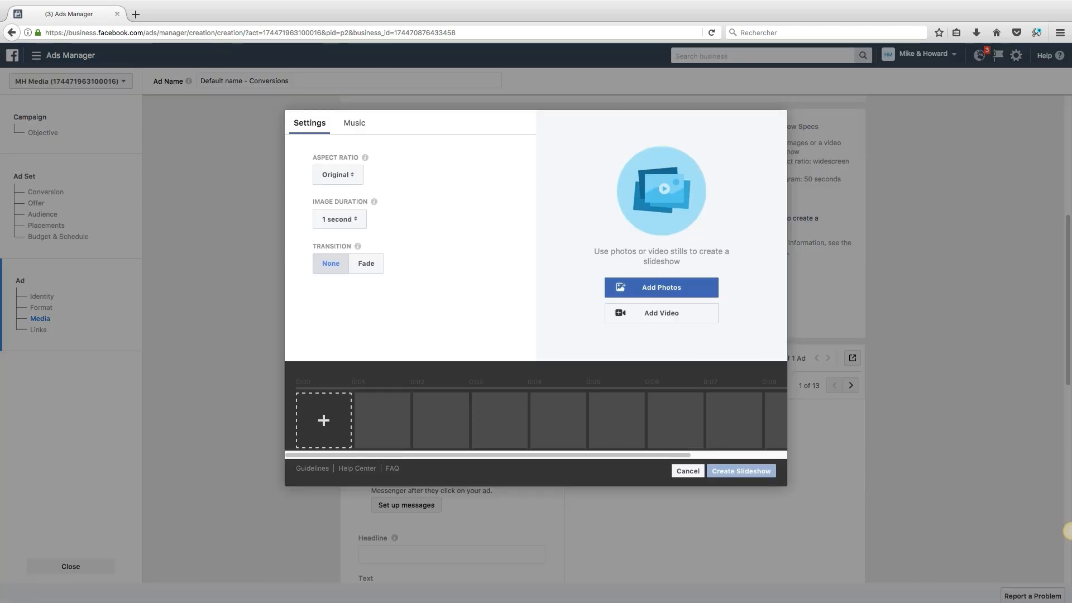
left_click(339, 219)
left_click(340, 219)
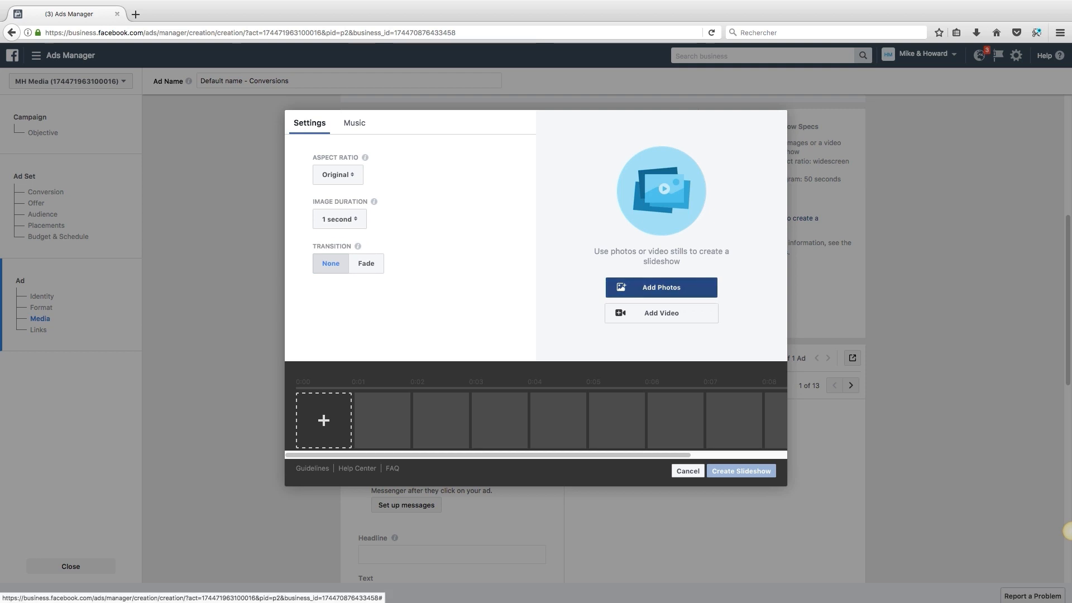
Step: Select the red, pink, yellow and black earring images from the library and confirm
left_click(661, 287)
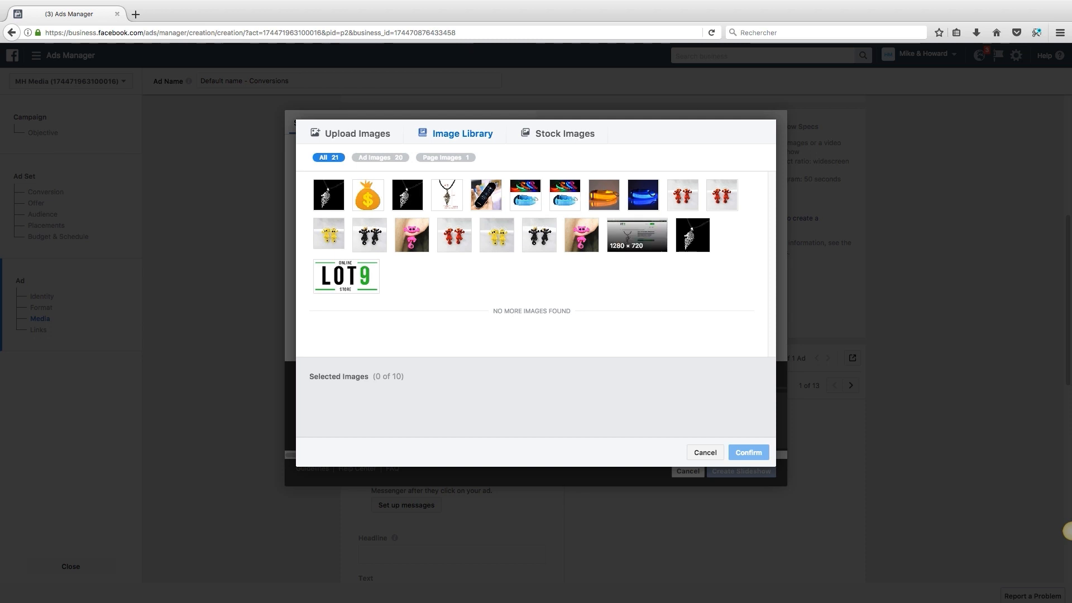
left_click(564, 133)
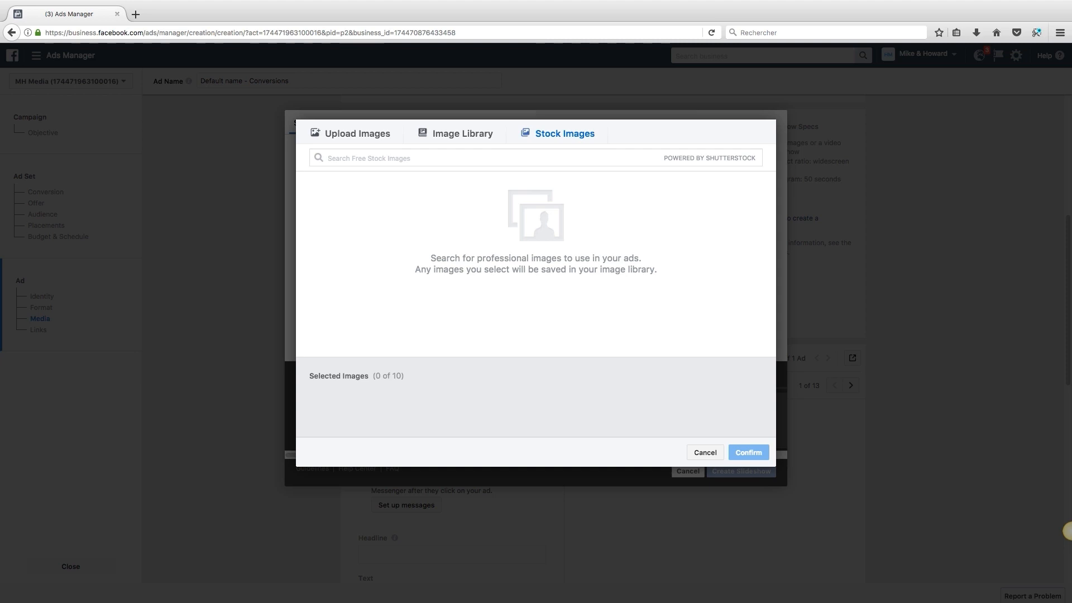
left_click(330, 159)
type("money")
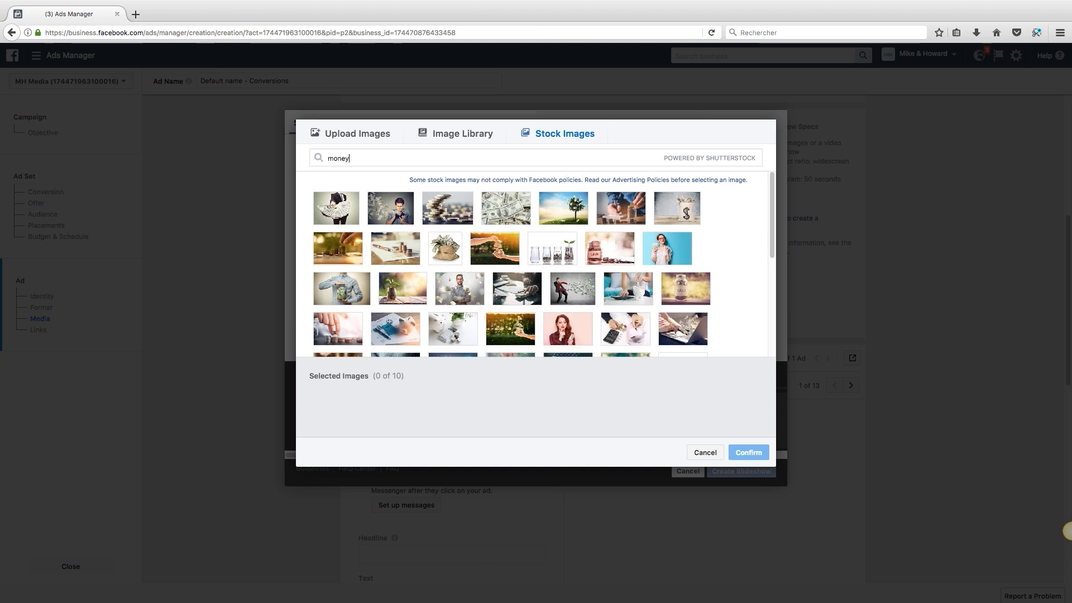
left_click(462, 134)
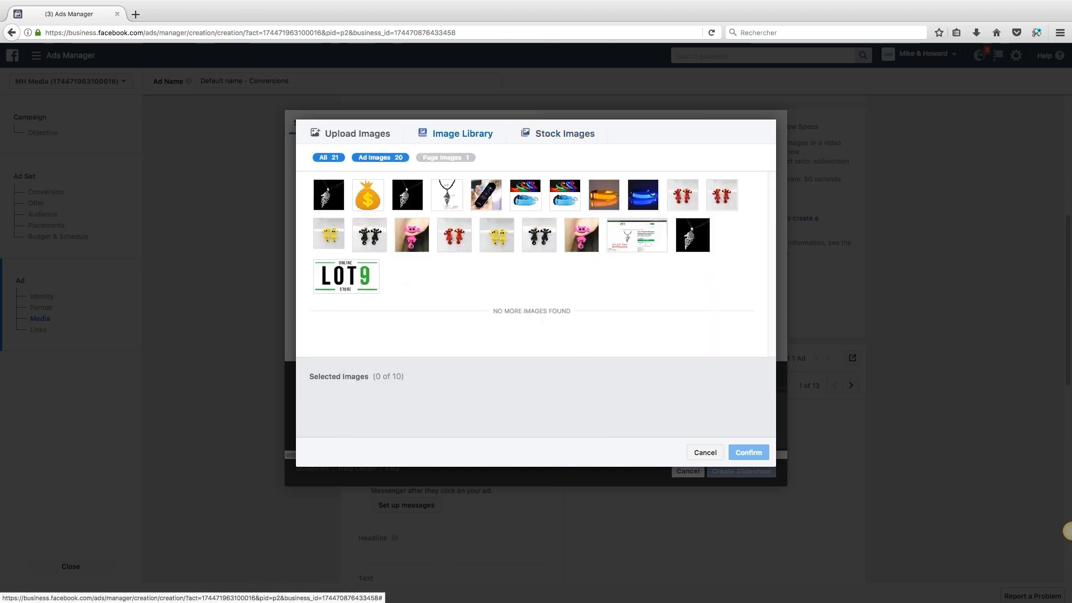
left_click(453, 235)
left_click(411, 235)
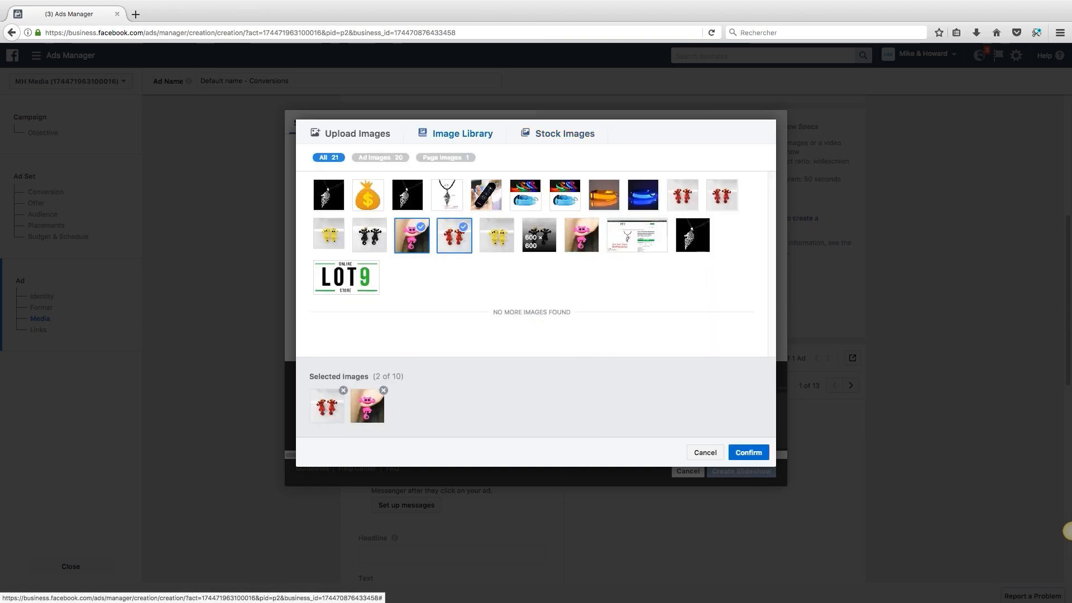
left_click(496, 235)
left_click(538, 235)
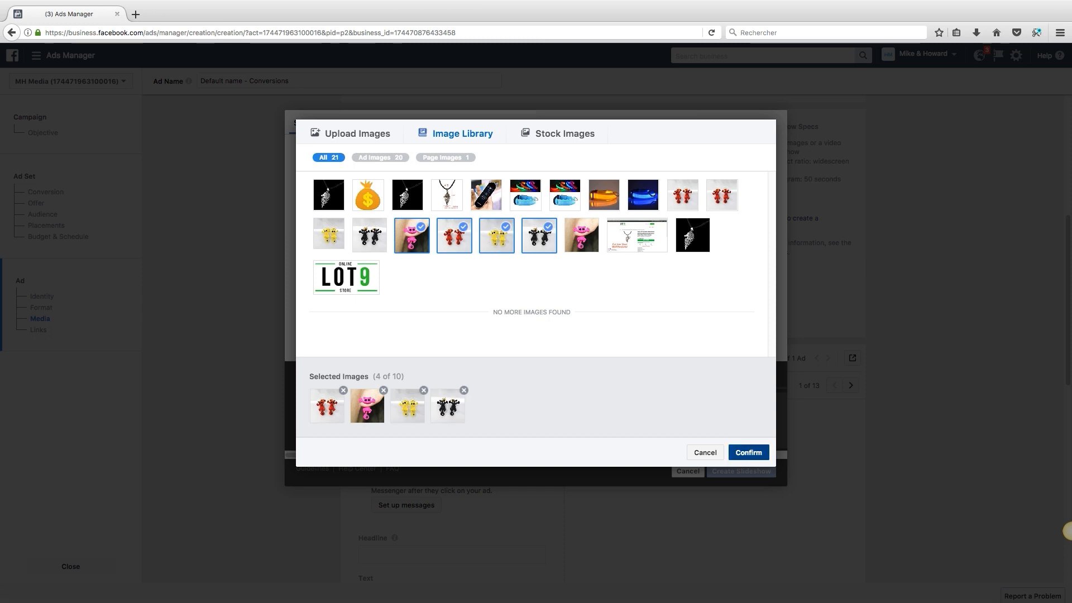
left_click(748, 452)
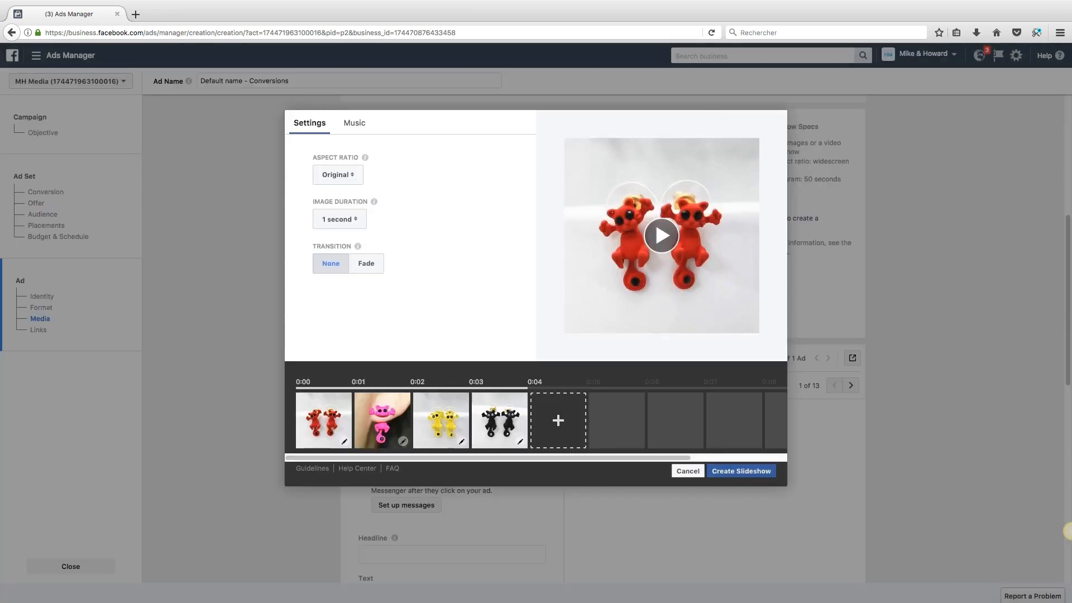
Step: Create the slideshow video from the four earring images
left_click(741, 471)
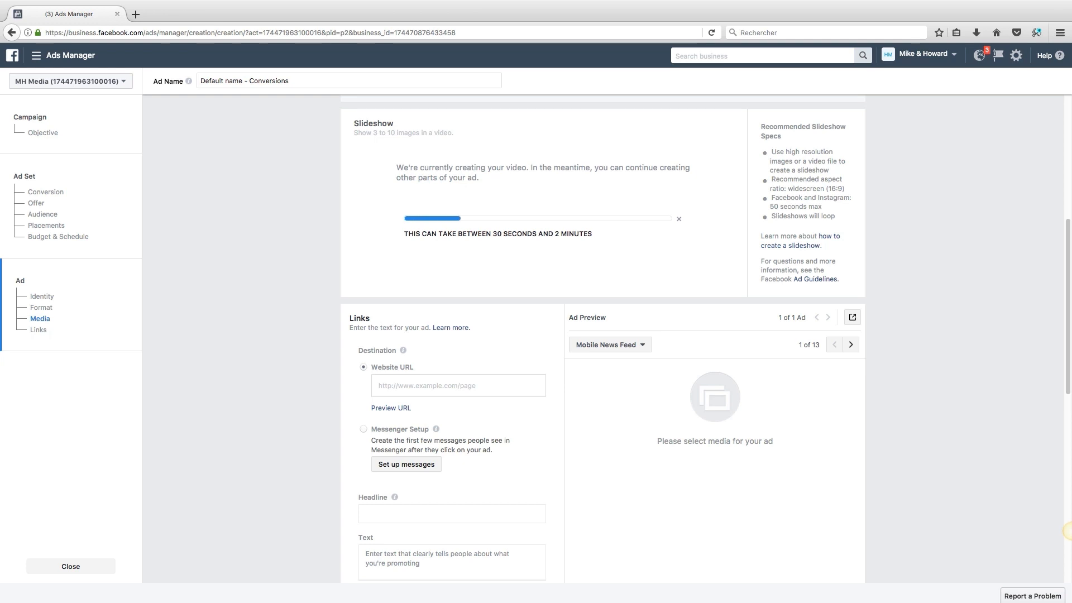
scroll(603, 334, "down", 4)
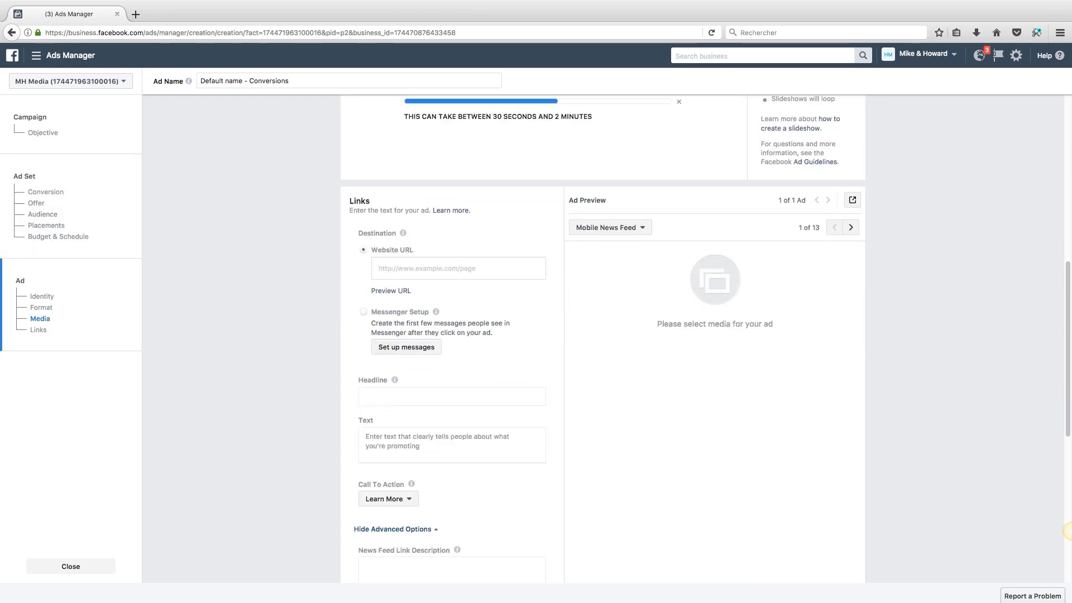
scroll(390, 291, "down", 4)
scroll(403, 149, "up", 2)
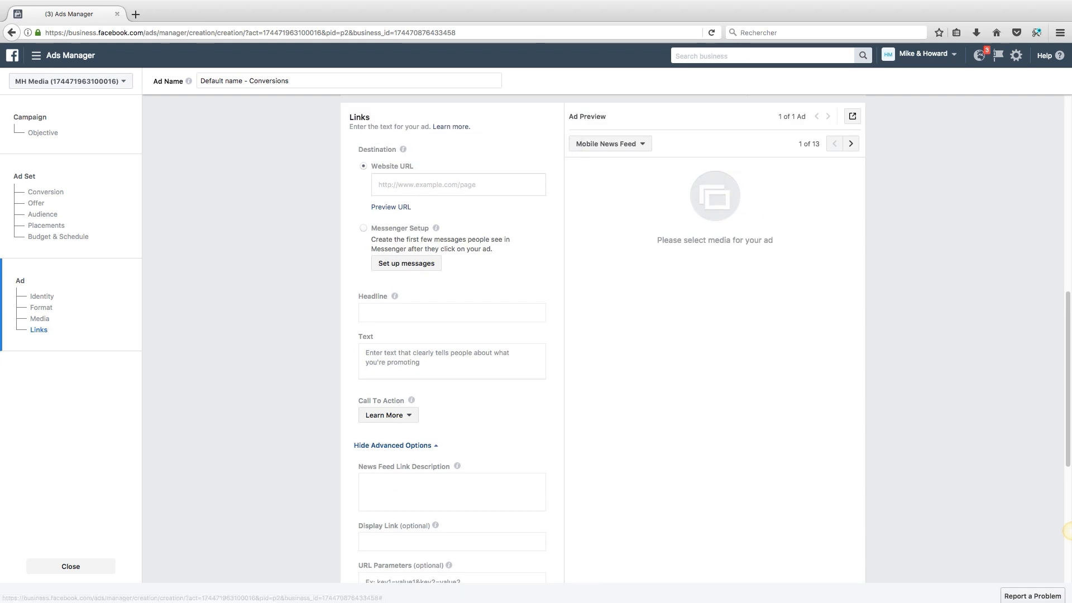
left_click(435, 185)
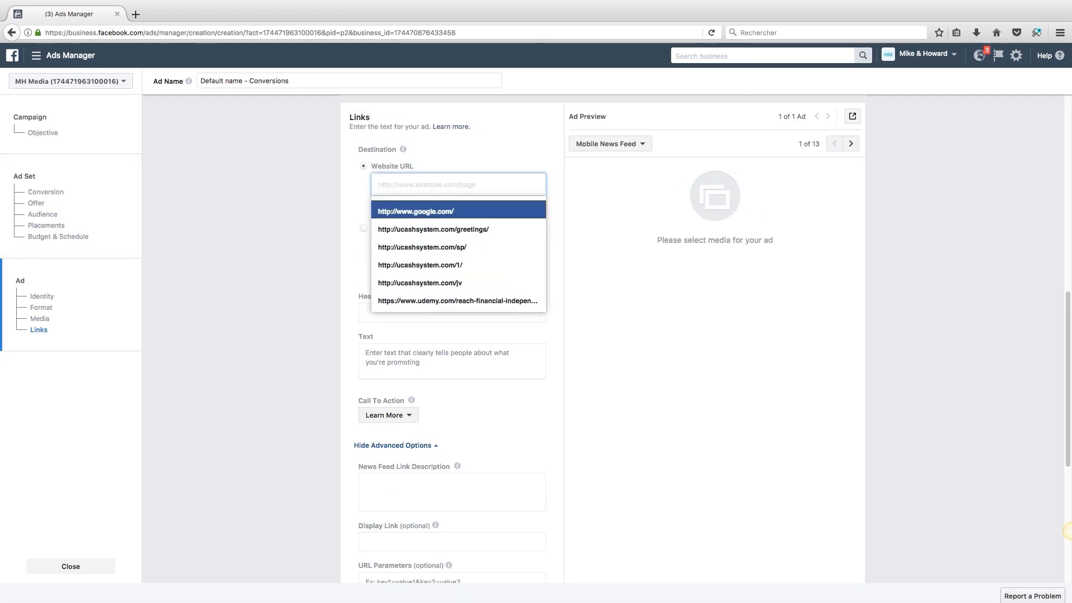
key("Return")
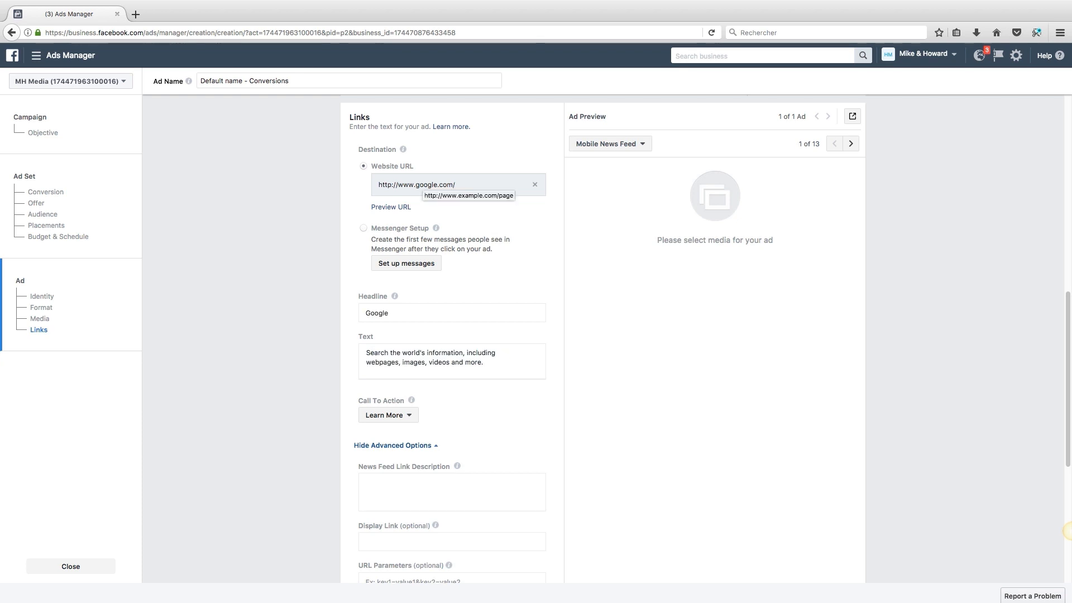
scroll(603, 335, "down", 3)
scroll(1071, 530, "down", 3)
scroll(1070, 531, "up", 7)
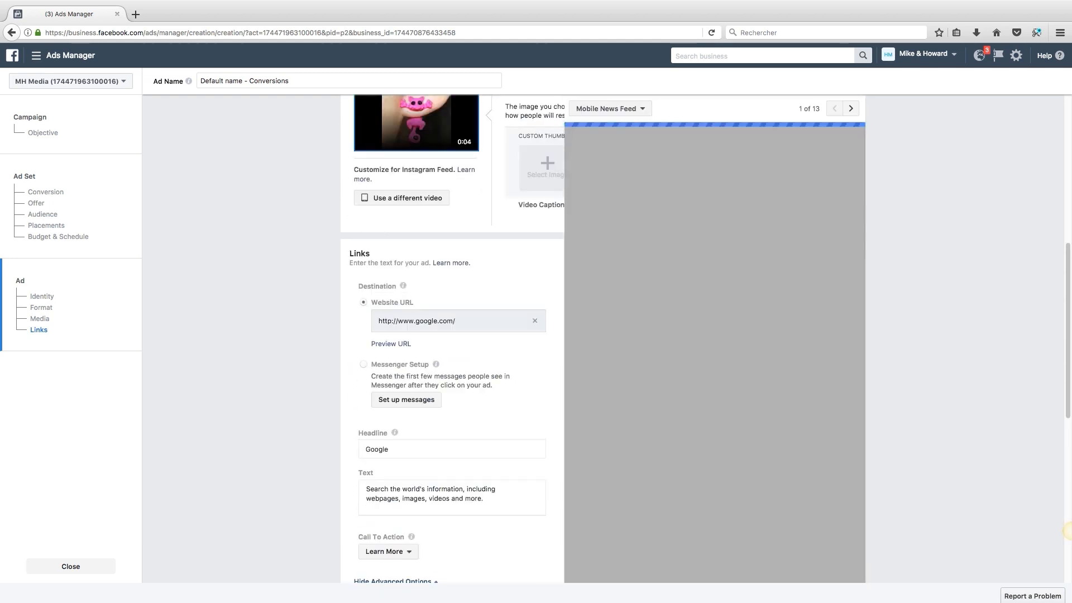
scroll(603, 338, "down", 2)
Step: Replace the headline 'Google' with 'Join our Entrepreneurship Newsletter!'
double_click(377, 332)
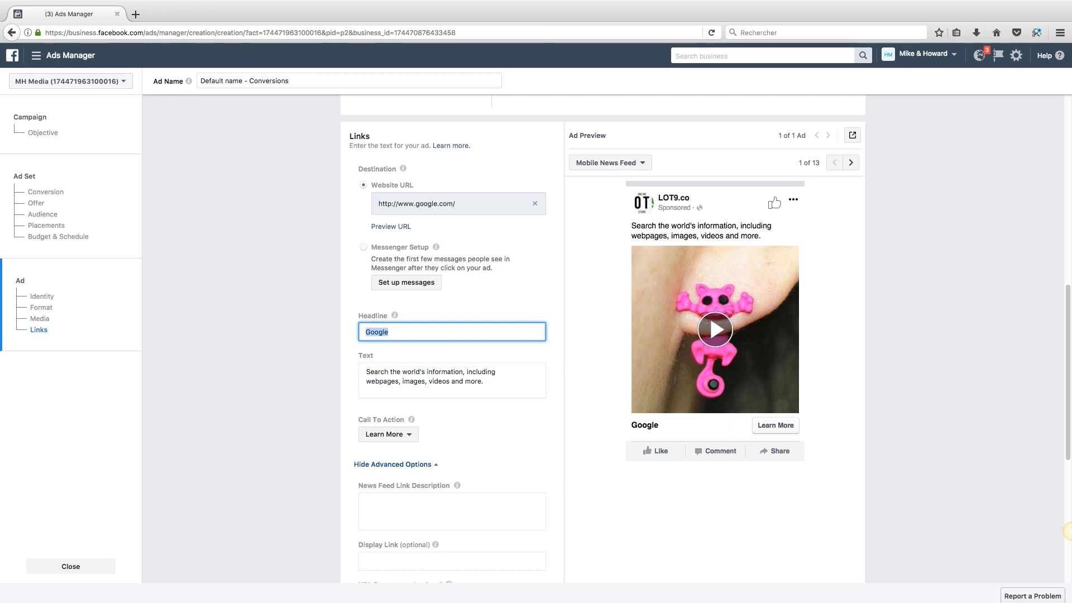
type("Join a")
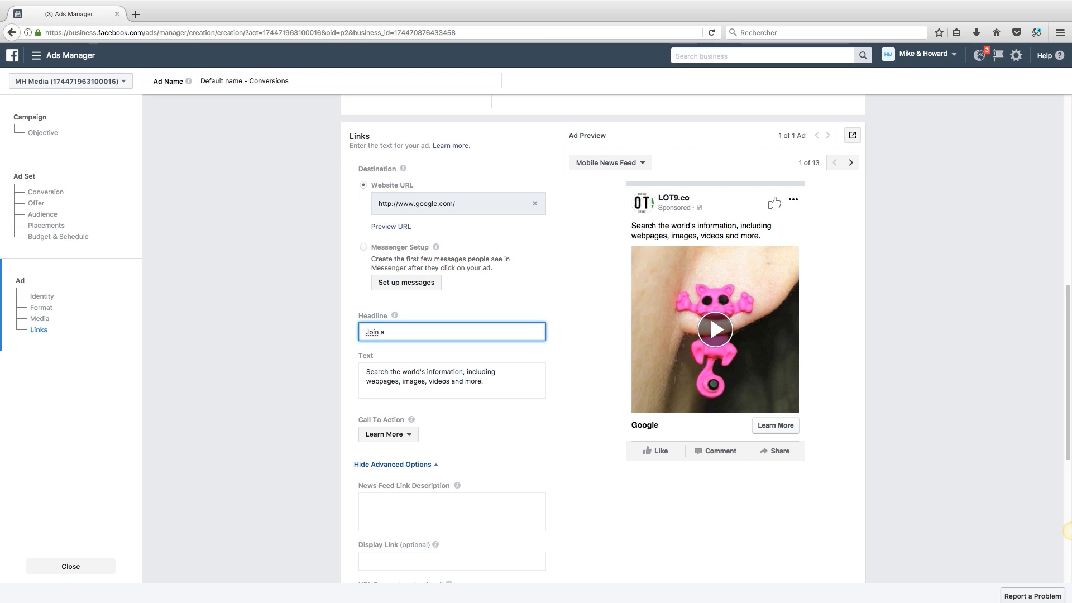
key("BackSpace")
type("our Entrepreu")
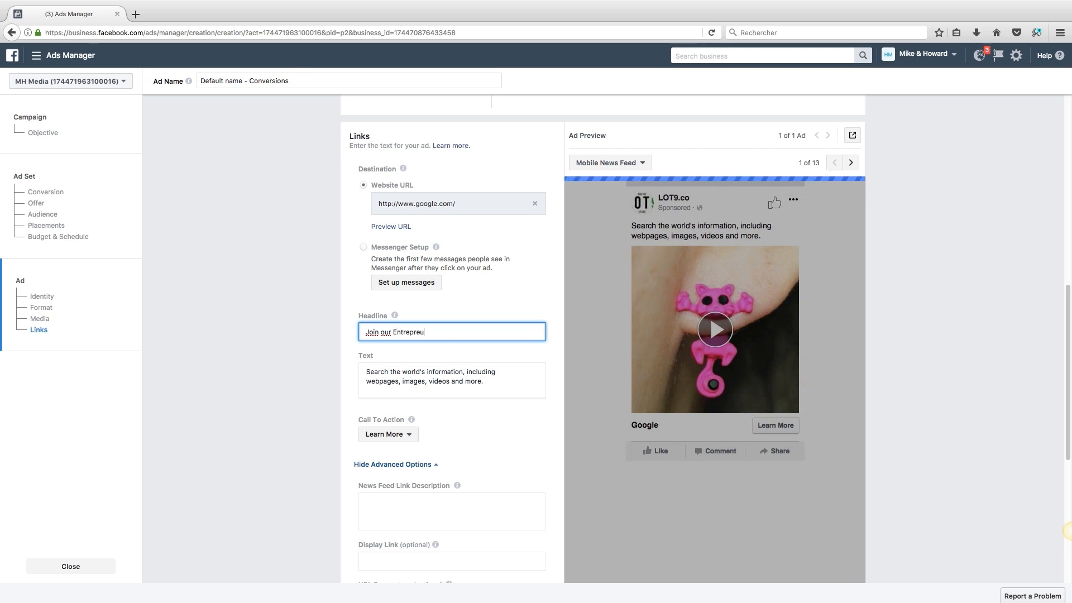
key("BackSpace")
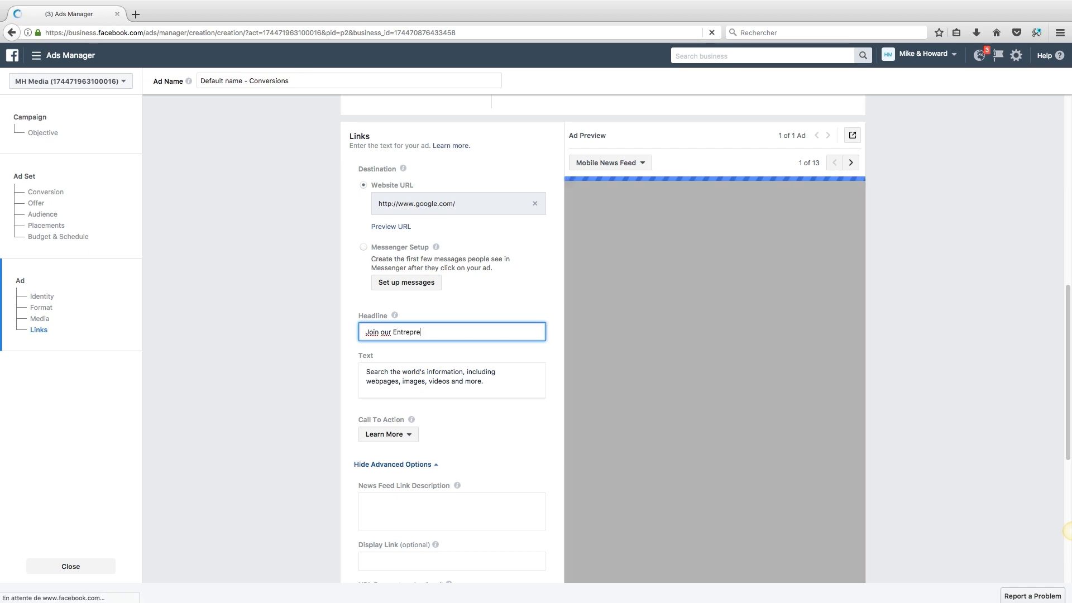
type("neurship Newsletter!")
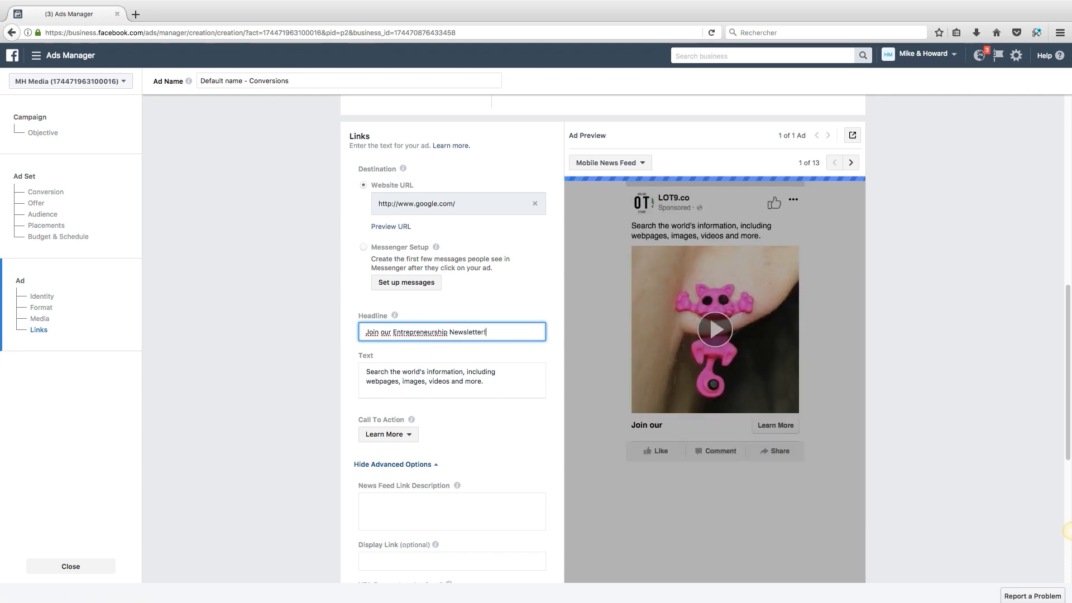
Step: Replace the ad text with 'Like minded marketers will share their secrets with you on a daily basis -FREE!'
key("Tab")
key("Right")
key("super+a")
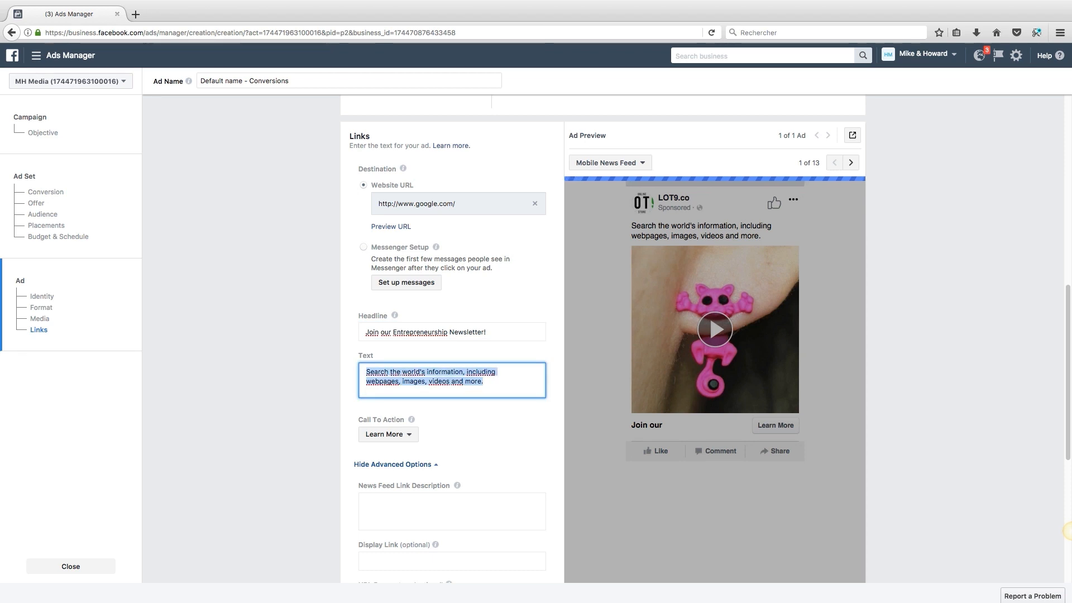
type("Like mind")
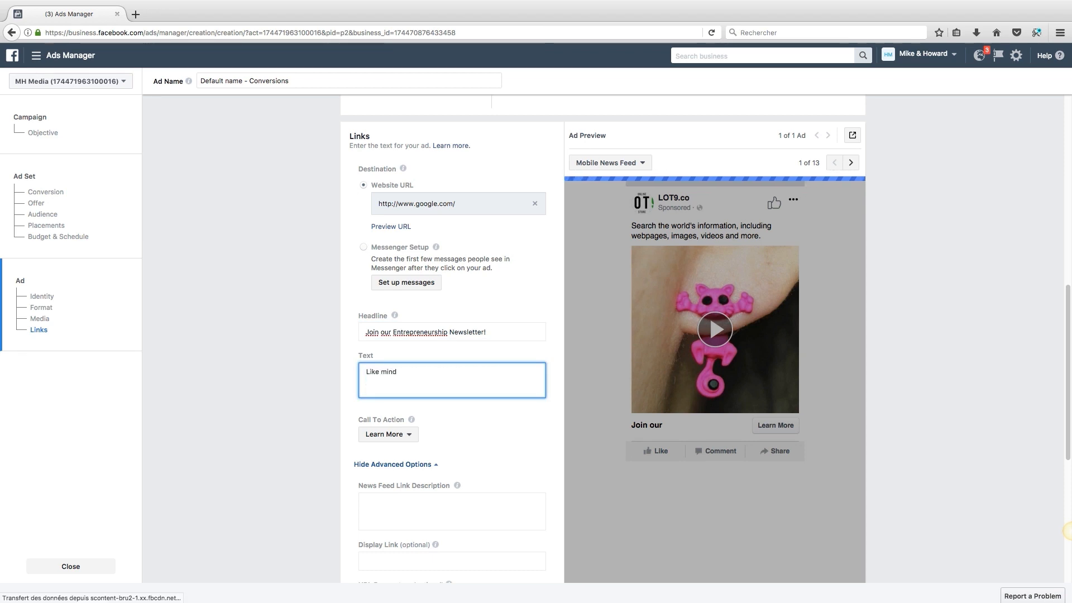
type("ed marketers wi")
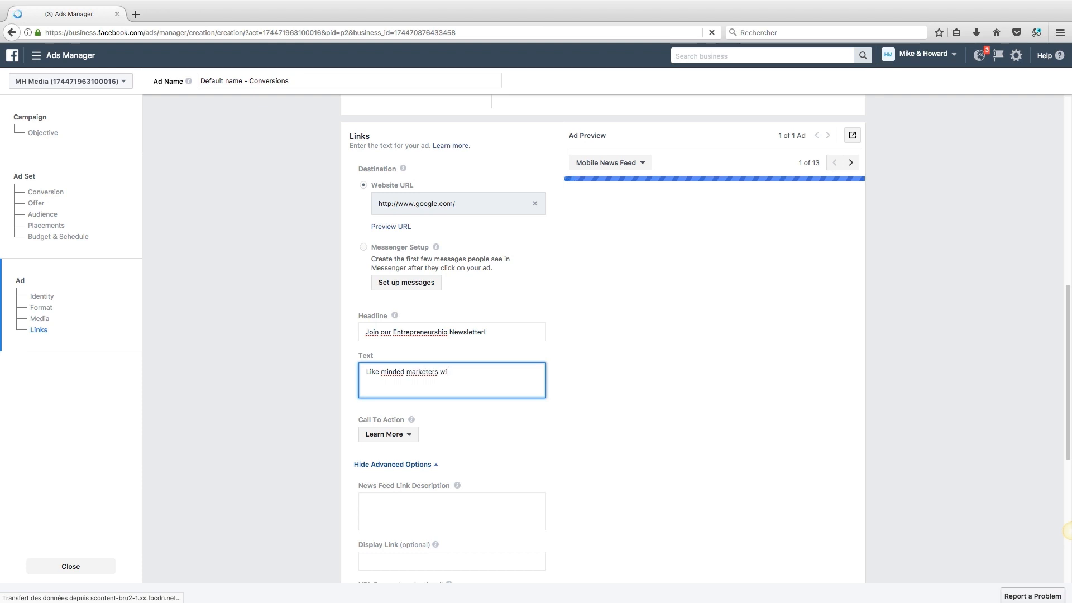
type("ll share their s")
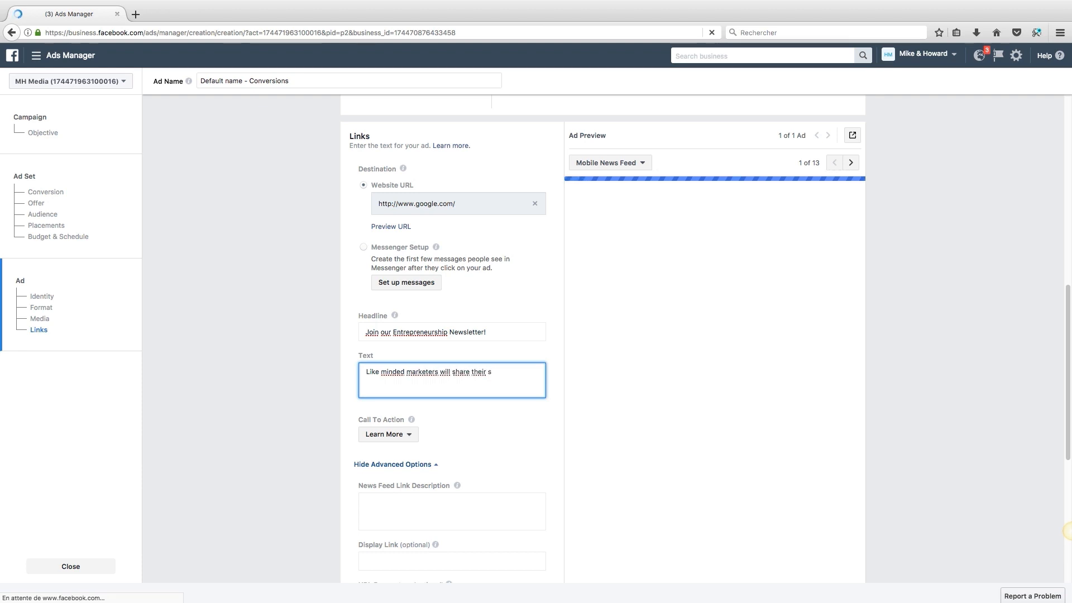
type("ecrets with yo")
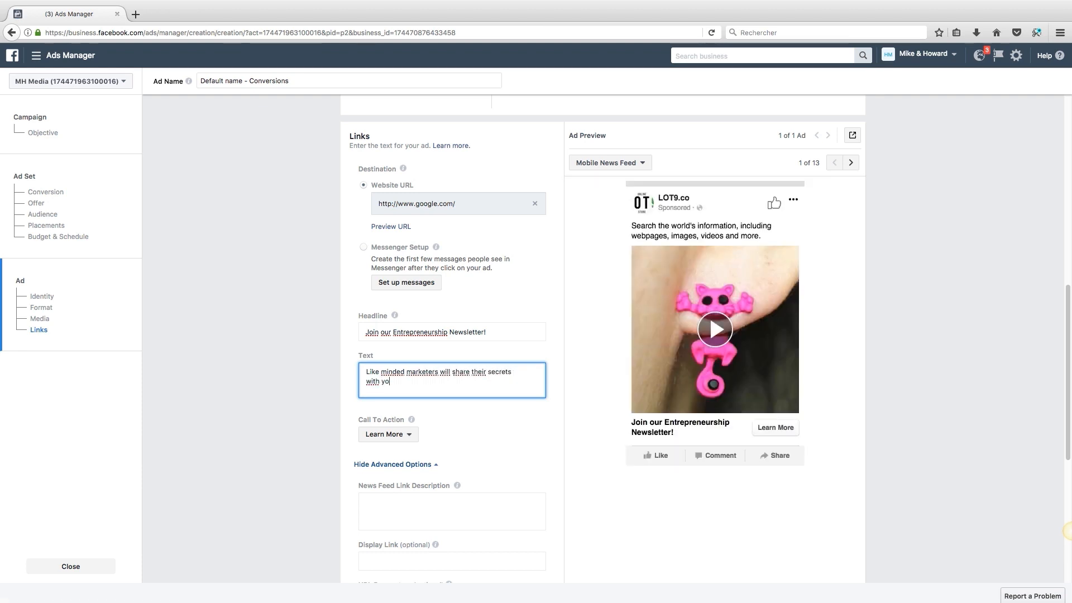
type("u on a dail")
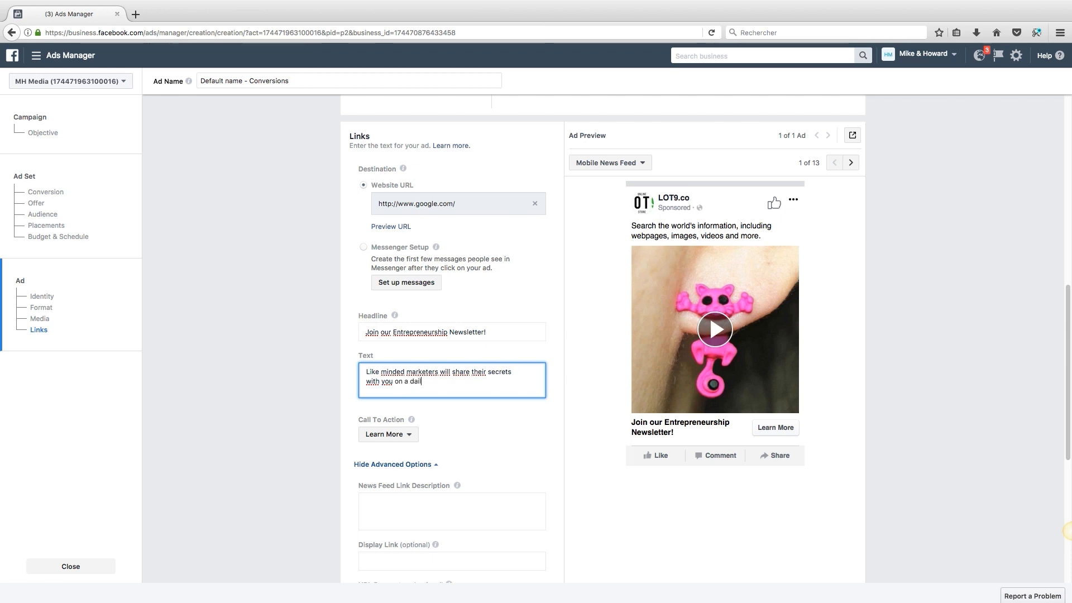
type("y basis -FREE!")
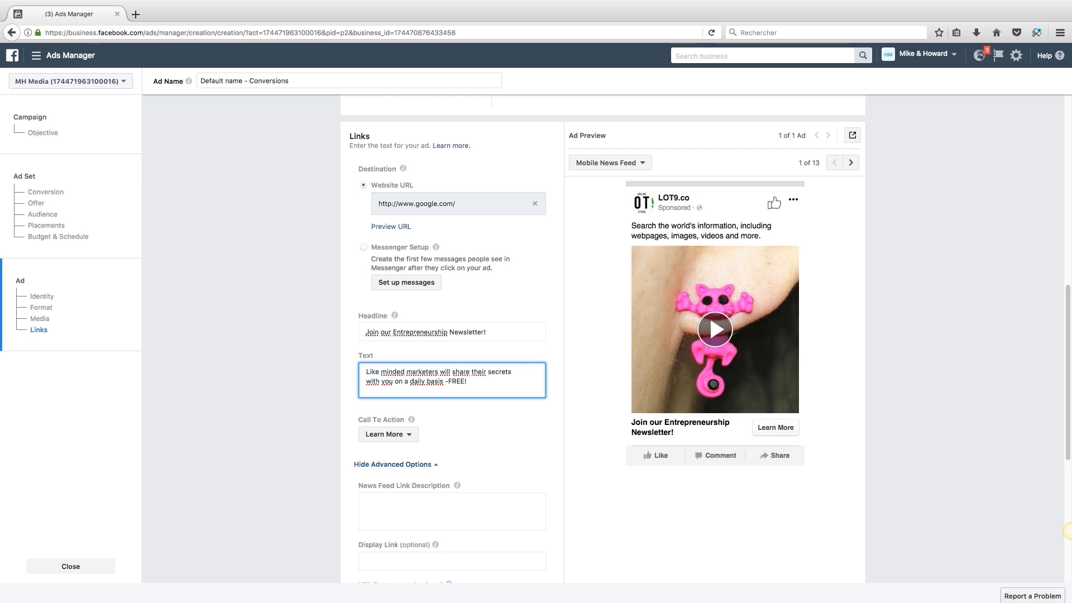
key("Tab")
Step: Set the call to action to Sign Up and check the preview down to the Confirm button
scroll(603, 342, "down", 1)
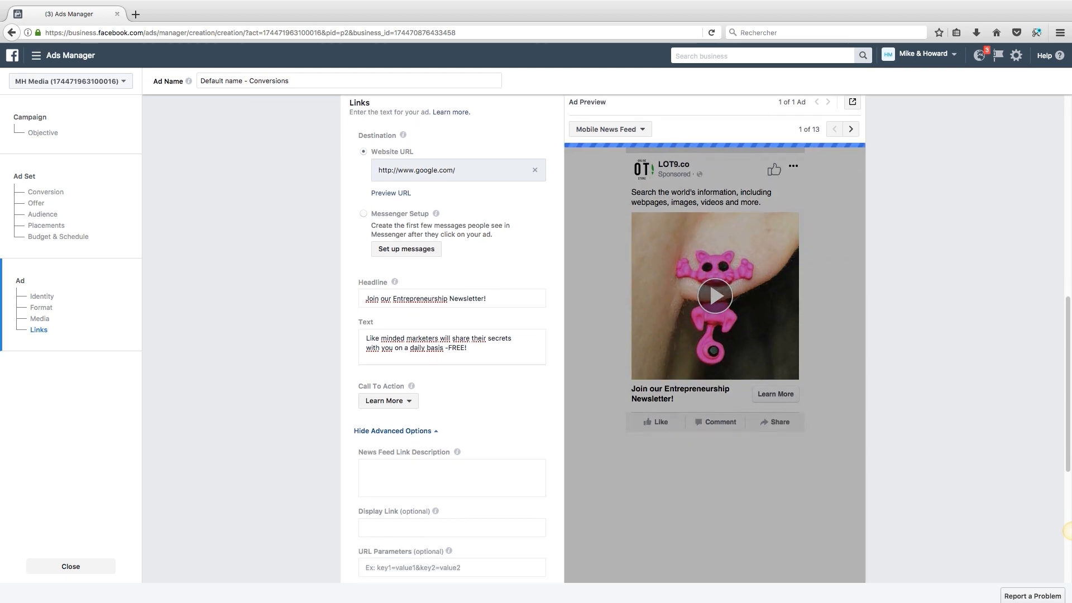
left_click(388, 400)
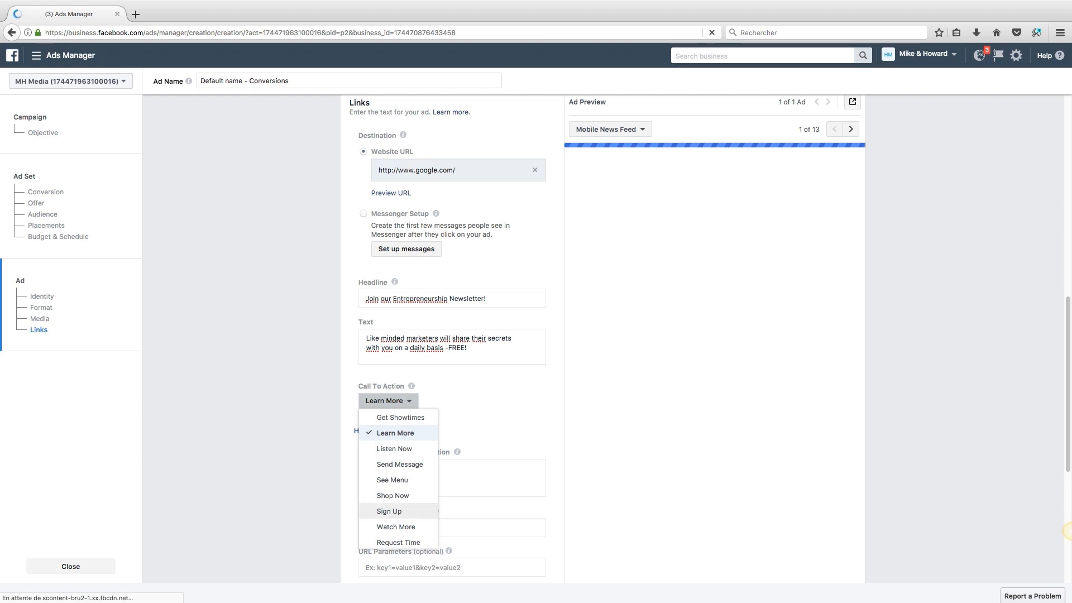
left_click(389, 510)
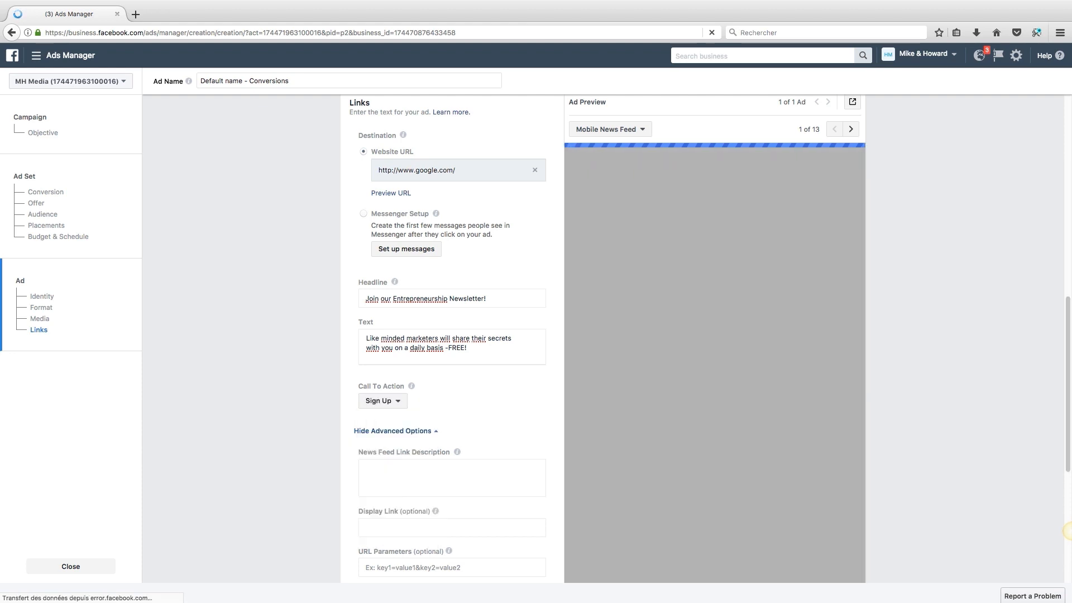
scroll(1066, 531, "down", 6)
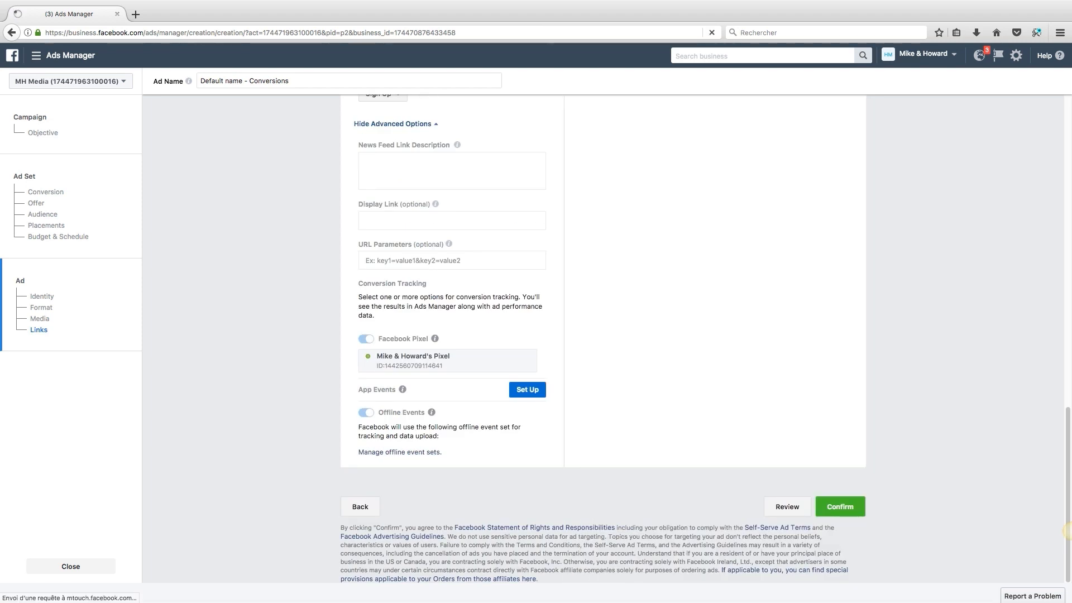
scroll(1067, 531, "up", 2)
scroll(1067, 531, "down", 2)
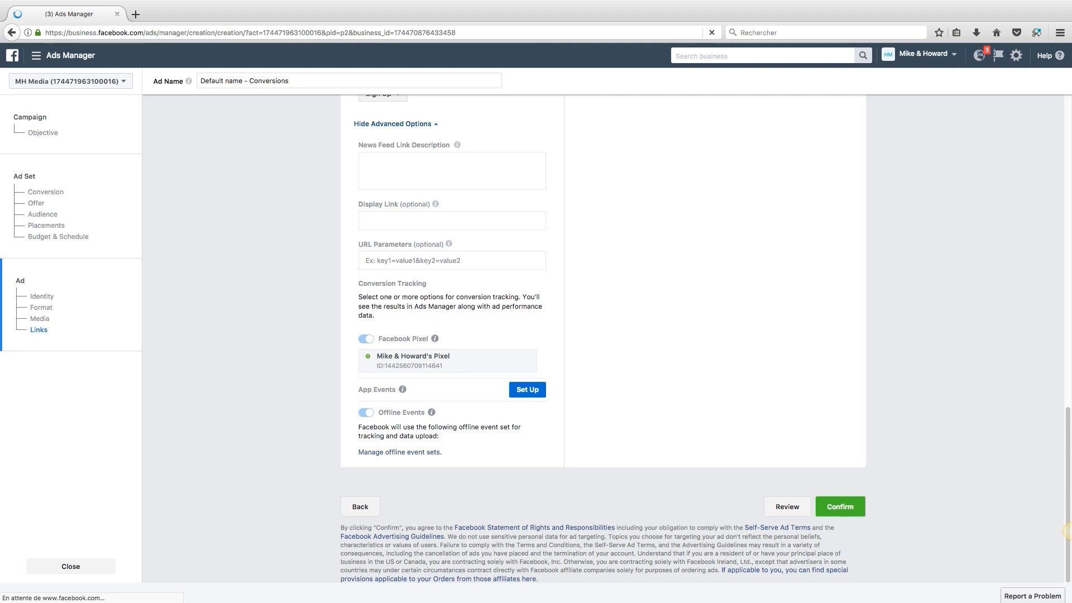
scroll(1067, 531, "up", 8)
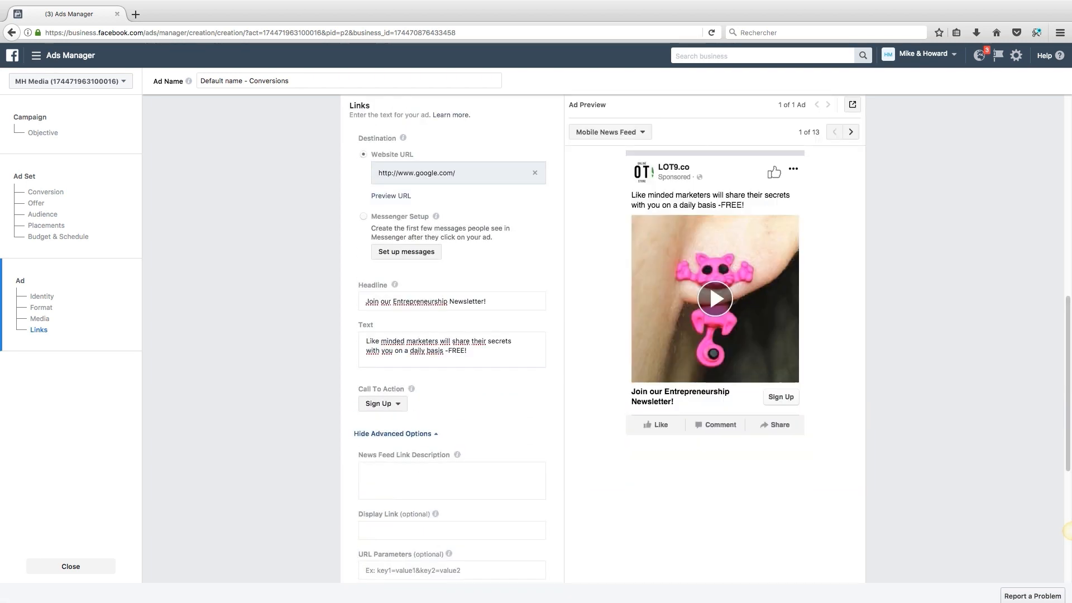
scroll(1067, 531, "up", 9)
scroll(1067, 530, "up", 8)
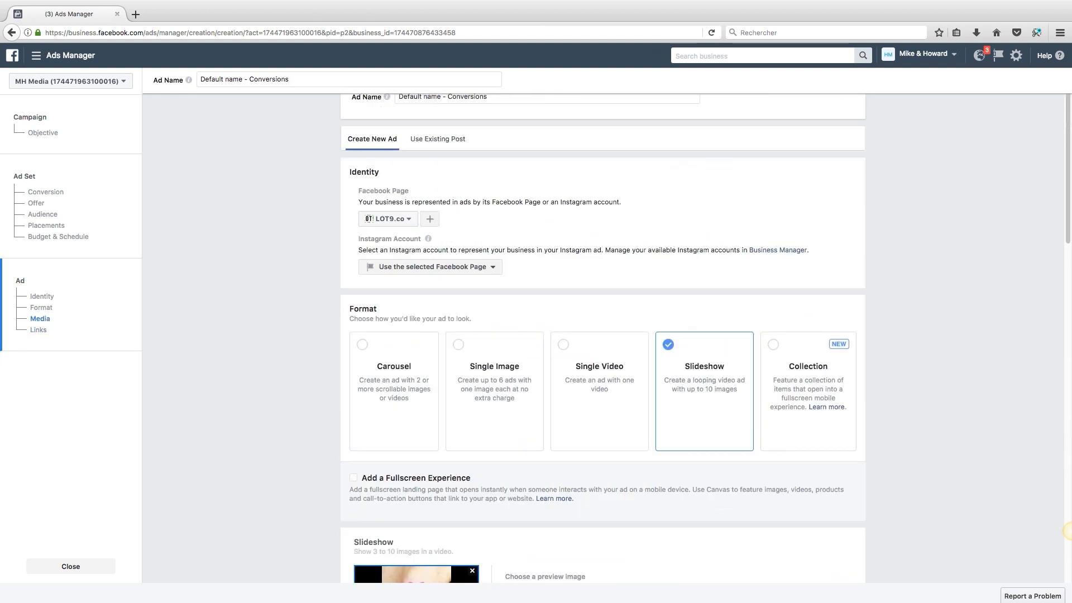
scroll(1067, 531, "down", 20)
scroll(1066, 531, "down", 4)
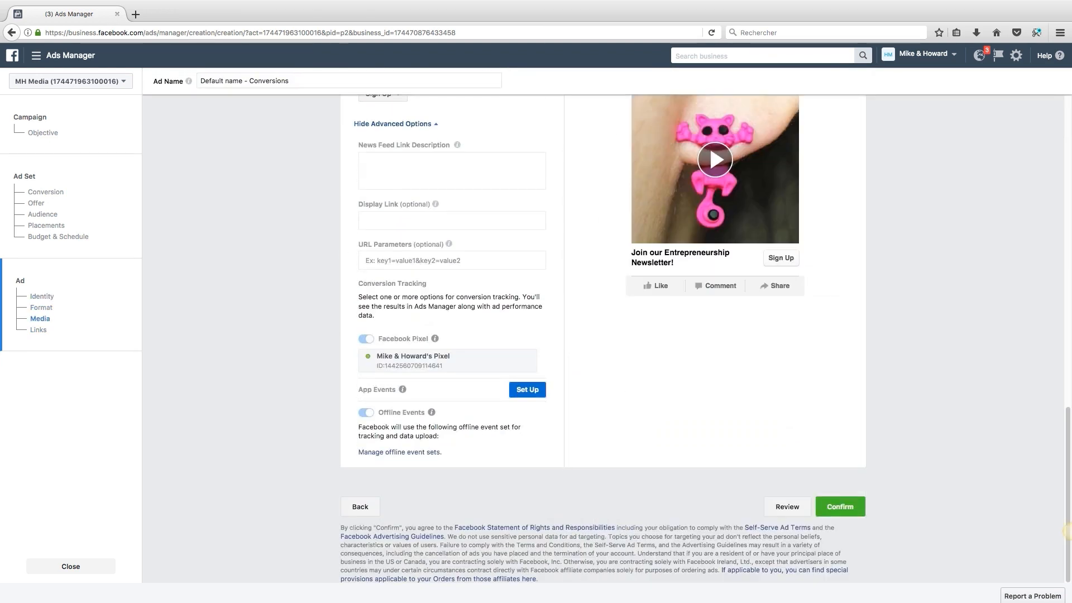